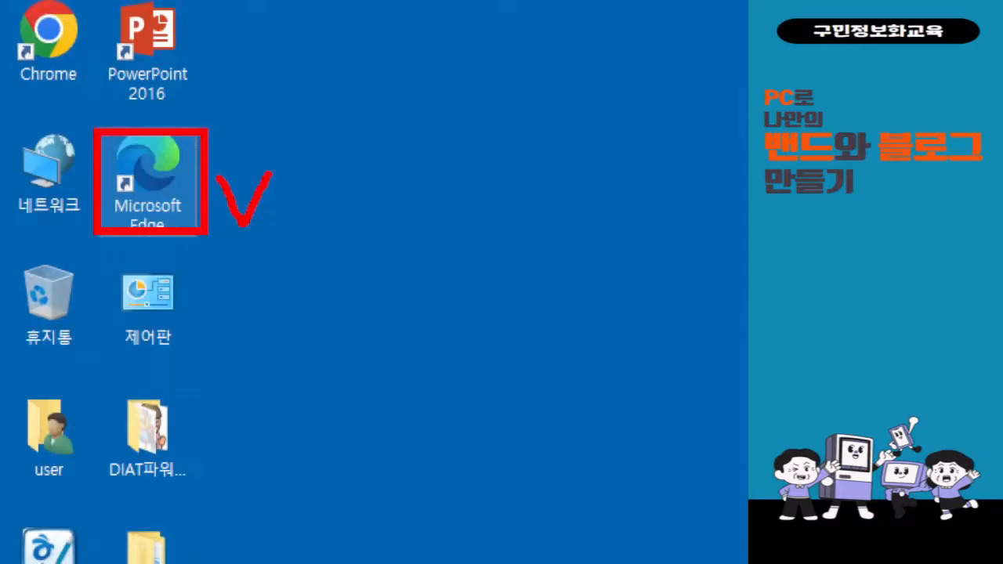
Launch Microsoft Edge from the desktop shortcut so the NAVER home page loads.
double_click(150, 188)
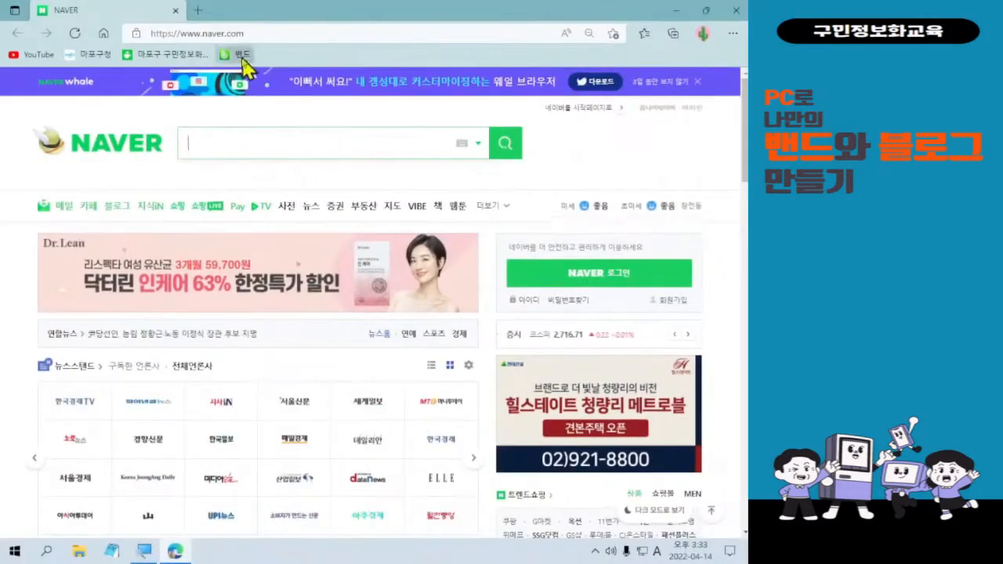
Go to BAND through the 밴드 bookmark and bring up its 로그인 page.
click(471, 109)
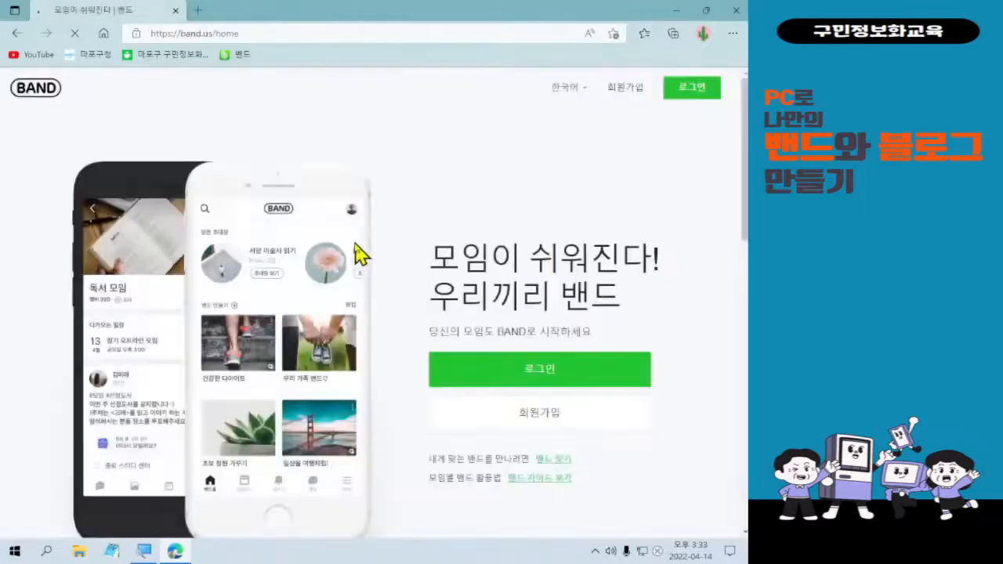
click(546, 376)
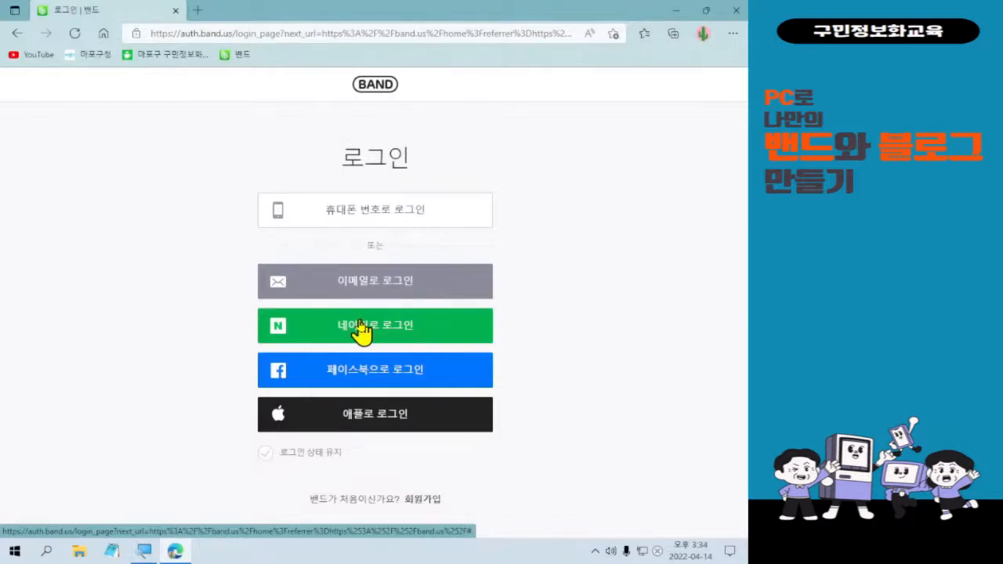
Choose 네이버로 로그인 and sign in with the Naver account ID and password.
click(361, 330)
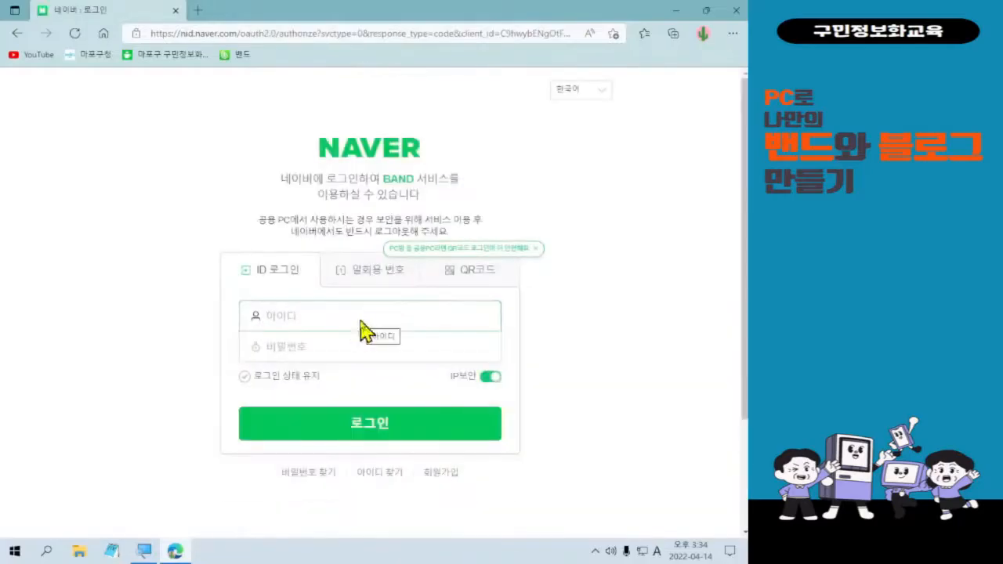
click(358, 328)
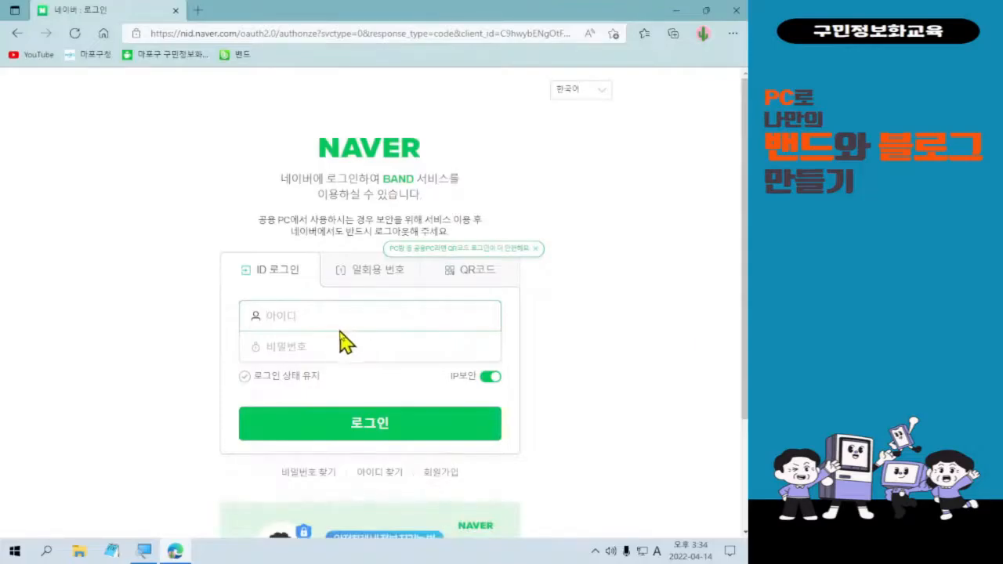
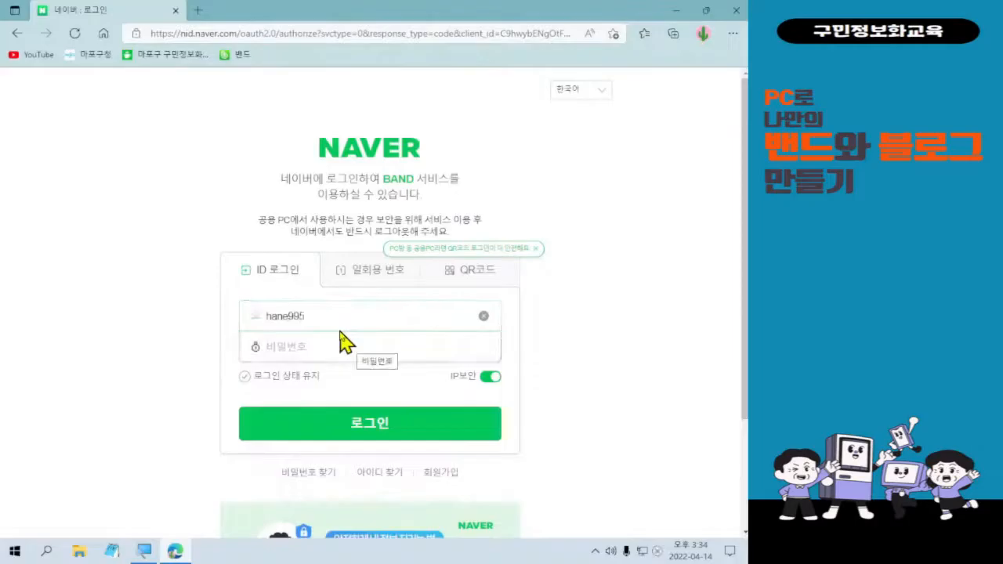
click(346, 343)
text(**********)
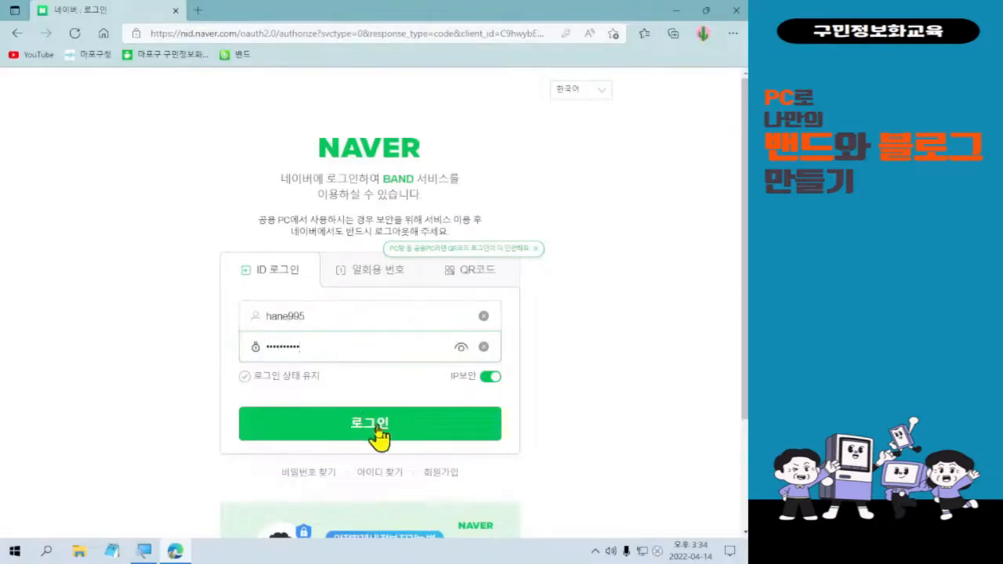
click(376, 430)
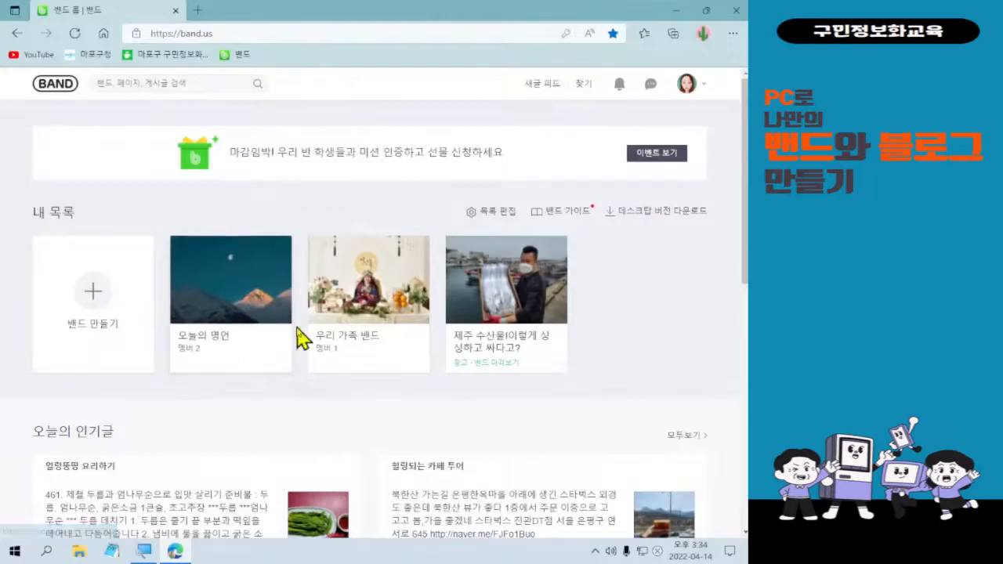
Open the 오늘의 명언 band card under 내 목록.
click(273, 280)
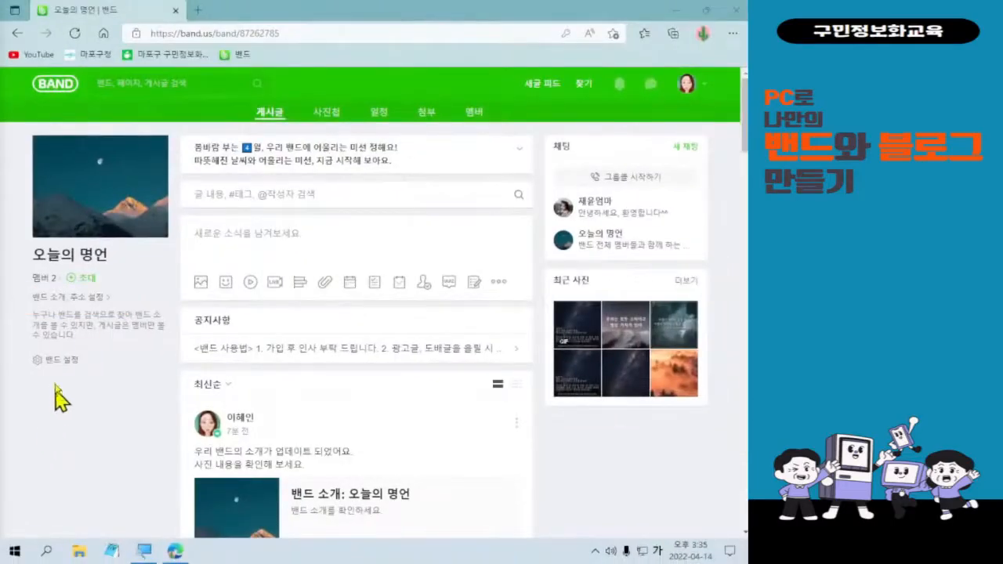
Add the flower photo to the band introduction, save it and confirm sharing with members.
click(57, 300)
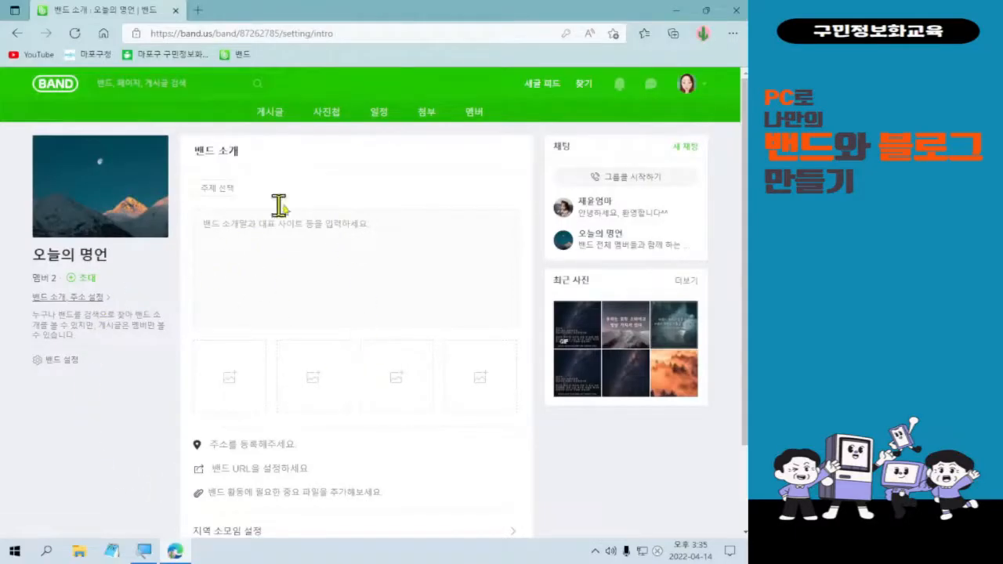
click(319, 345)
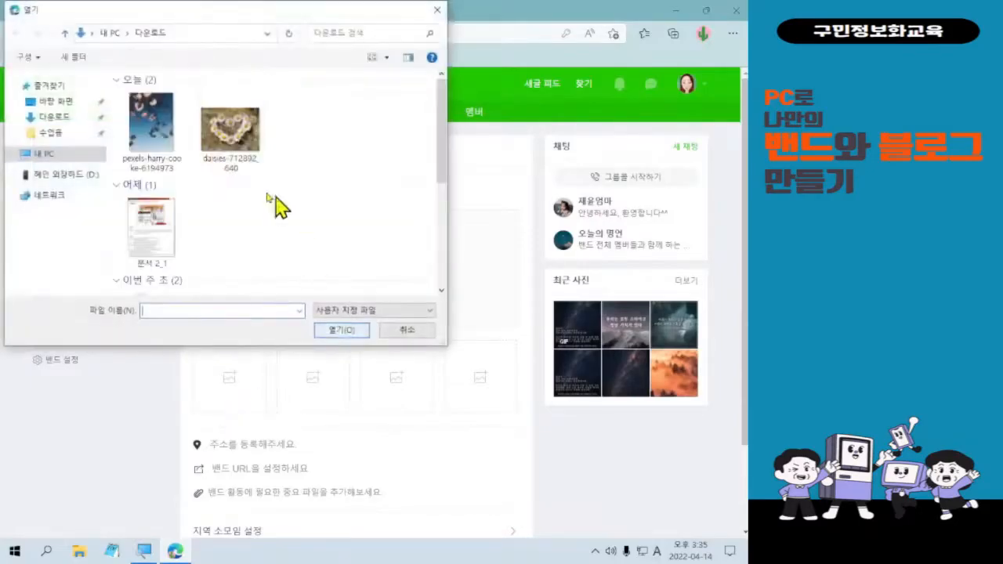
double_click(179, 166)
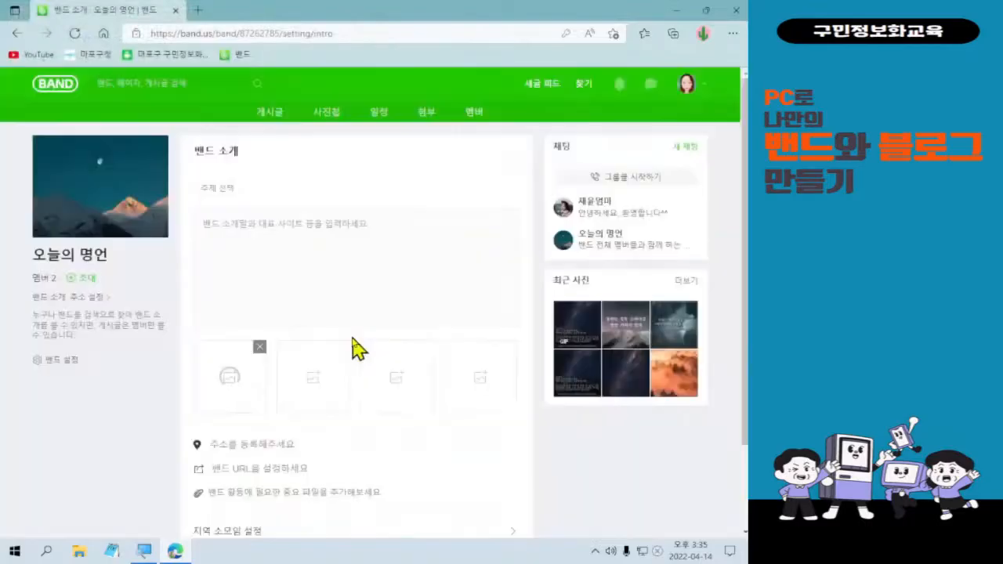
scroll(353, 347, down, 2)
click(373, 482)
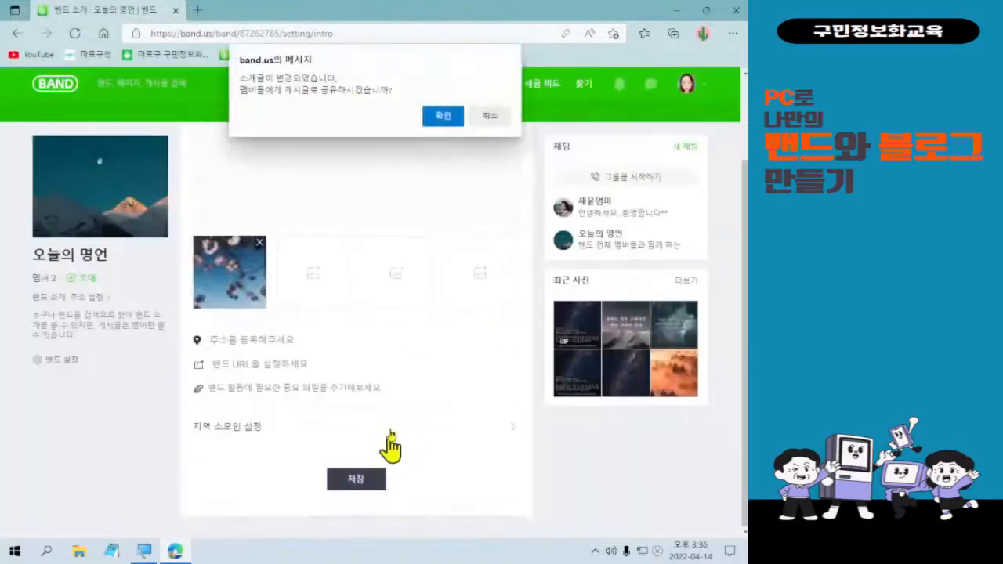
click(439, 114)
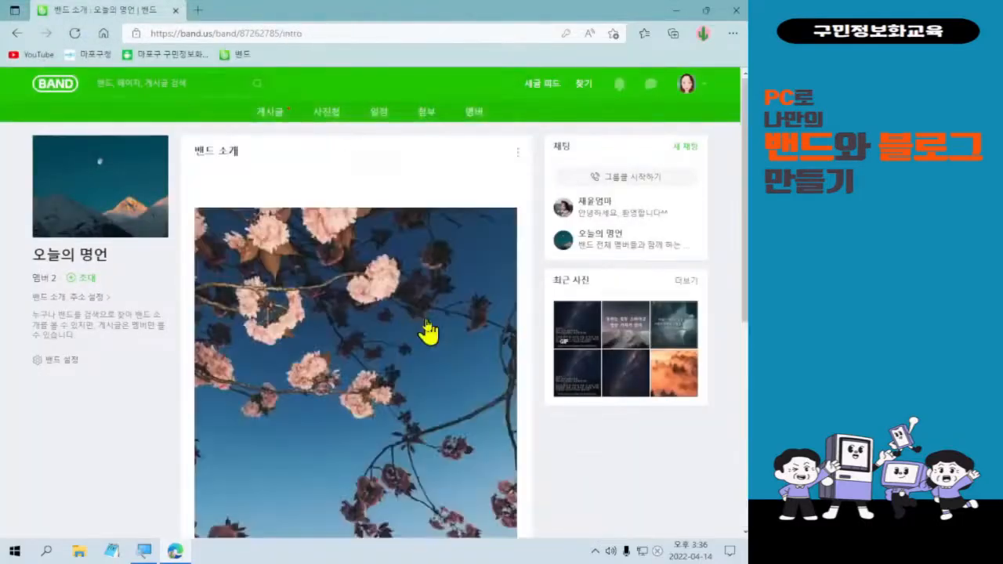
Review the published intro page, then reopen the intro editor and remove the flower photo.
click(76, 297)
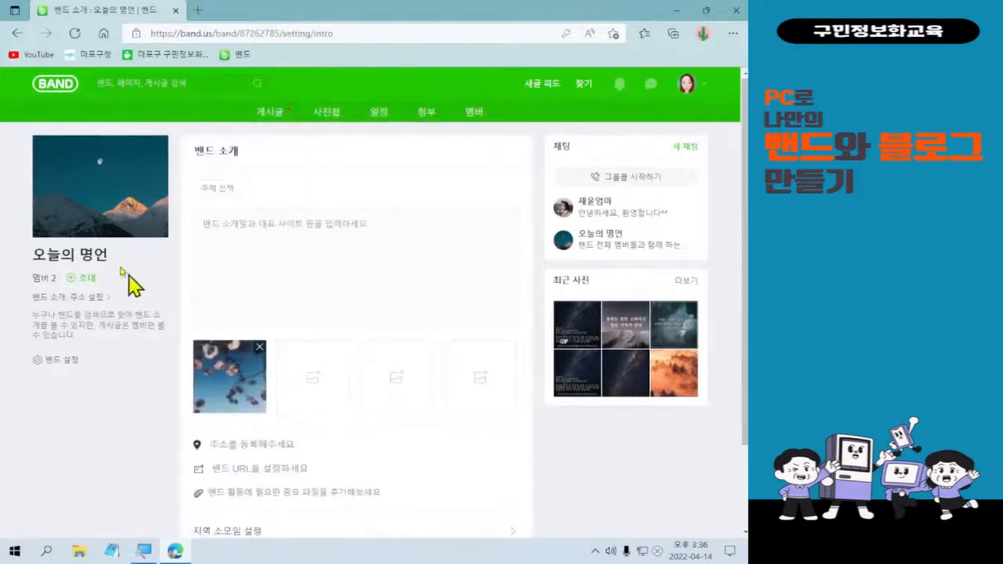
click(16, 33)
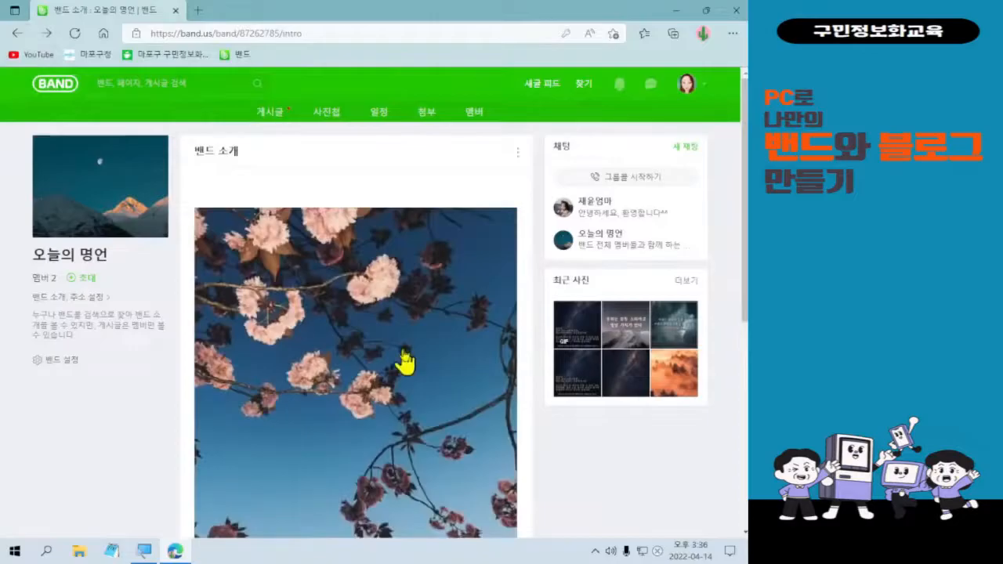
scroll(403, 363, down, 4)
scroll(384, 414, up, 2)
scroll(352, 326, up, 2)
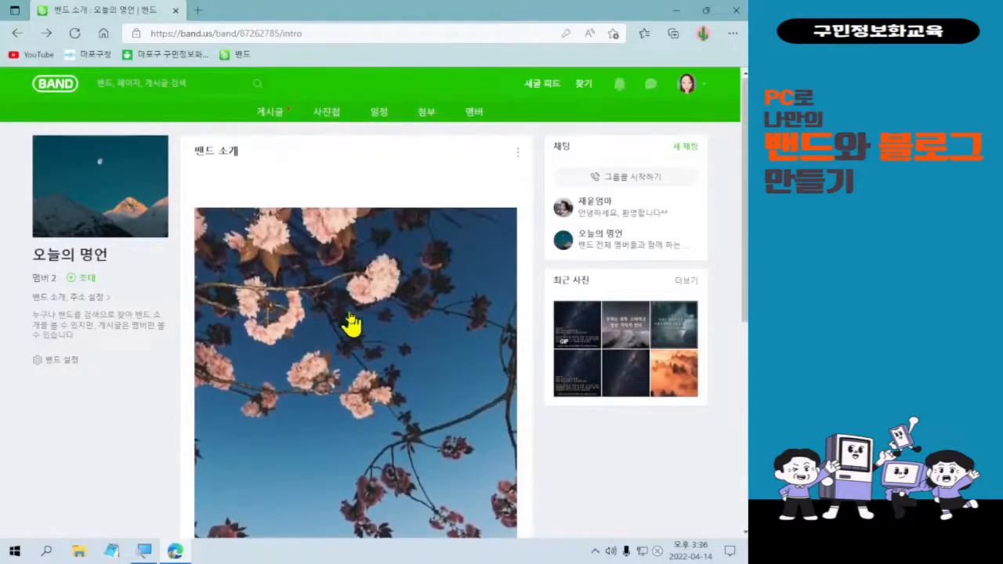
scroll(399, 392, down, 4)
scroll(404, 407, down, 2)
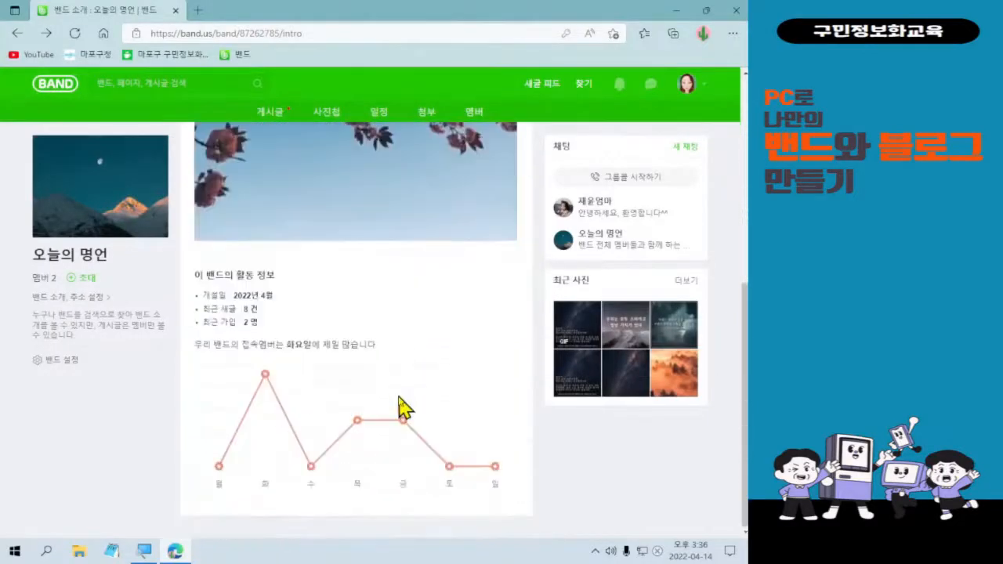
scroll(401, 406, up, 5)
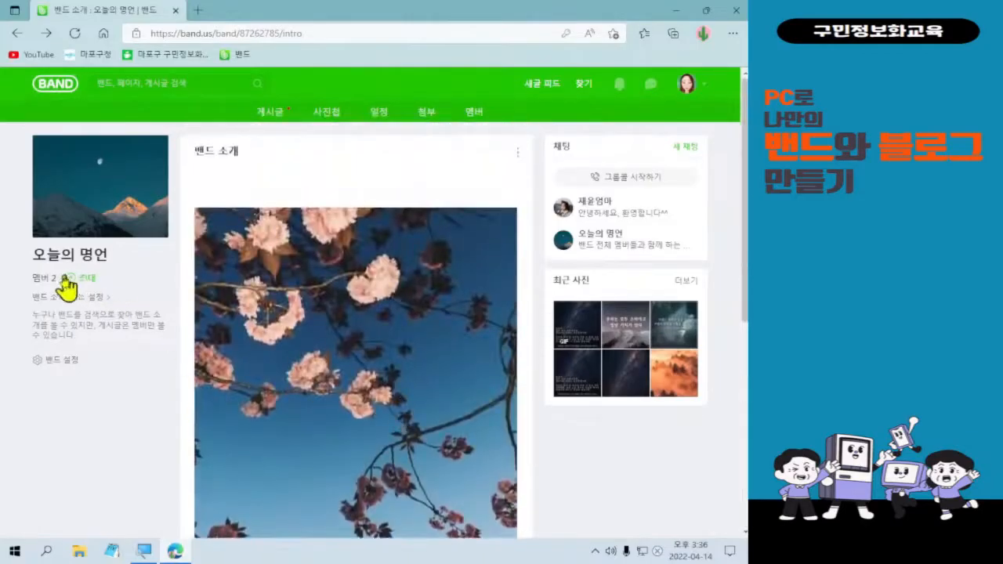
click(43, 299)
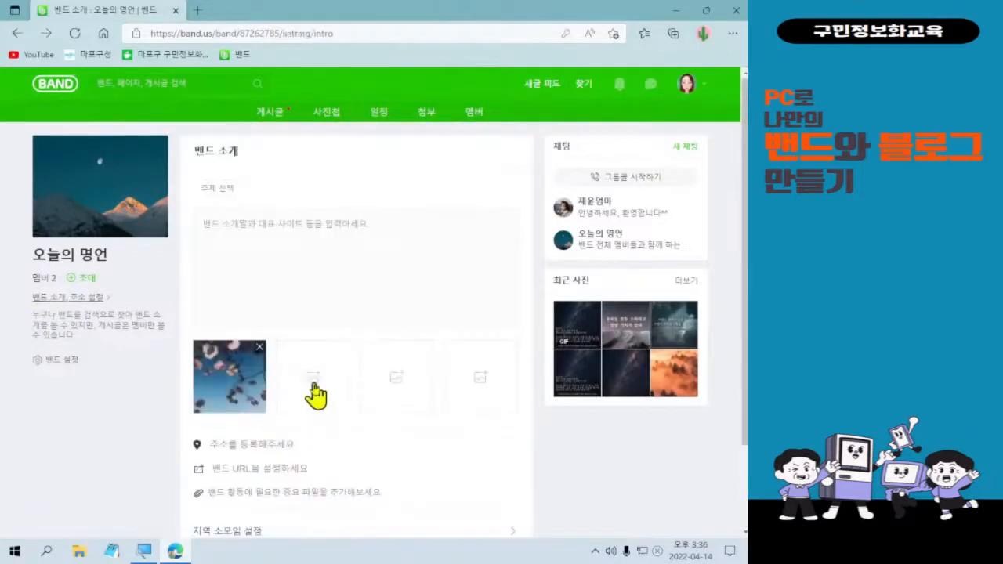
click(260, 347)
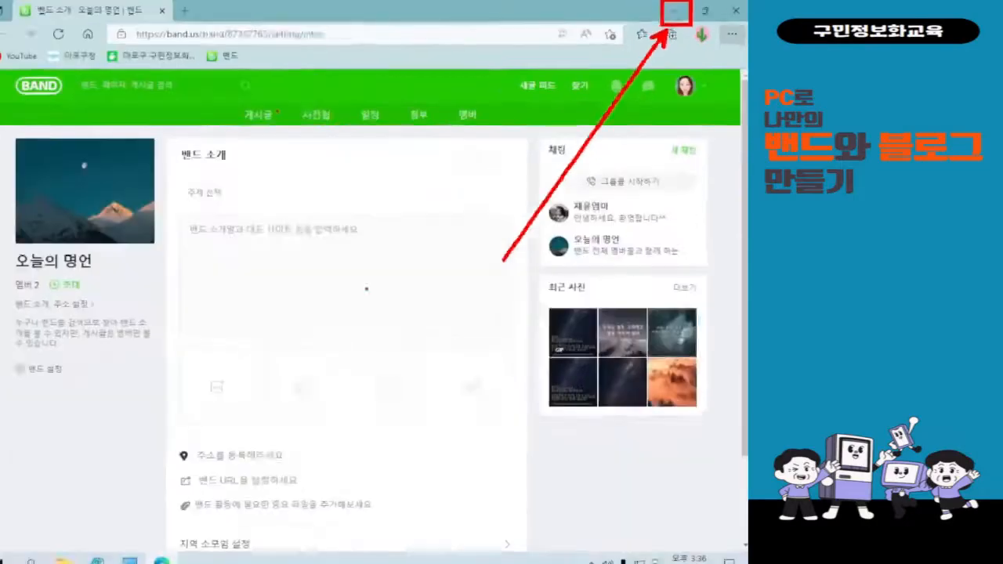
Minimize the browser so the desktop shortcuts are visible.
click(601, 21)
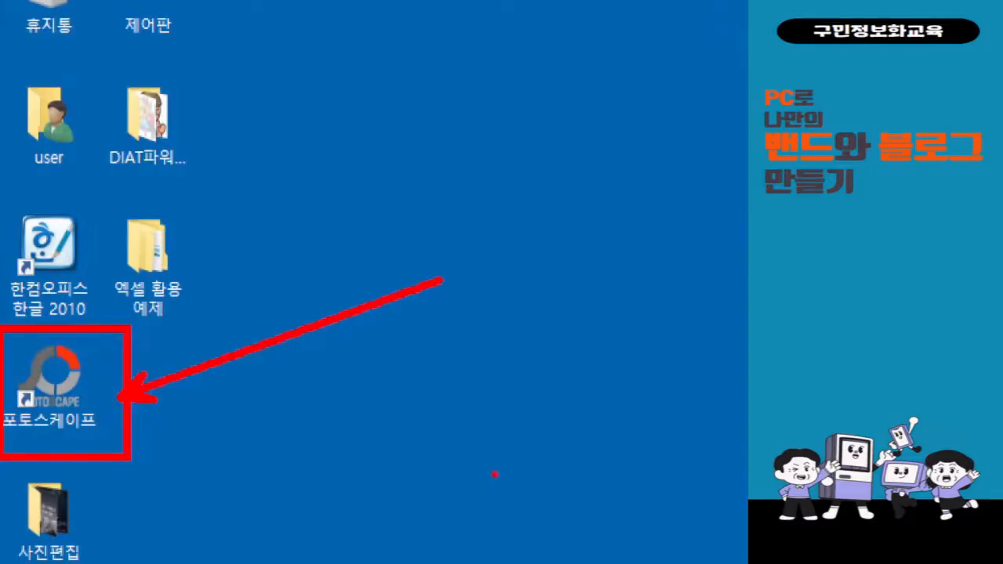
Launch PhotoScape and load pexels-harry-cooke-6194973.jpg into the photo editor.
double_click(74, 395)
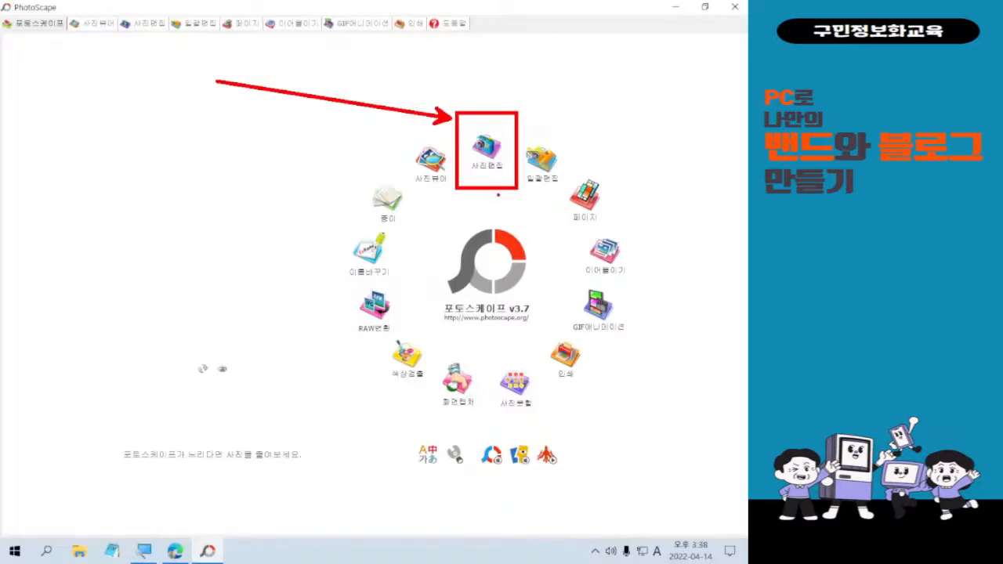
click(487, 150)
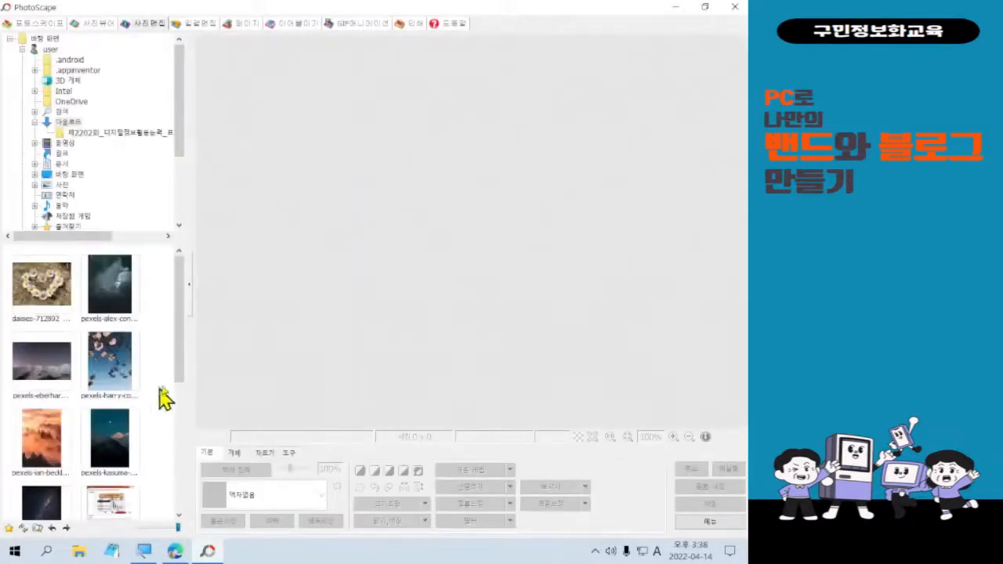
mouse_move(180, 347)
mouse_down()
mouse_move(175, 398)
mouse_move(179, 362)
mouse_up()
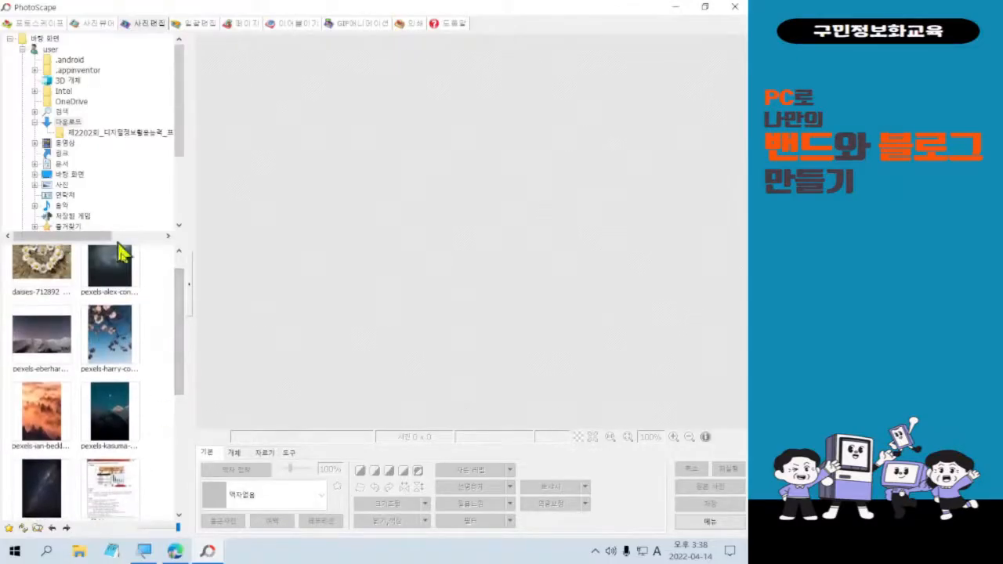
click(123, 344)
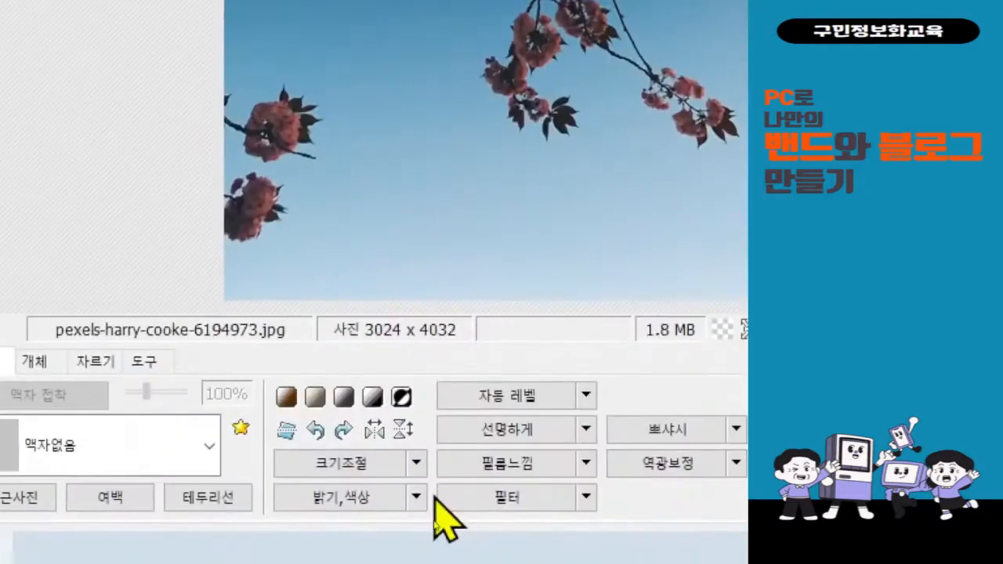
Show the 크기조절 (Resize) options for the blossom photo.
click(414, 464)
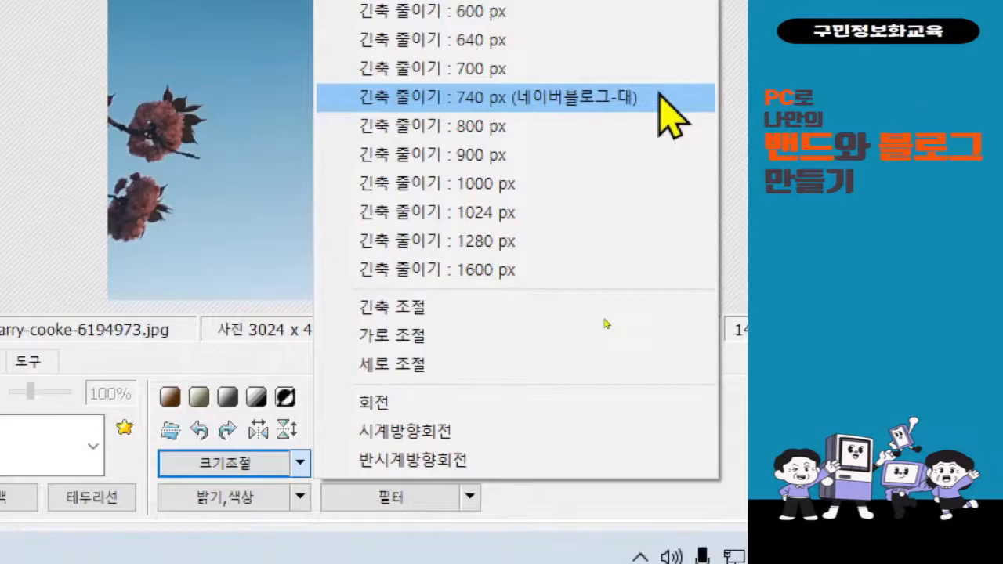
Shrink the blossom photo's long side to 740 px, making it 555 x 740.
click(659, 96)
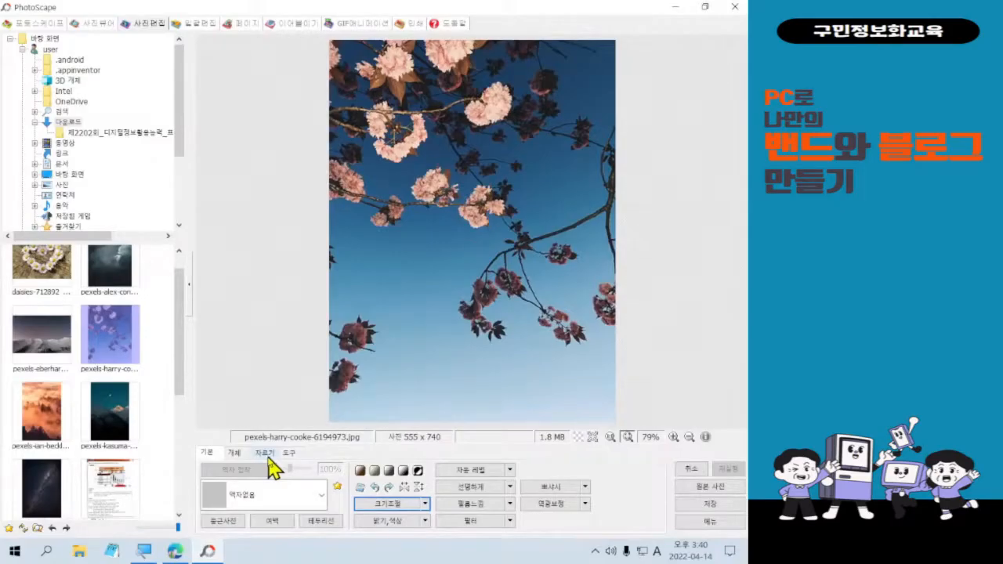
click(269, 458)
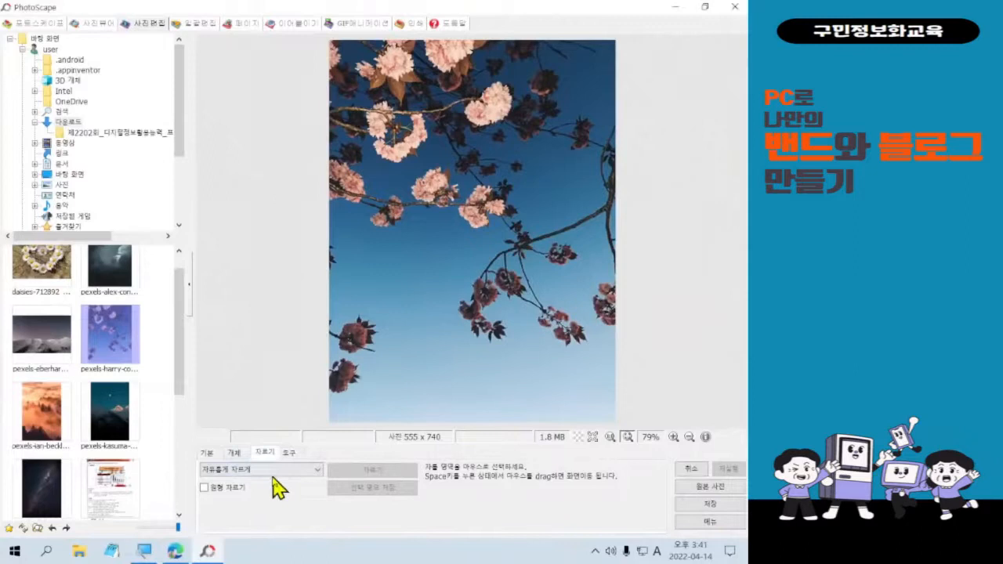
Pick the square 1:1 ratio from the crop-mode list.
click(273, 475)
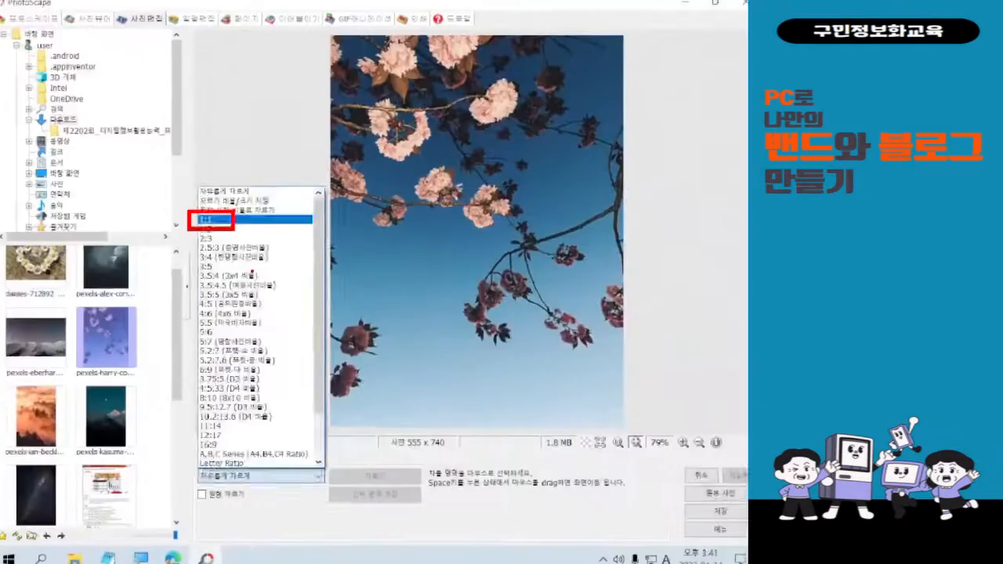
key(Escape)
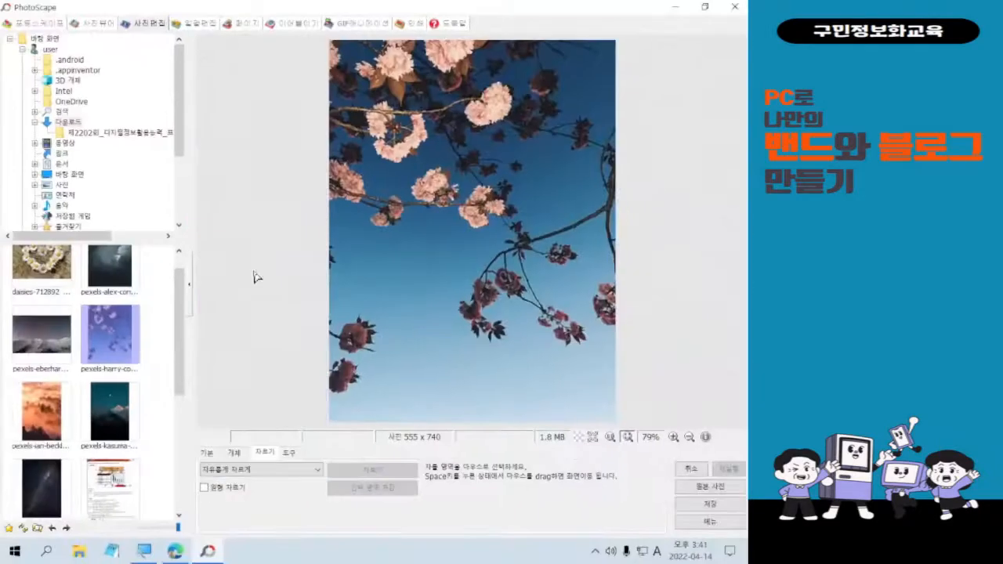
click(255, 469)
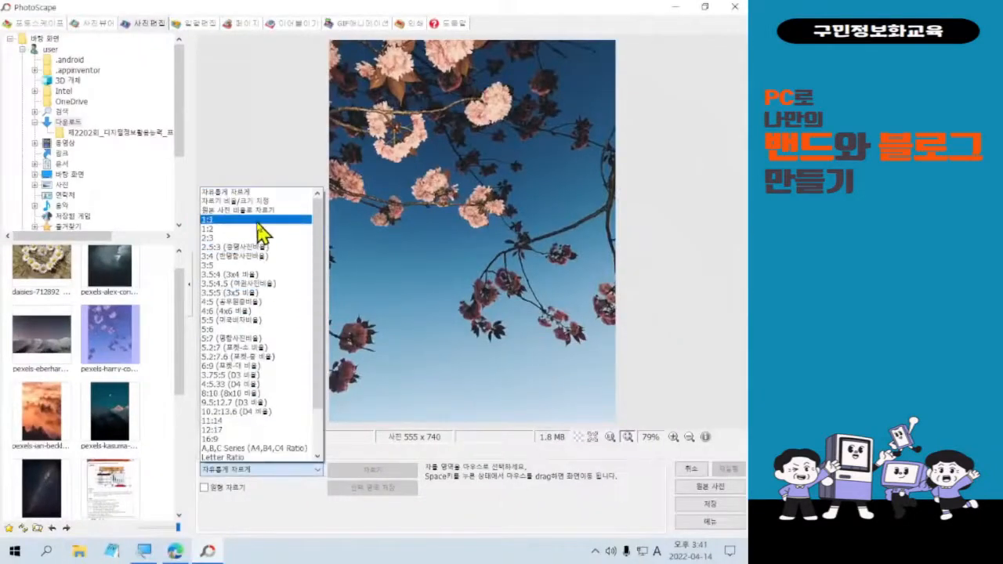
click(261, 222)
Crop the blossom photo to a 555 x 555 square with a 1:1 crop box placed lower on the image.
drag(329, 64, 635, 384)
drag(489, 199, 490, 105)
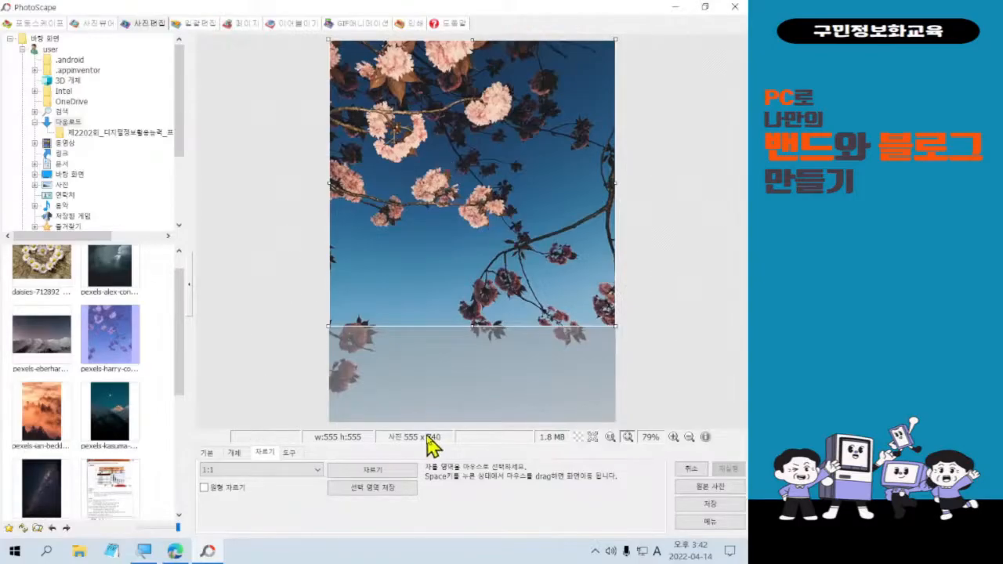
double_click(504, 213)
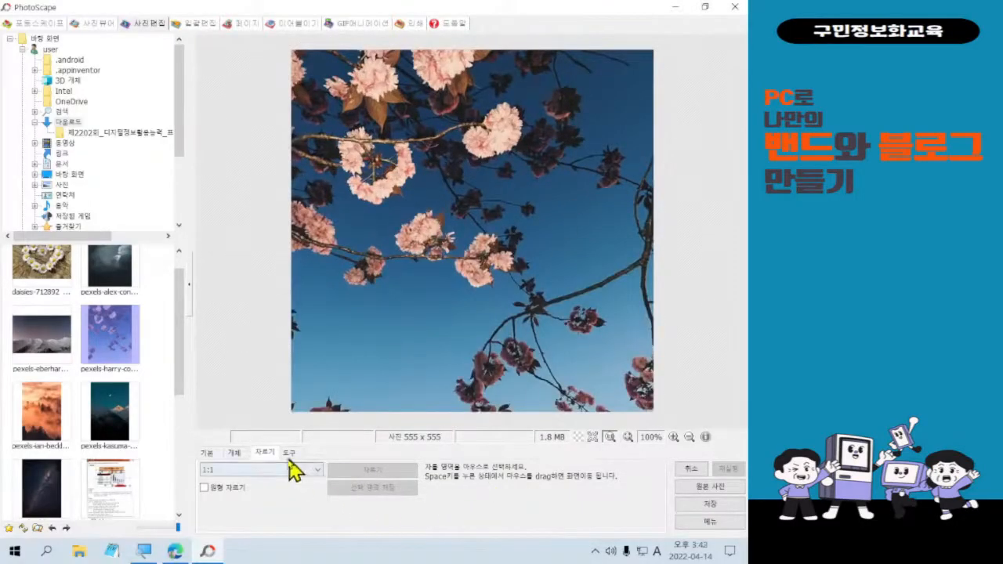
click(233, 452)
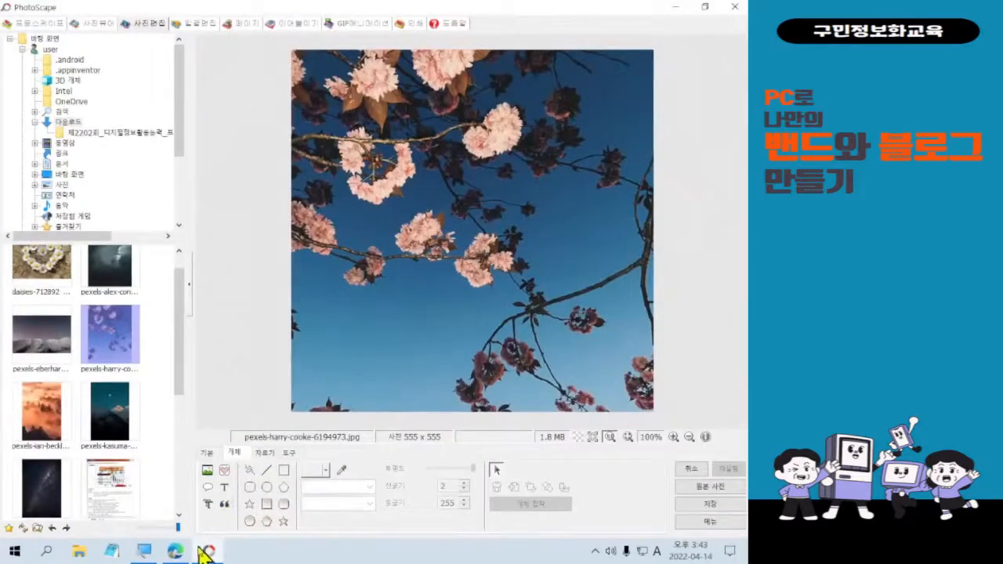
click(175, 551)
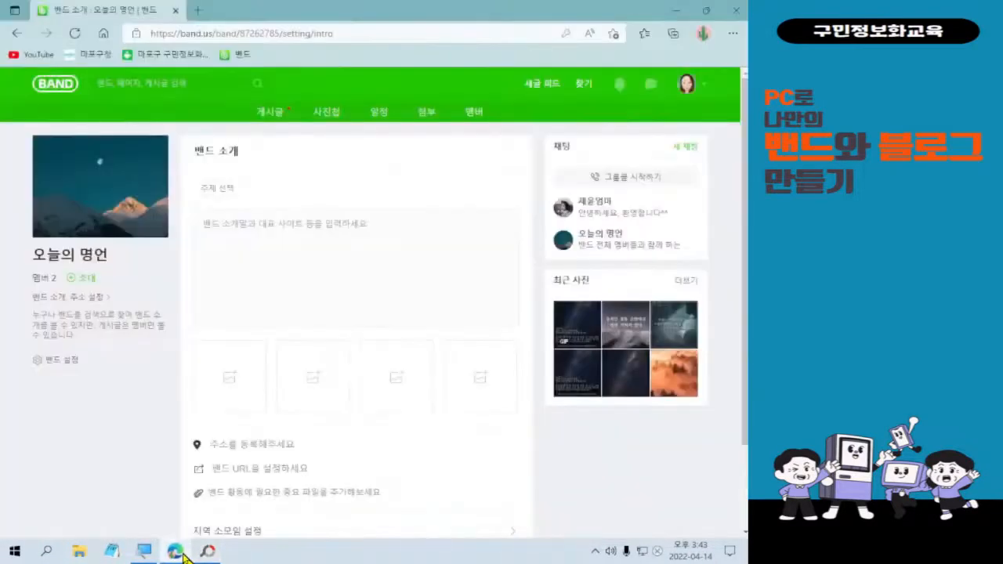
click(208, 552)
Add a text caption reading 오늘의 명언 to the blossom photo, typed in Korean.
click(224, 487)
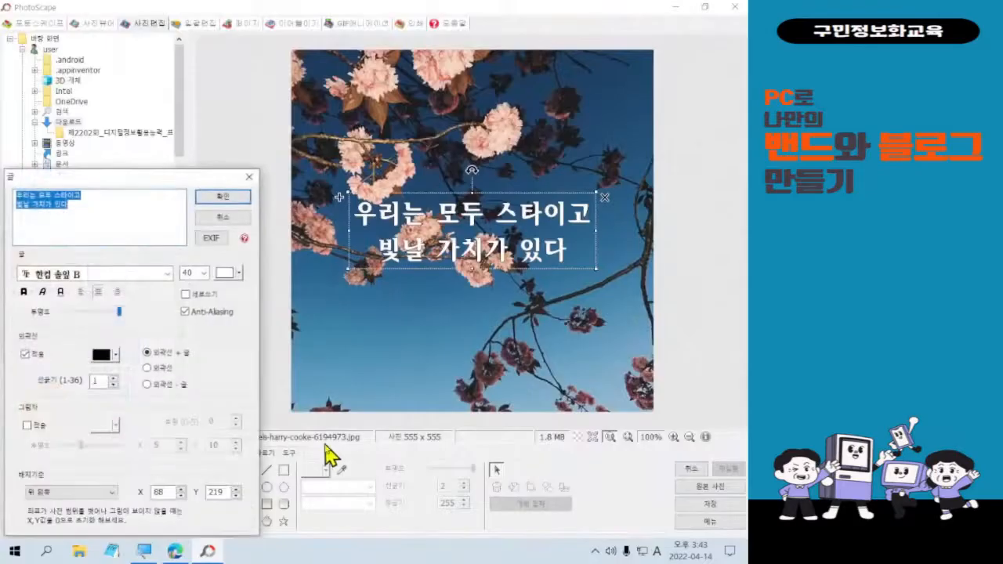
drag(149, 180, 217, 146)
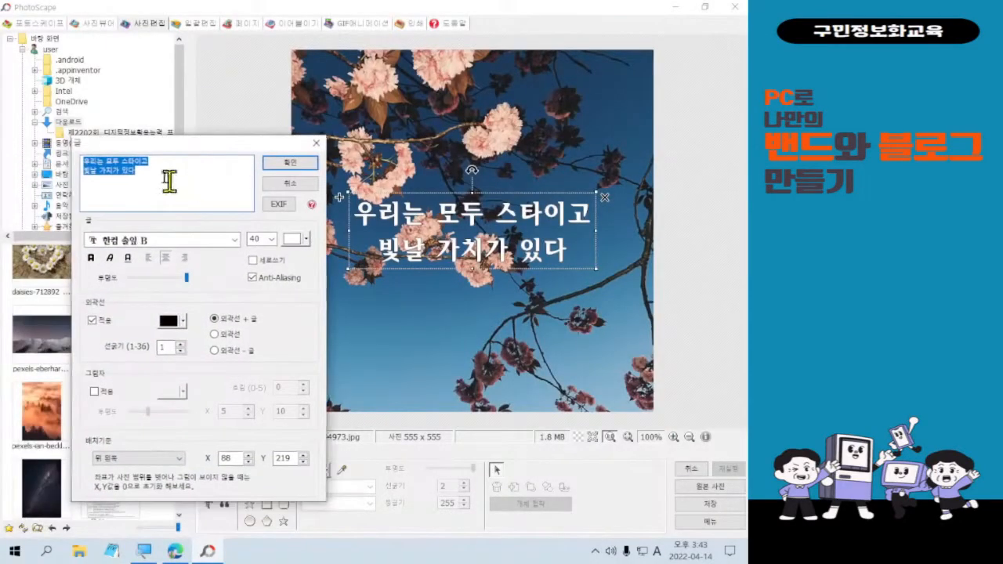
text(dhsmfdl)
key(BackSpace)
key(BackSpace)
key(BackSpace)
key(BackSpace)
key(BackSpace)
key(BackSpace)
key(BackSpace)
key(Hangul)
text(오늘의 명언)
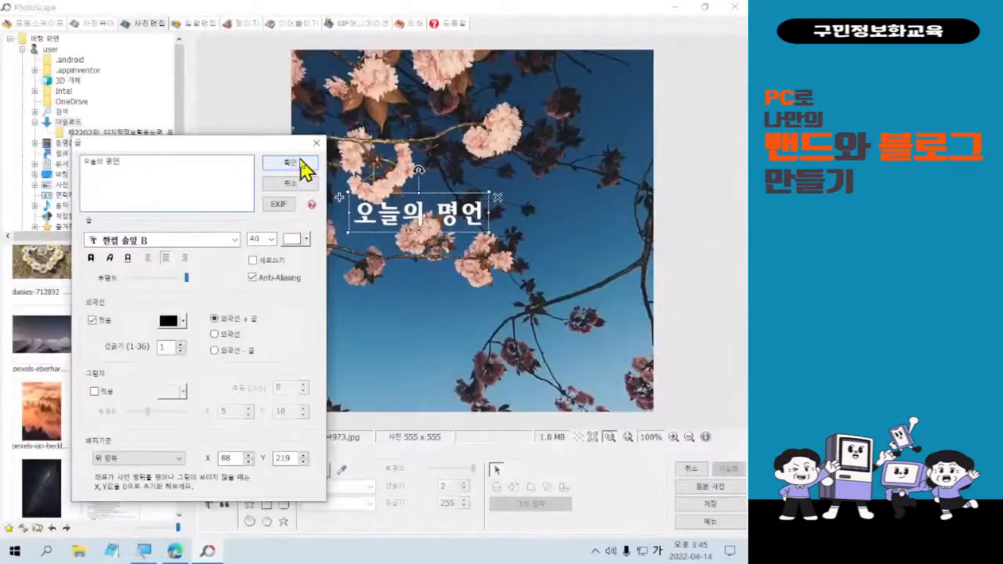
Enlarge the 오늘의 명언 caption to size 76 and place it at X 77, Y 211.
click(290, 162)
drag(433, 218, 493, 234)
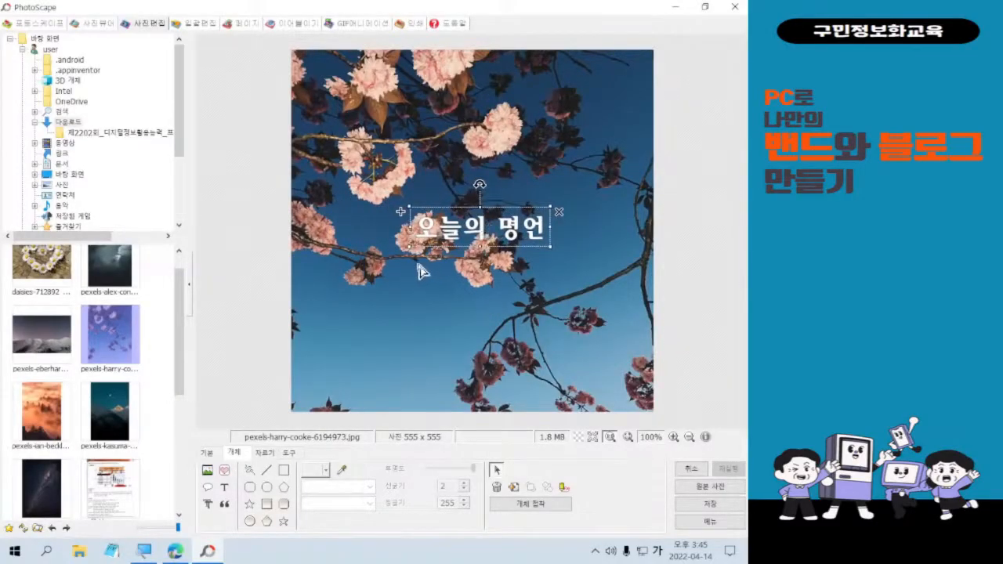
drag(411, 249, 301, 284)
drag(397, 251, 435, 231)
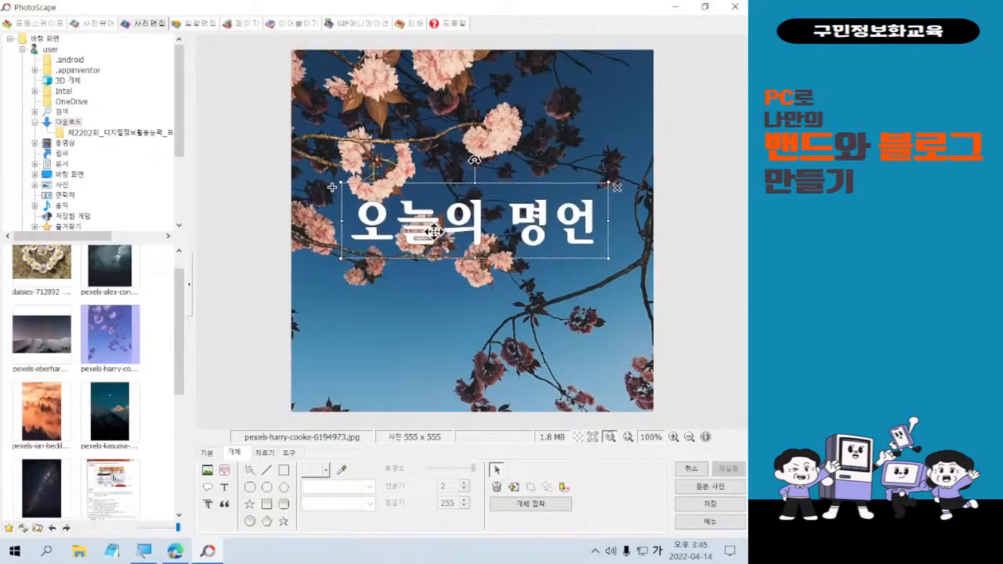
drag(464, 217, 464, 222)
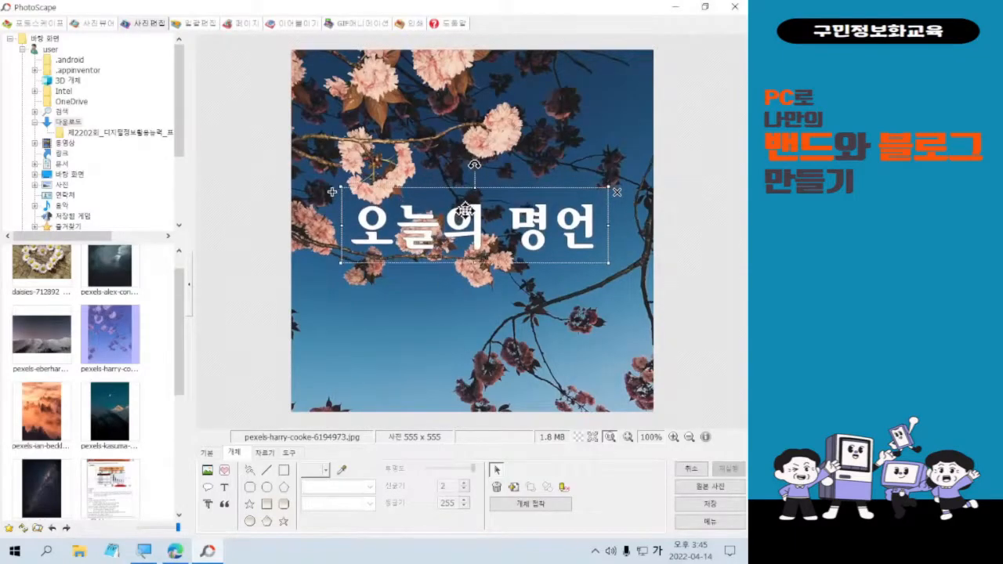
double_click(464, 221)
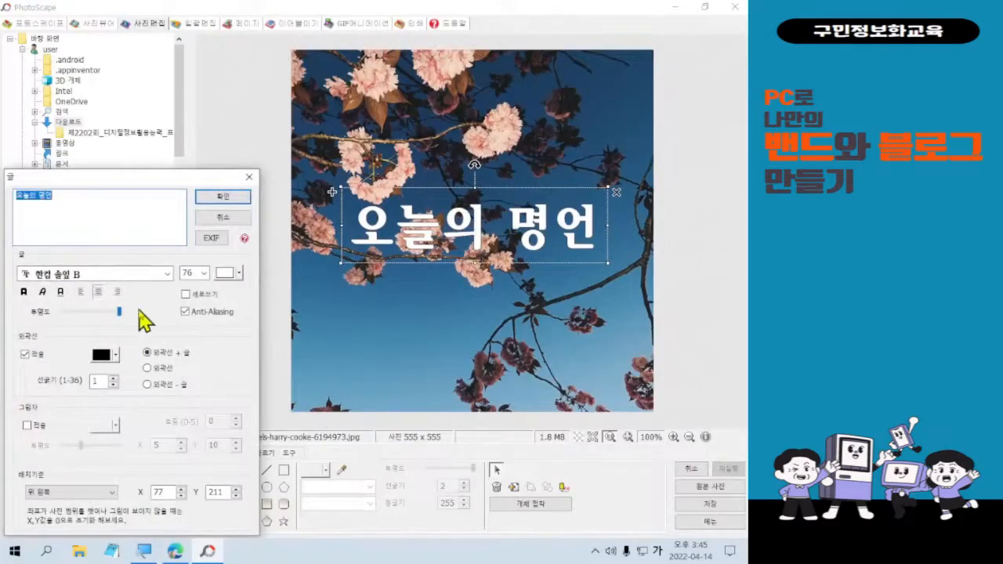
Set the caption's black outline thickness to 2 and nudge the caption slightly right.
double_click(98, 380)
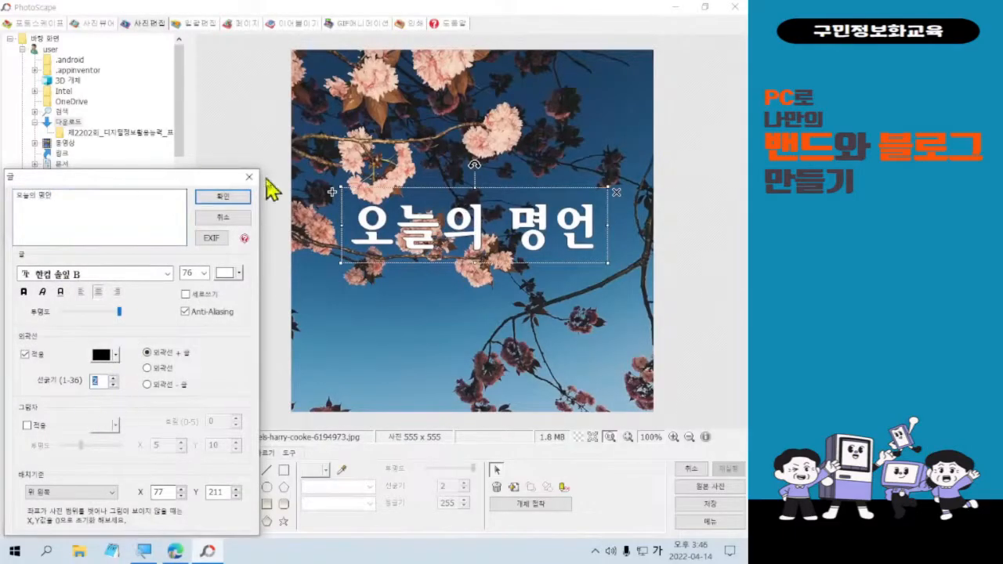
click(242, 200)
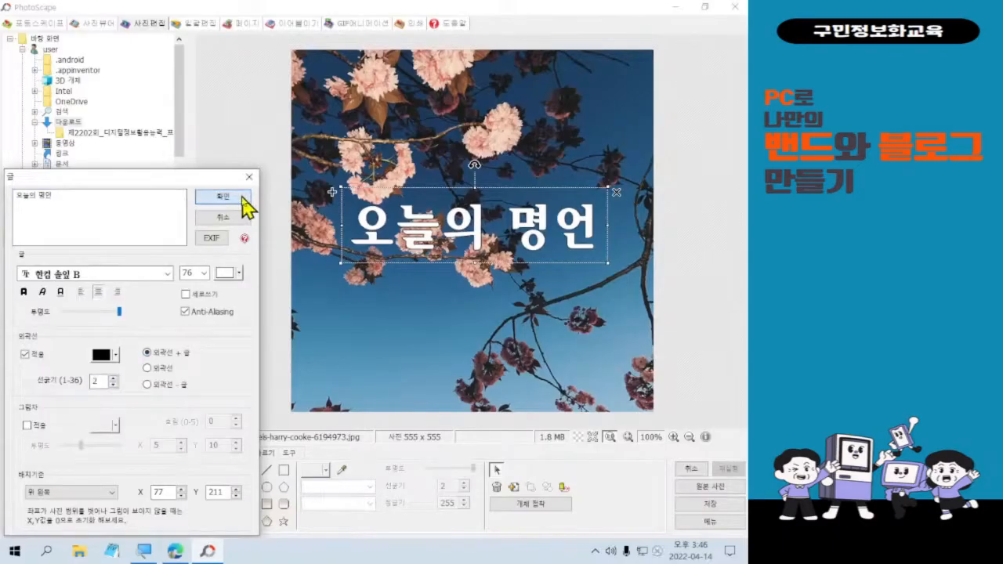
click(245, 204)
drag(483, 231, 490, 233)
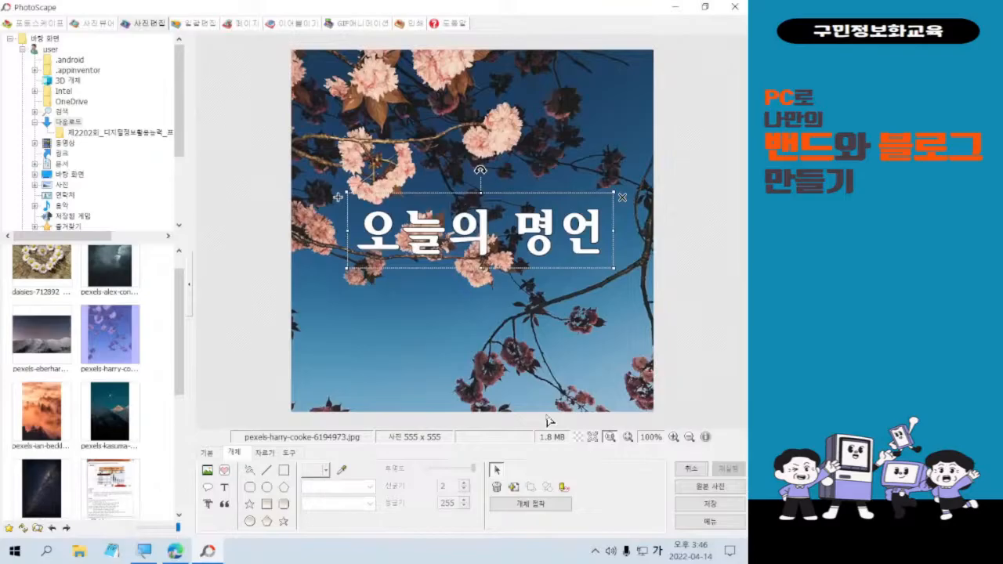
Shift the caption slightly left and up, then bring up the save options at JPEG quality 95%.
drag(495, 223, 491, 221)
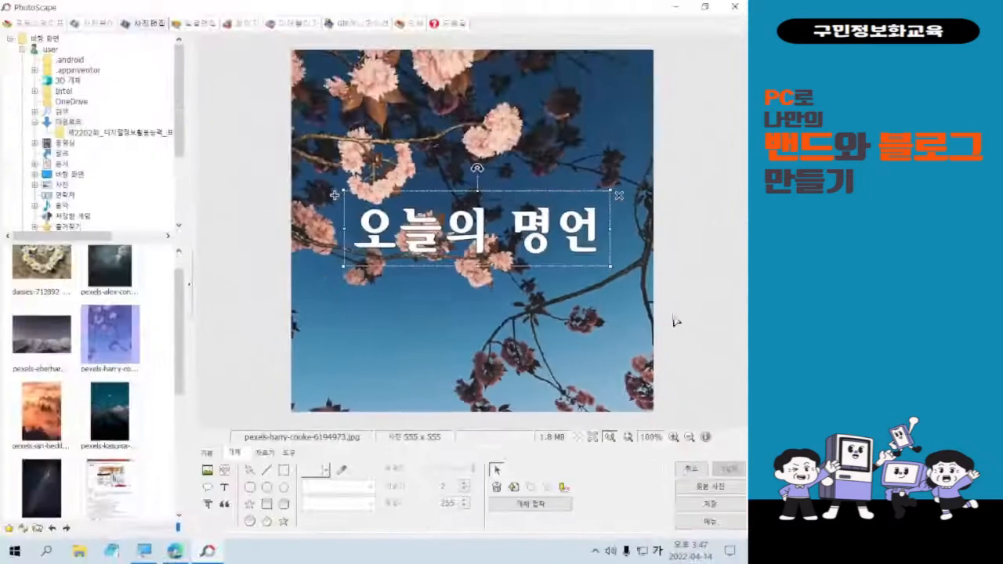
click(669, 443)
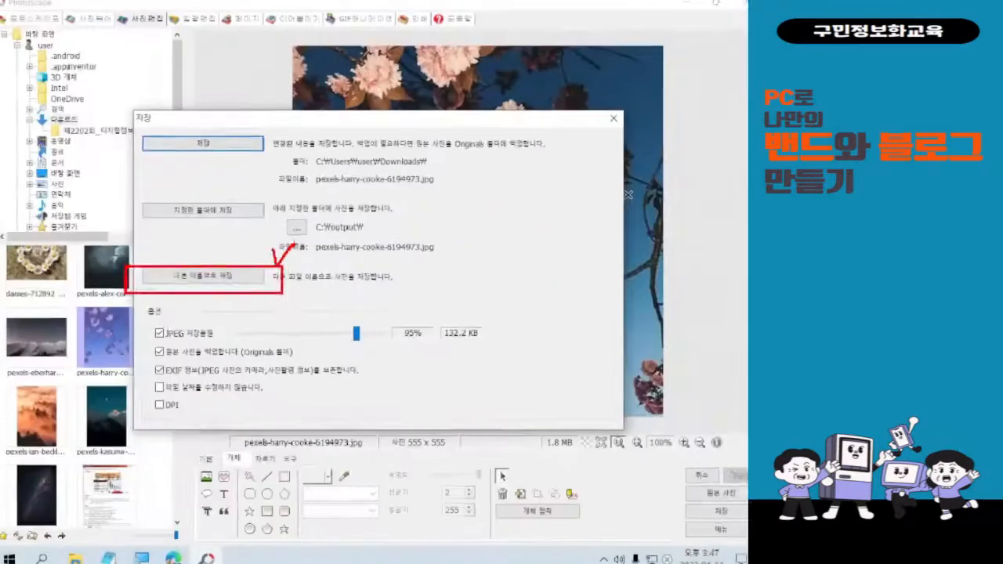
Choose '다른 이름으로 저장' and browse to the Desktop folder for the edited photo.
click(255, 348)
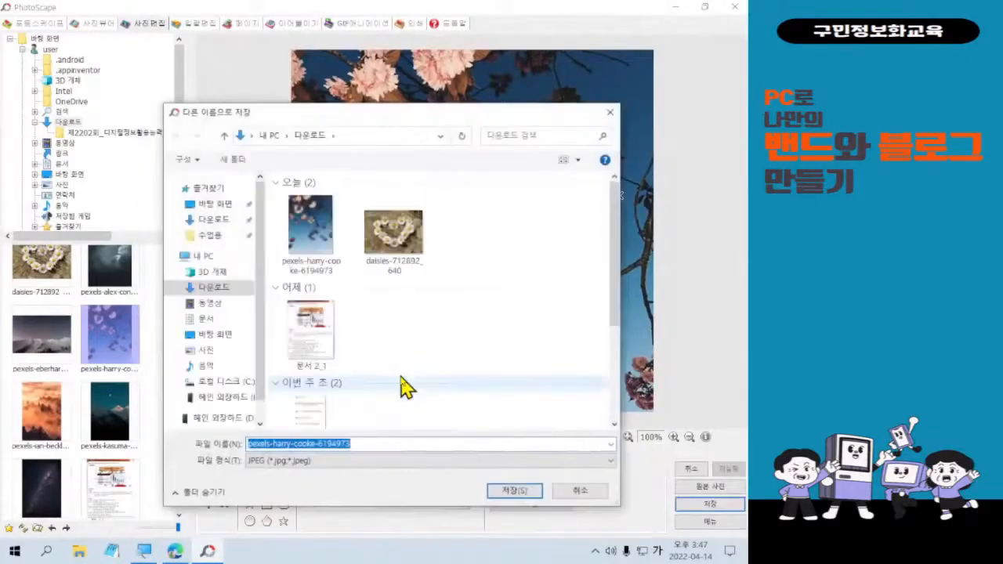
click(222, 337)
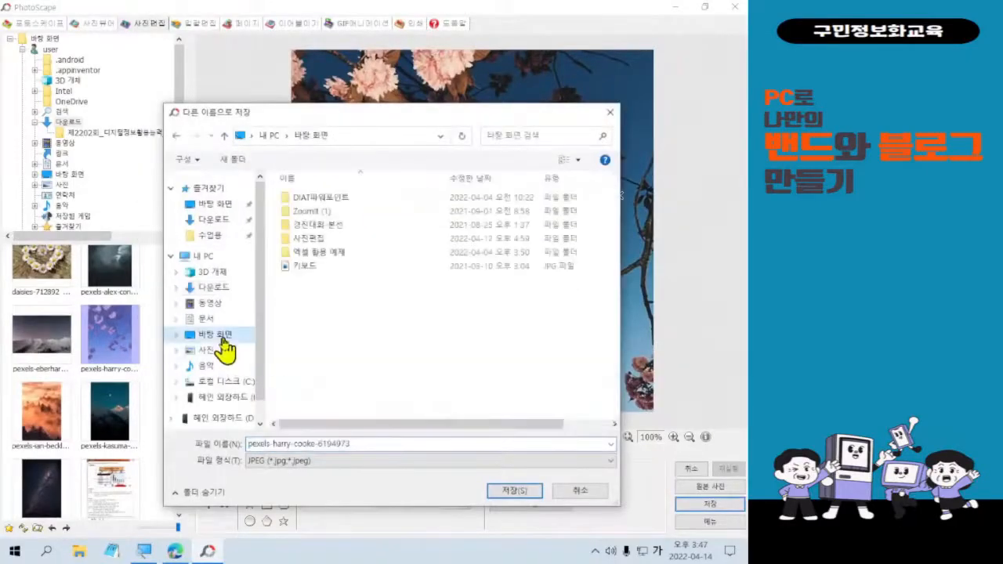
drag(126, 351, 245, 394)
drag(324, 155, 437, 202)
mouse_move(338, 208)
mouse_down()
mouse_move(215, 329)
mouse_move(237, 363)
mouse_up()
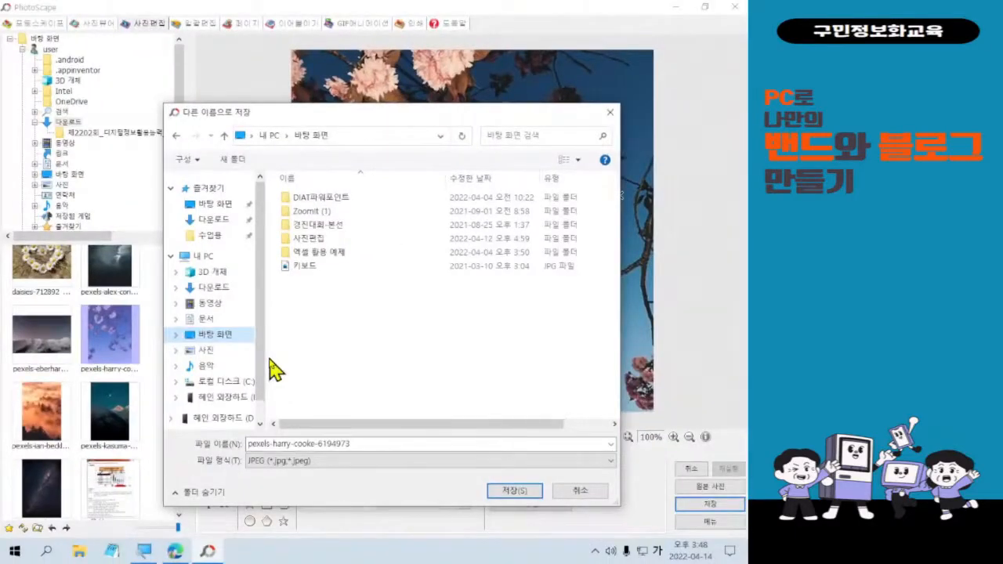
Save the photo as 프로필.jpg inside the Desktop's 사진편집 folder.
double_click(298, 239)
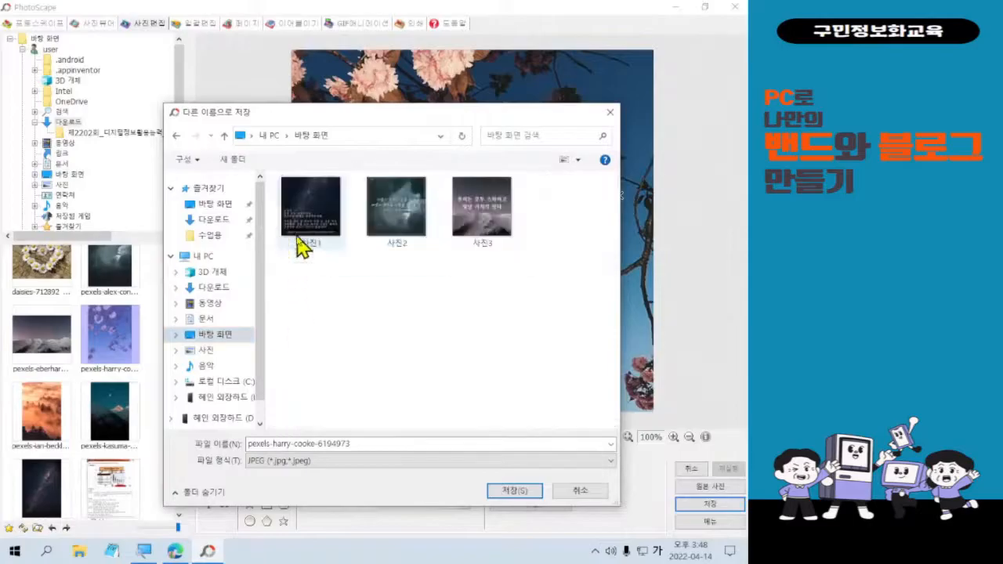
click(302, 444)
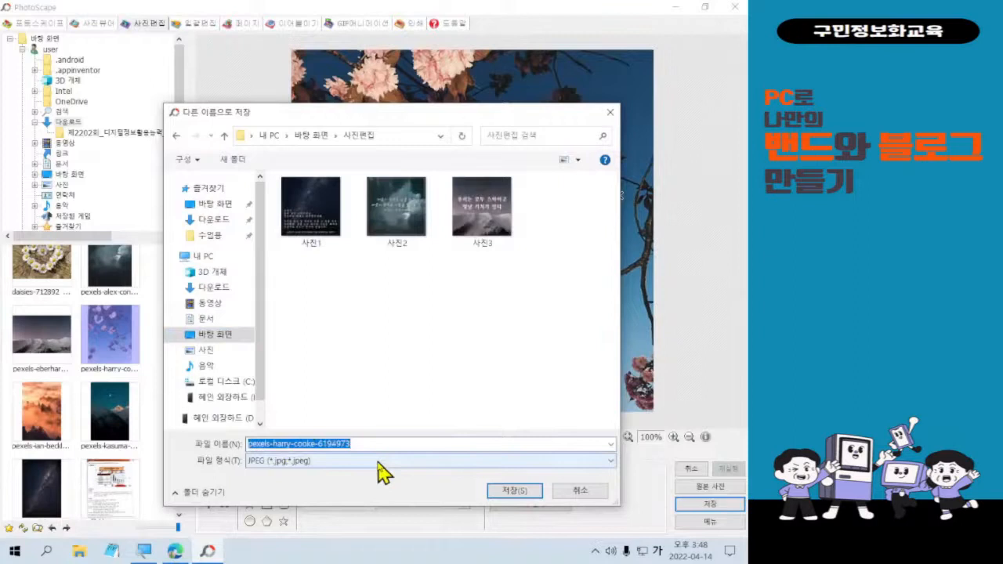
text(프로필)
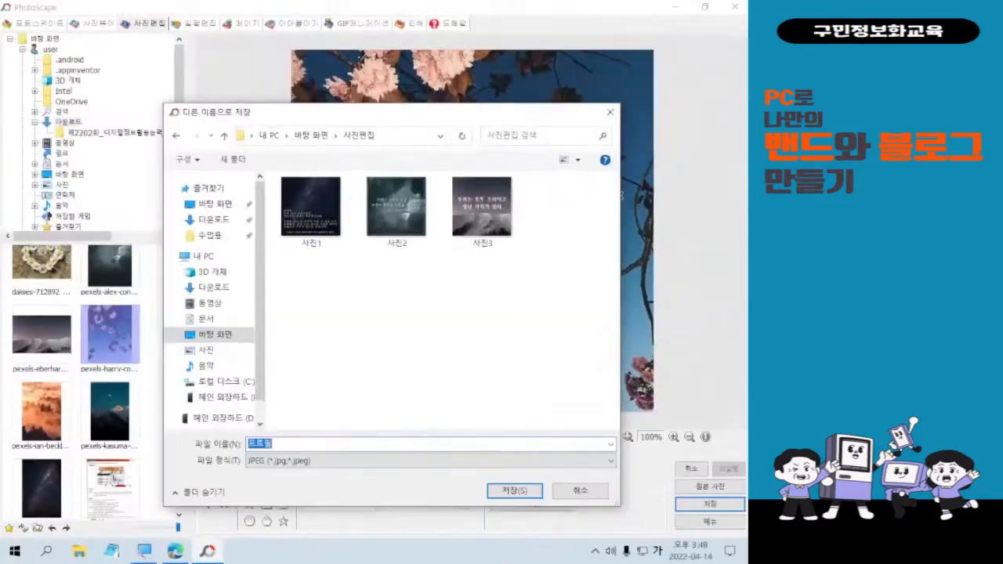
click(662, 417)
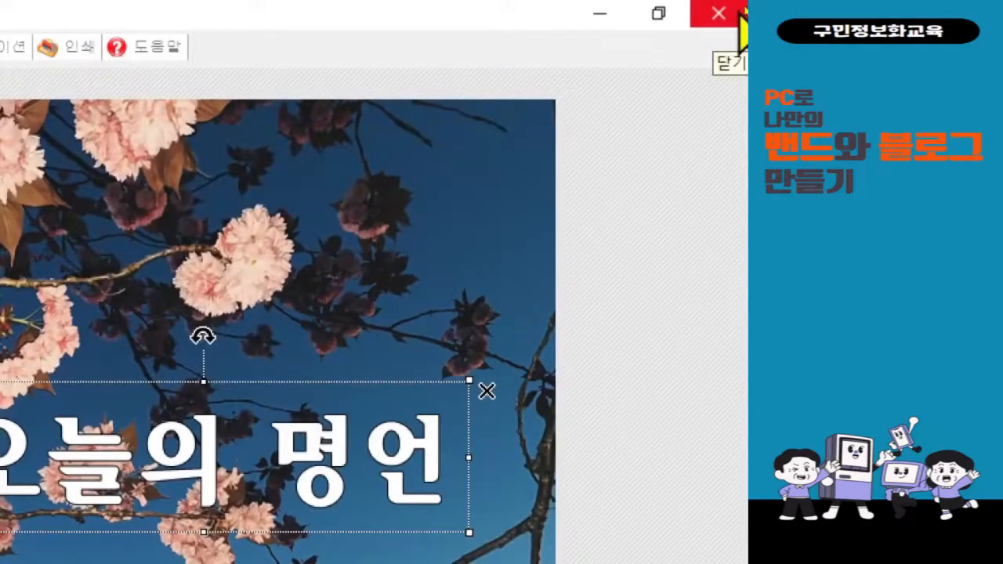
Close the PhotoScape photo editor window.
click(739, 20)
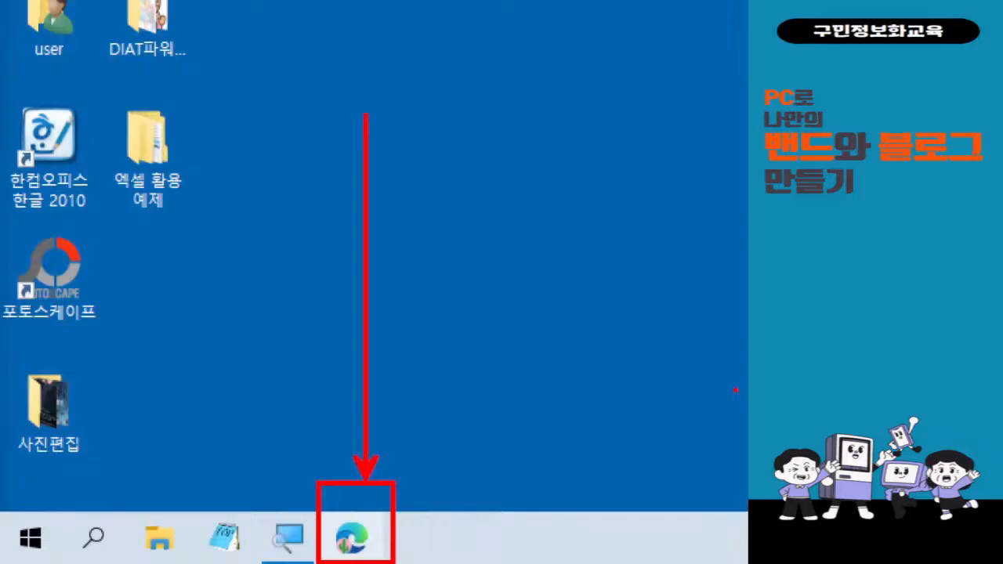
Return to the browser, open the 오늘의 명언 band, and go to '밴드 소개, 주소 설정'.
click(351, 538)
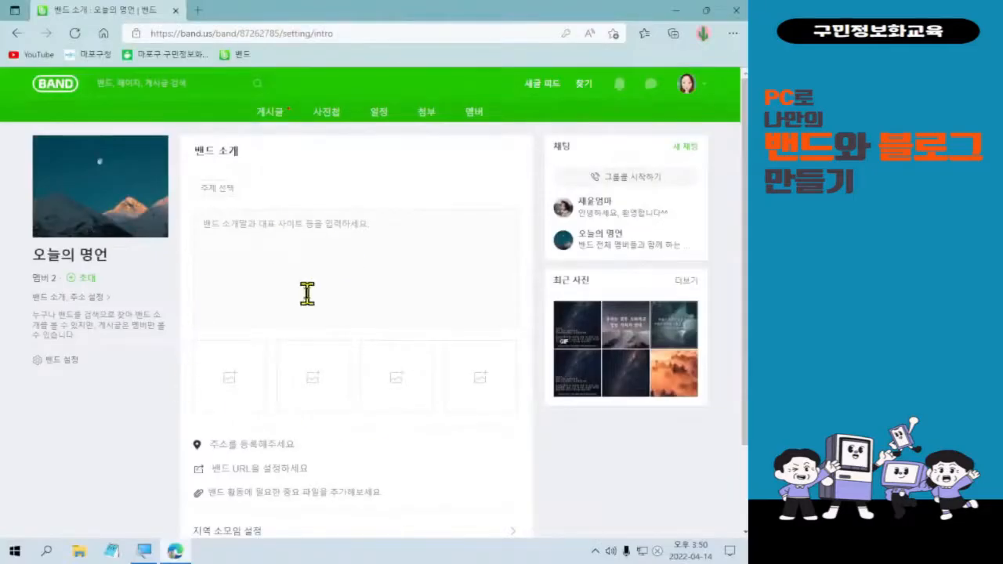
click(45, 85)
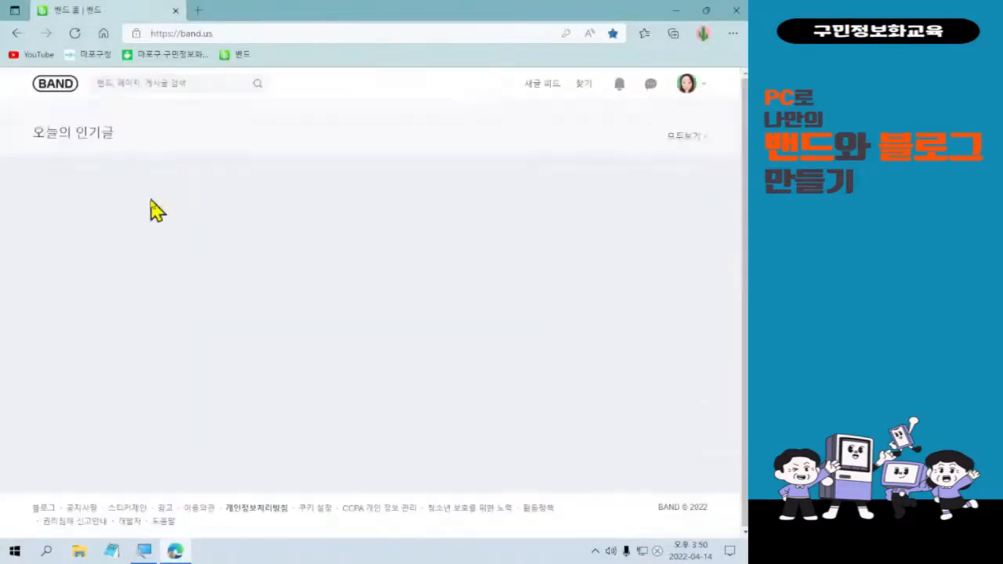
click(239, 316)
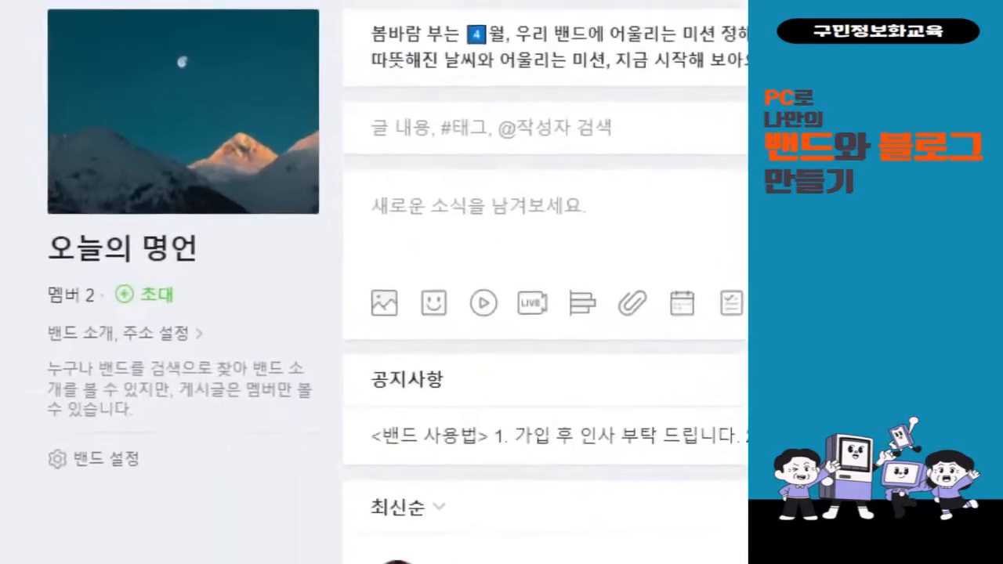
mouse_move(55, 332)
mouse_down()
mouse_move(228, 388)
mouse_move(246, 373)
mouse_up()
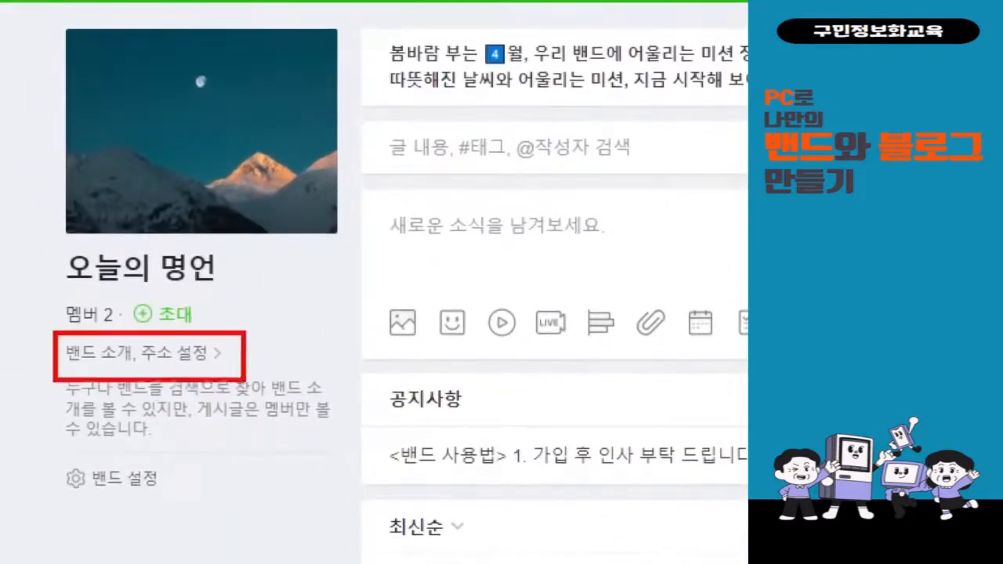
drag(256, 327, 302, 311)
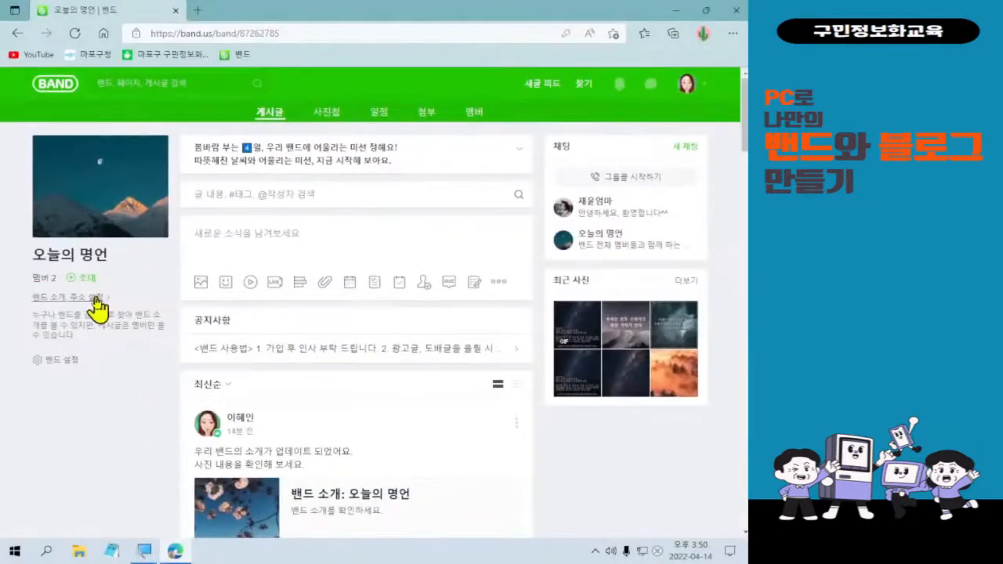
click(180, 353)
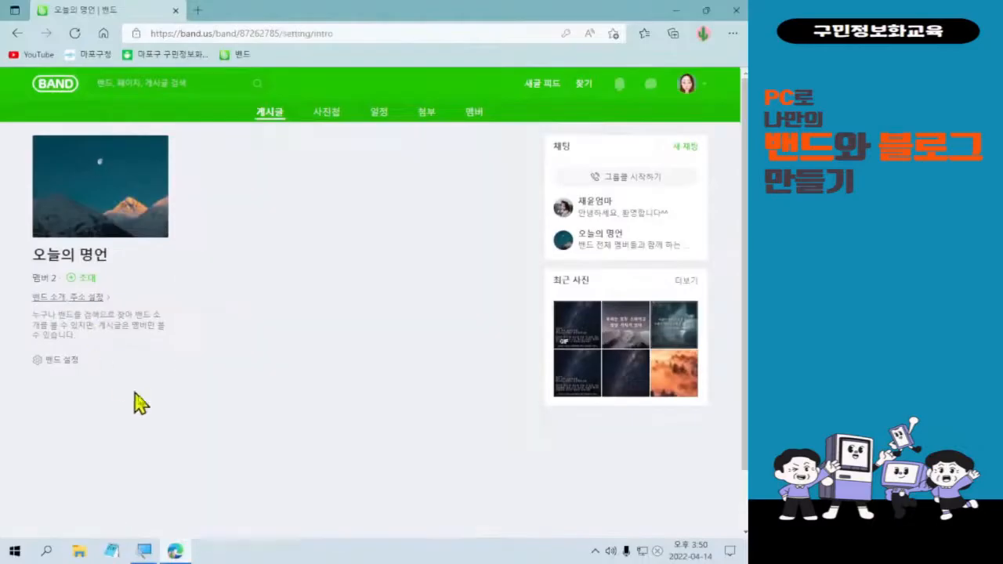
Open the 주제 설정 dialog from the band introduction text box.
click(233, 255)
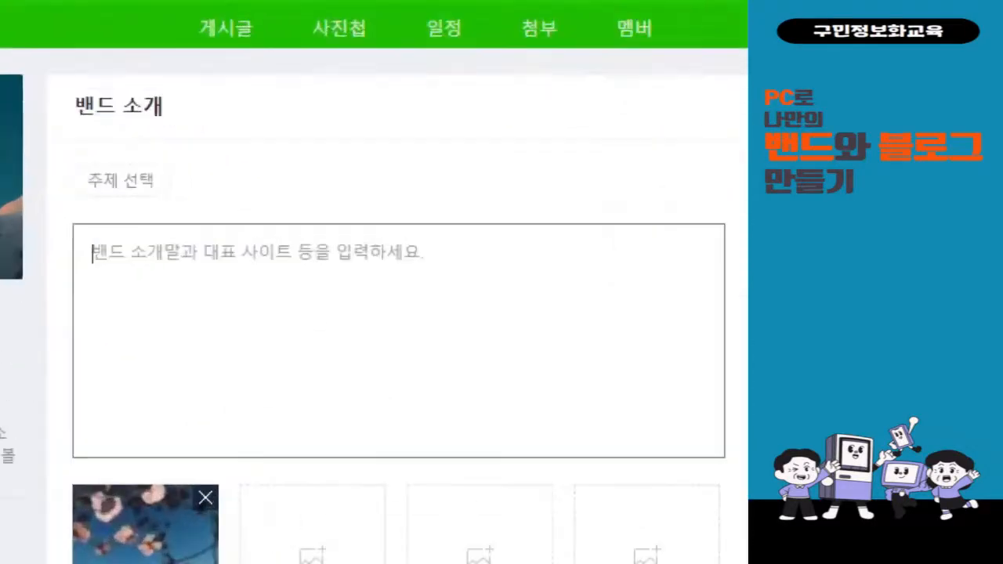
mouse_move(54, 146)
mouse_down()
mouse_move(141, 188)
mouse_move(222, 206)
mouse_up()
mouse_move(229, 153)
mouse_down()
mouse_move(267, 163)
mouse_move(283, 144)
mouse_up()
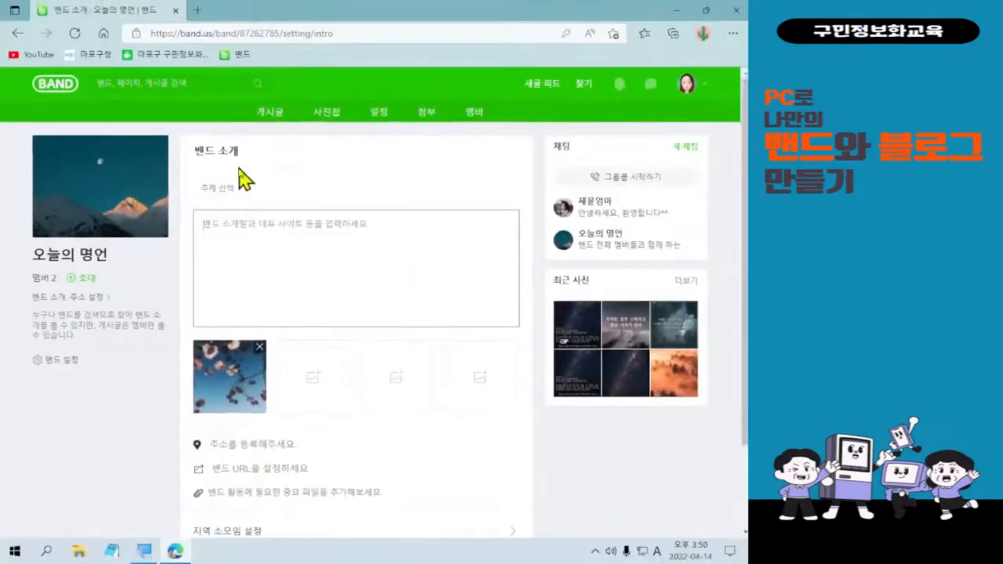
click(120, 180)
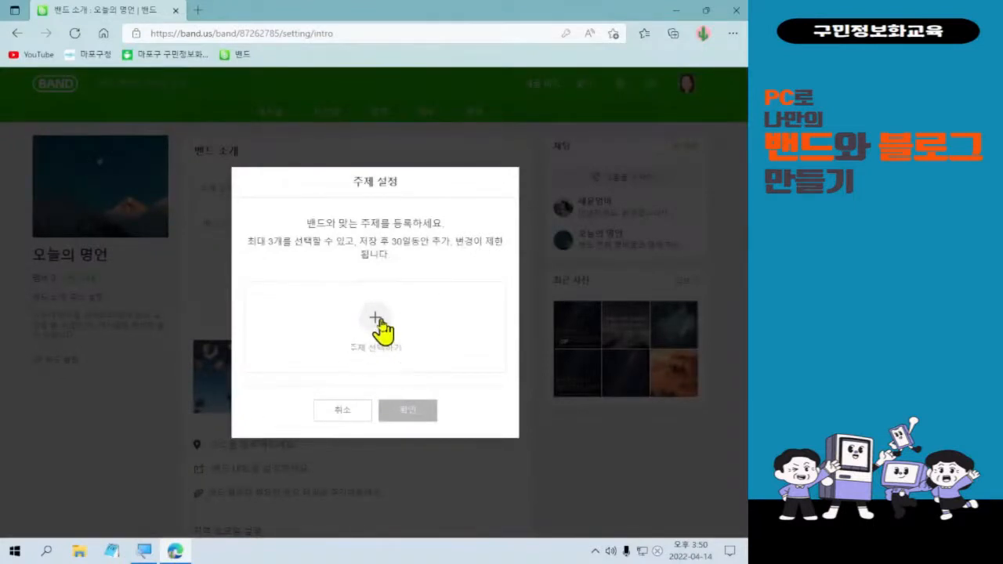
click(377, 319)
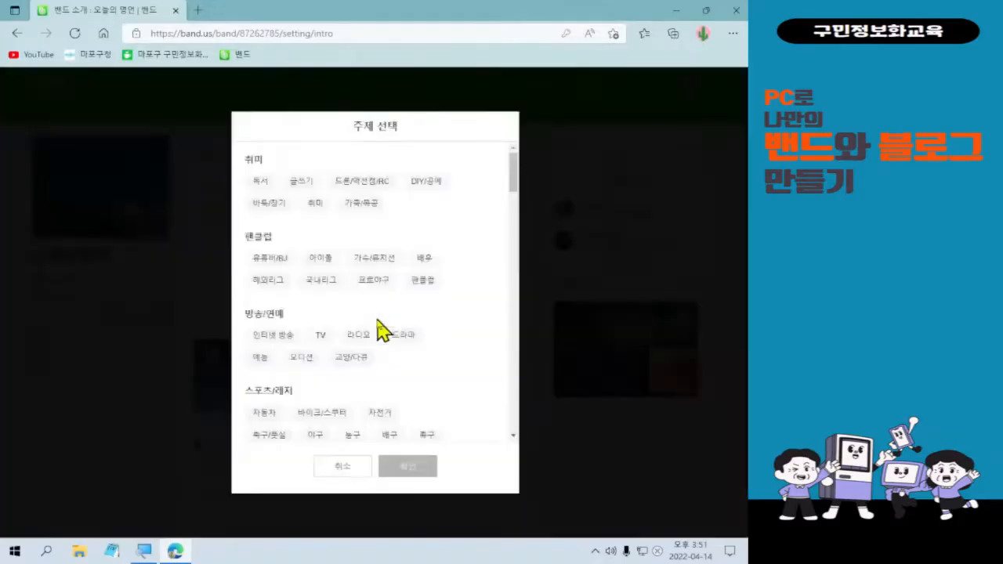
scroll(436, 359, down, 3)
scroll(436, 359, up, 5)
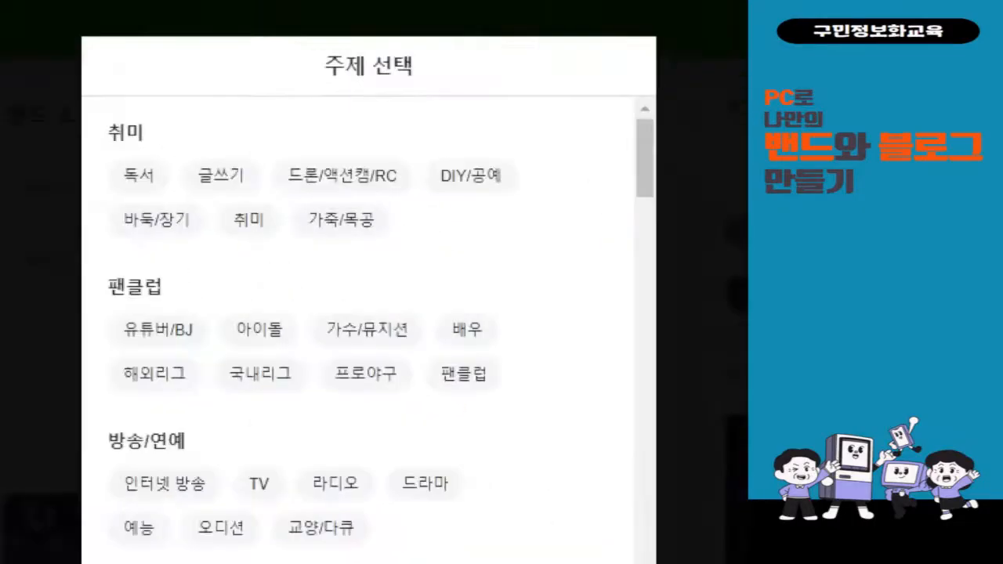
drag(210, 200, 279, 254)
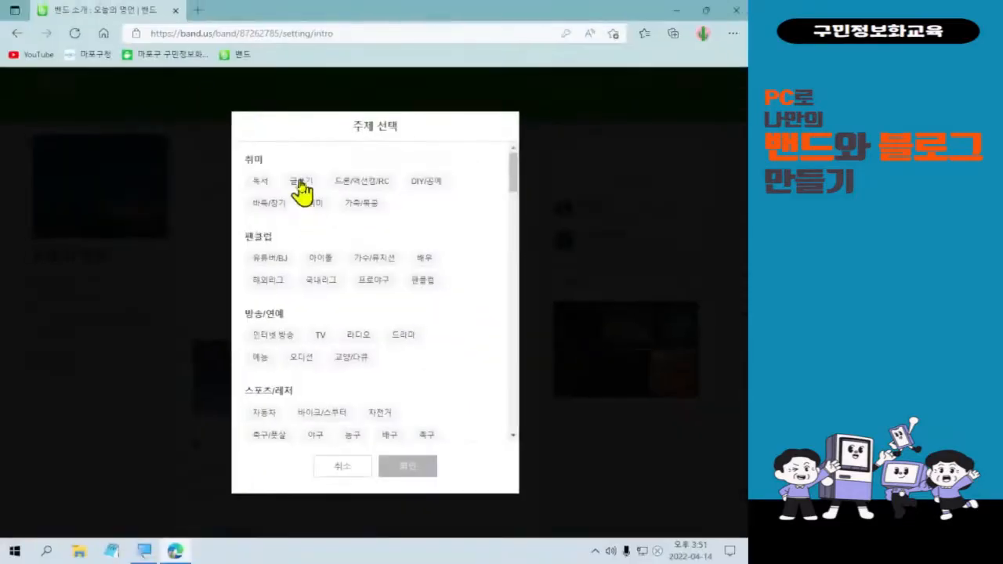
click(221, 175)
click(248, 219)
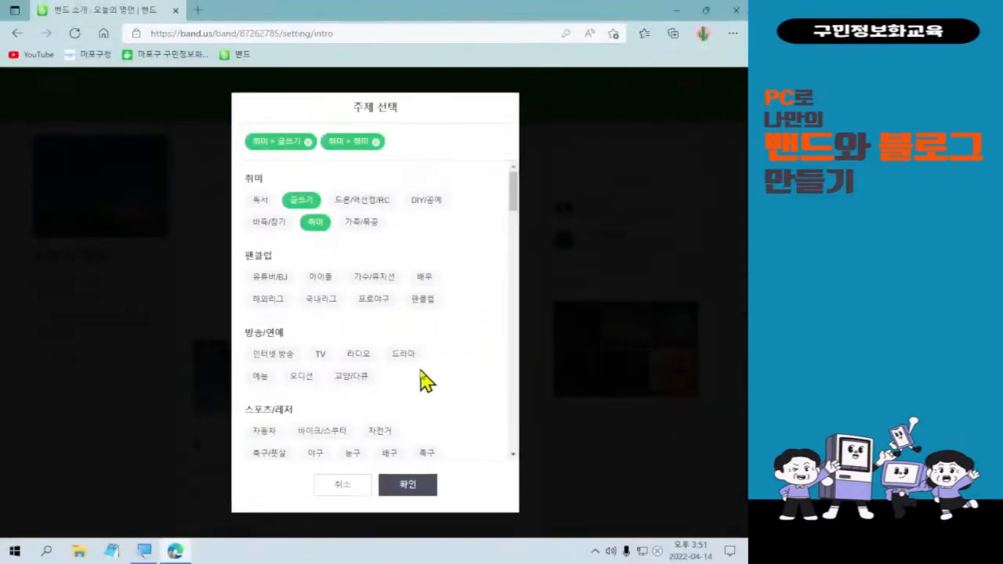
scroll(447, 396, down, 4)
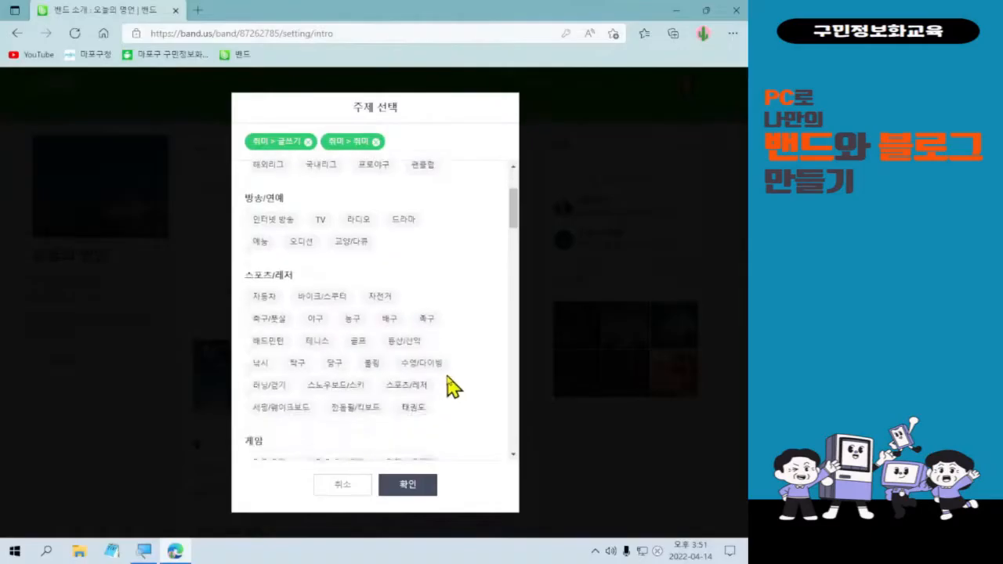
scroll(474, 350, down, 3)
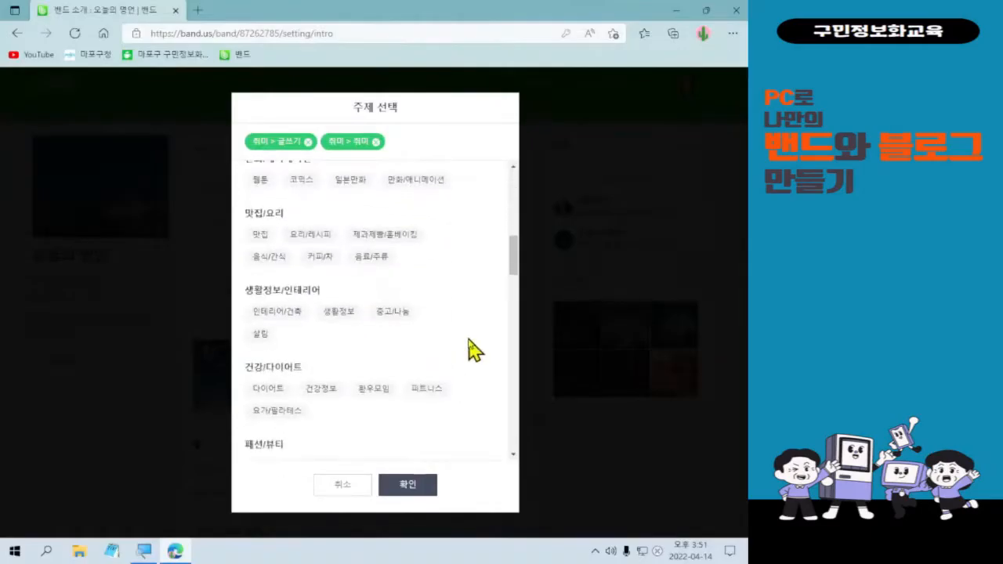
scroll(474, 350, down, 3)
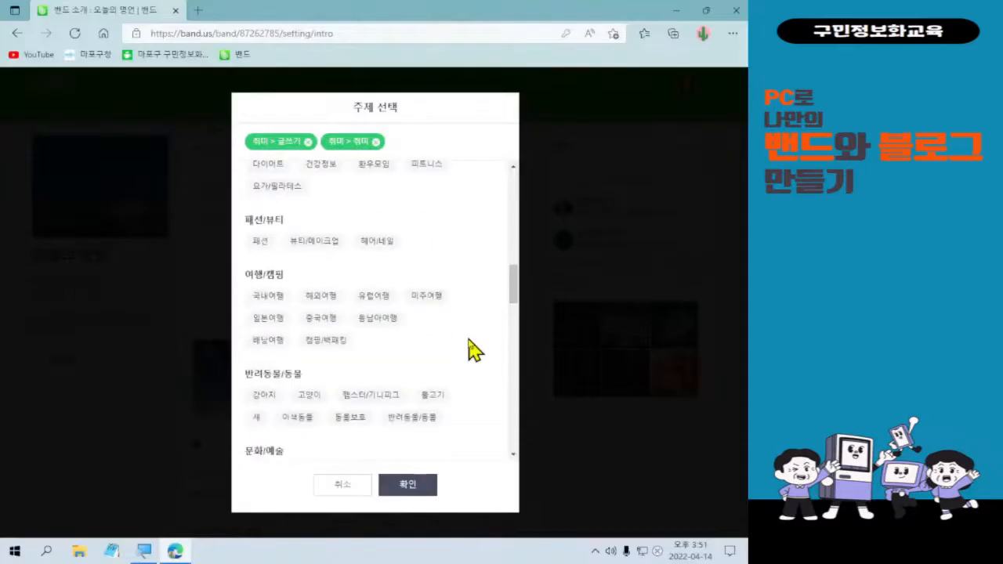
scroll(474, 350, down, 2)
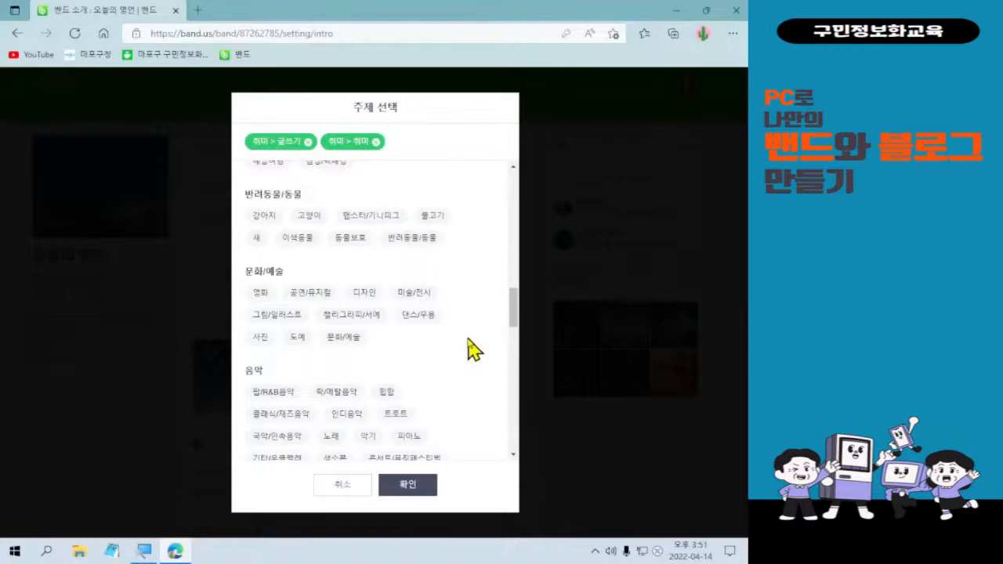
scroll(474, 350, down, 3)
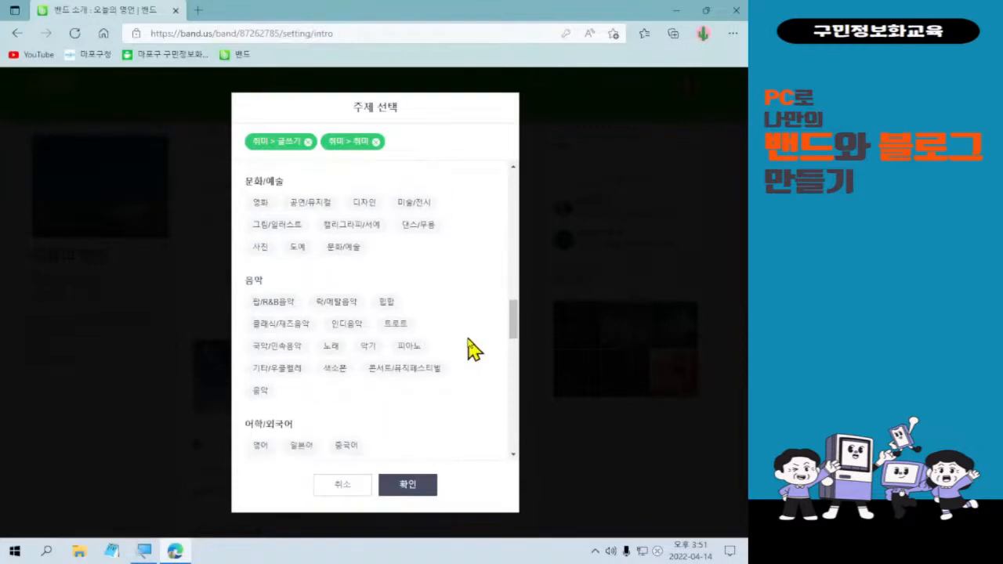
scroll(474, 350, down, 1)
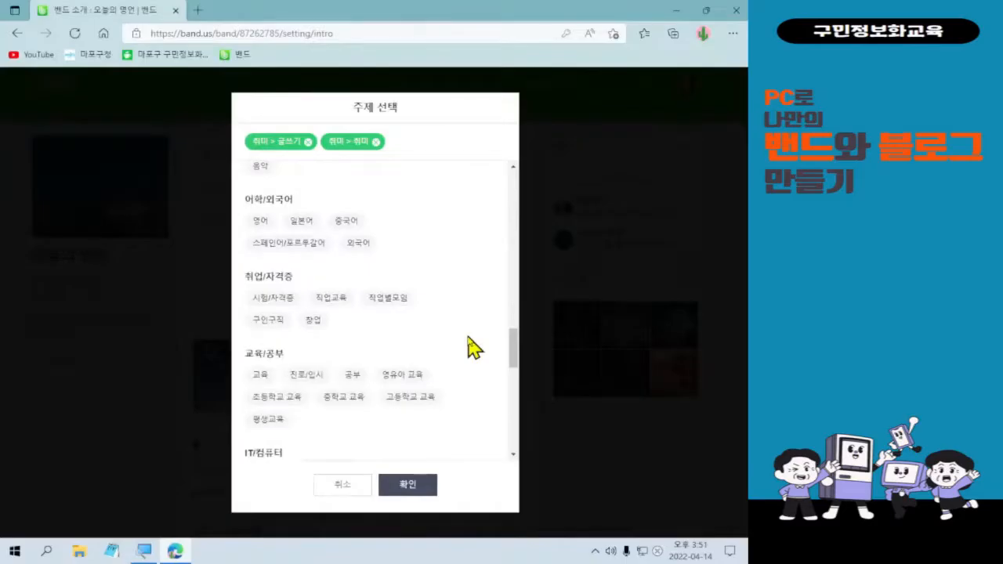
scroll(471, 351, down, 1)
Pick 교육 under 교육/공부 as the third topic and confirm the three topic choices.
click(257, 332)
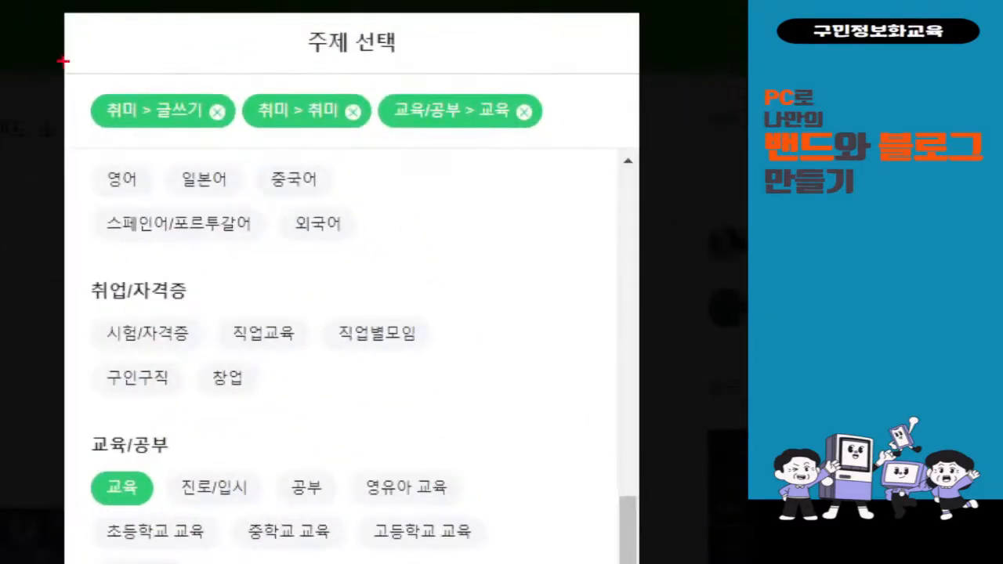
drag(63, 61, 617, 162)
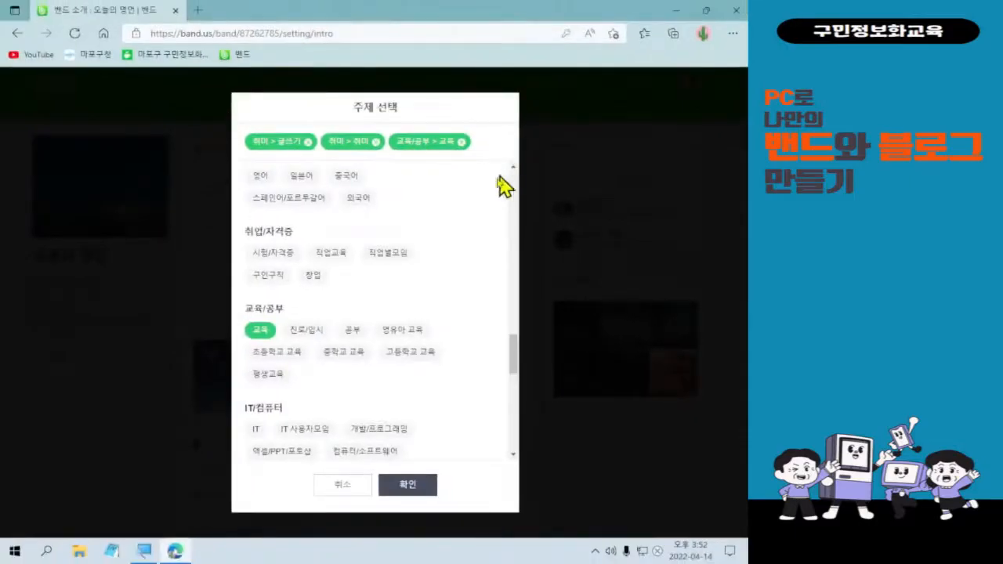
click(384, 478)
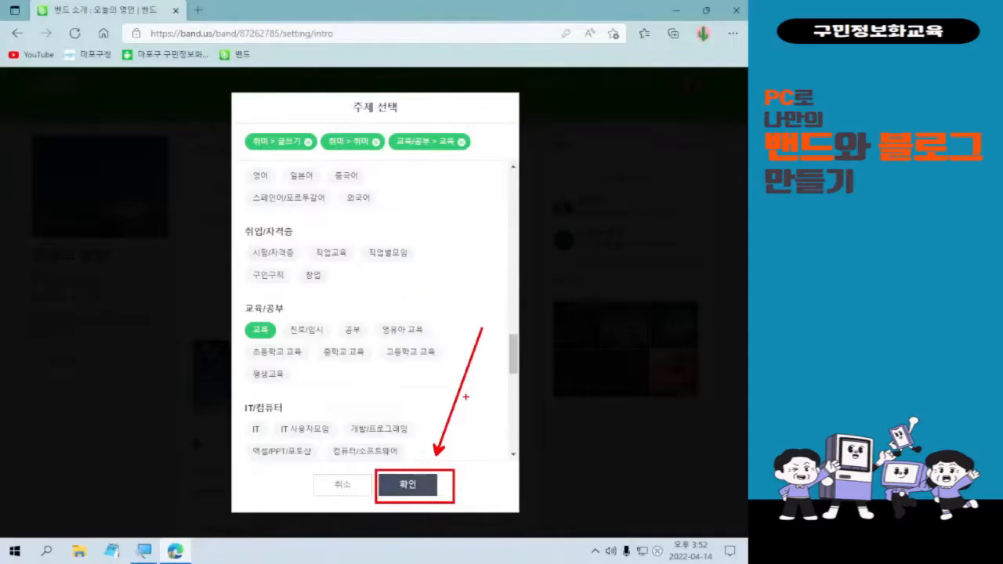
click(431, 490)
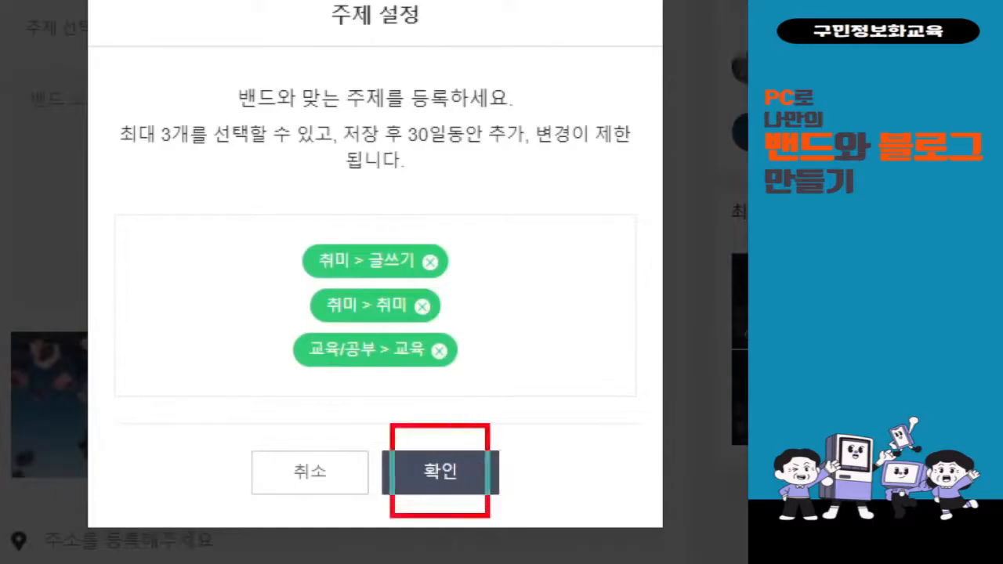
Save the topic settings so 글쓰기, 취미 and 교육 are applied to the band.
mouse_move(523, 399)
mouse_down()
mouse_move(537, 444)
mouse_move(602, 339)
mouse_up()
mouse_move(325, 141)
mouse_down()
mouse_move(593, 133)
mouse_move(652, 143)
mouse_up()
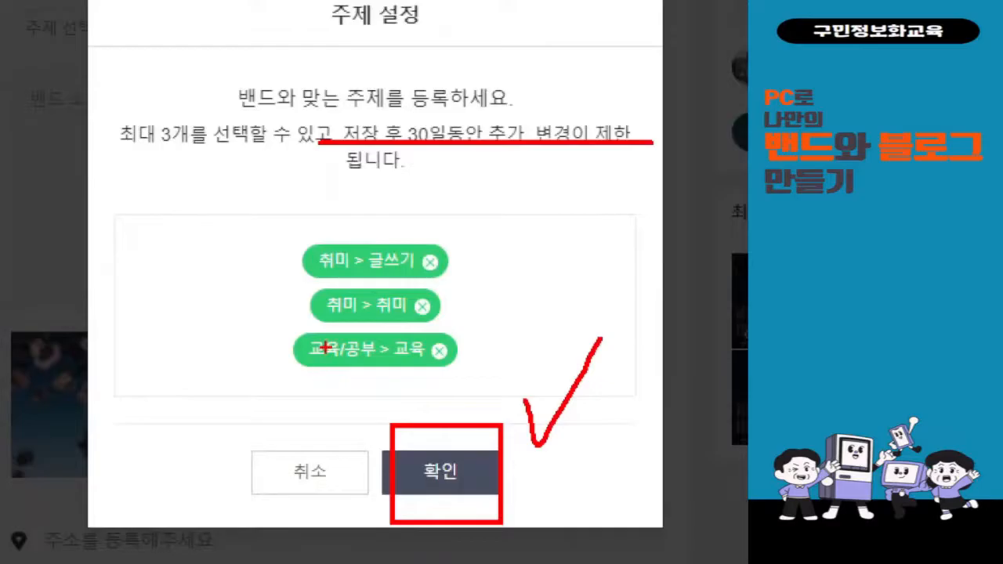
key(Escape)
click(400, 420)
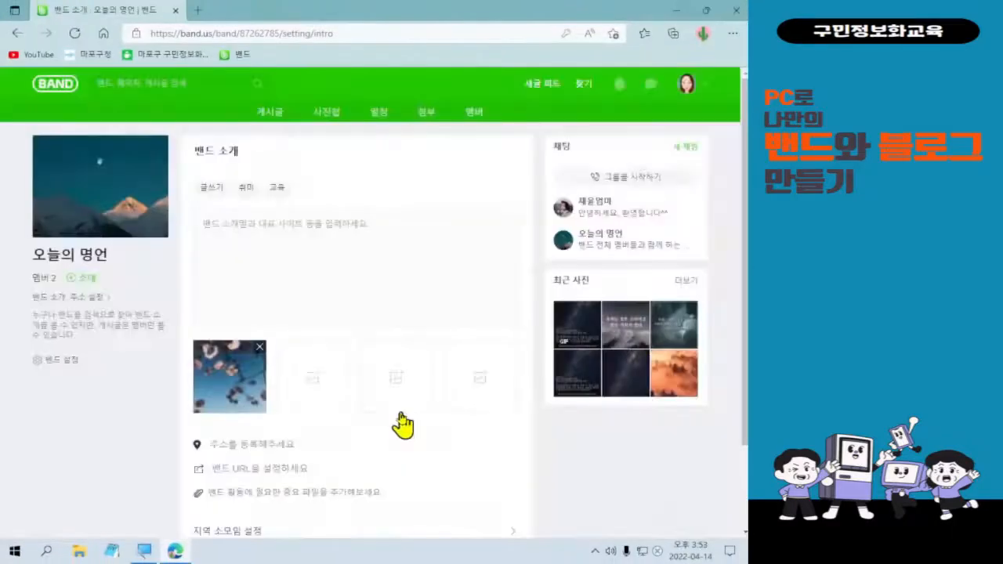
Write the first introduction line '이 밴드는 하루의 시작을 힘차게 보내기 위해'.
click(358, 286)
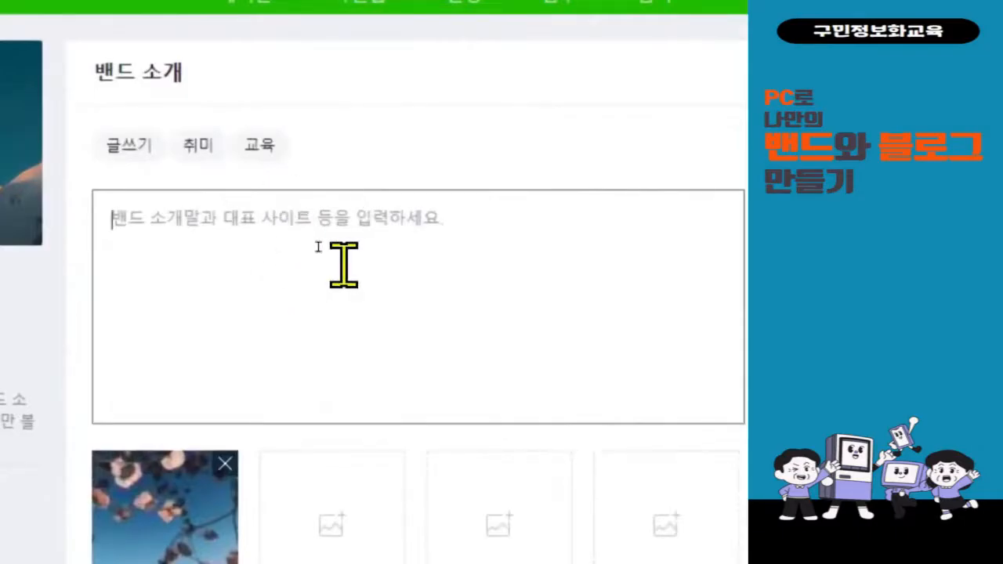
text(dl qo)
key(BackSpace)
key(BackSpace)
key(BackSpace)
key(BackSpace)
key(BackSpace)
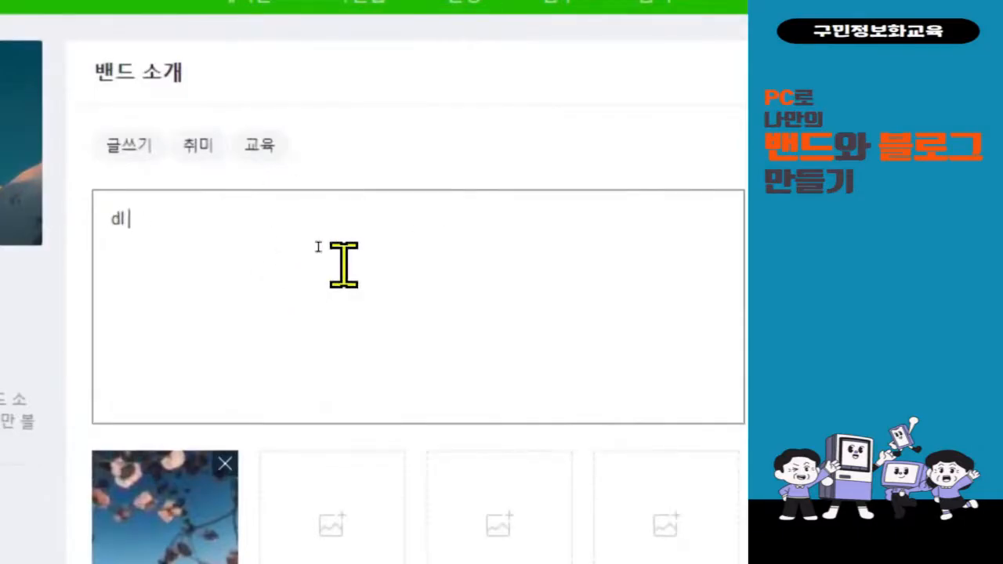
text(이 밴드는)
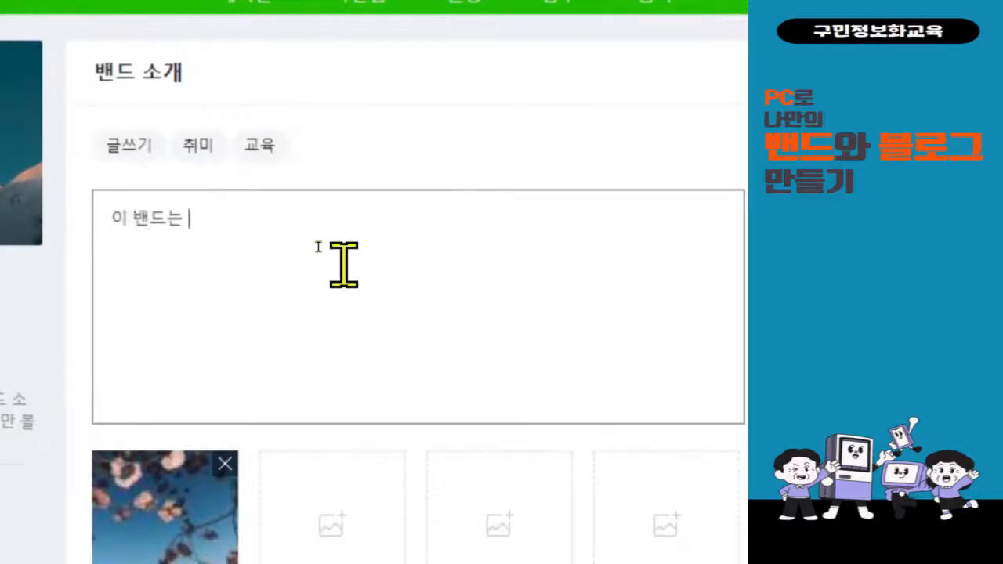
text( 하루의)
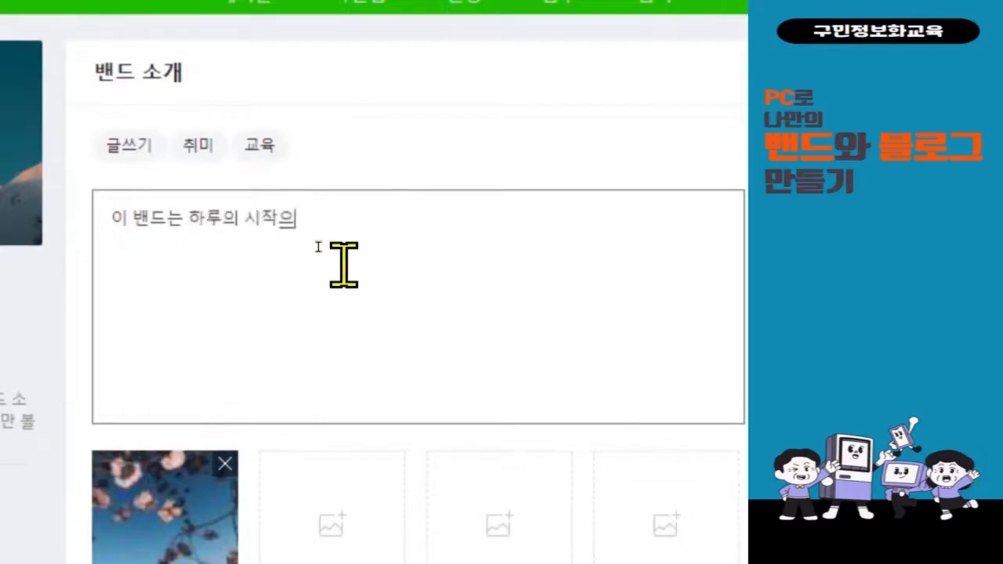
text( 시작을 힘차게 본)
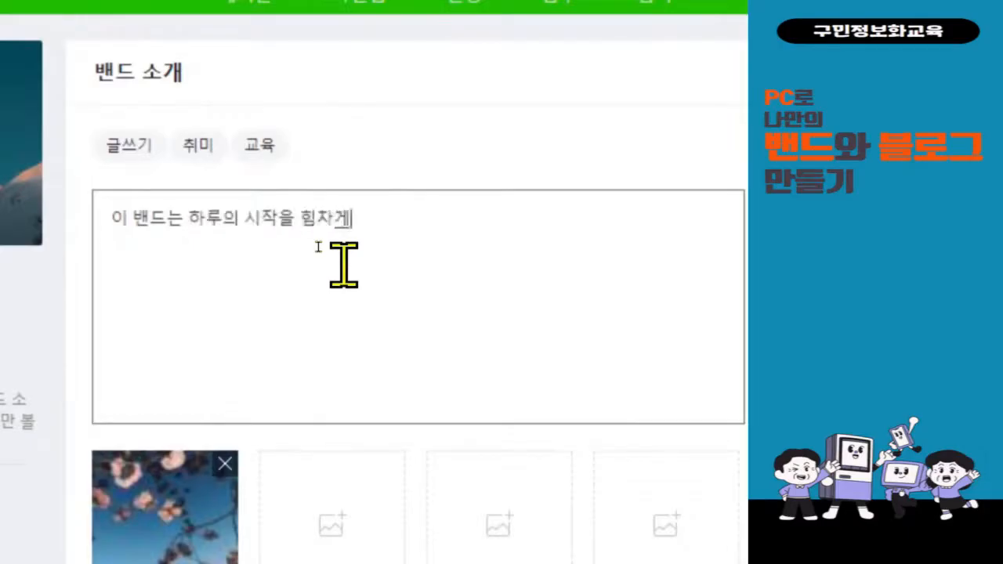
text(낸)
key(BackSpace)
key(BackSpace)
key(BackSpace)
text(내기 위해)
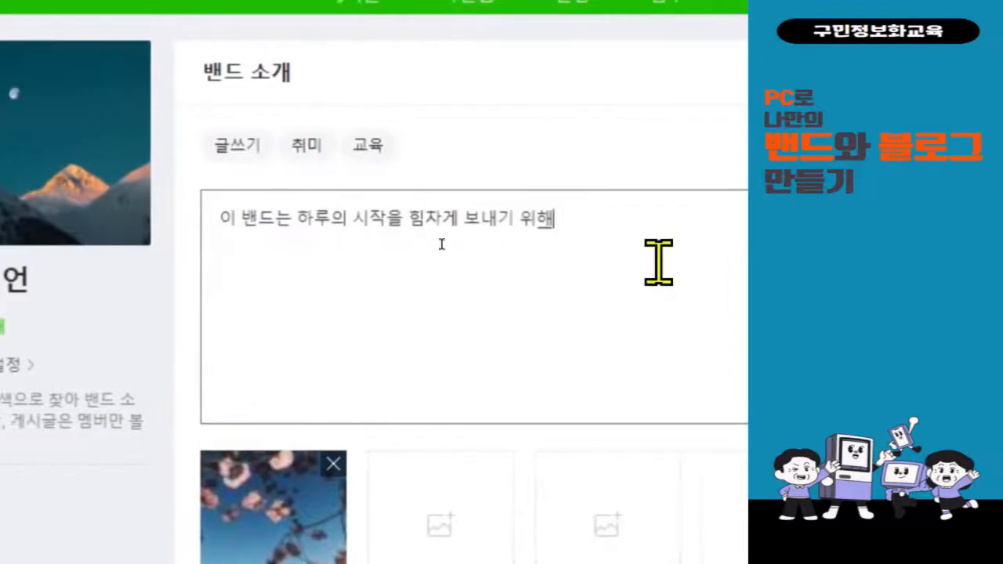
key(Return)
Add the second line '하루에 하나의 명언을 적는 밴드입니다.'.
text(명언이)
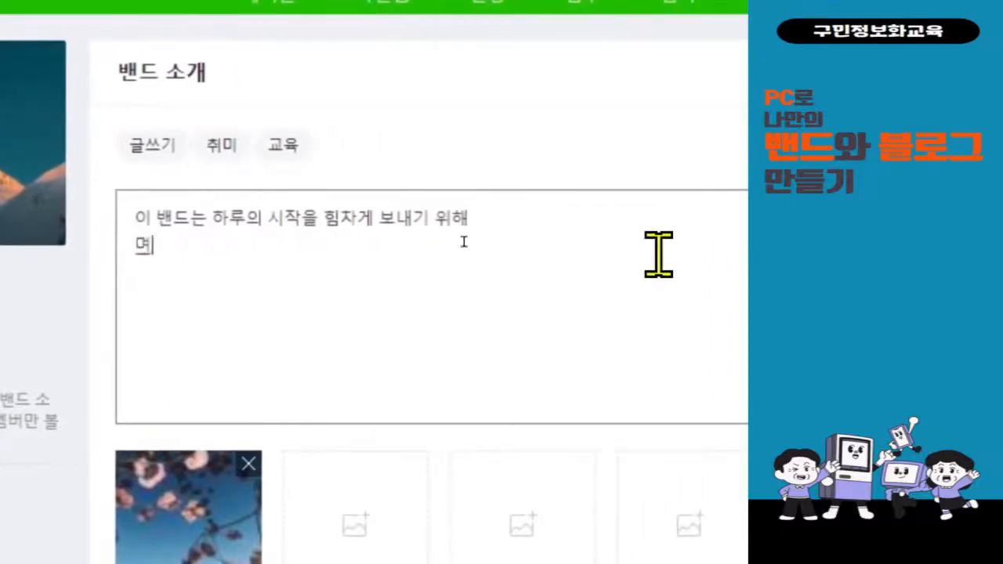
key(BackSpace)
text(을)
key(BackSpace)
key(BackSpace)
key(BackSpace)
text(하루에 )
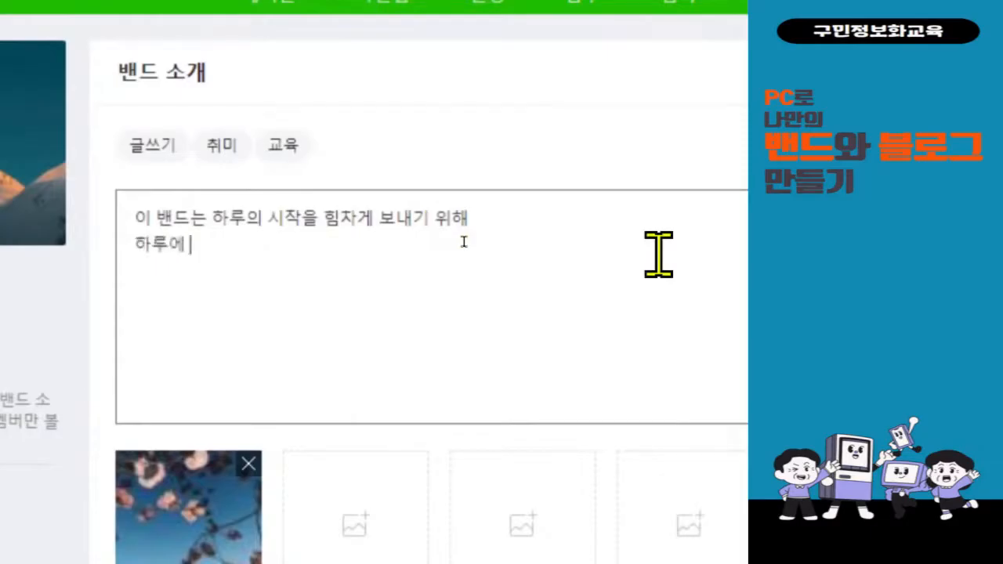
text(하나의 명언의)
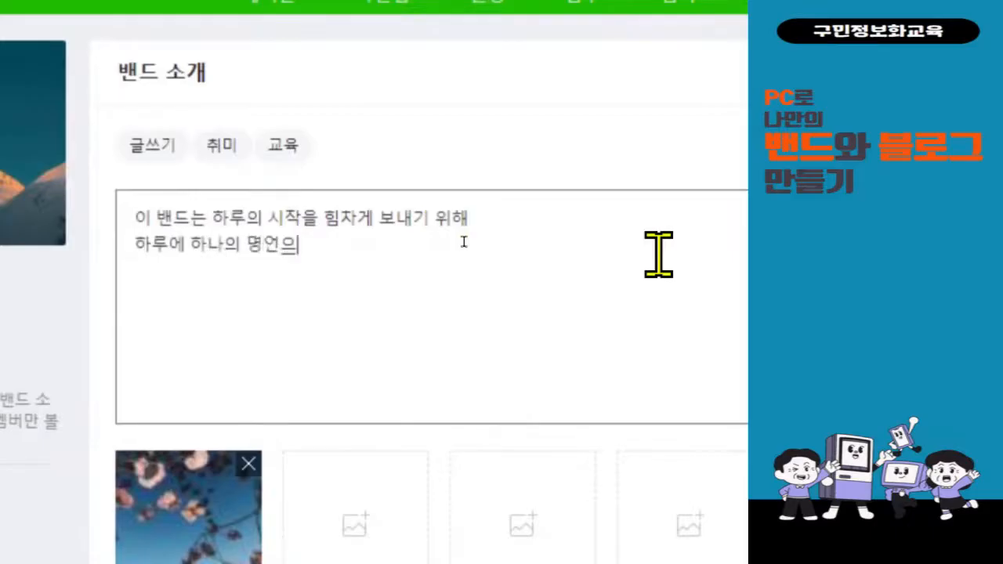
key(BackSpace)
text(을 적는 밴드)
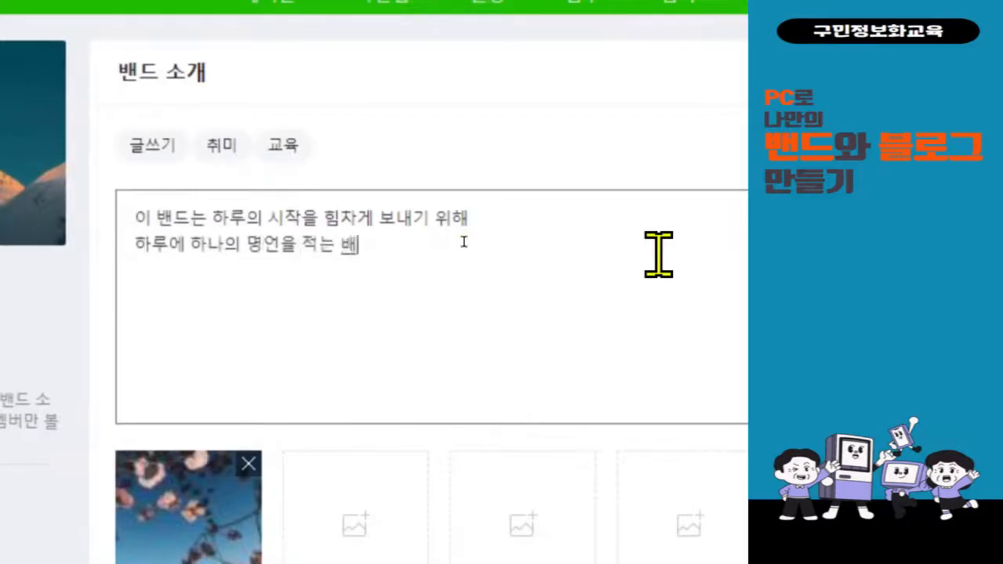
text(입)
key(BackSpace)
key(BackSpace)
key(BackSpace)
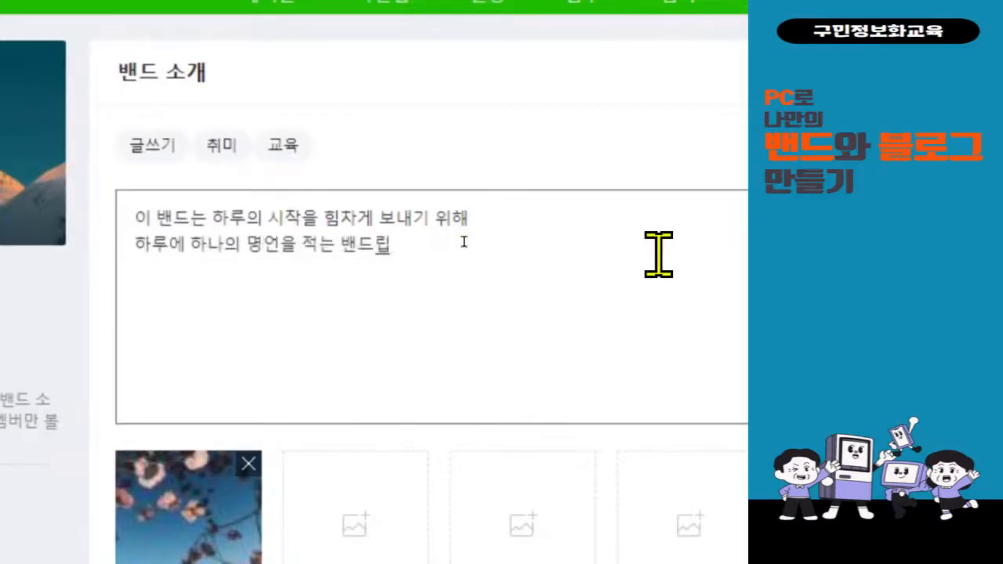
text(입니다.)
key(Return)
Add the third line '그 외에도 다양한 글을 올릴 수 있습니다^^' followed by a new line.
text(그 외에도 다양)
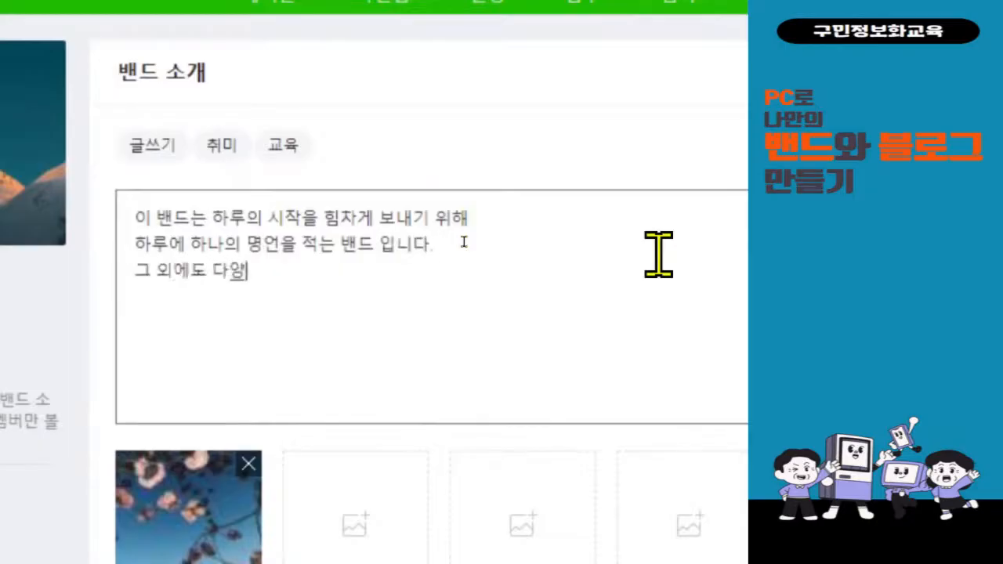
text(한 글을 올이)
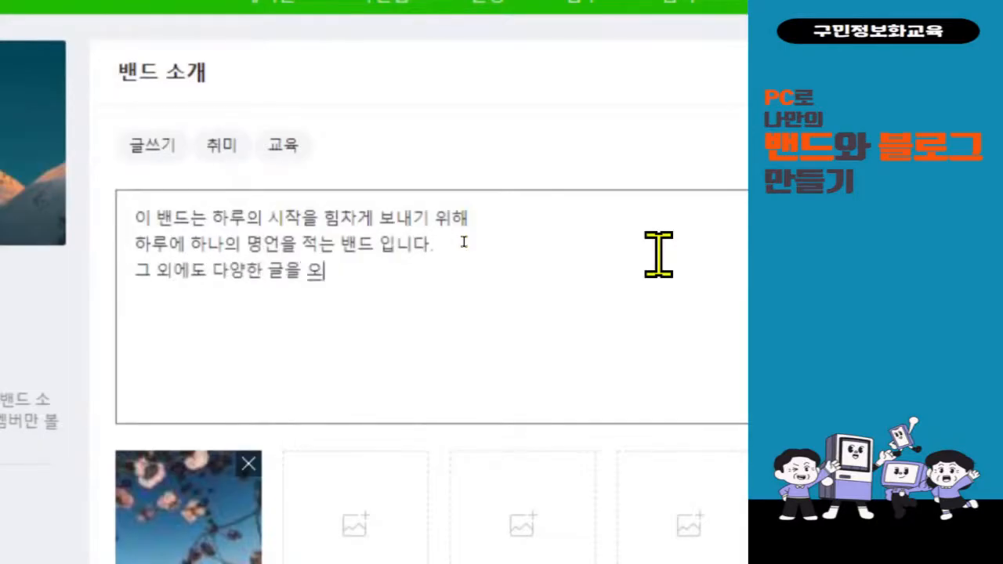
text(ㄹ 수 있스)
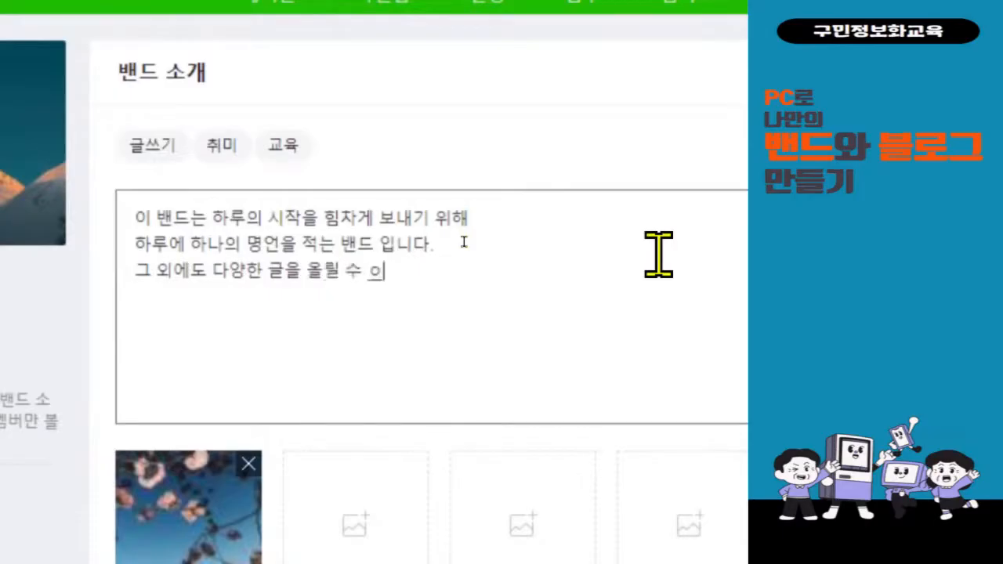
text(ㅂ니대)
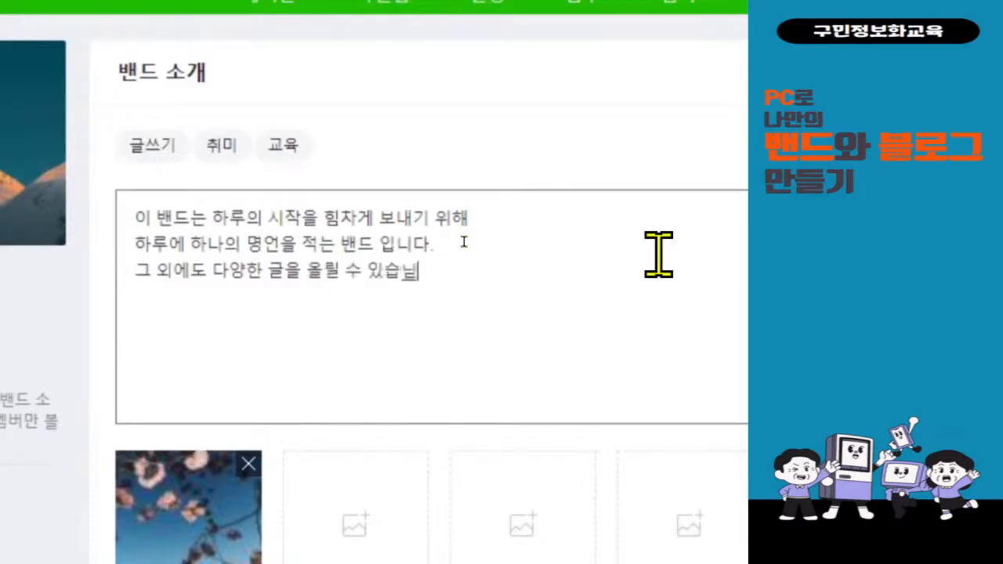
key(BackSpace)
text(ㅏ^^)
key(Return)
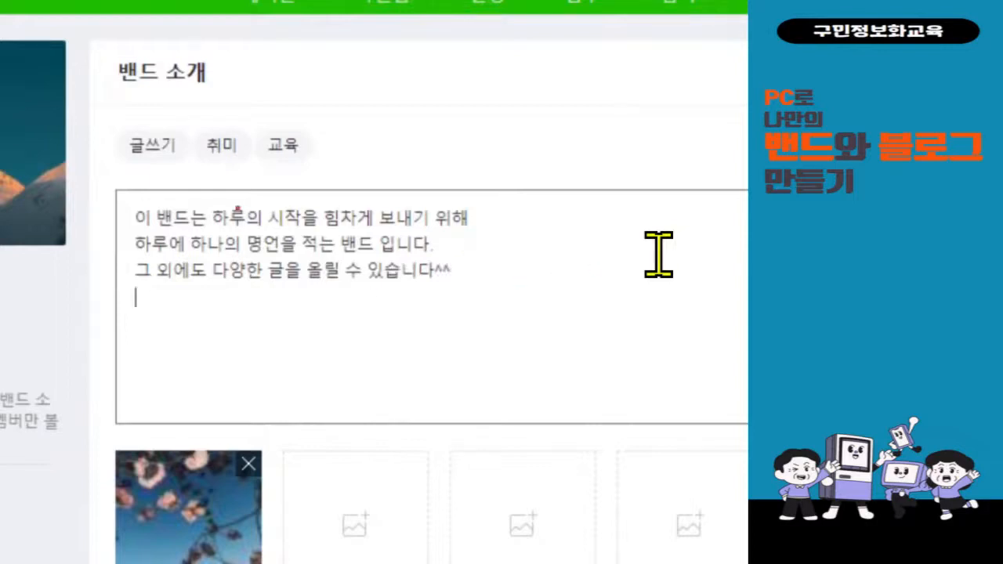
mouse_move(95, 178)
mouse_down()
mouse_move(354, 284)
mouse_move(513, 310)
mouse_up()
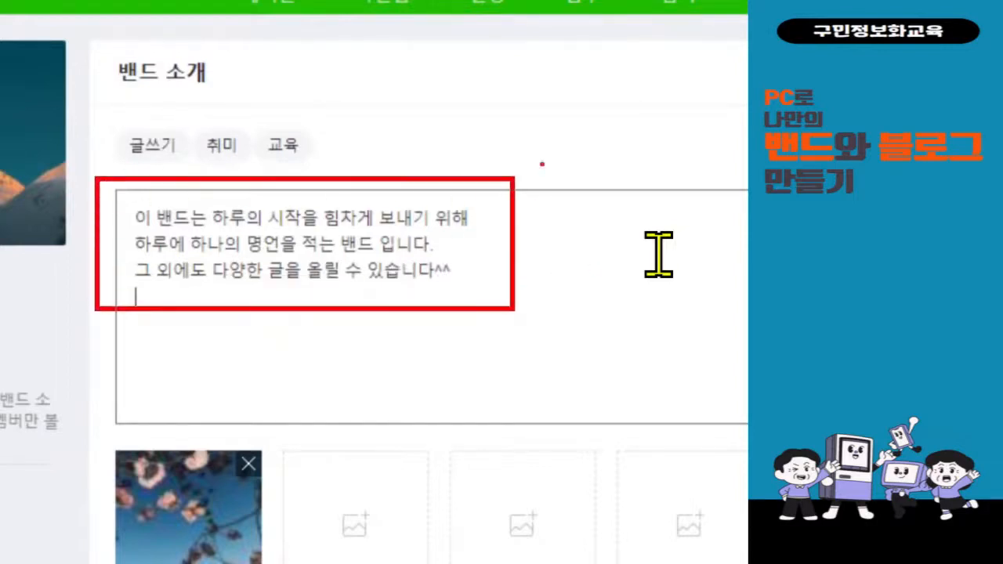
mouse_move(546, 143)
mouse_down()
mouse_move(555, 200)
mouse_move(590, 140)
mouse_up()
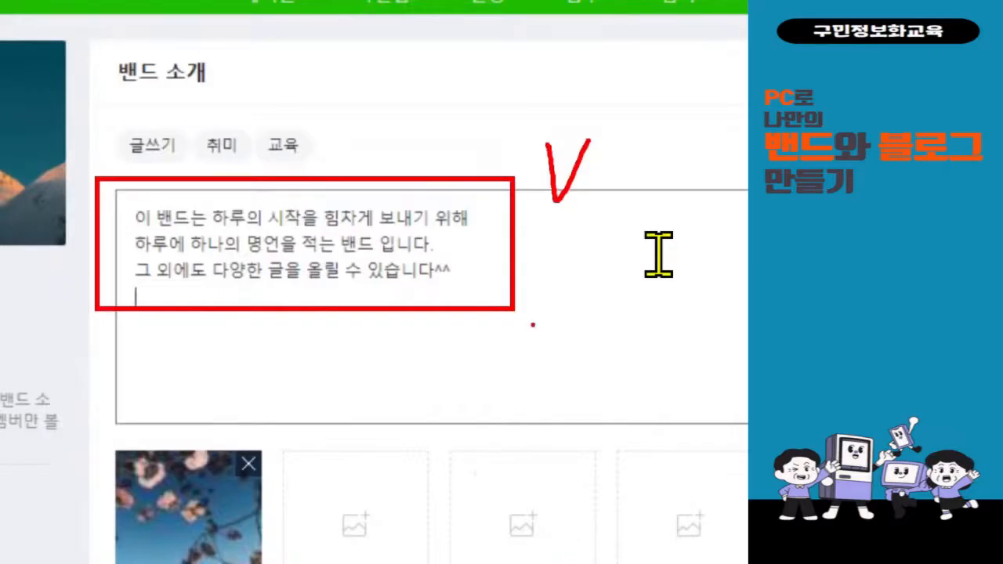
Delete the flower photo thumbnail below the introduction, leaving four empty photo slots.
scroll(239, 517, down, 2)
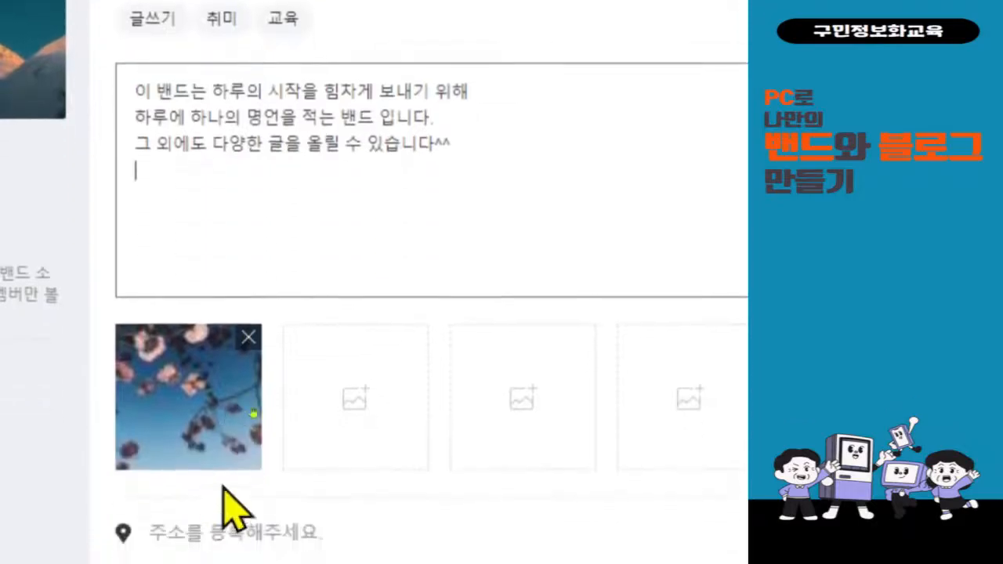
click(249, 337)
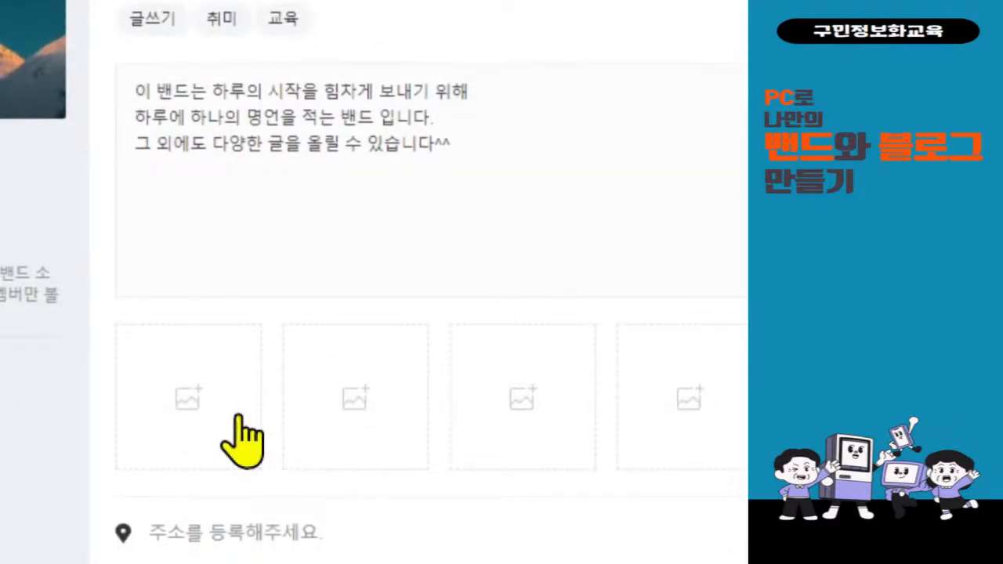
drag(149, 366, 229, 450)
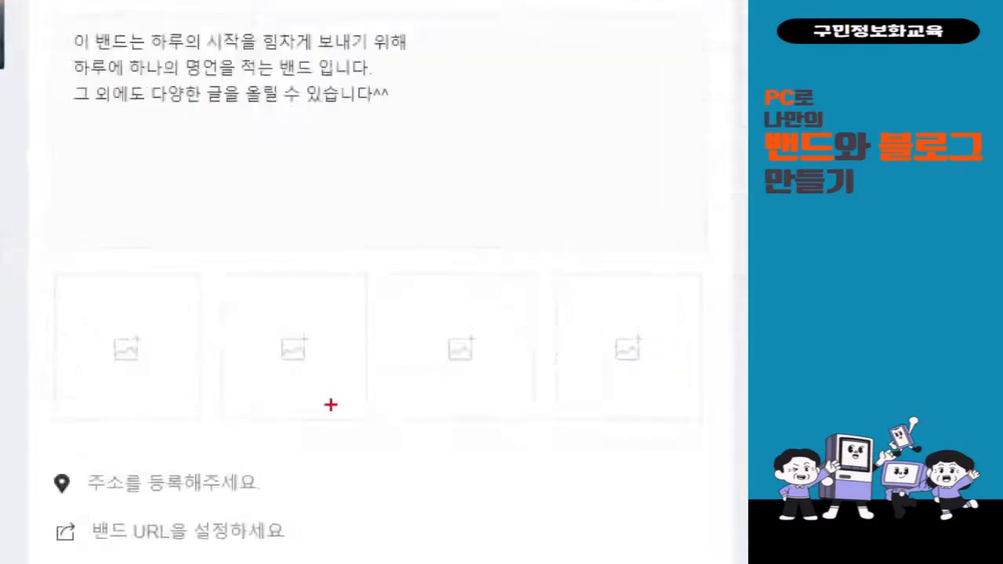
drag(190, 345, 270, 418)
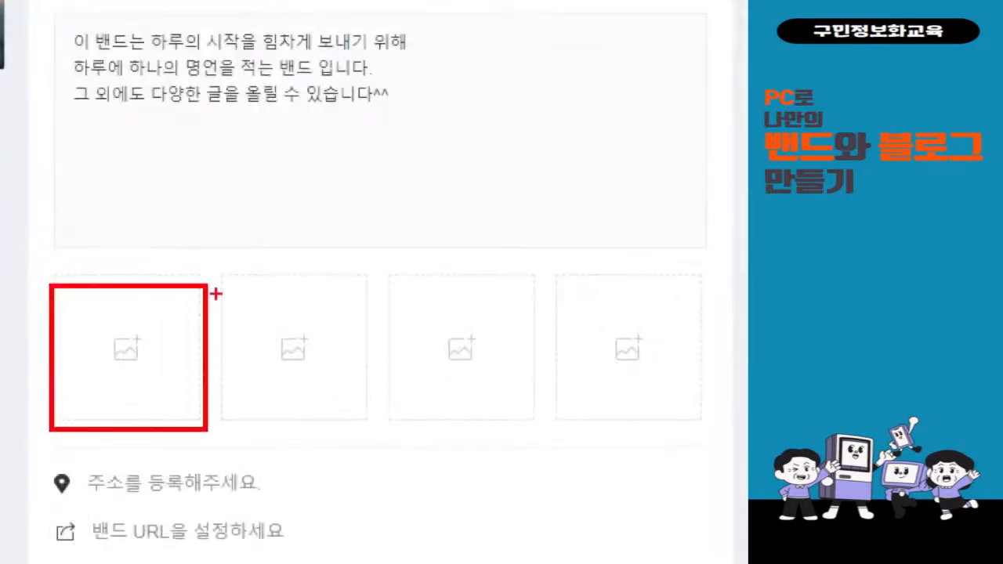
drag(215, 293, 409, 129)
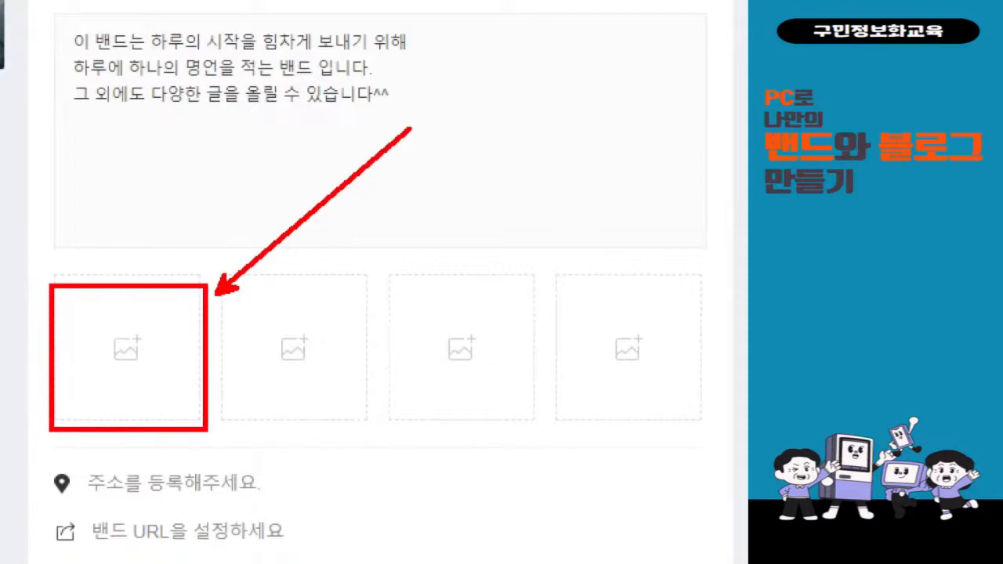
key(Escape)
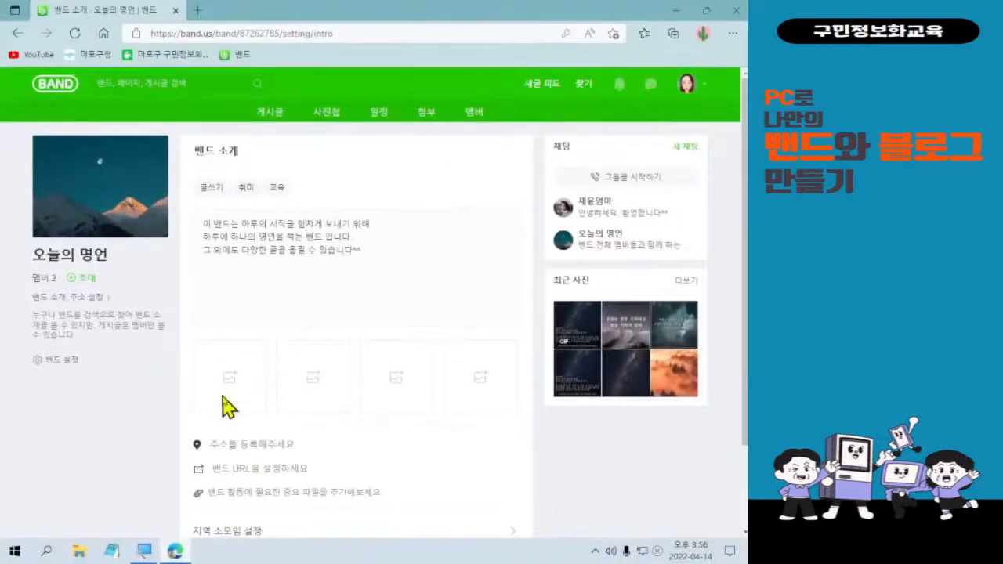
Start a photo upload from the first slot and browse to the desktop's 사진편집 folder.
click(227, 404)
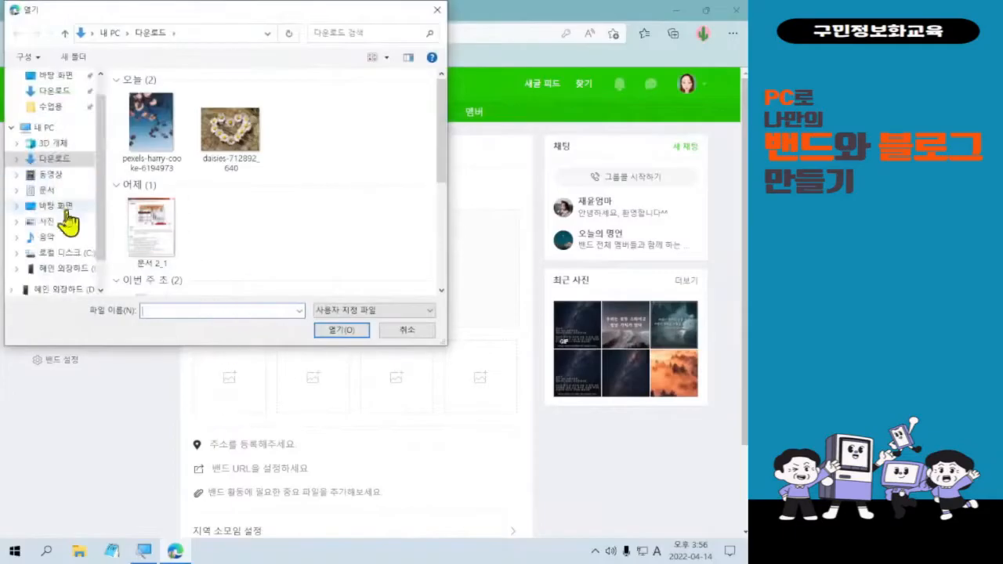
click(47, 206)
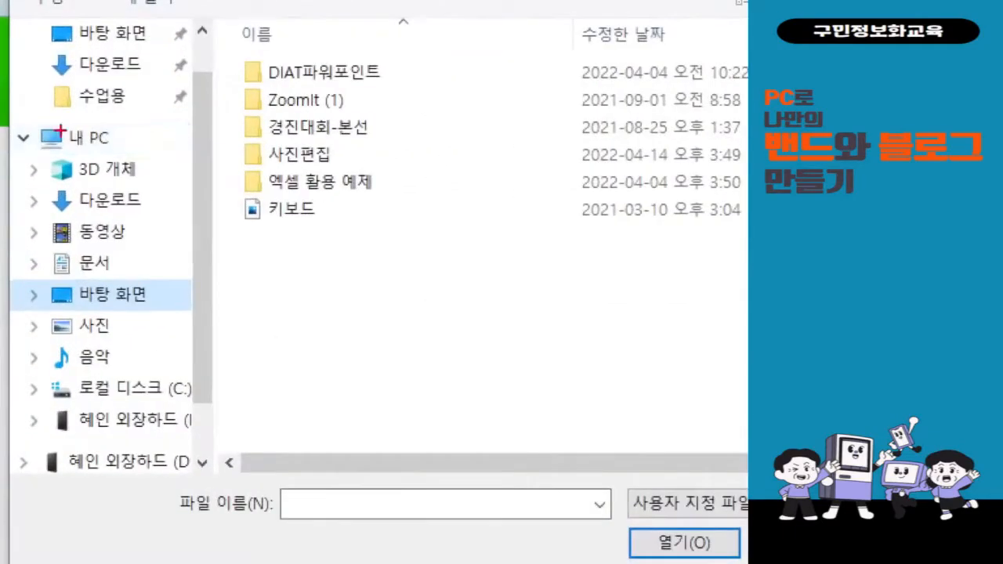
drag(28, 275, 198, 317)
mouse_move(251, 134)
mouse_down()
mouse_move(342, 186)
mouse_move(375, 186)
mouse_up()
drag(243, 176, 165, 275)
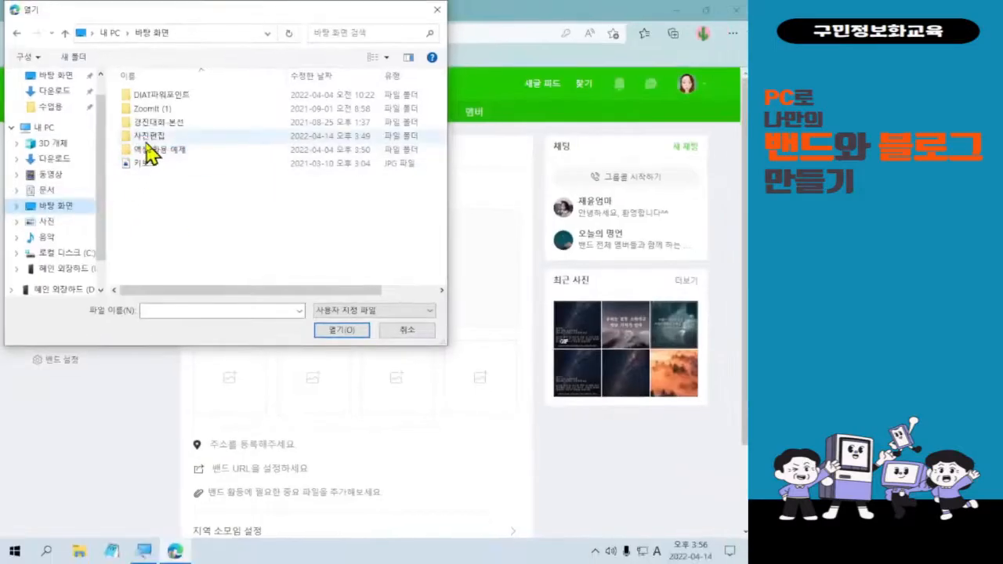
double_click(147, 138)
Choose the 프로필 image and open it as the introduction photo.
click(183, 212)
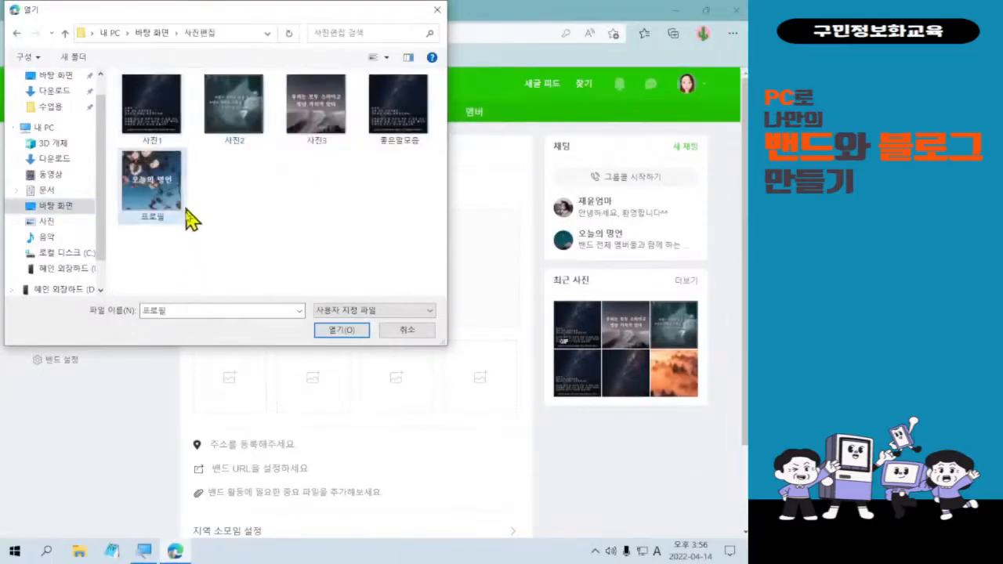
key(ctrl+2)
drag(113, 139, 198, 241)
mouse_move(212, 196)
mouse_down()
mouse_move(218, 208)
mouse_move(229, 196)
mouse_up()
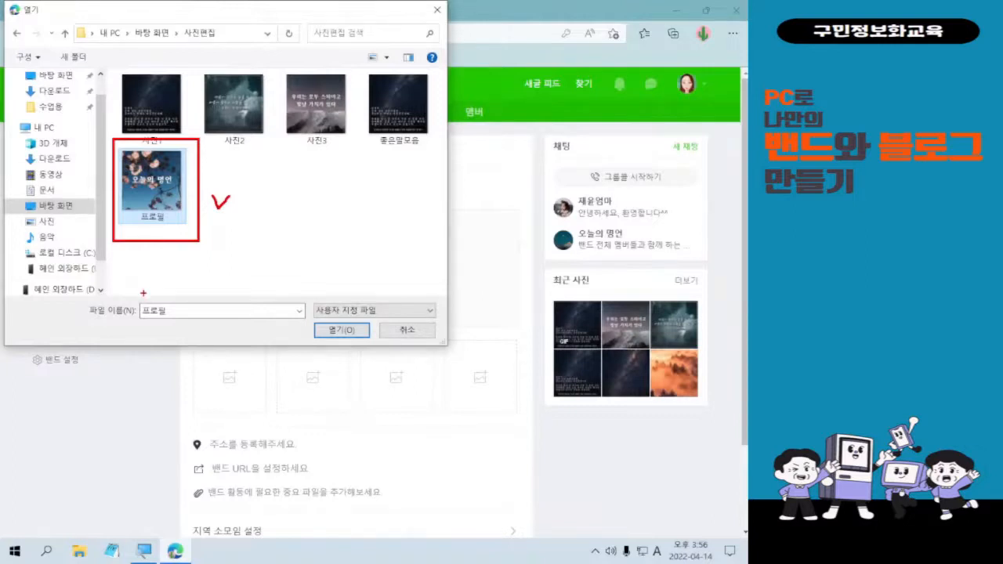
key(Escape)
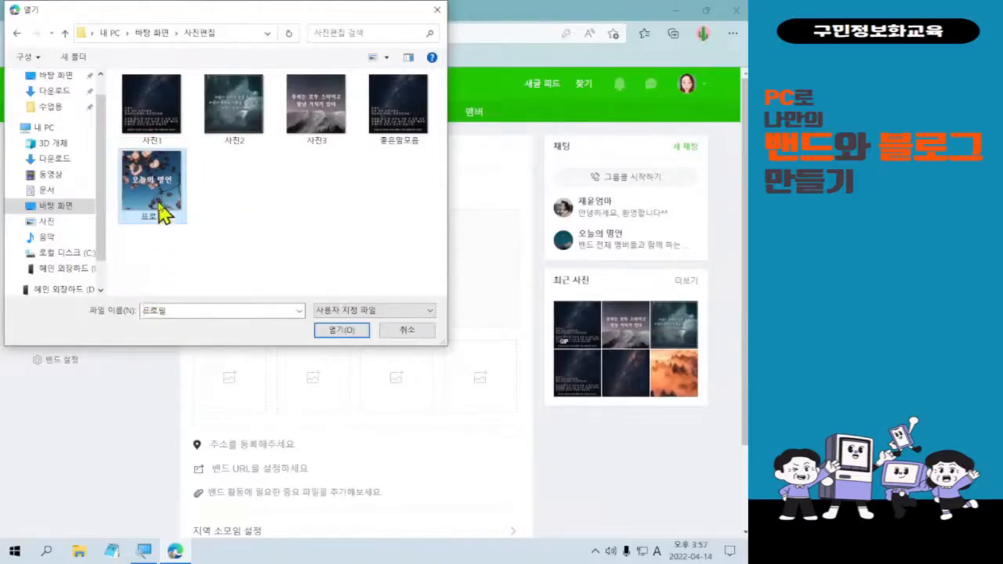
double_click(162, 211)
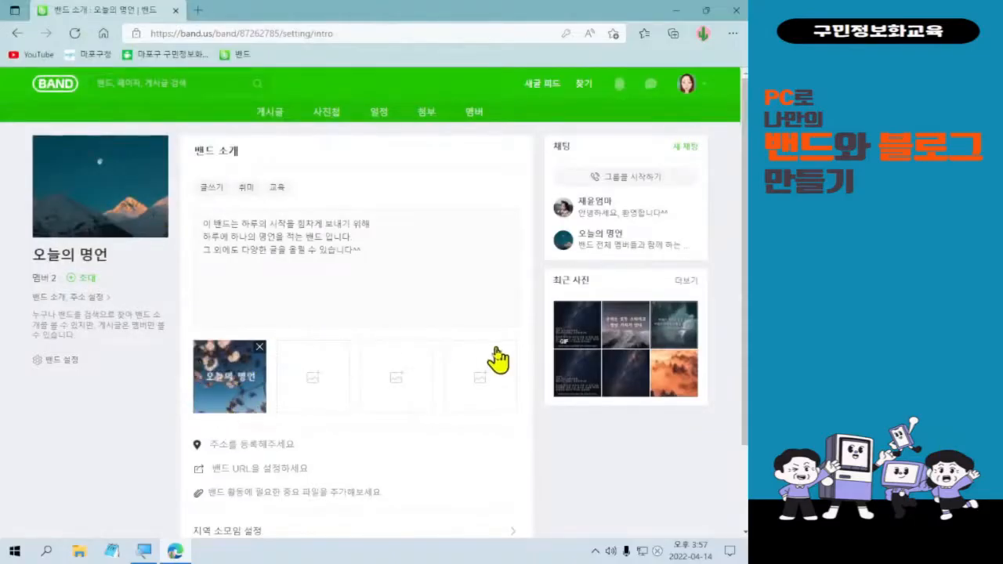
scroll(498, 360, down, 1)
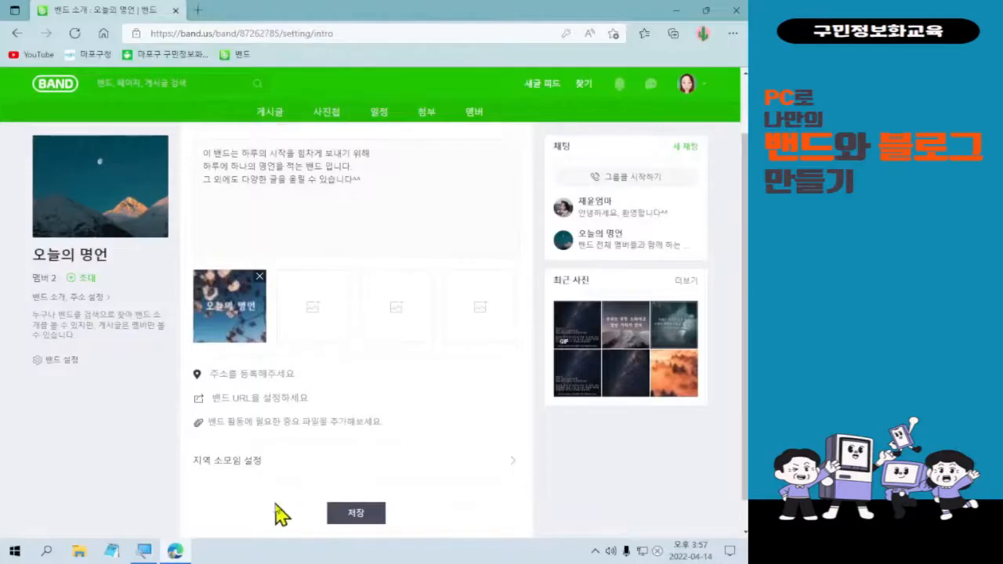
key(ctrl+1)
drag(183, 353, 426, 441)
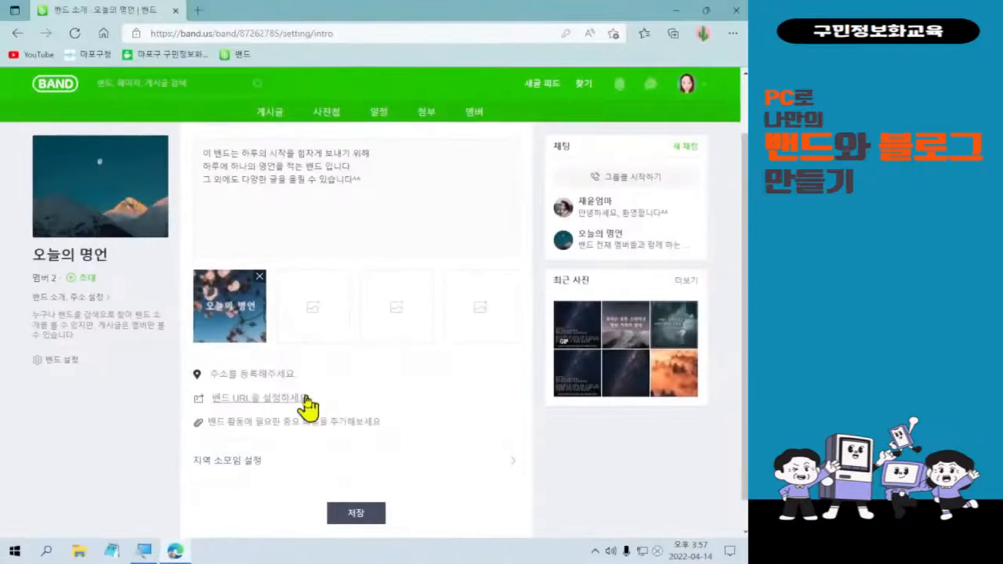
click(278, 376)
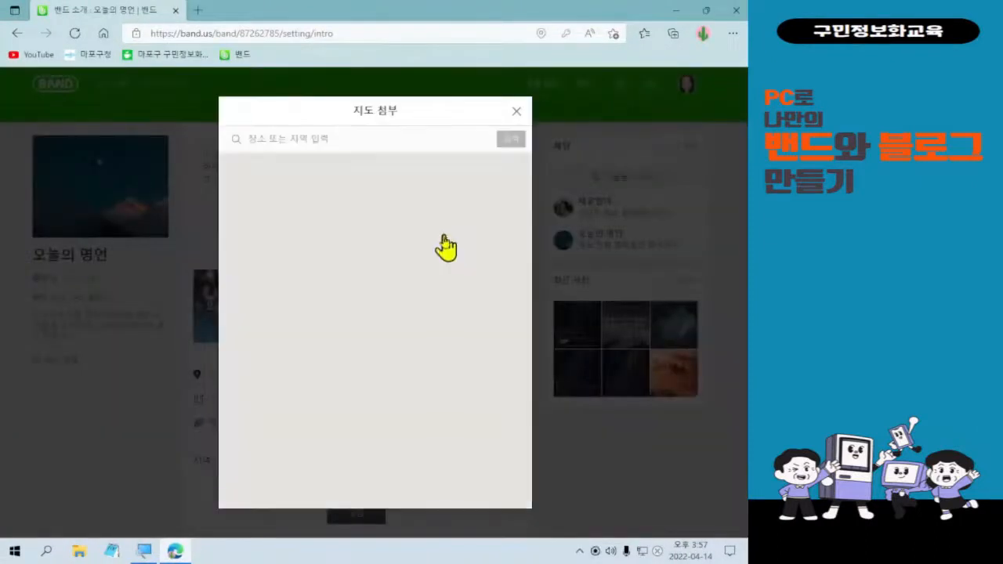
click(516, 111)
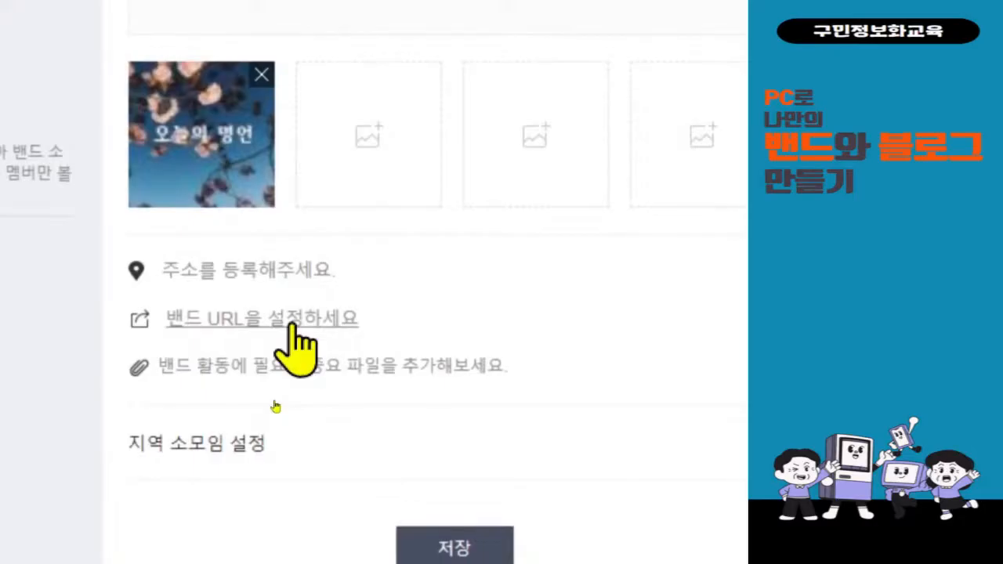
click(294, 321)
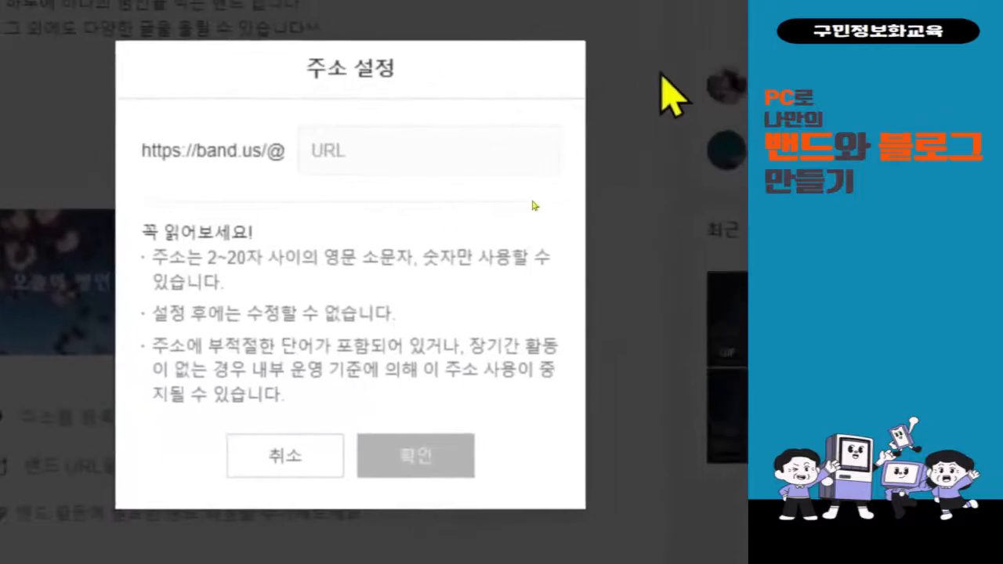
click(481, 169)
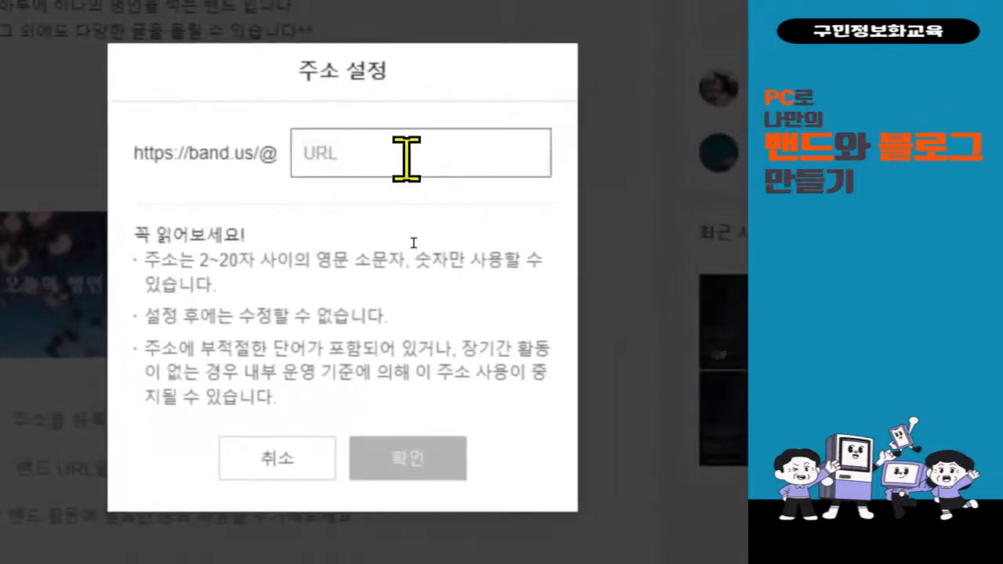
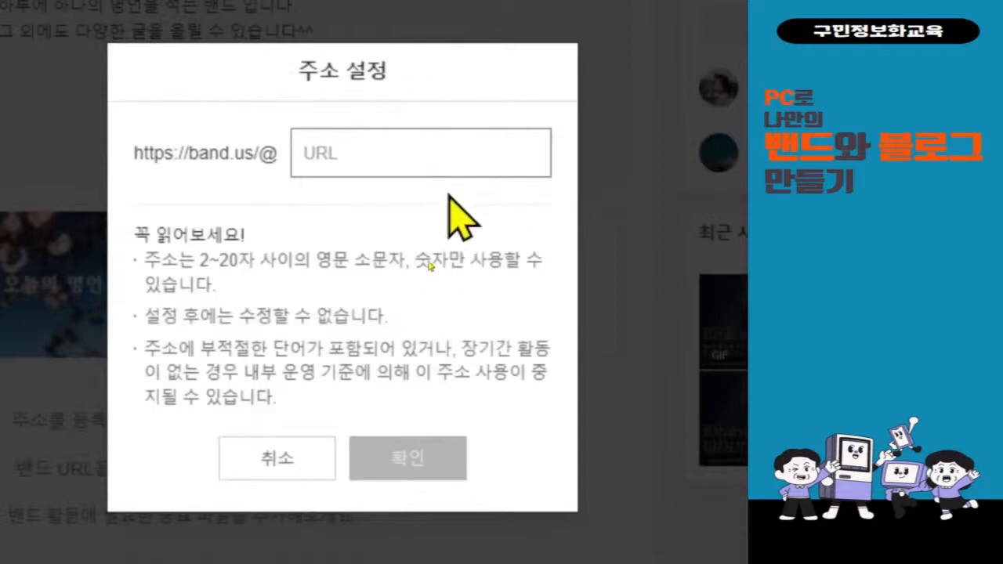
Enter wisesaying04 as the band address after band.us/@.
text(재)
key(BackSpace)
key(BackSpace)
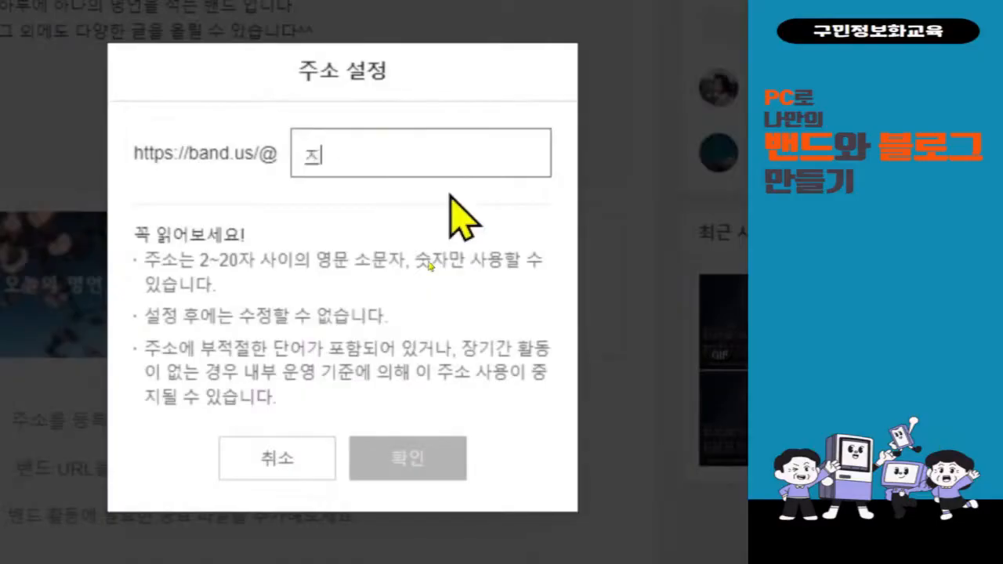
text(wisr)
key(BackSpace)
text(e)
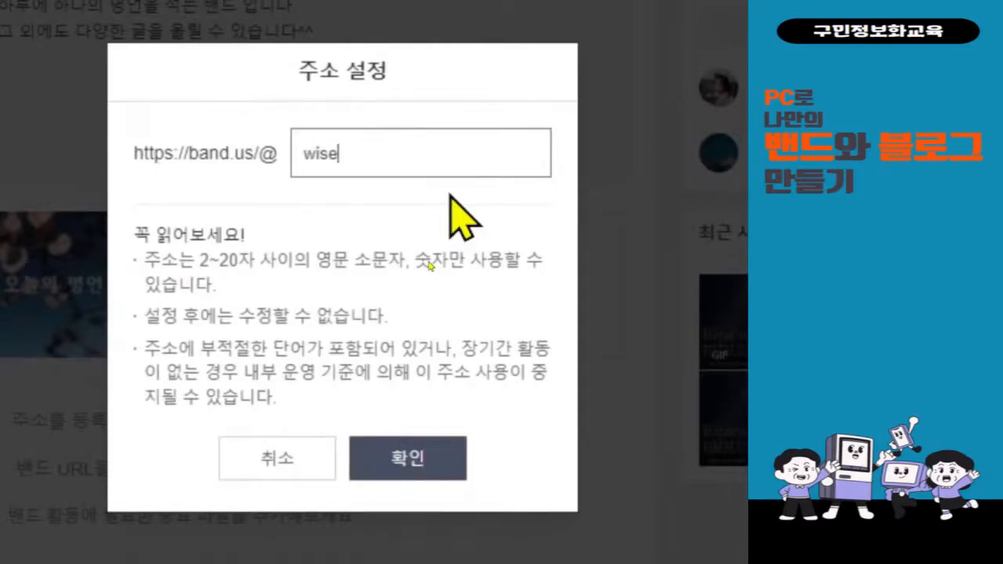
text(saying)
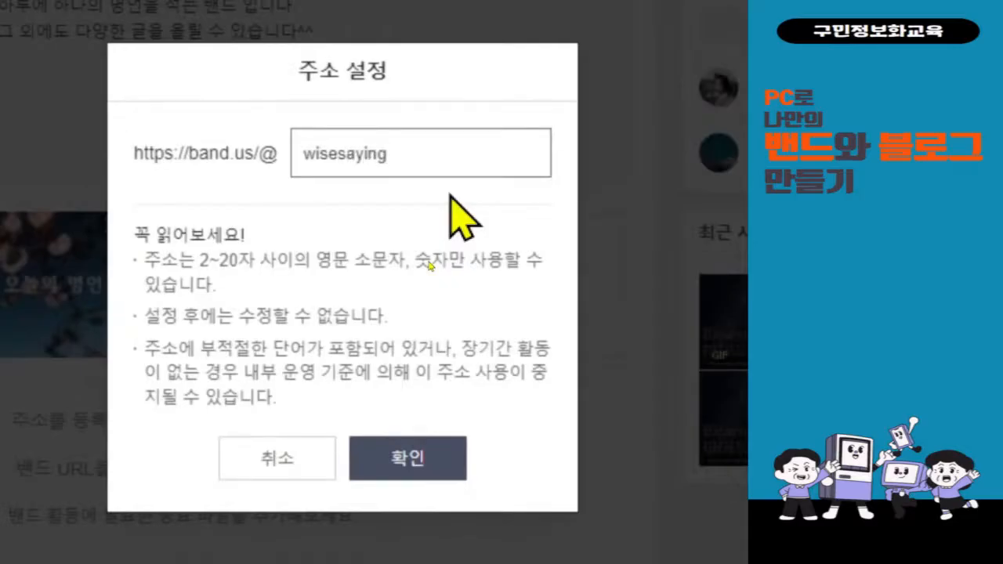
text(04)
click(358, 298)
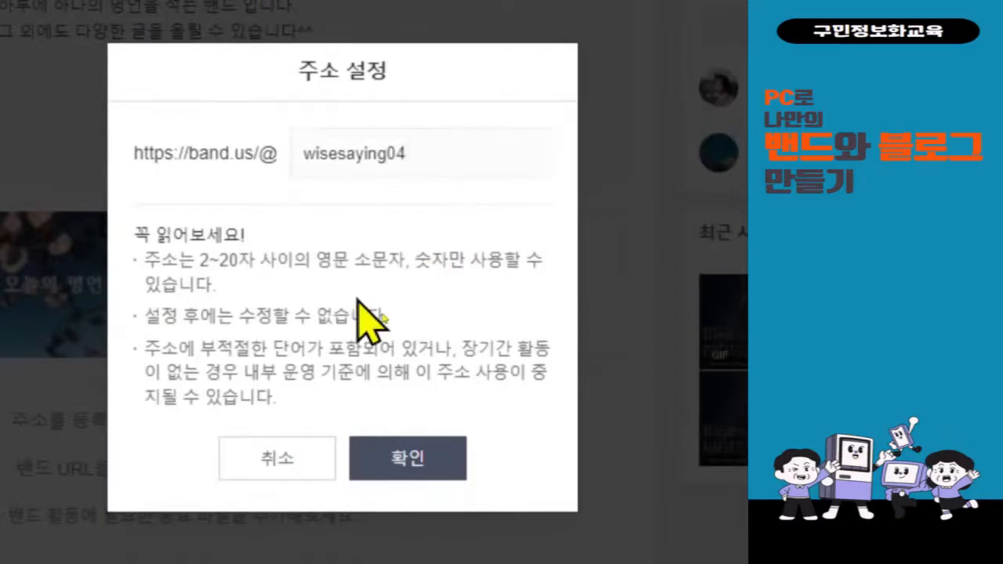
Submit the wisesaying04 address to bring up the confirmation prompt.
scroll(647, 510, down, 1)
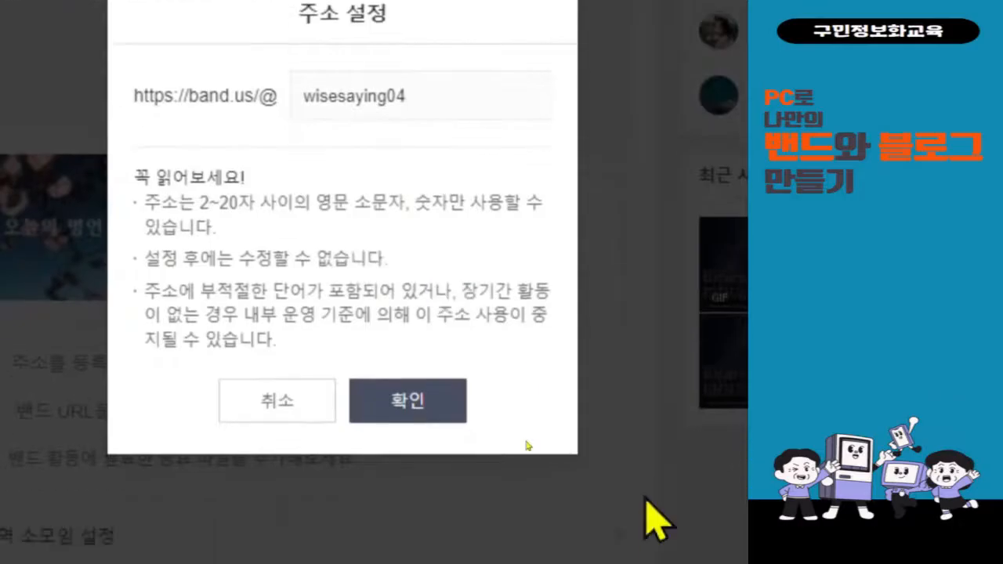
scroll(495, 234, up, 1)
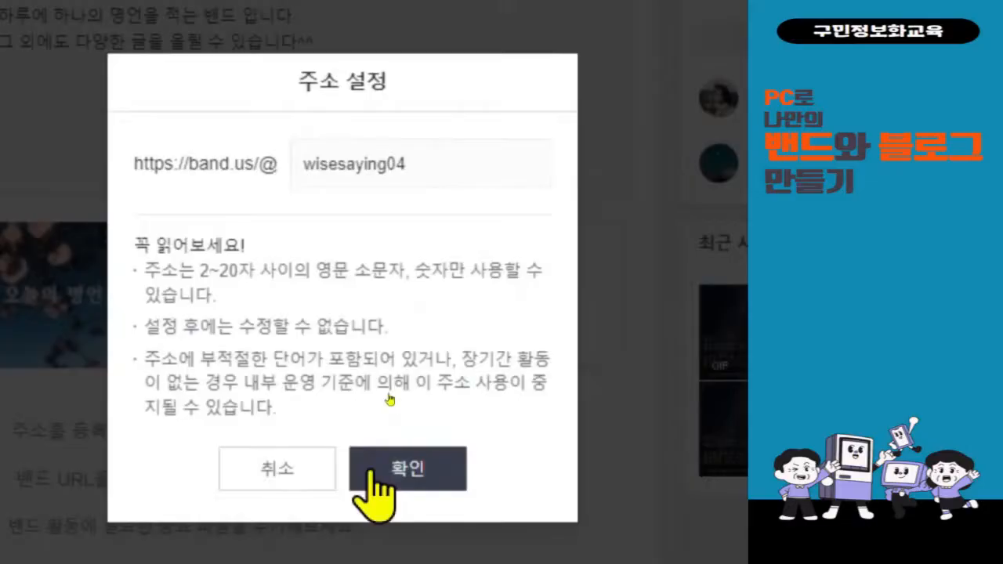
click(370, 471)
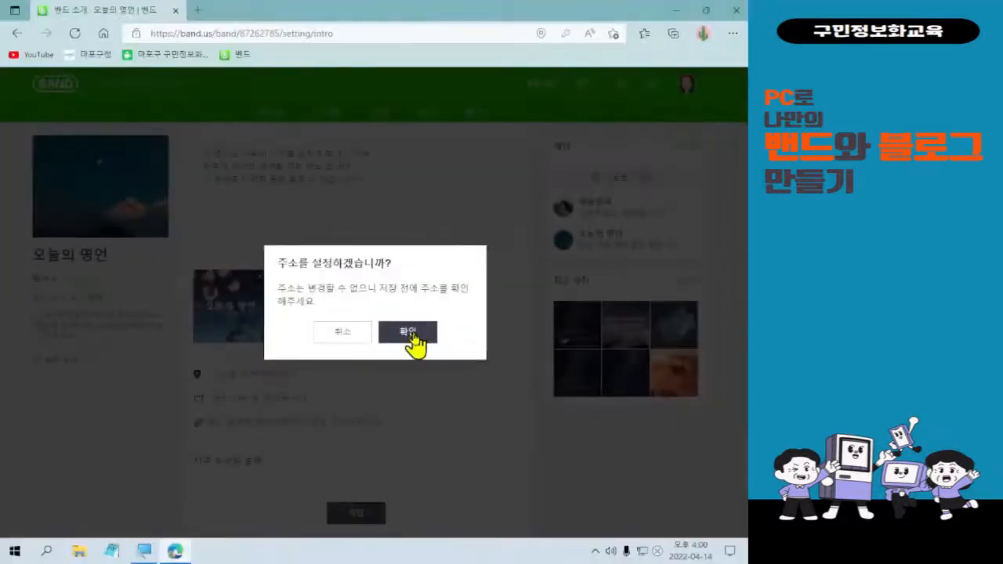
Confirm wisesaying04 as the permanent band address, then save the band intro settings.
click(411, 340)
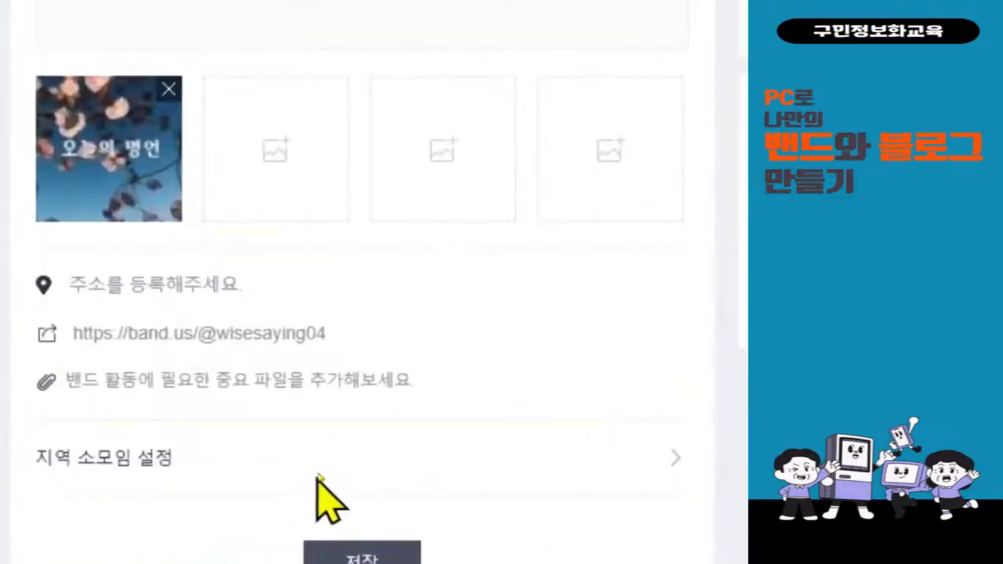
scroll(325, 493, down, 1)
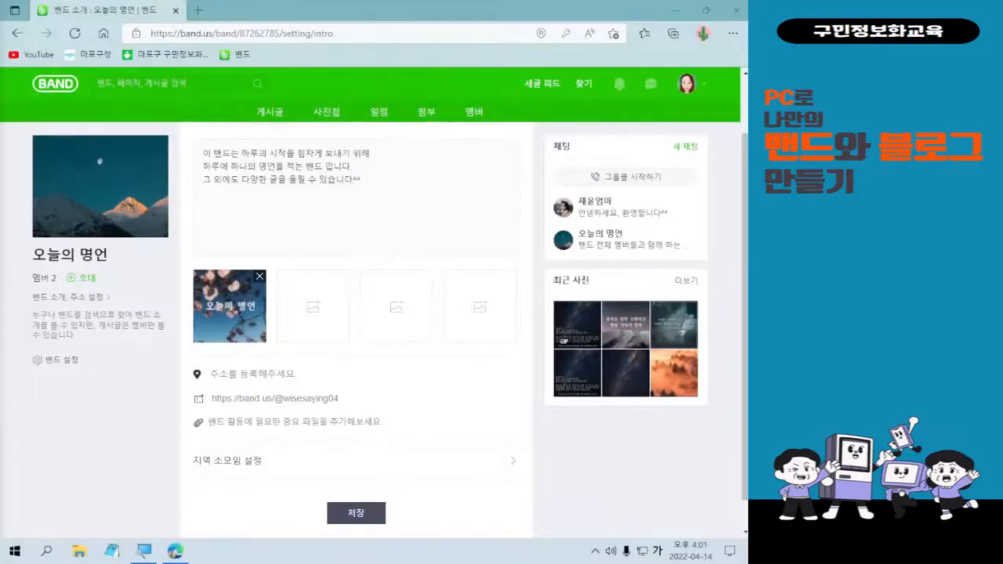
key(Hangul)
key(Hangul)
scroll(385, 438, down, 1)
click(357, 479)
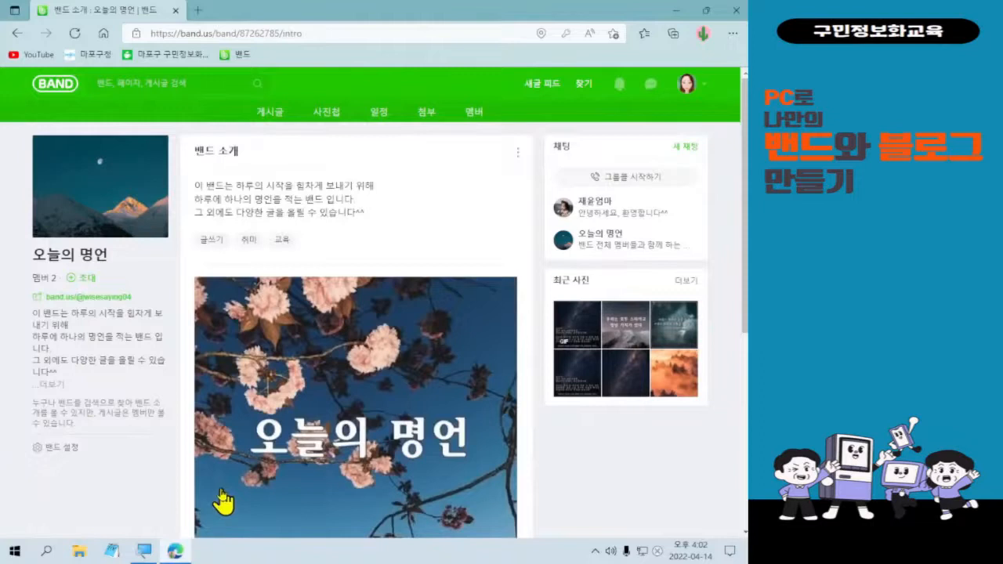
scroll(235, 478, down, 4)
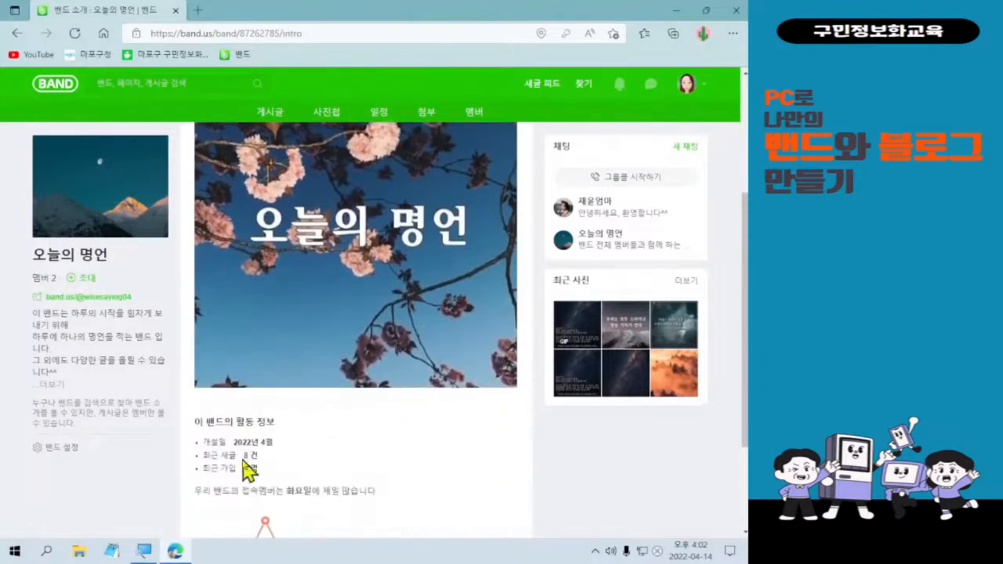
scroll(249, 470, up, 4)
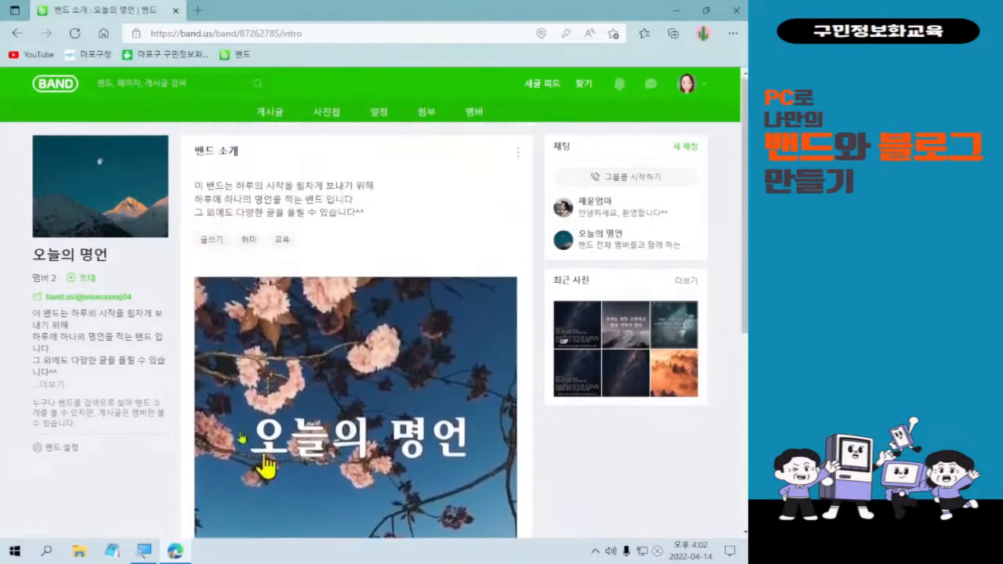
scroll(444, 358, down, 4)
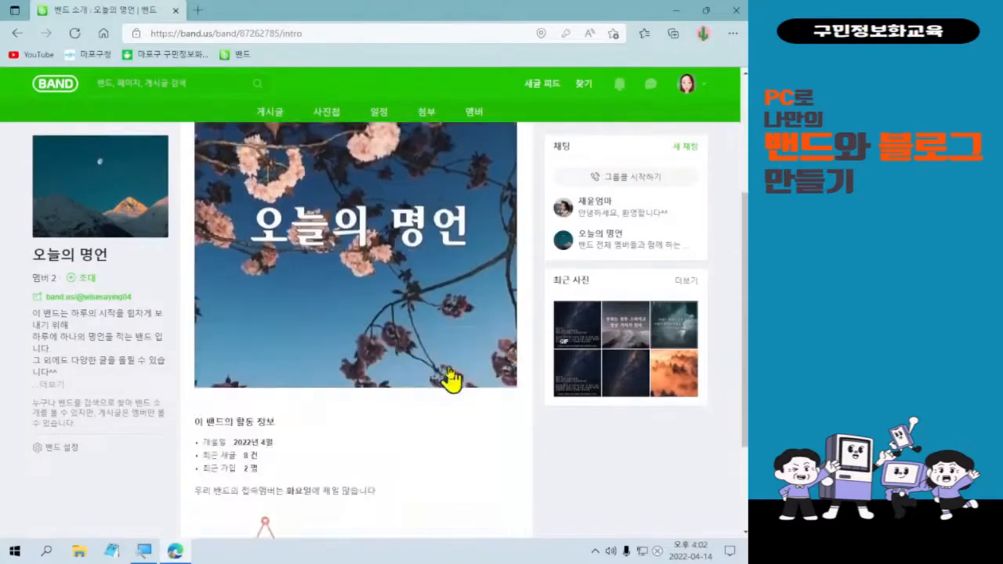
scroll(462, 376, up, 4)
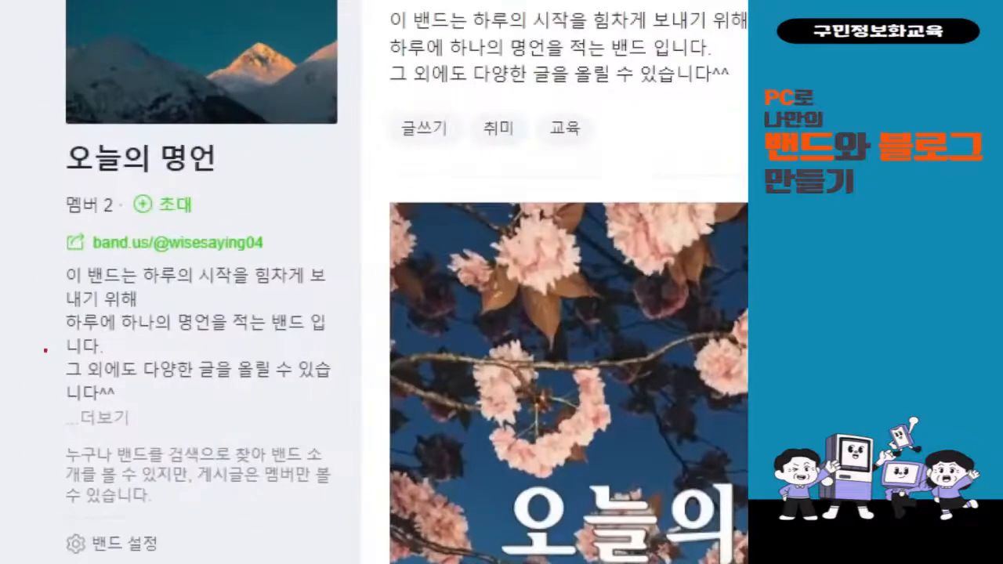
drag(18, 222, 307, 257)
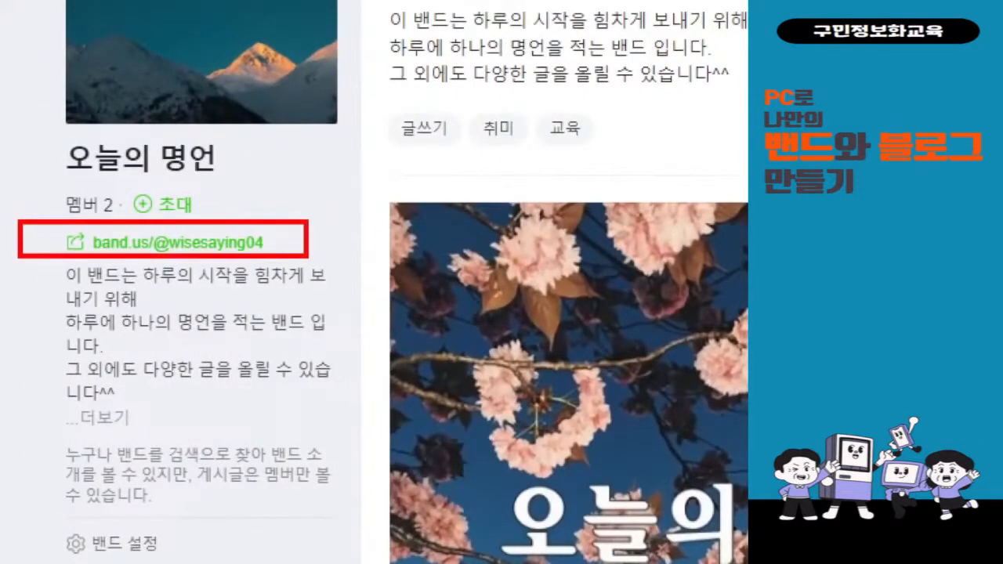
drag(319, 193, 351, 188)
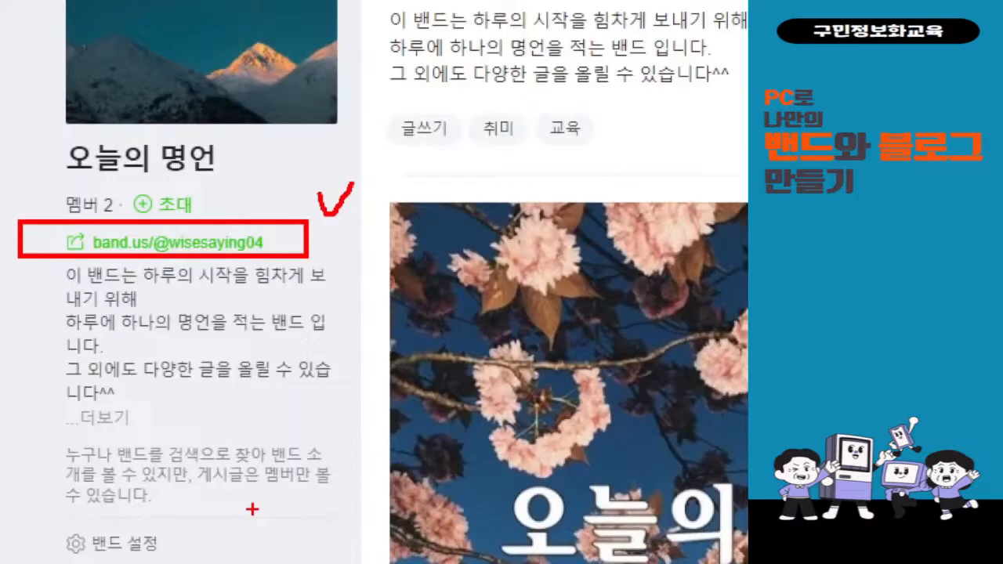
key(Escape)
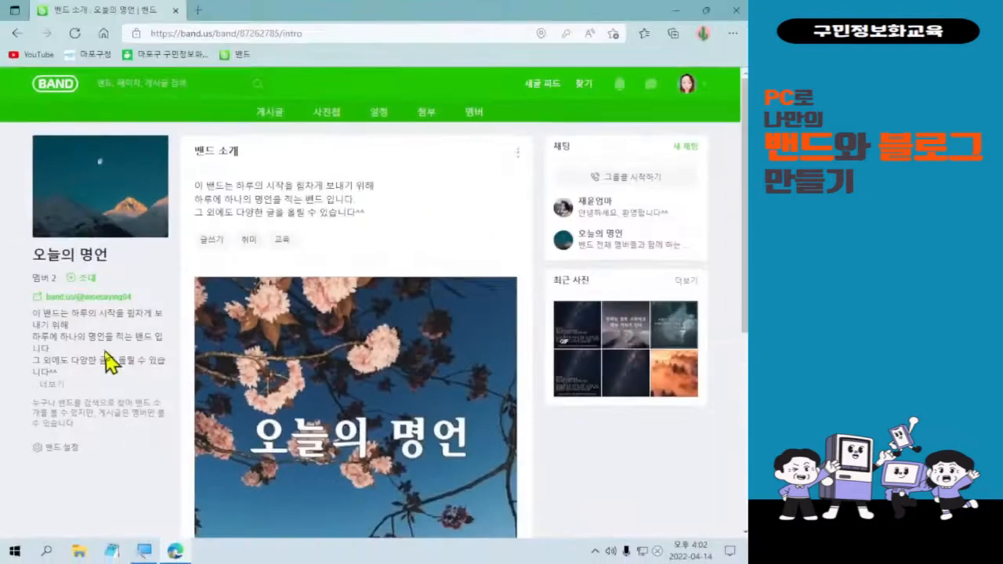
click(93, 301)
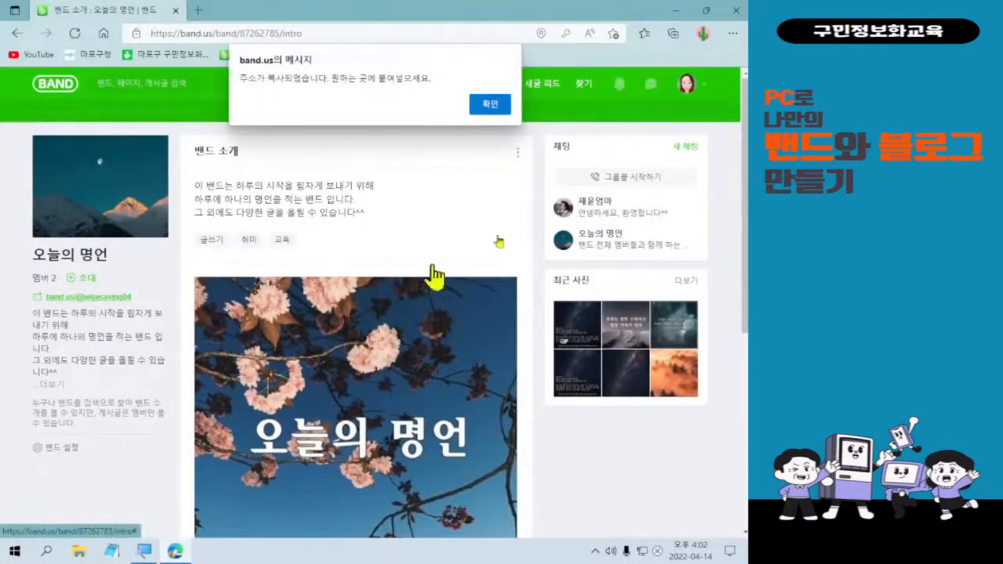
click(500, 107)
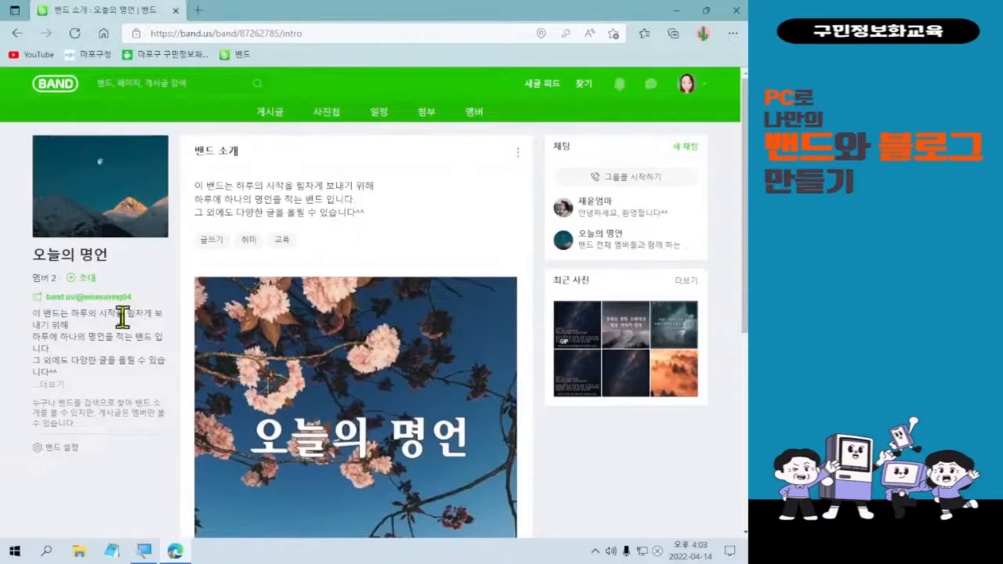
drag(6, 288, 160, 307)
drag(164, 269, 187, 266)
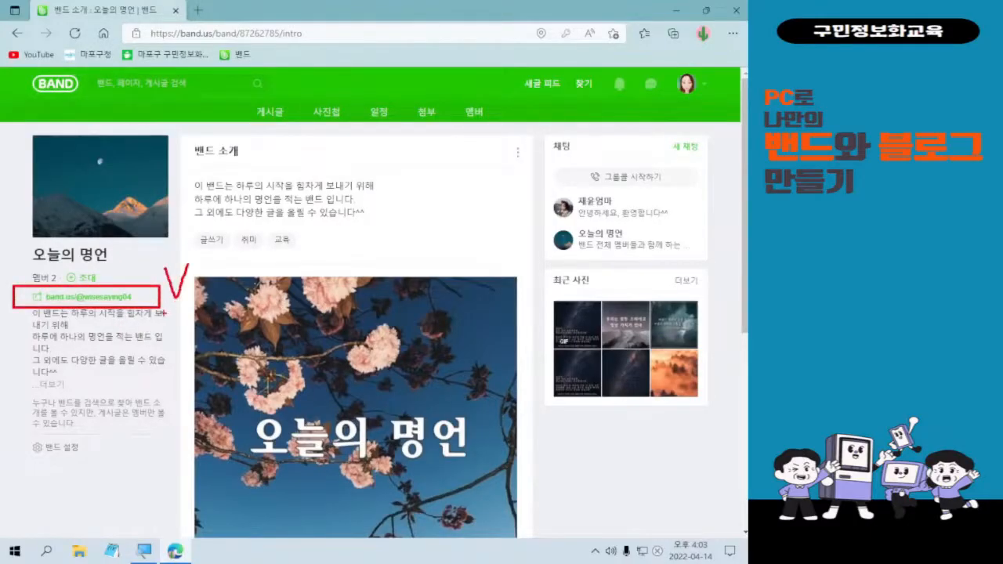
key(Escape)
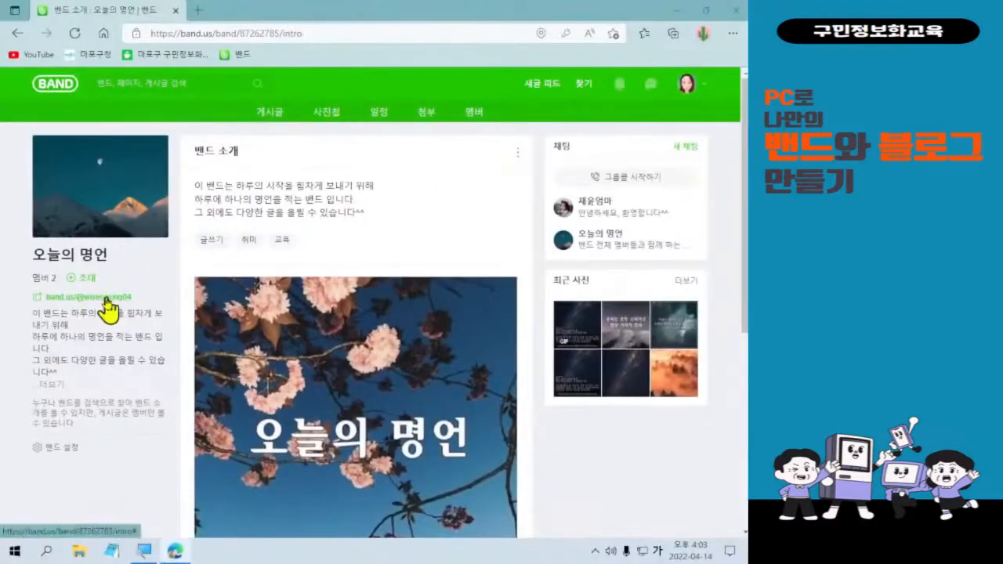
click(205, 342)
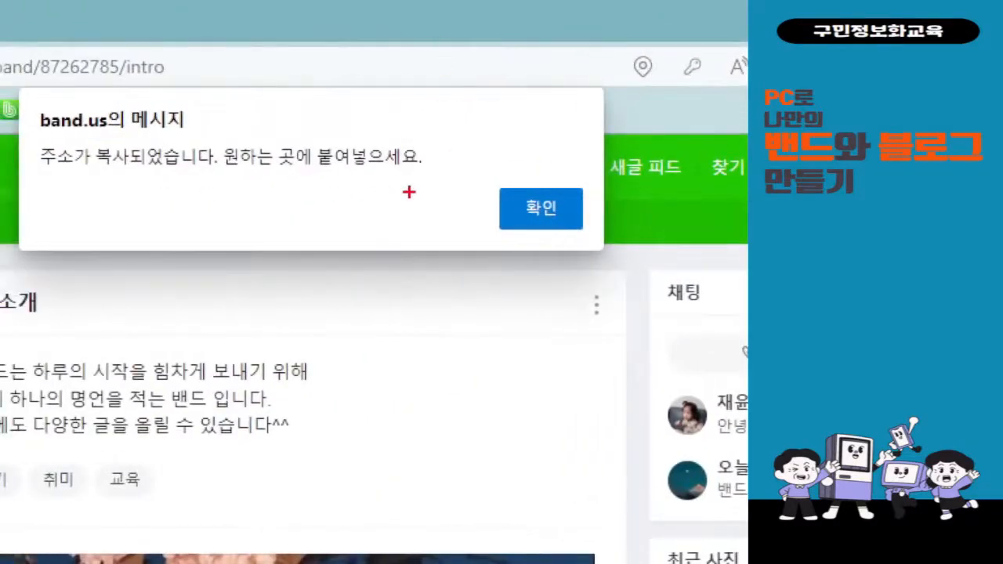
mouse_move(479, 179)
mouse_down()
mouse_move(602, 251)
mouse_move(519, 378)
mouse_move(494, 451)
mouse_up()
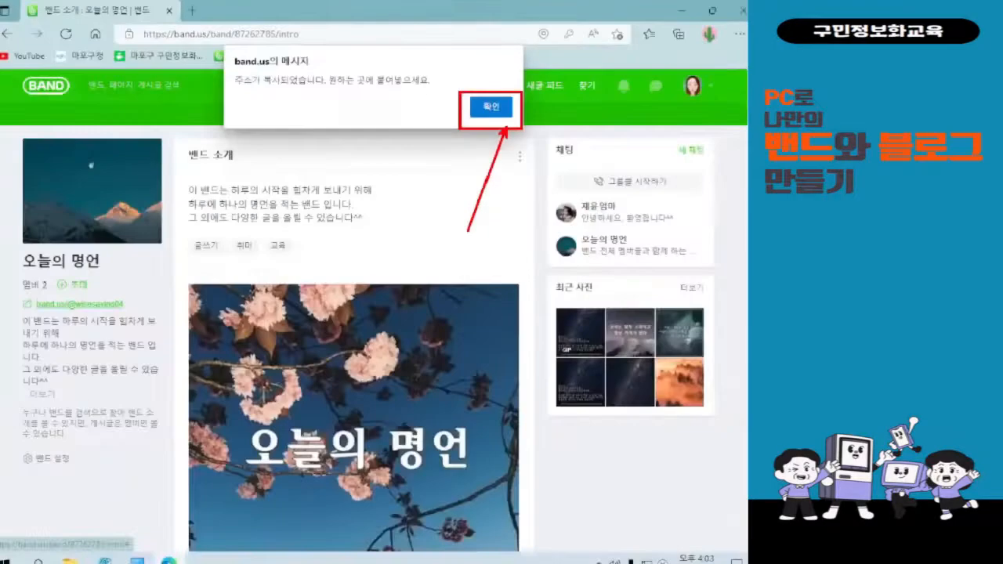
click(552, 220)
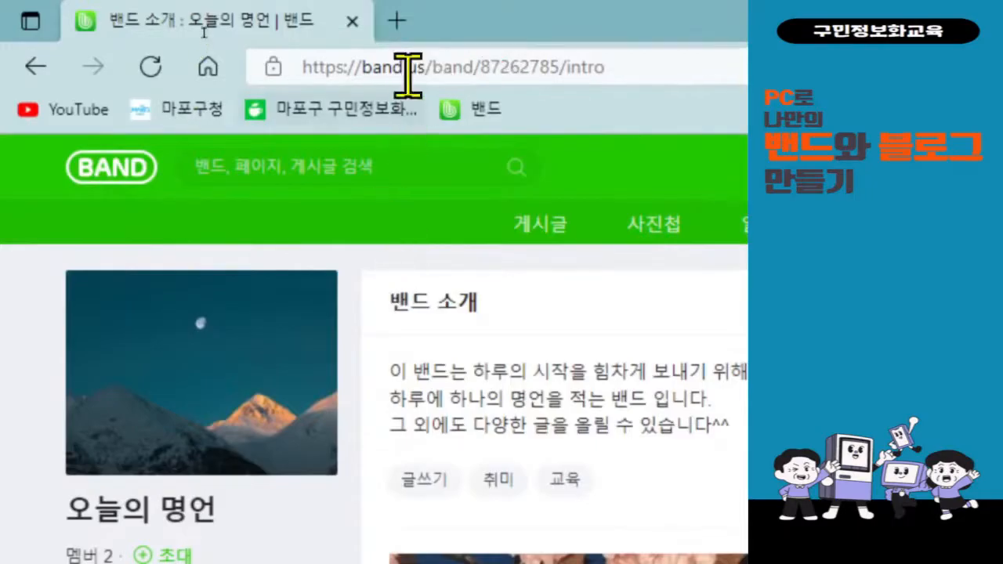
Search 네이버 from a new Edge tab and open the NAVER home page from the results.
click(396, 21)
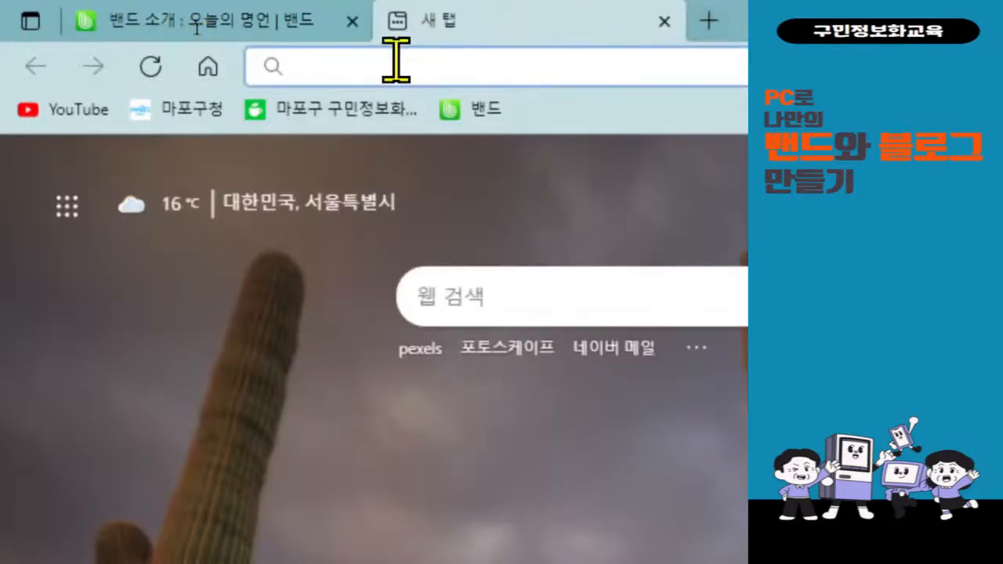
text(네이버)
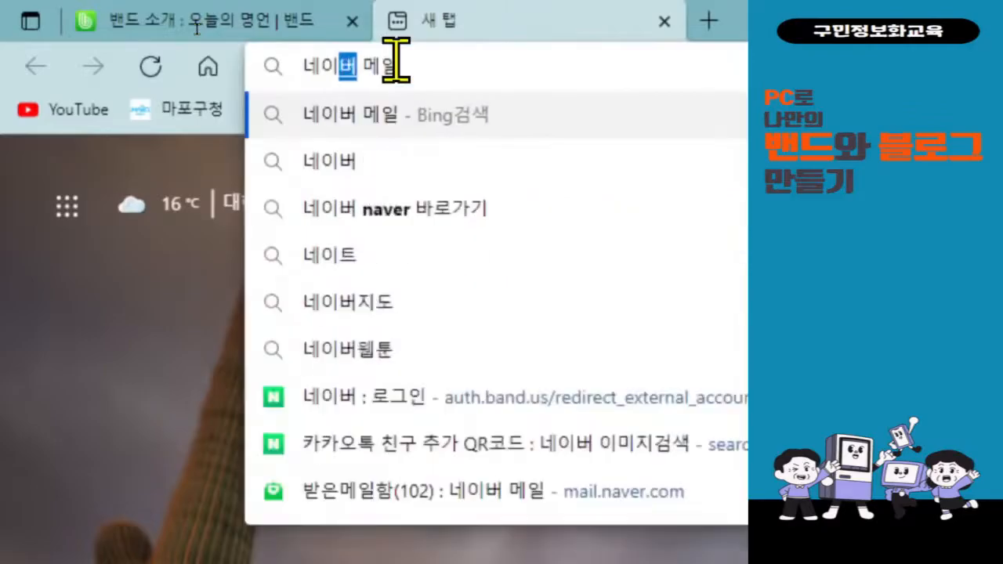
key(BackSpace)
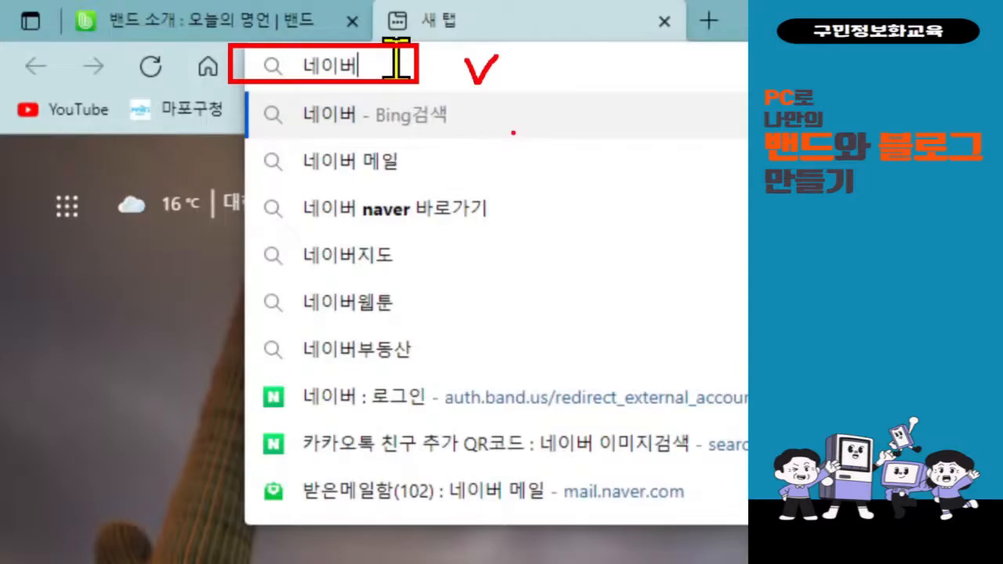
click(381, 302)
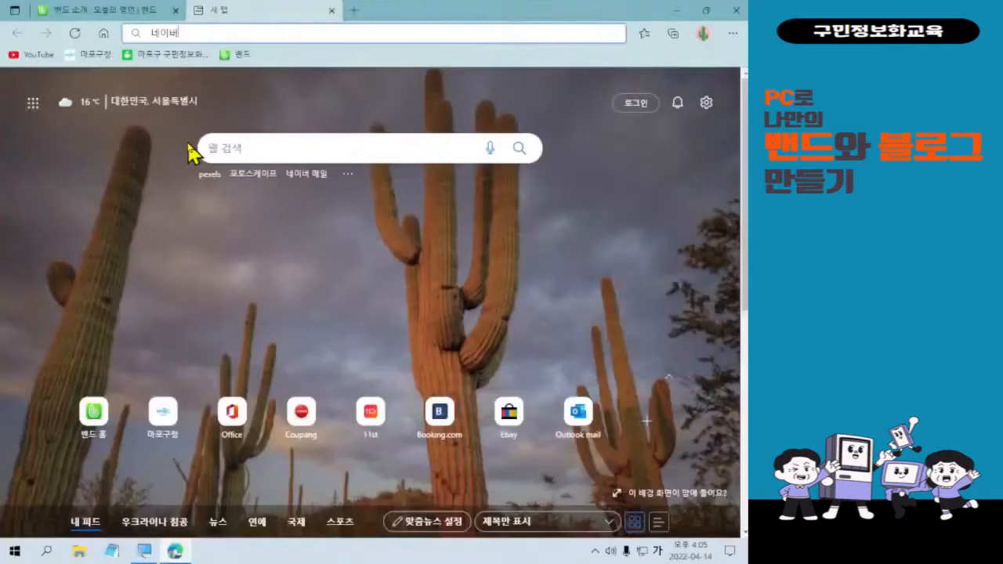
key(Return)
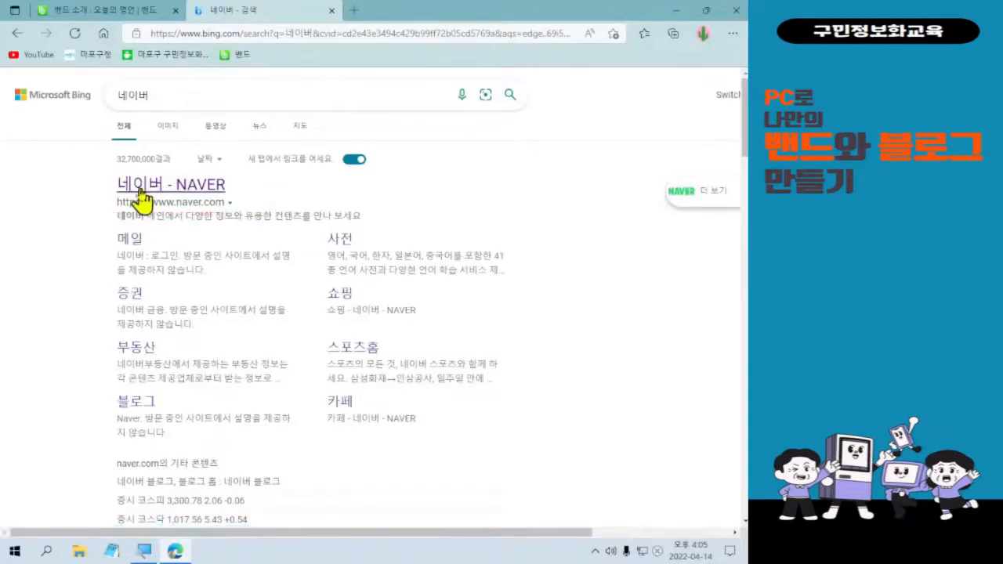
click(140, 192)
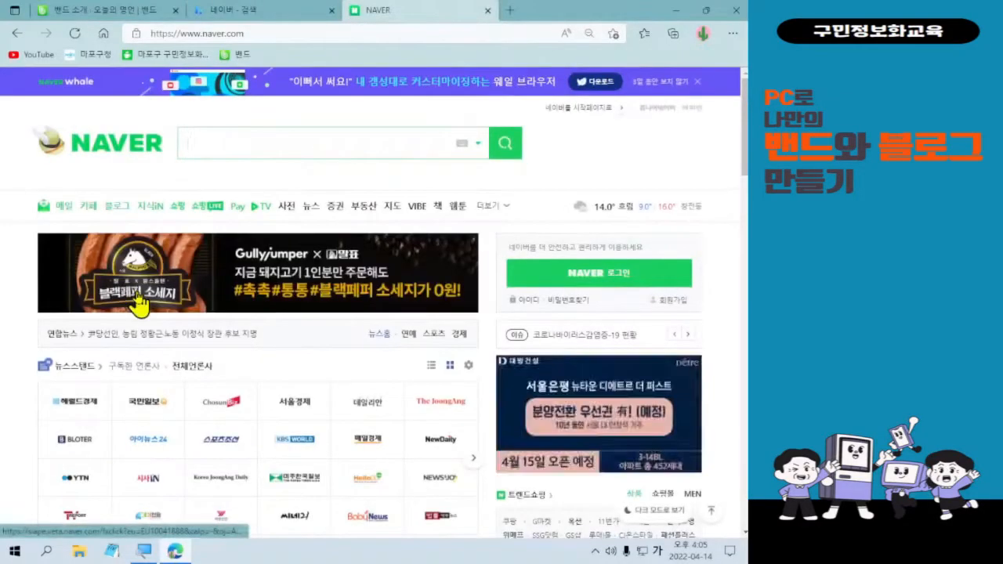
click(609, 283)
Log in to NAVER with the account ID and password.
click(609, 284)
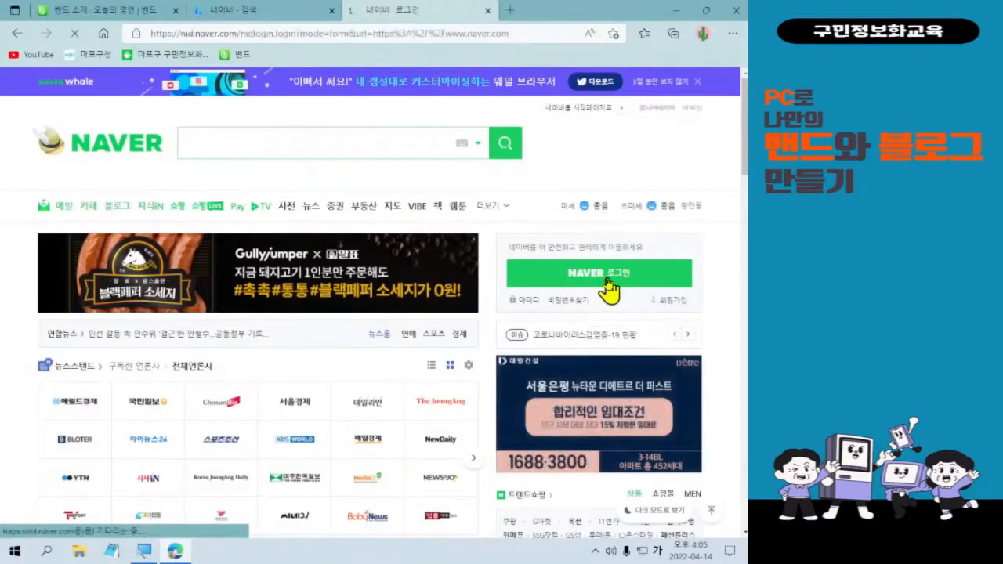
text(ㅗ뫼)
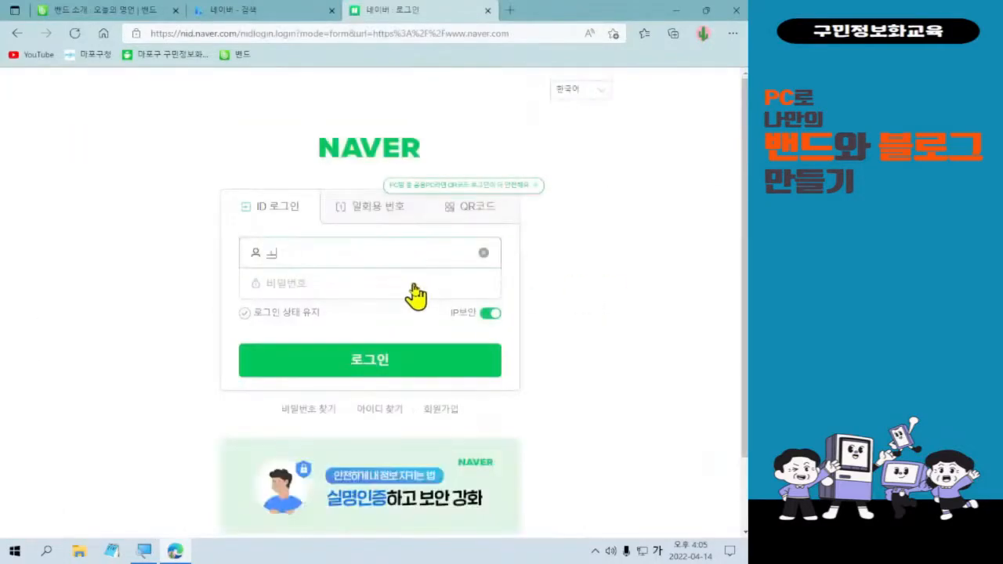
key(BackSpace)
key(BackSpace)
key(BackSpace)
key(Hangul)
key(Tab)
text(••••••••••)
key(Return)
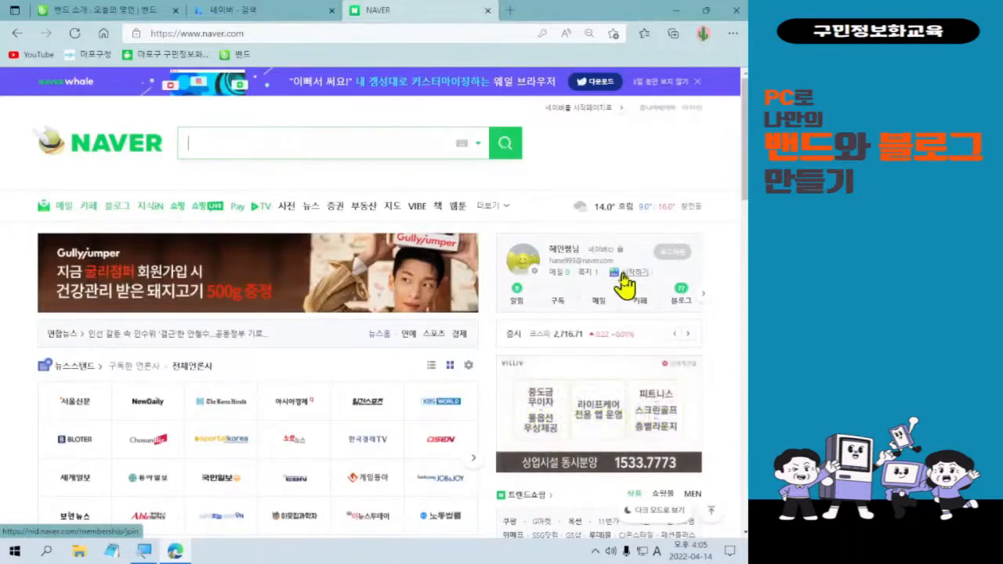
key(alt+f)
key(Escape)
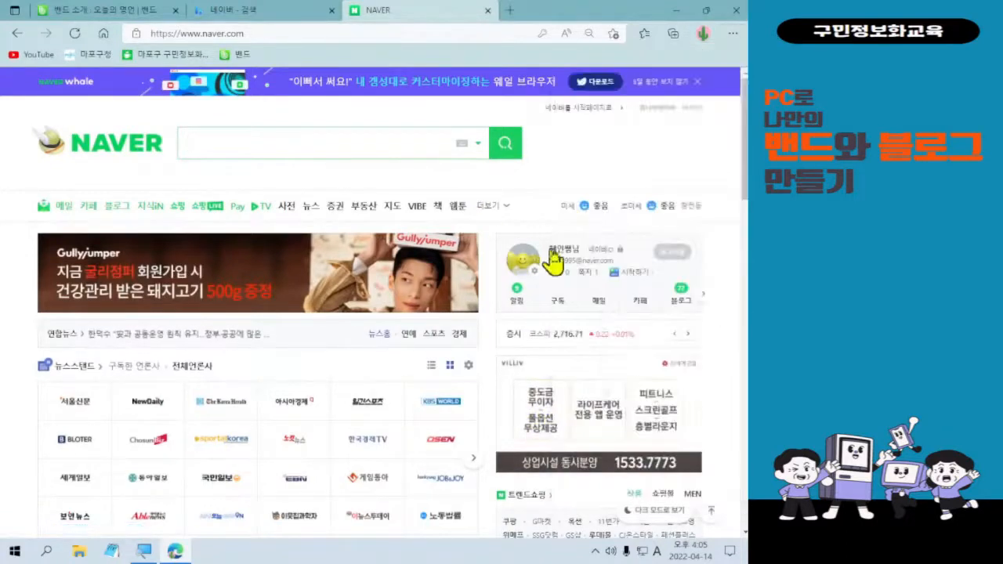
drag(492, 229, 728, 342)
mouse_move(626, 174)
mouse_down()
mouse_move(629, 190)
mouse_move(673, 155)
mouse_up()
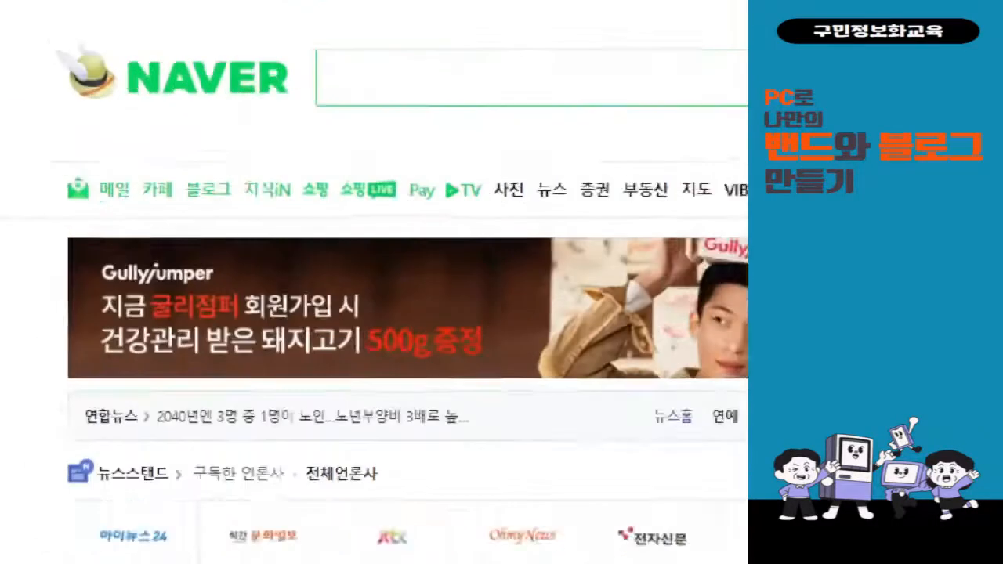
Open the NAVER Mail inbox from the 메일 link on the home page.
drag(45, 166, 174, 216)
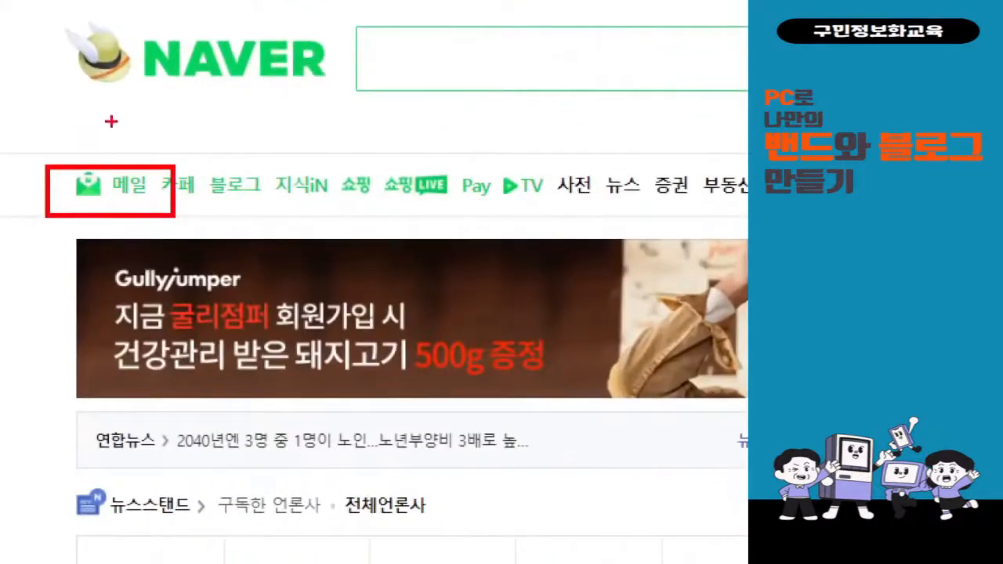
mouse_move(117, 135)
mouse_down()
mouse_move(140, 168)
mouse_move(175, 104)
mouse_up()
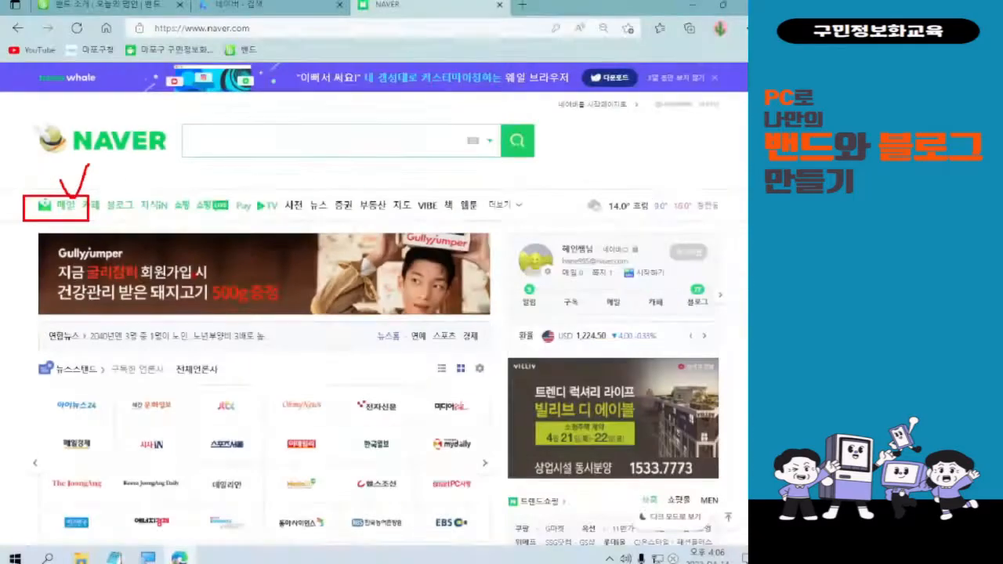
click(128, 188)
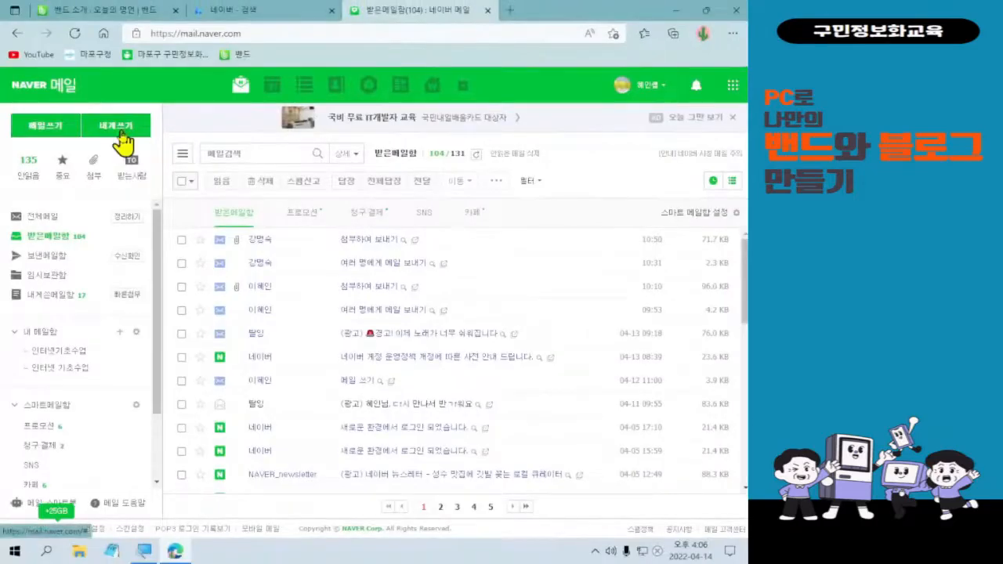
Start a 내게쓰기 mail with the subject 우리 밴드로 놀러오세요! and place the cursor in the body.
click(118, 127)
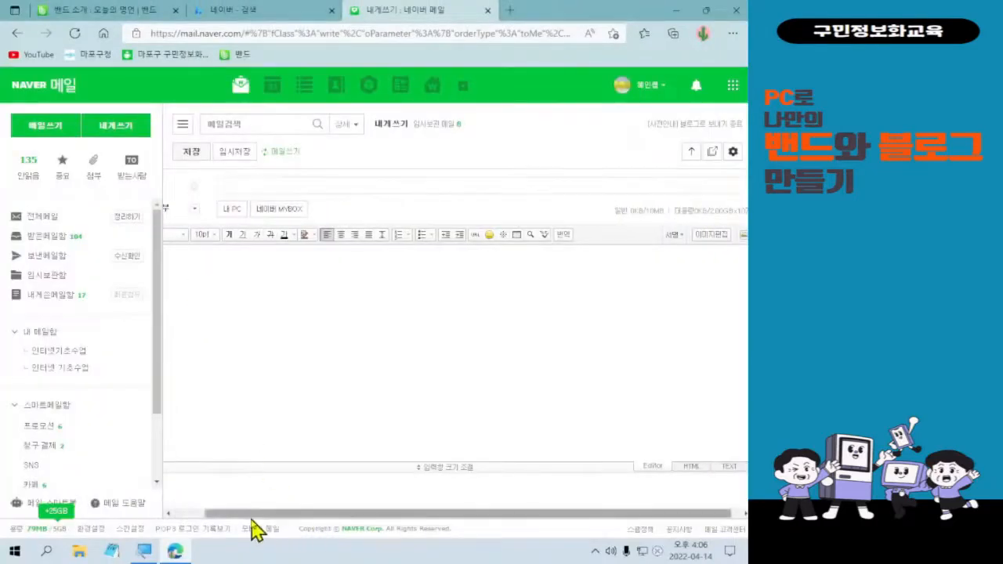
drag(249, 515, 154, 517)
click(276, 185)
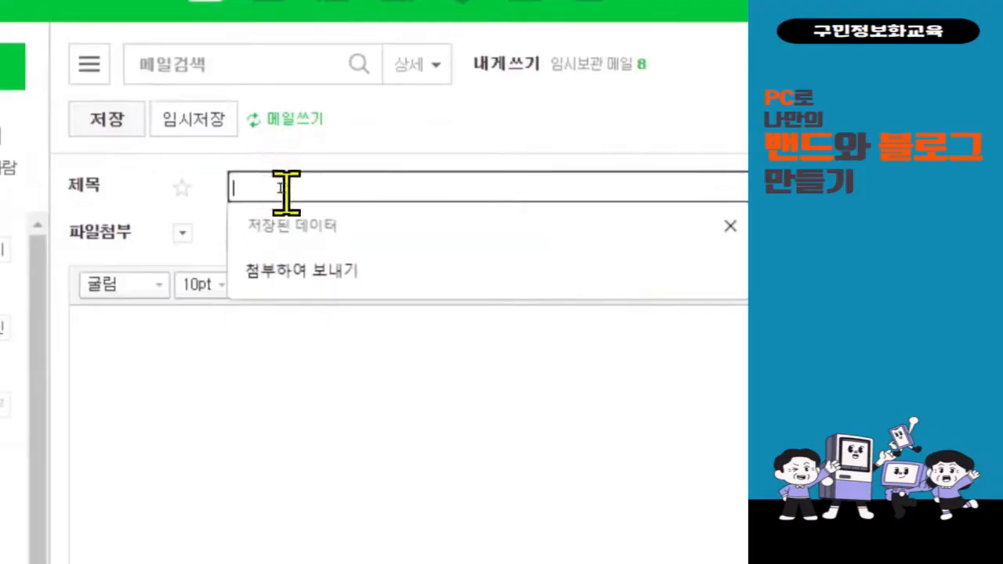
text(qosgo)
key(BackSpace)
key(BackSpace)
key(BackSpace)
key(BackSpace)
key(BackSpace)
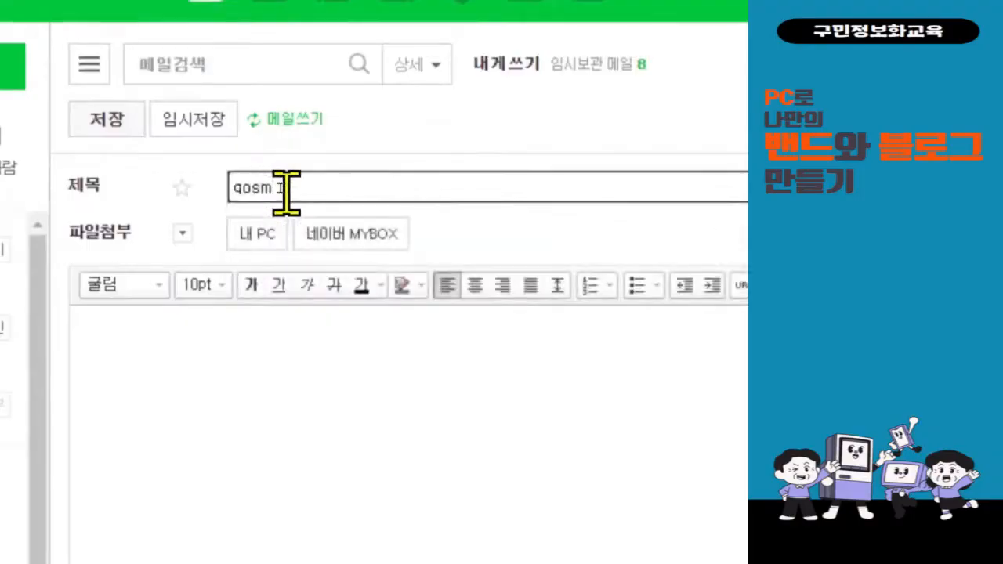
text(ㅂ노)
key(BackSpace)
key(BackSpace)
key(BackSpace)
text(우리 )
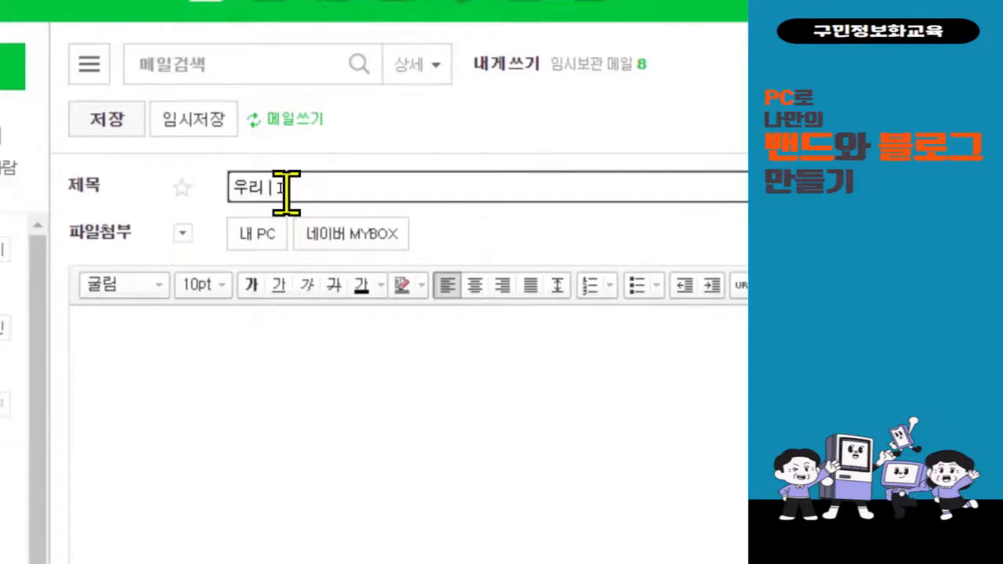
text(밴드로)
text(로 놀러오세요!)
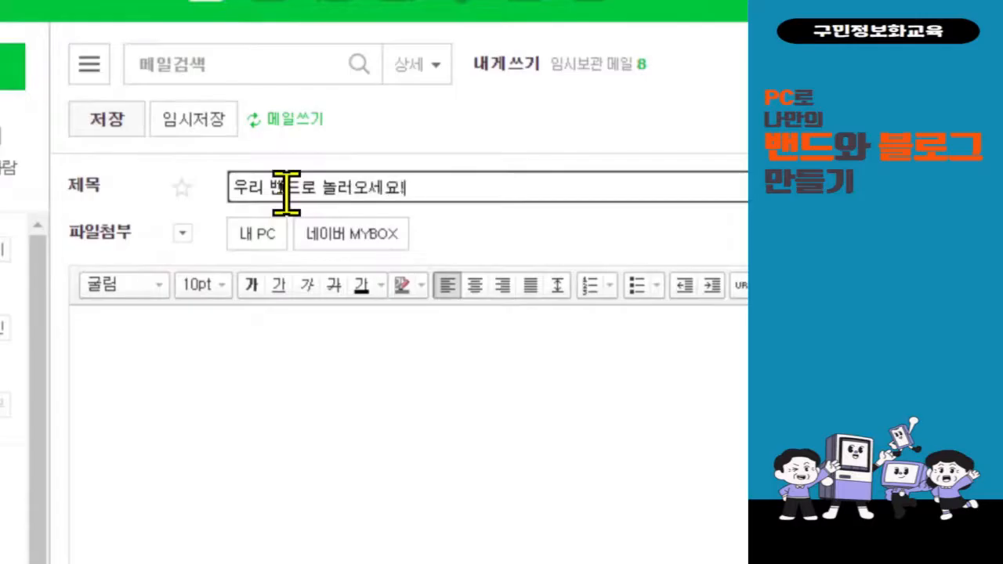
click(244, 475)
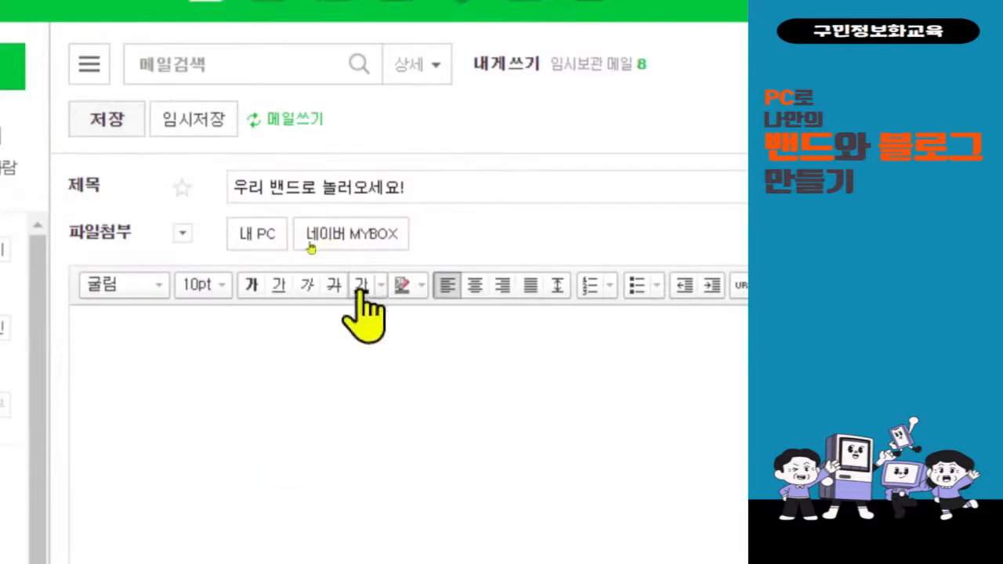
click(261, 355)
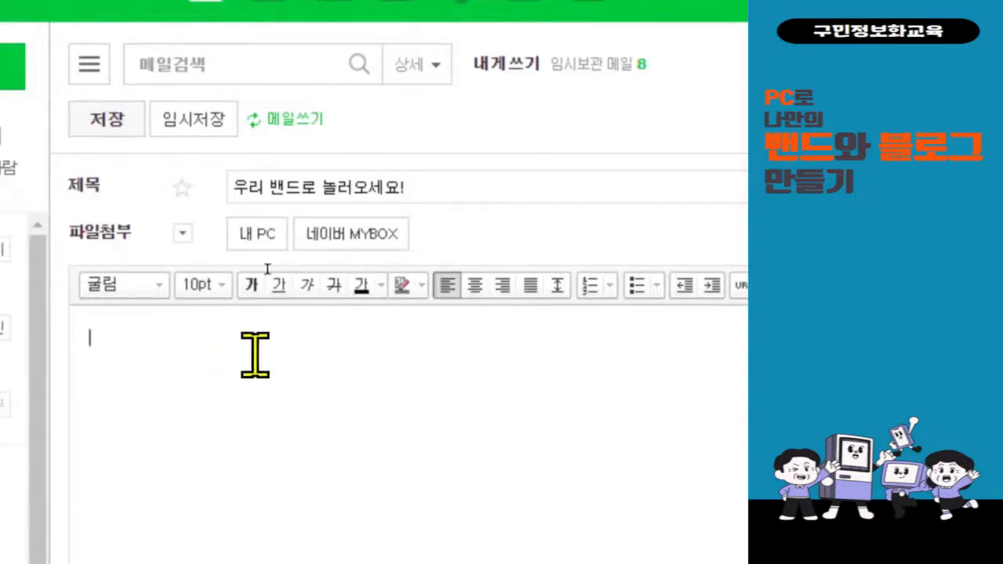
right_click(261, 362)
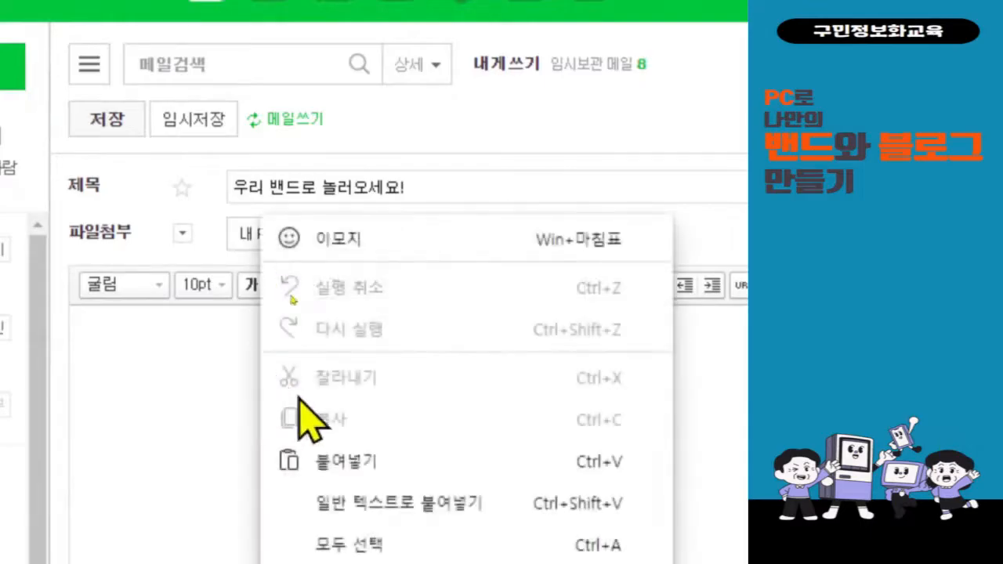
click(330, 457)
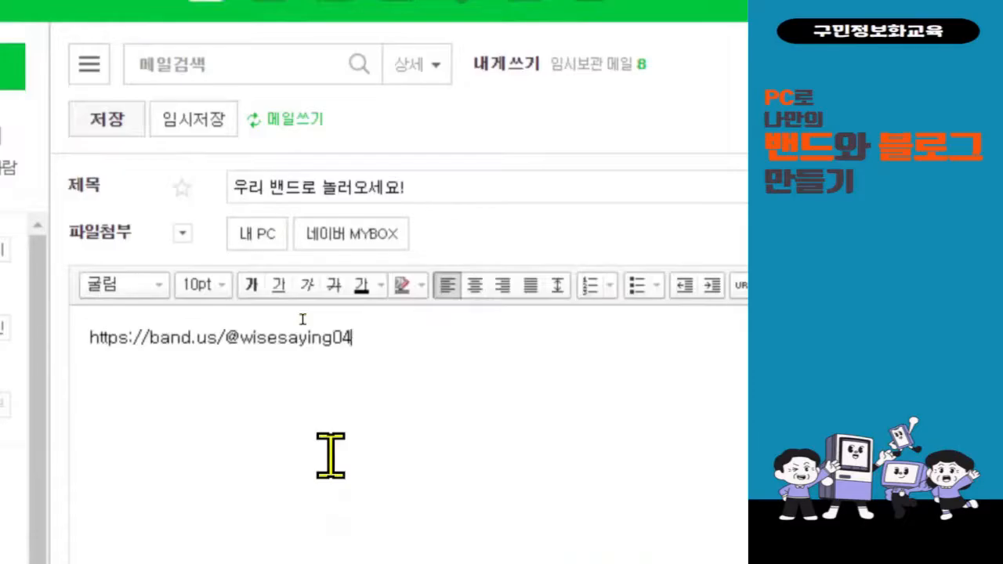
key(ctrl+z)
click(170, 361)
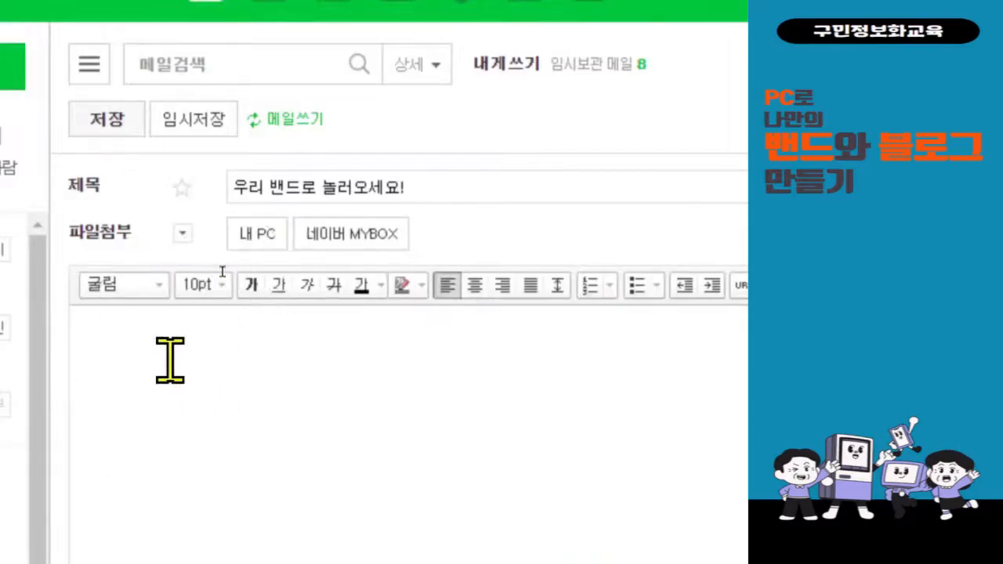
right_click(170, 360)
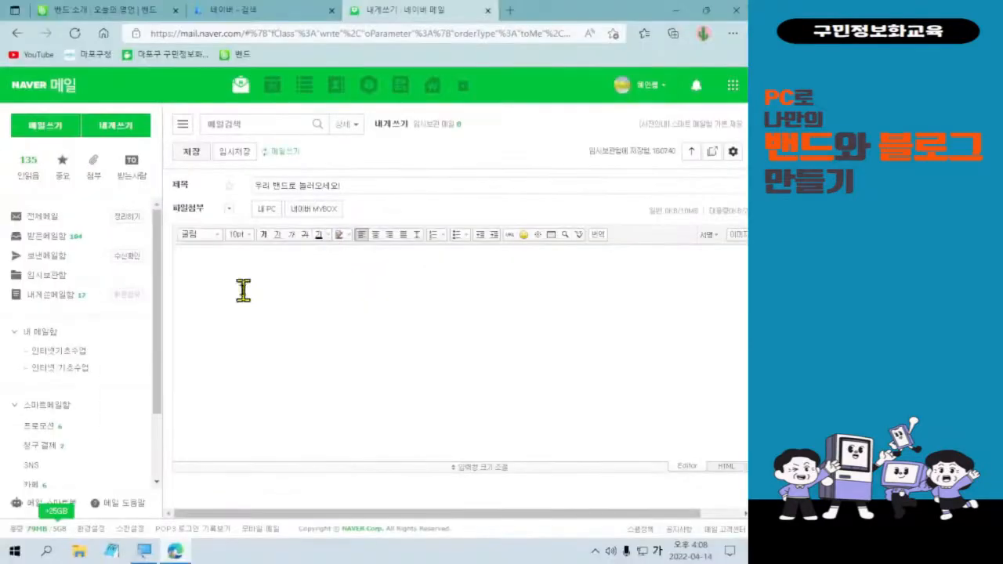
right_click(169, 391)
click(304, 324)
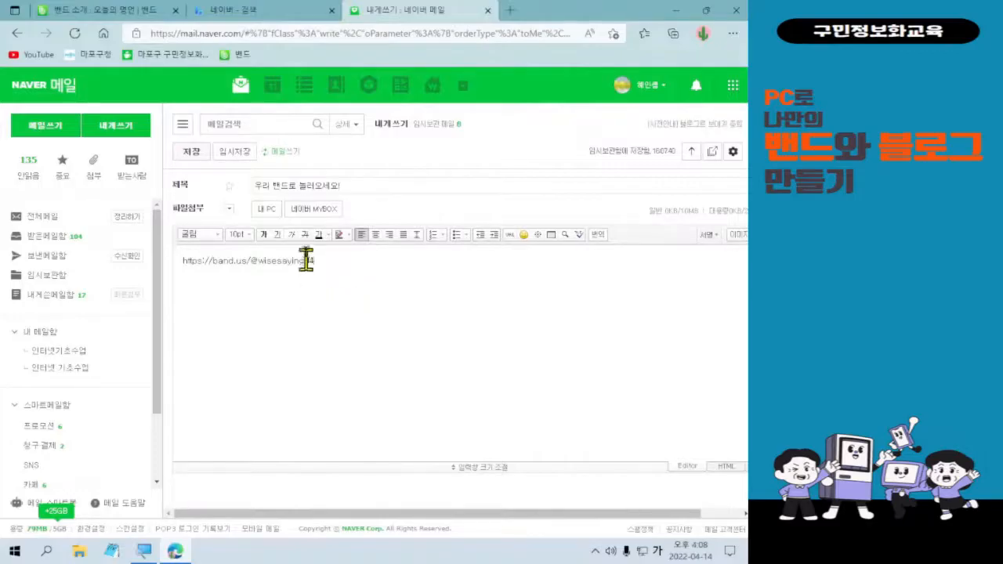
mouse_move(116, 20)
mouse_down()
mouse_move(189, 66)
mouse_move(117, 394)
mouse_up()
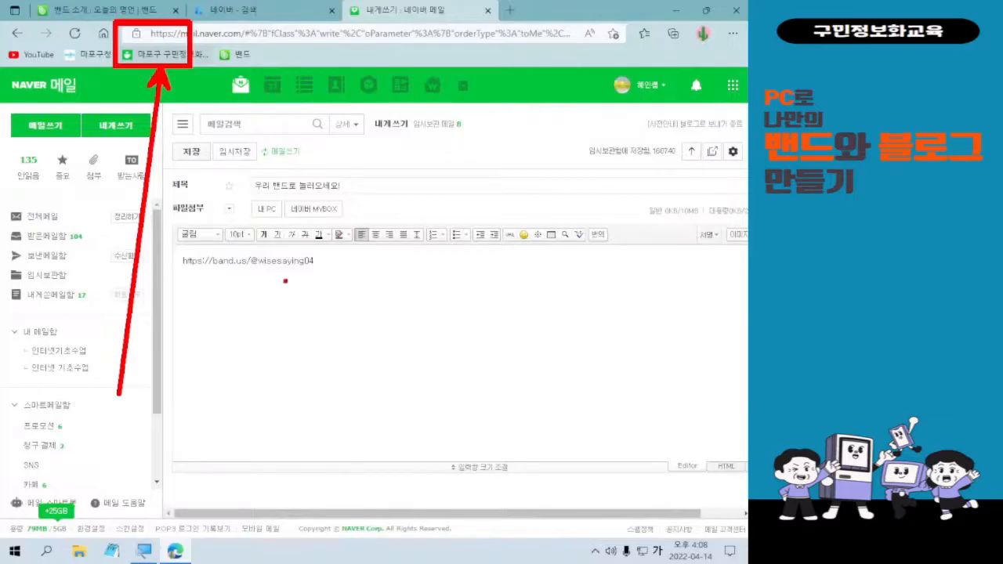
Type 우리 밴드로 놀러오셔서 가입하세요! and 재밌게 활동해봐요^^ on new lines, then select all body text.
key(Escape)
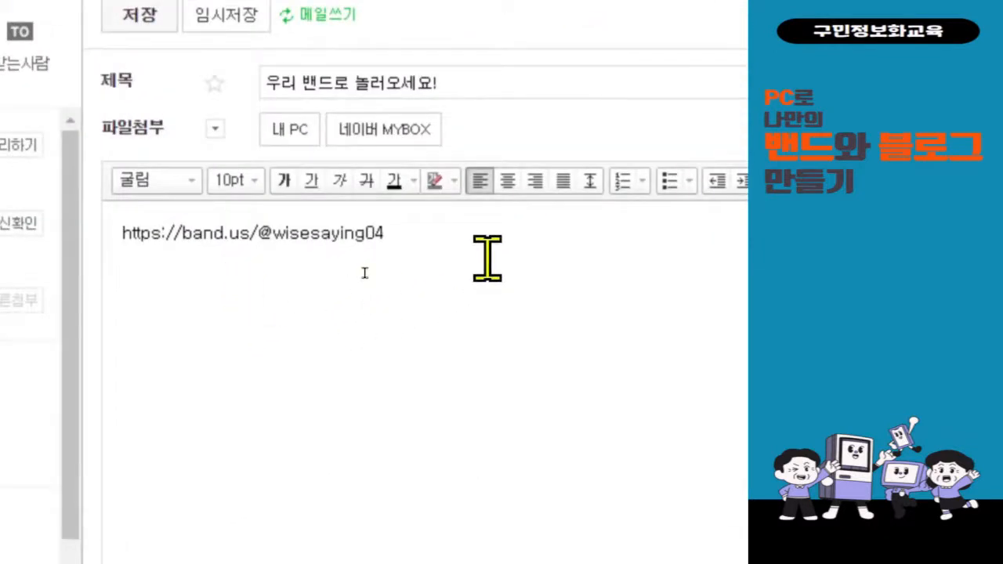
key(Return)
text(우리 밴드)
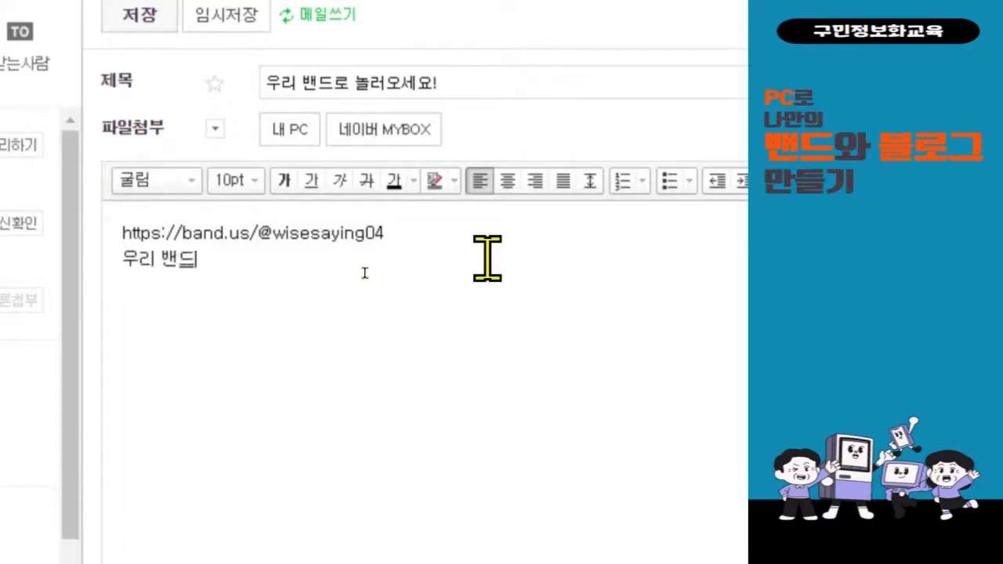
text(로 놀러오)
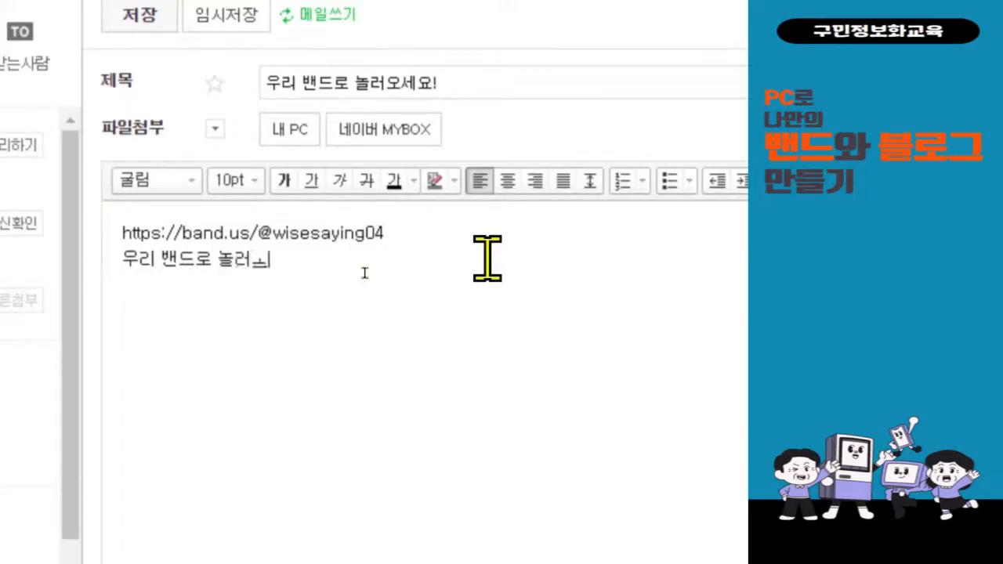
text(시고)
key(BackSpace)
key(BackSpace)
key(BackSpace)
text(시)
key(BackSpace)
text(셔서 가입하세요)
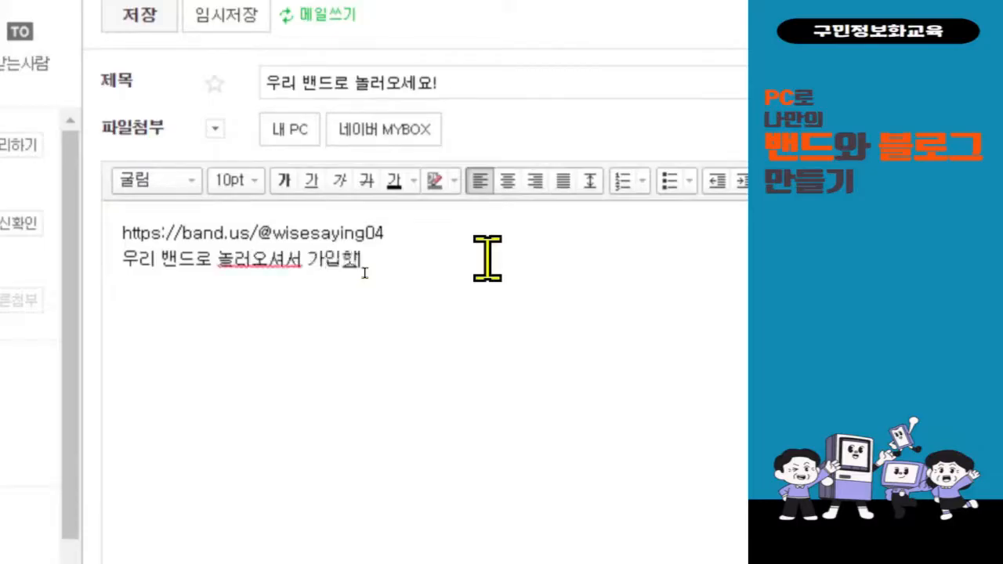
text(!)
key(Return)
text(재밌게 홰)
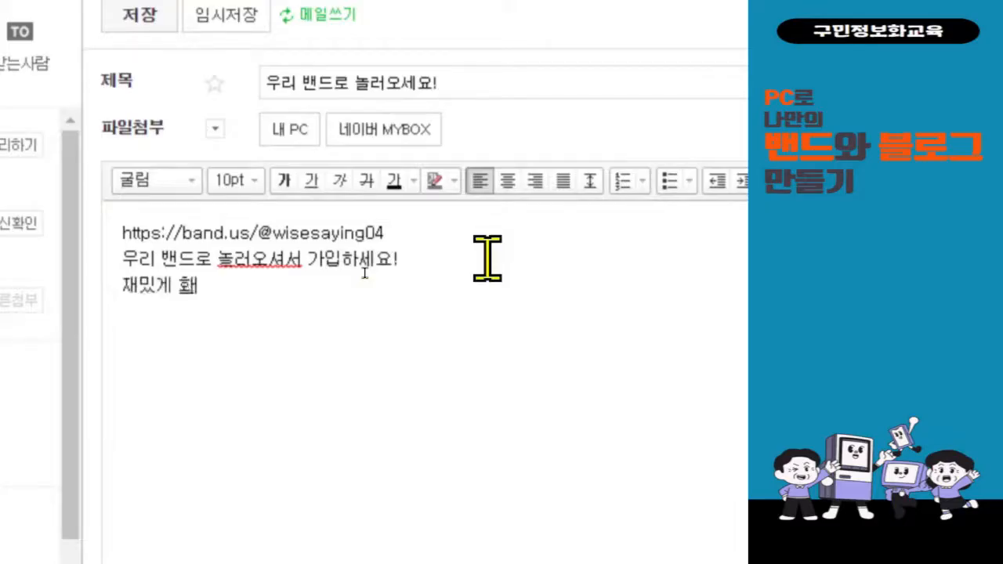
key(BackSpace)
text(활동해봐요)
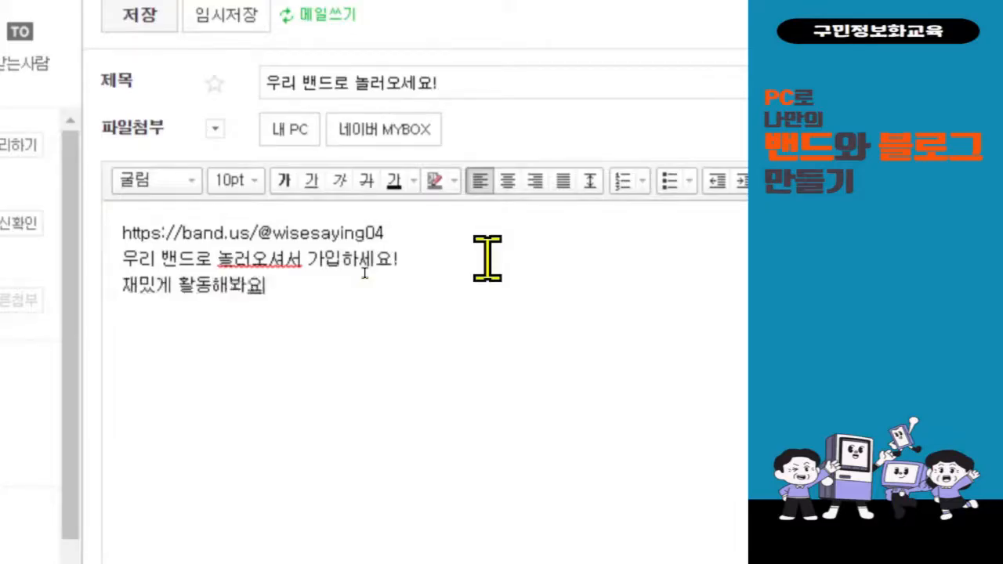
text(^^)
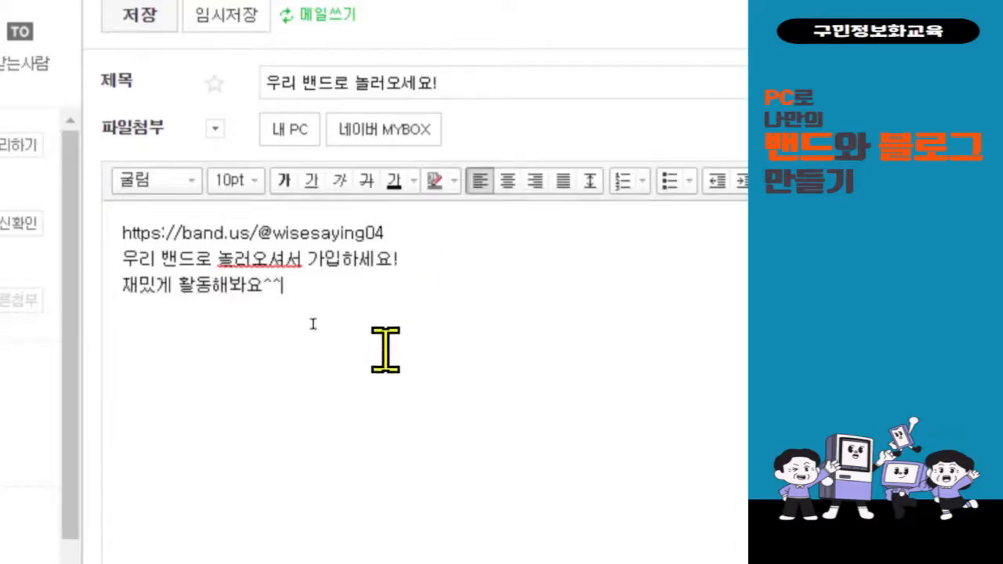
key(ctrl+a)
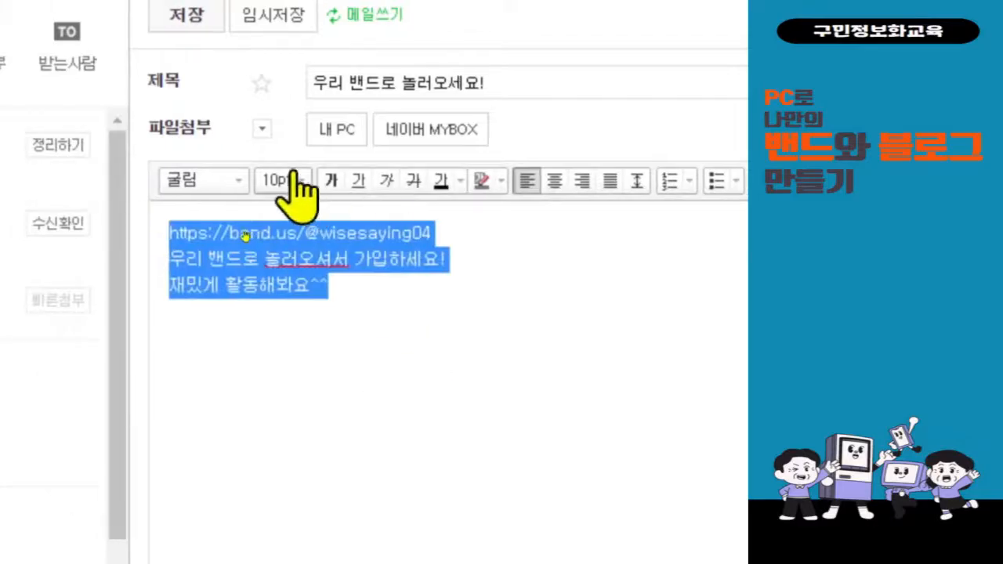
Format the mail body text as 14pt 돋움체.
click(284, 181)
click(358, 369)
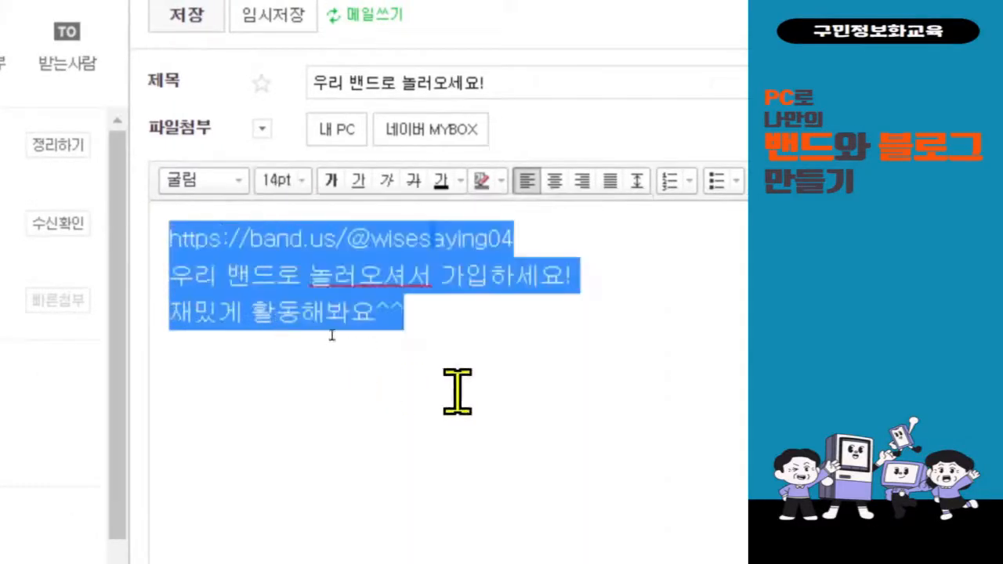
click(229, 181)
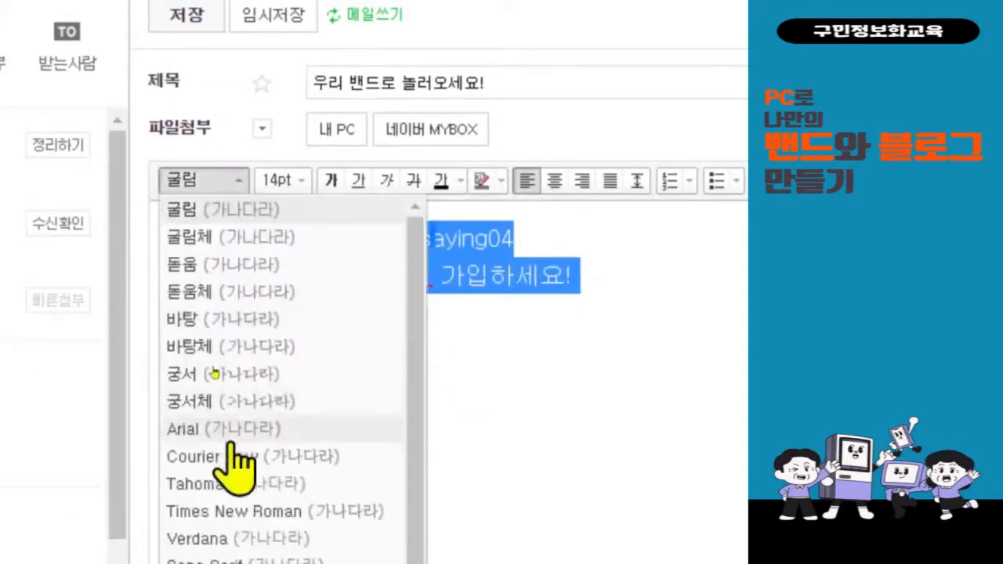
click(236, 298)
Insert a space in 놀러오셔서 so it reads 놀러 오셔서.
click(506, 381)
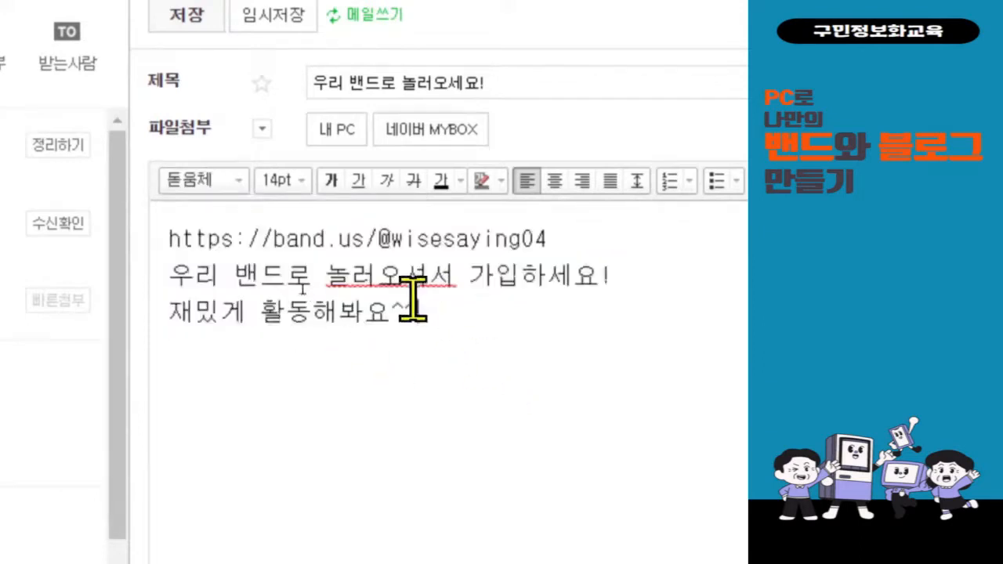
click(384, 274)
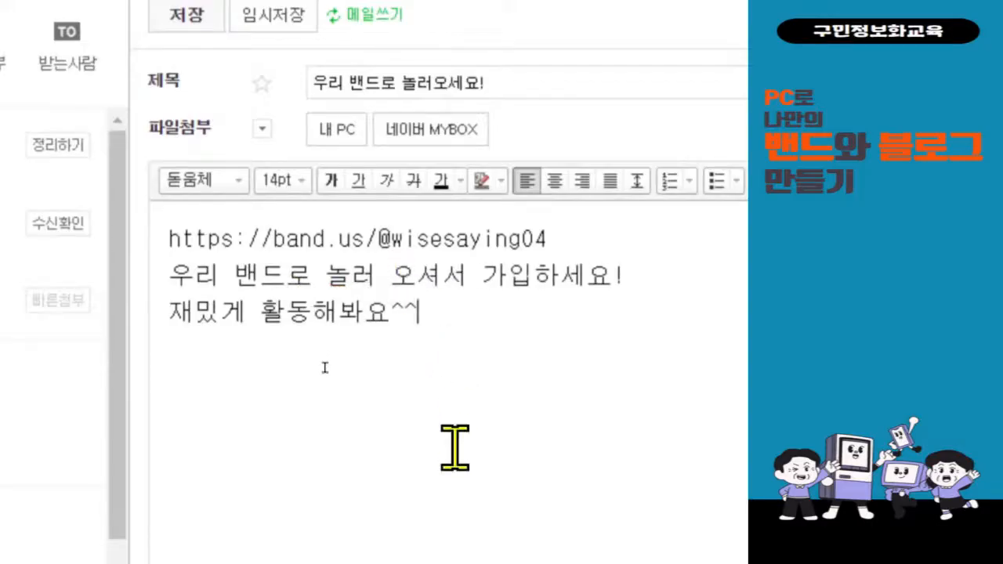
scroll(638, 94, up, 1)
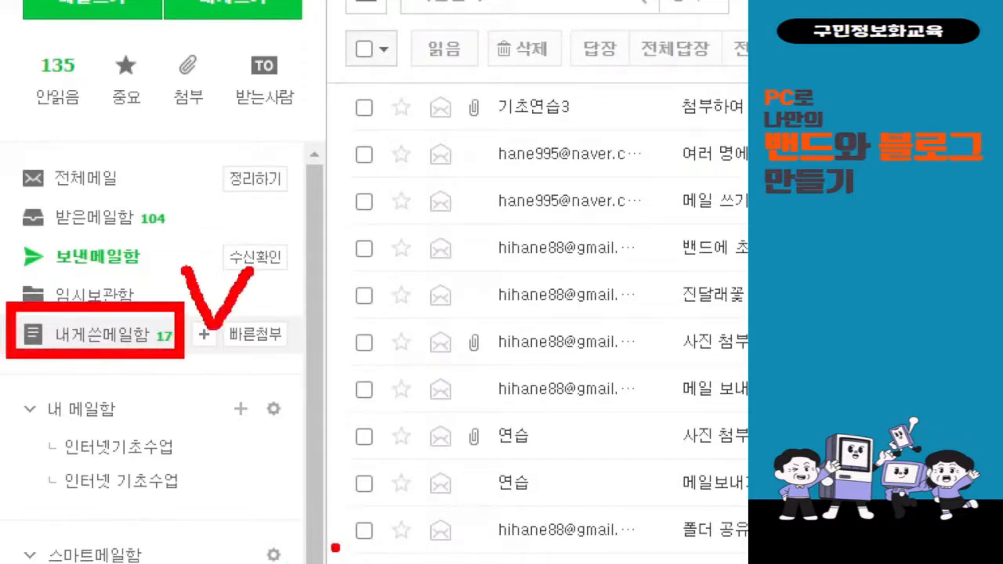
Open the 내게쓴메일함 folder and view the mail 우리 밴드로 놀러오세요! with its band link.
click(94, 338)
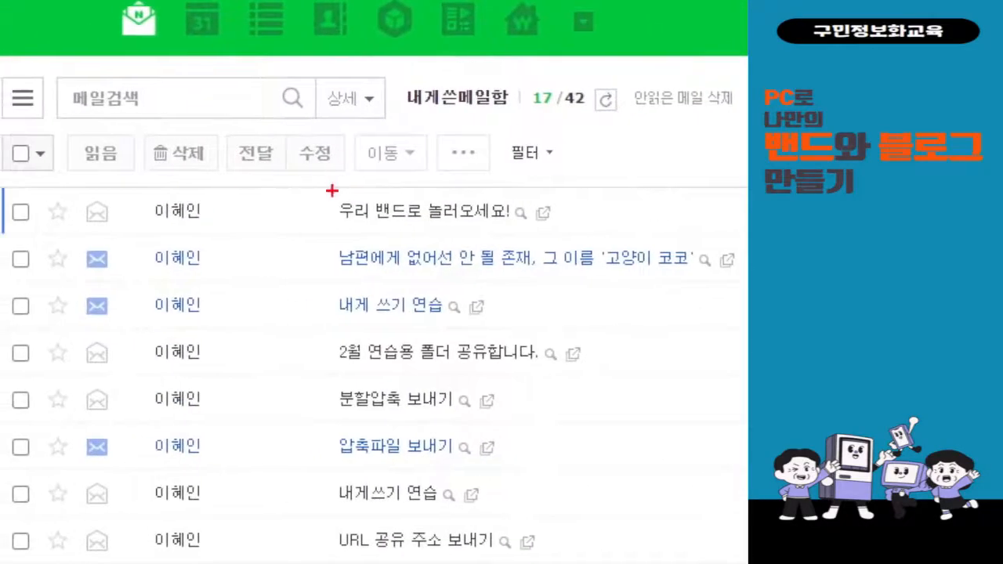
mouse_move(322, 197)
mouse_down()
mouse_move(568, 229)
mouse_move(643, 197)
mouse_up()
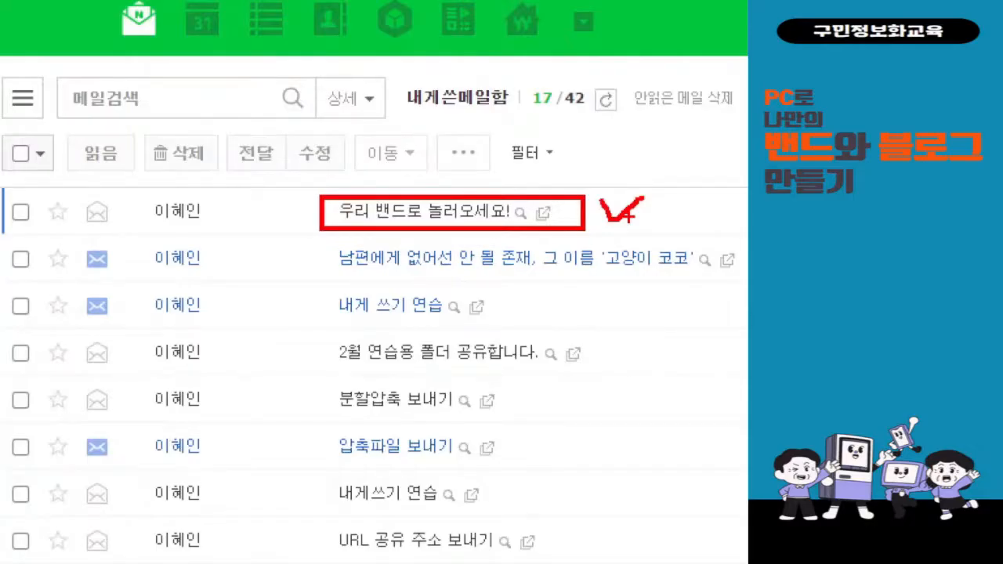
click(354, 212)
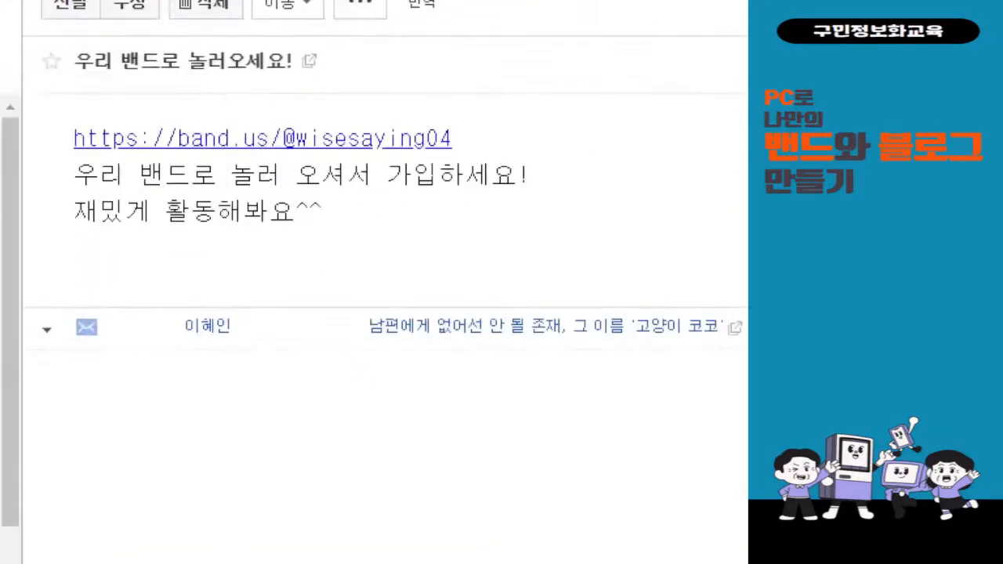
mouse_move(42, 116)
mouse_down()
mouse_move(436, 165)
mouse_move(491, 156)
mouse_up()
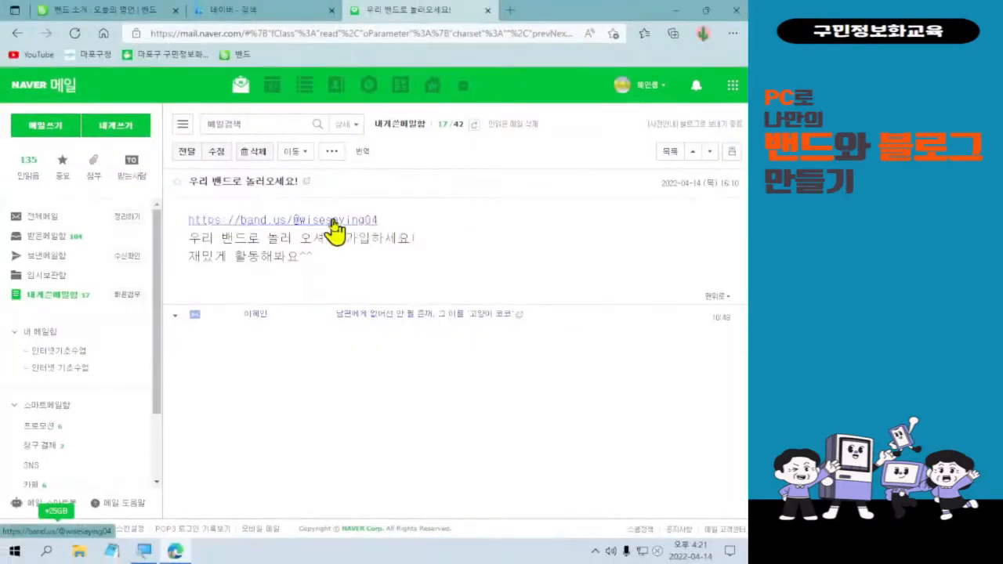
click(332, 221)
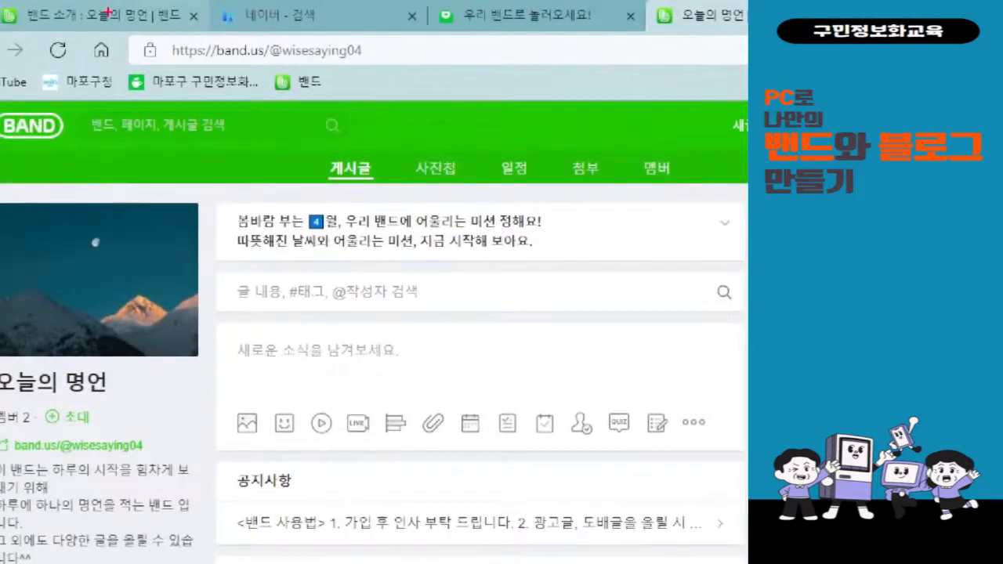
Close the 밴드 소개, 네이버 검색 and 우리 밴드로 놀러오세요 tabs, keeping the band page.
mouse_move(199, 30)
mouse_down()
mouse_move(182, 32)
mouse_move(200, 7)
mouse_move(196, 32)
mouse_up()
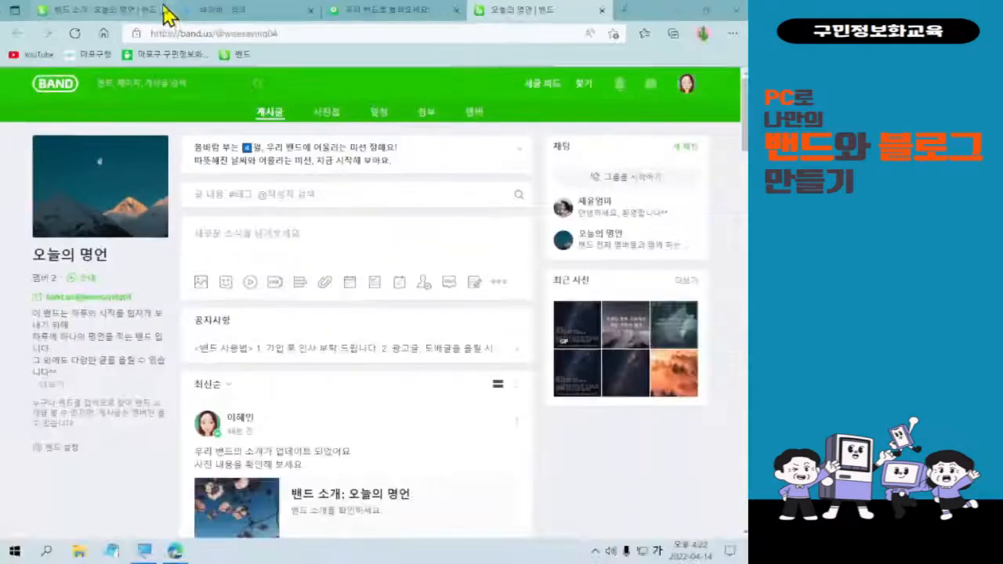
click(166, 10)
click(166, 10)
click(166, 10)
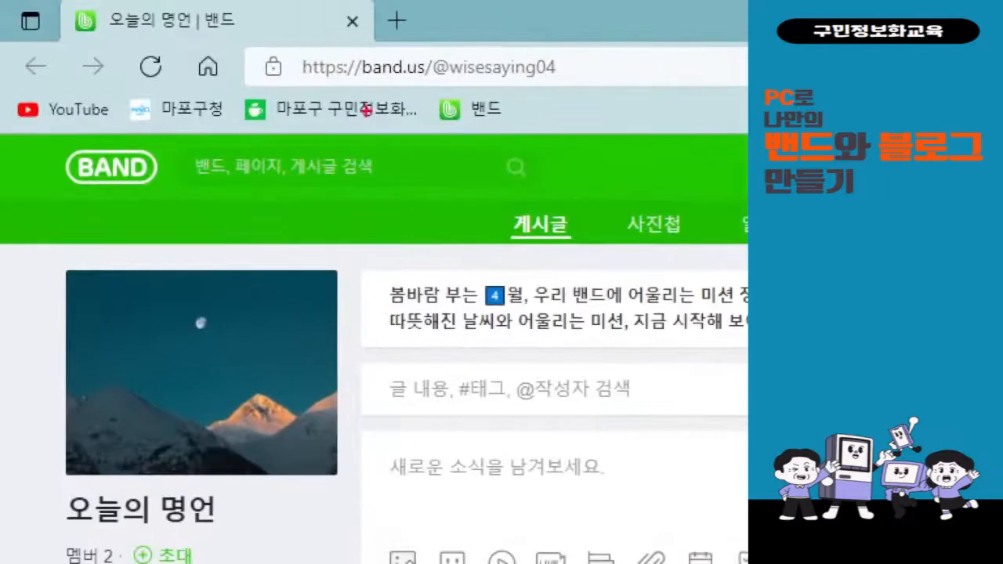
drag(336, 6, 499, 234)
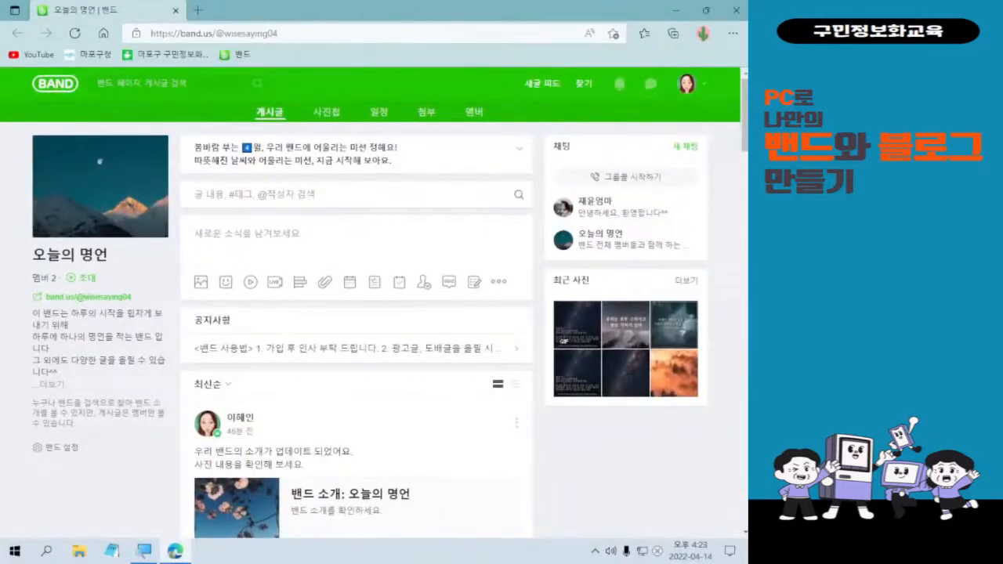
key(ctrl+l)
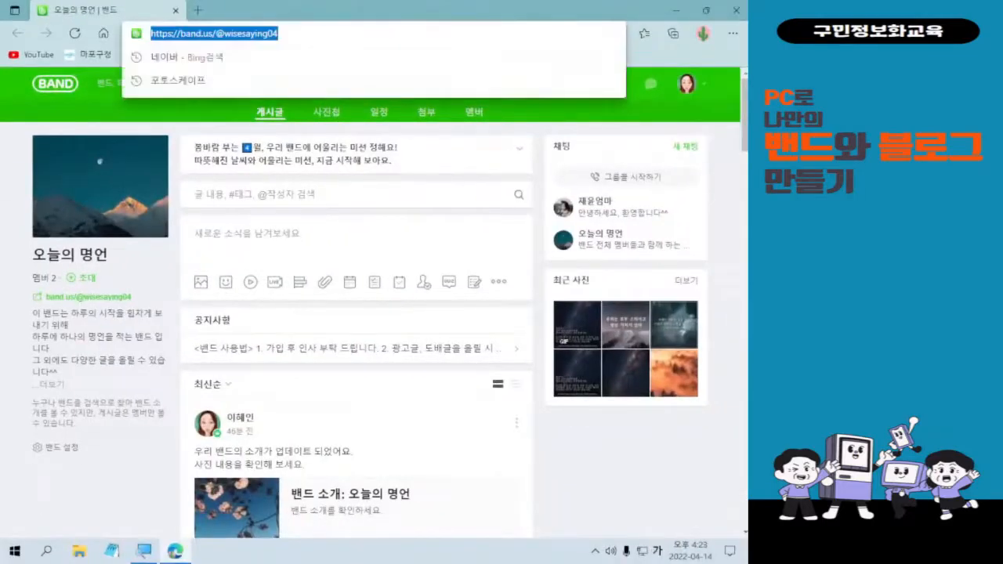
key(Escape)
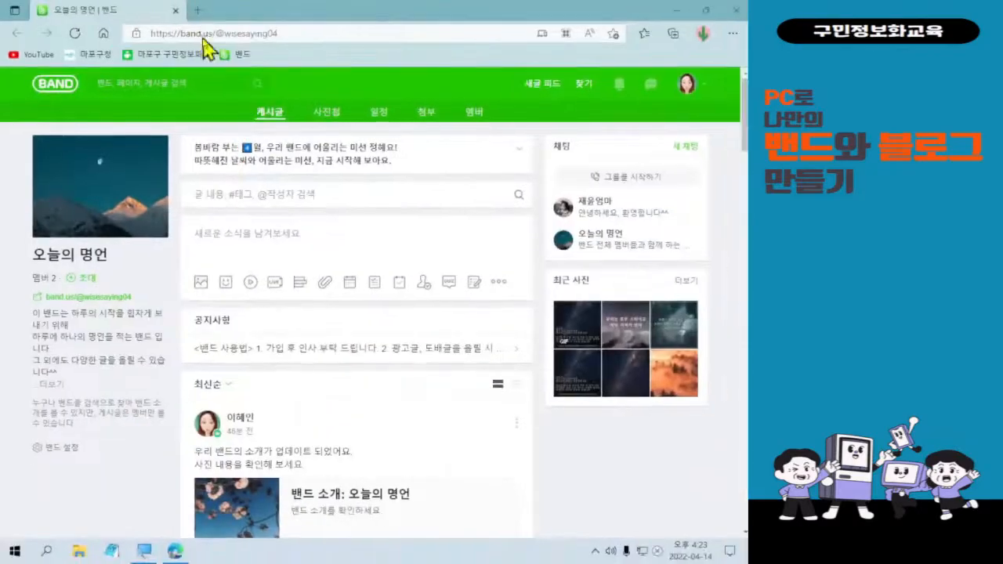
Clear the band.us address in Edge and enter 미리캠퍼스 instead.
click(202, 35)
key(BackSpace)
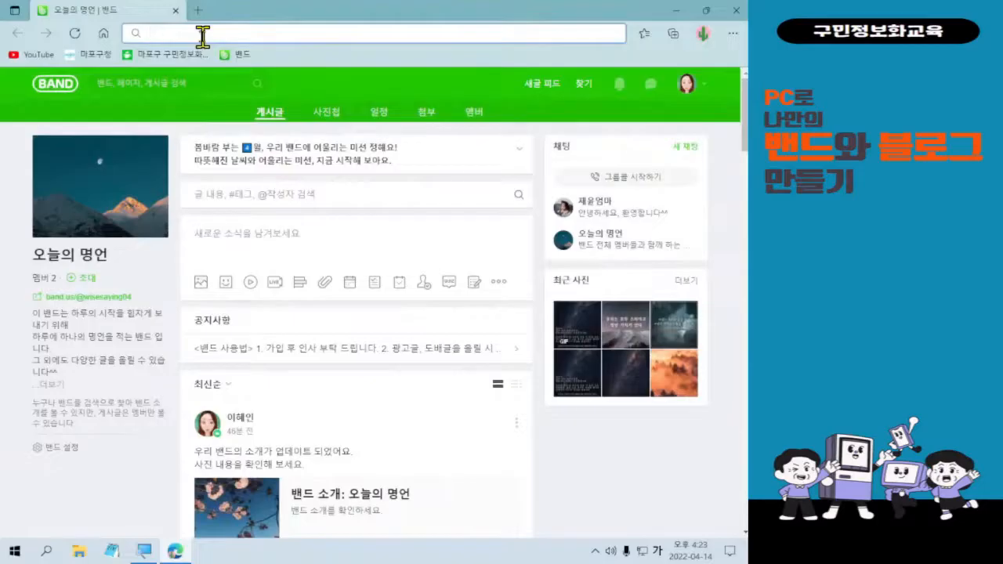
text(미리캠퍼스)
key(Return)
mouse_move(118, 15)
mouse_down()
mouse_move(214, 45)
mouse_move(258, 36)
mouse_move(235, 110)
mouse_move(239, 78)
mouse_move(265, 119)
mouse_up()
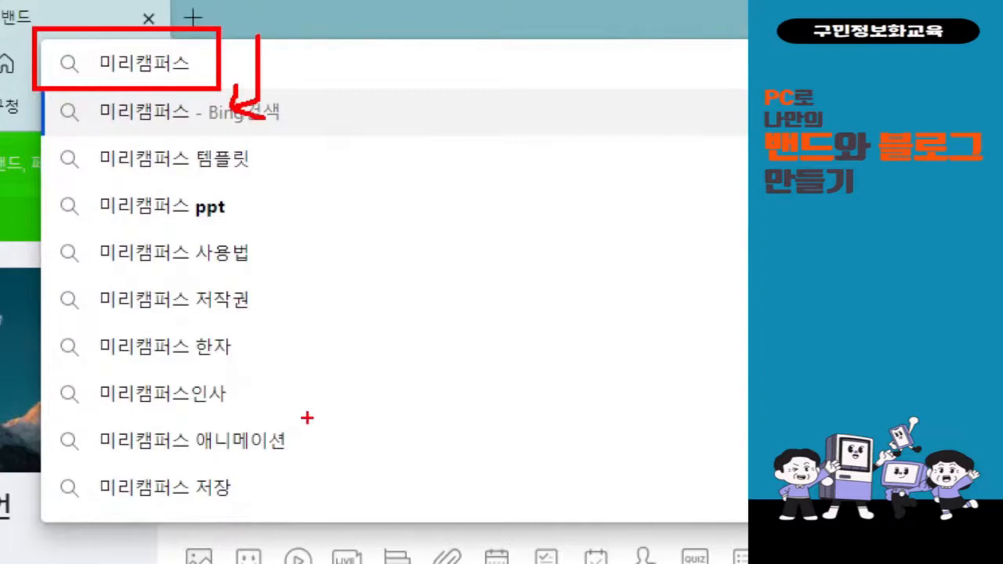
key(Escape)
key(Return)
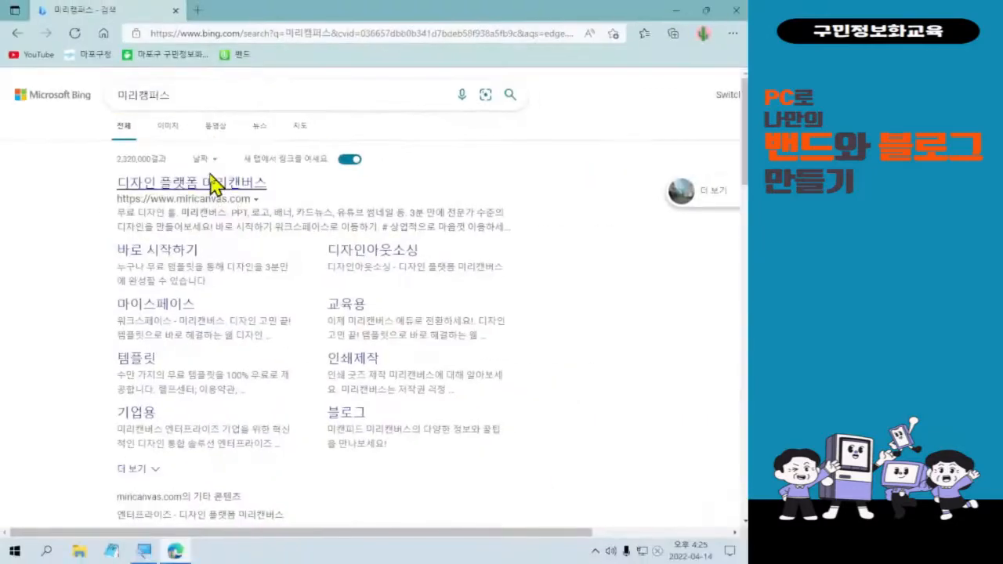
click(202, 185)
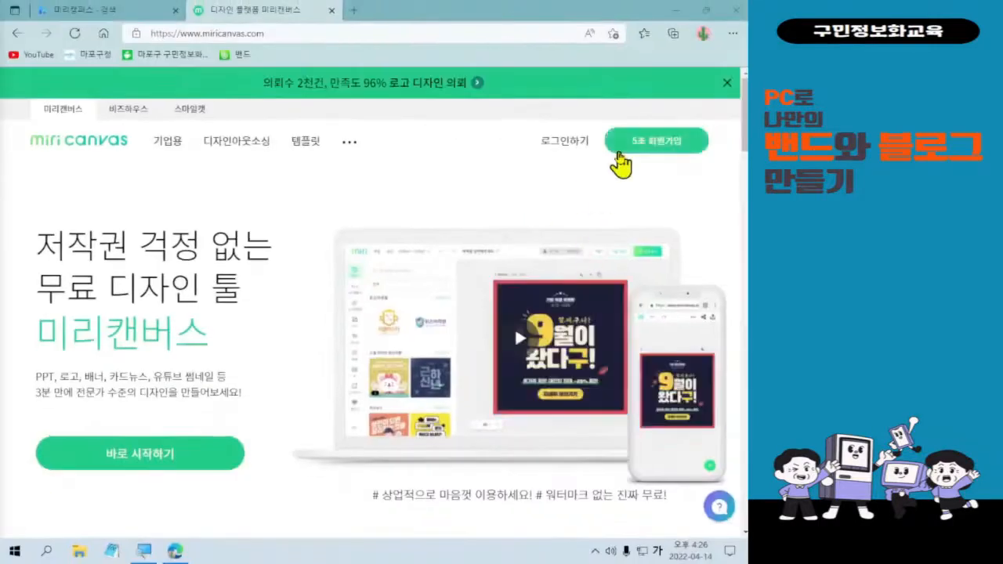
Open the 5초 회원가입 form from the MiriCanvas home page.
click(618, 152)
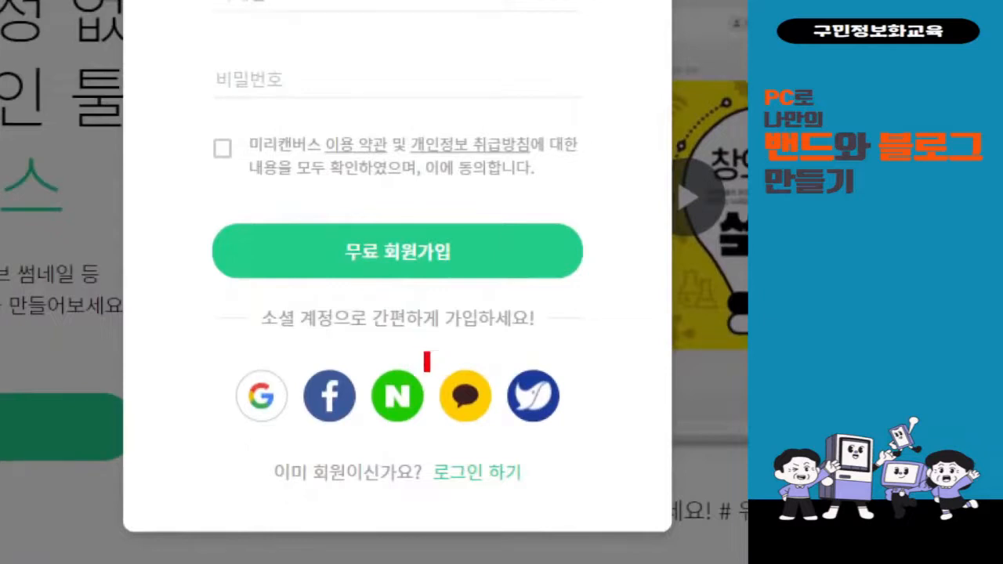
drag(423, 355, 368, 434)
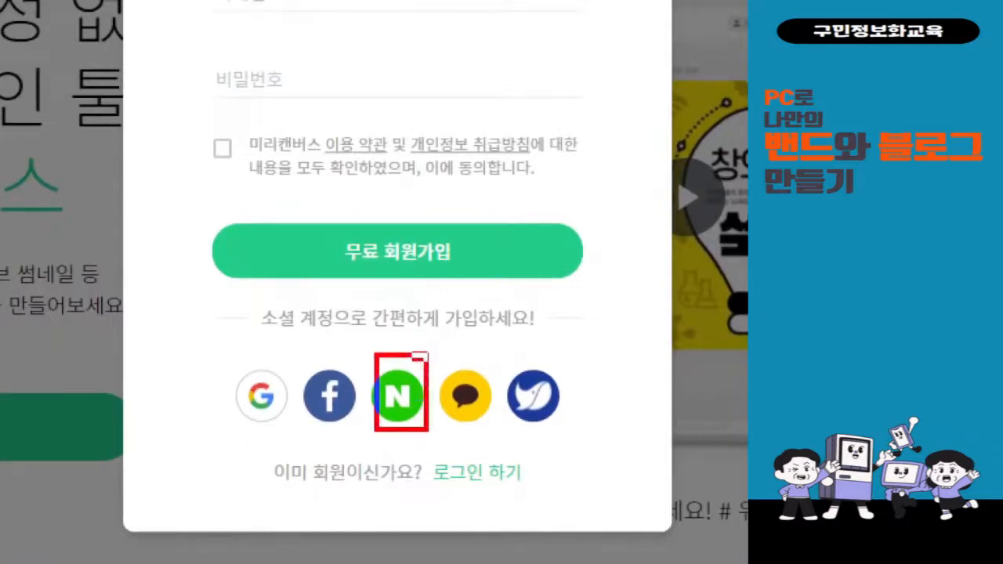
mouse_move(376, 321)
mouse_down()
mouse_move(398, 361)
mouse_move(424, 300)
mouse_up()
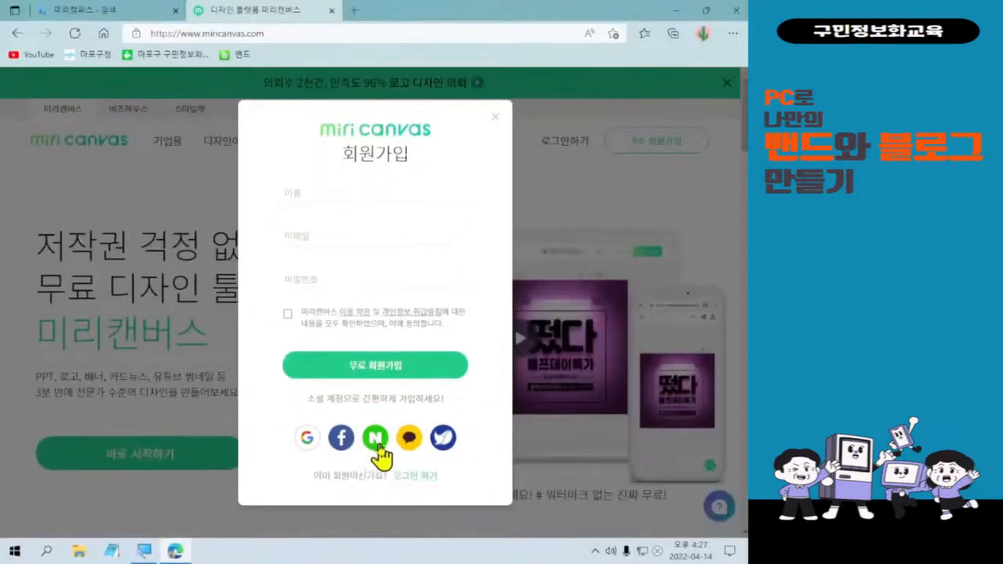
Choose the Naver option and complete Naver authorisation to log in to MiriCanvas.
click(397, 398)
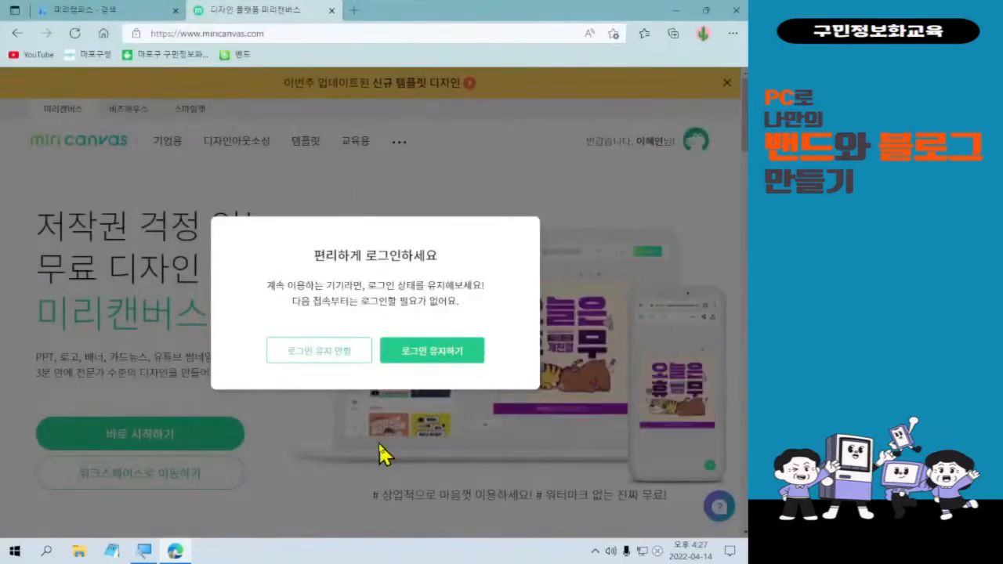
key(ctrl+l)
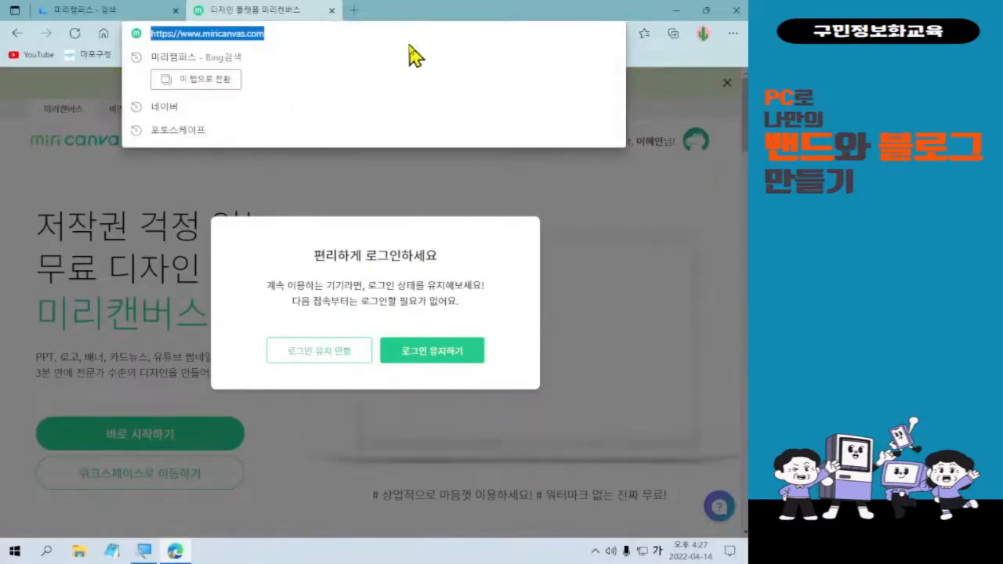
click(372, 274)
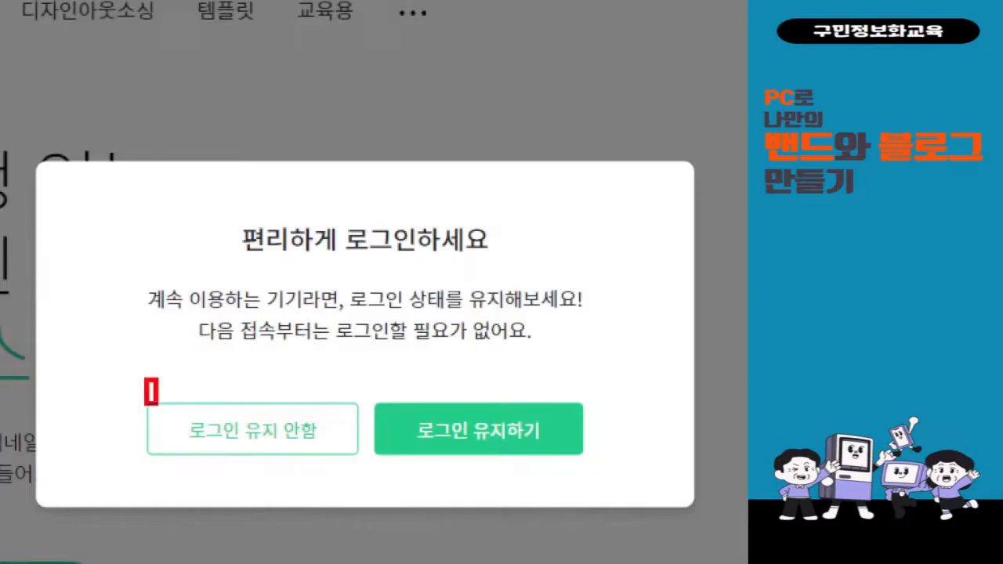
mouse_move(80, 346)
mouse_down()
mouse_move(94, 373)
mouse_move(133, 323)
mouse_up()
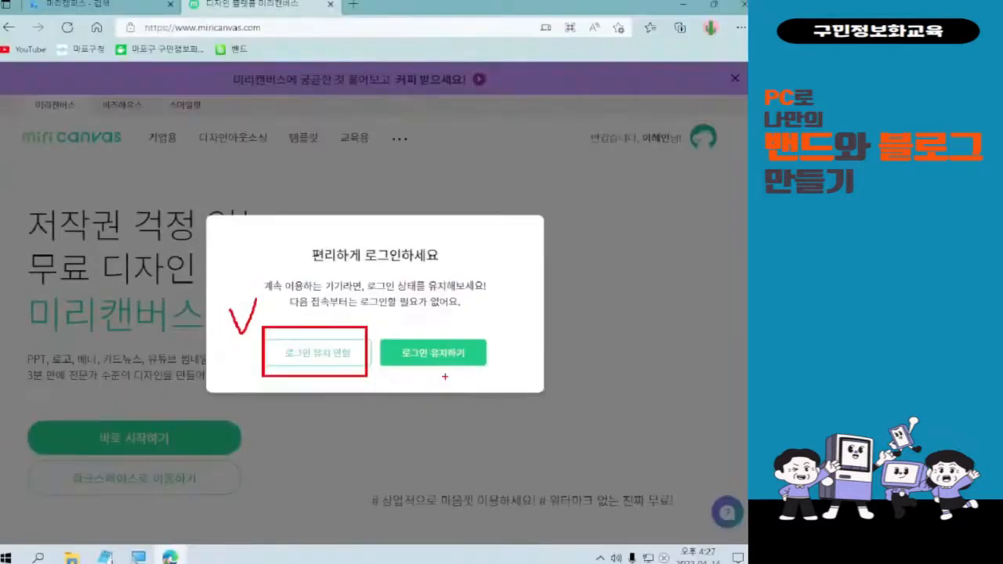
click(321, 352)
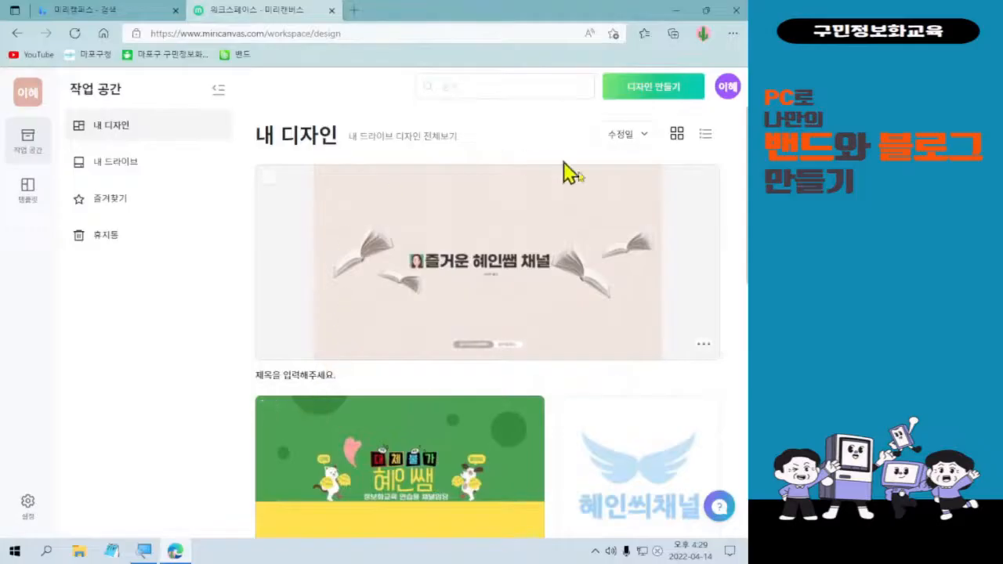
scroll(486, 416, down, 4)
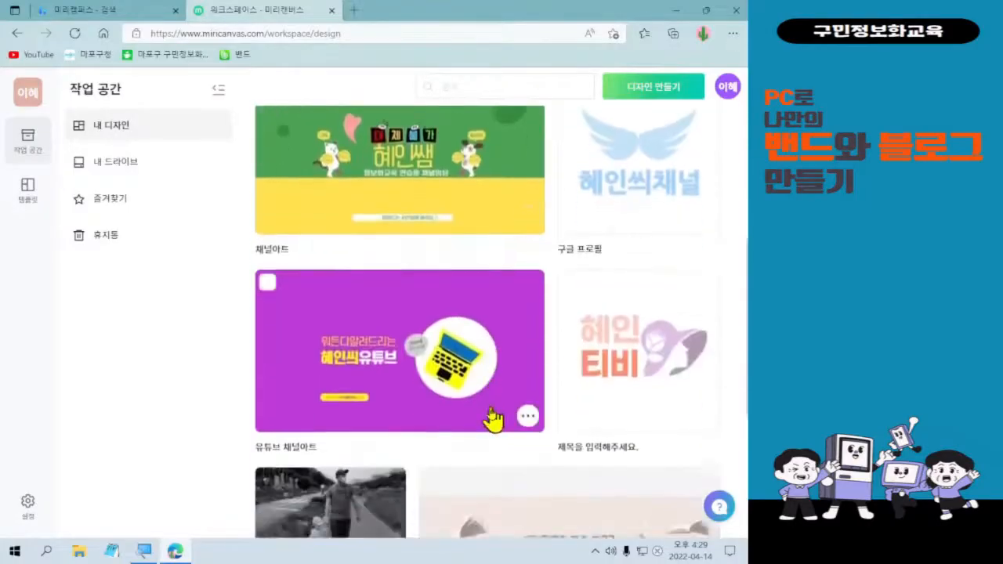
scroll(492, 418, down, 4)
scroll(493, 421, up, 5)
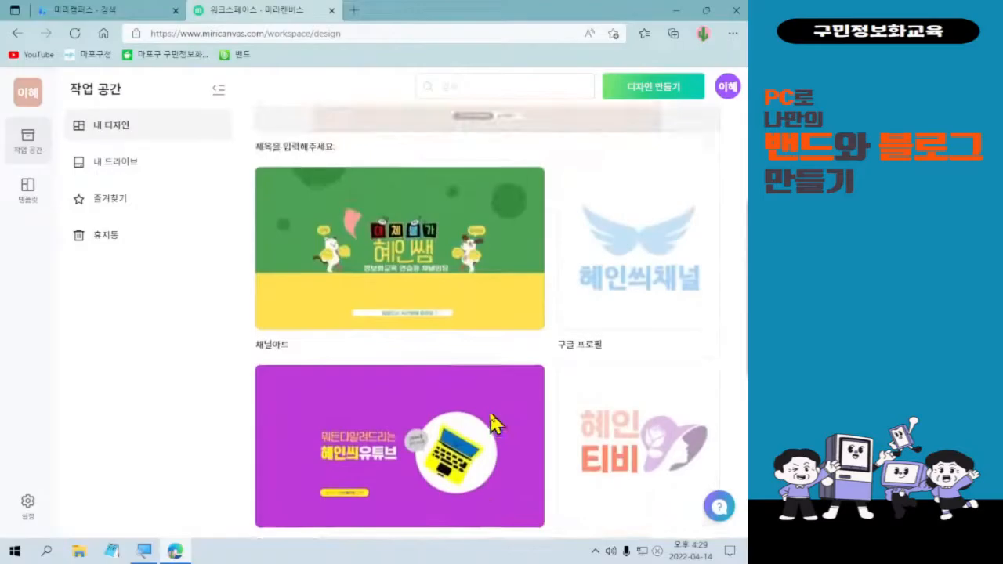
scroll(495, 423, up, 3)
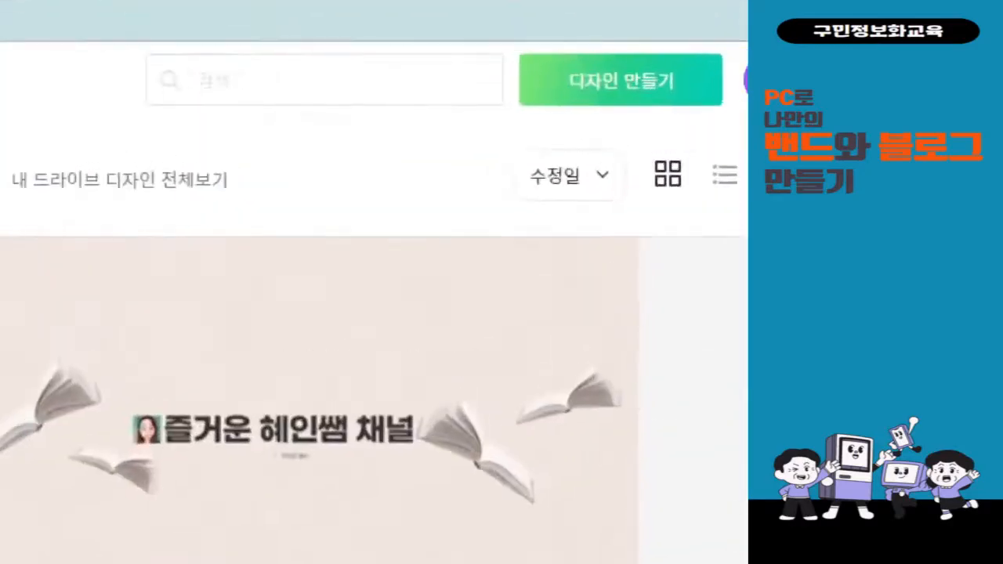
mouse_move(526, 47)
mouse_down()
mouse_move(659, 112)
mouse_move(698, 114)
mouse_up()
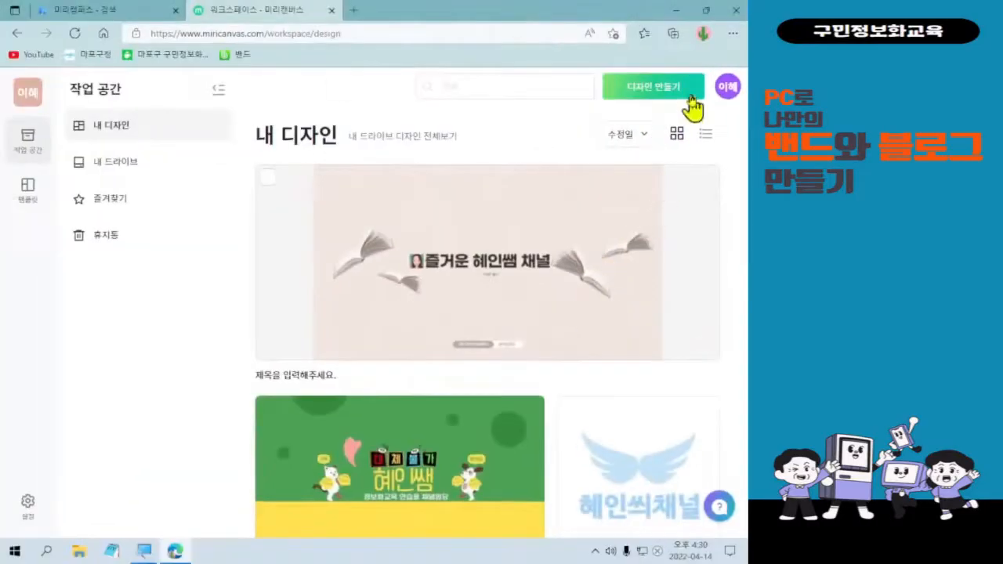
click(691, 95)
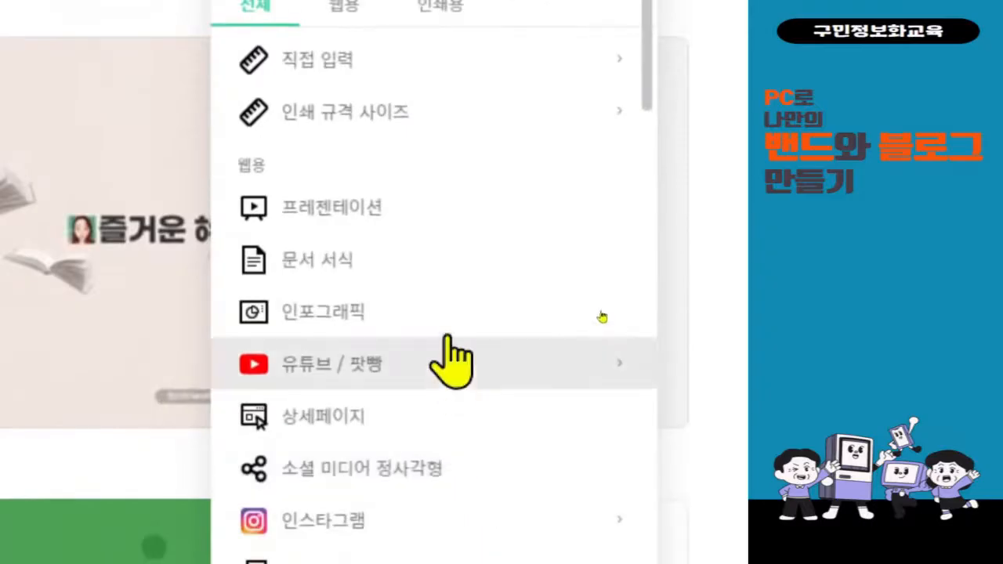
scroll(523, 345, down, 3)
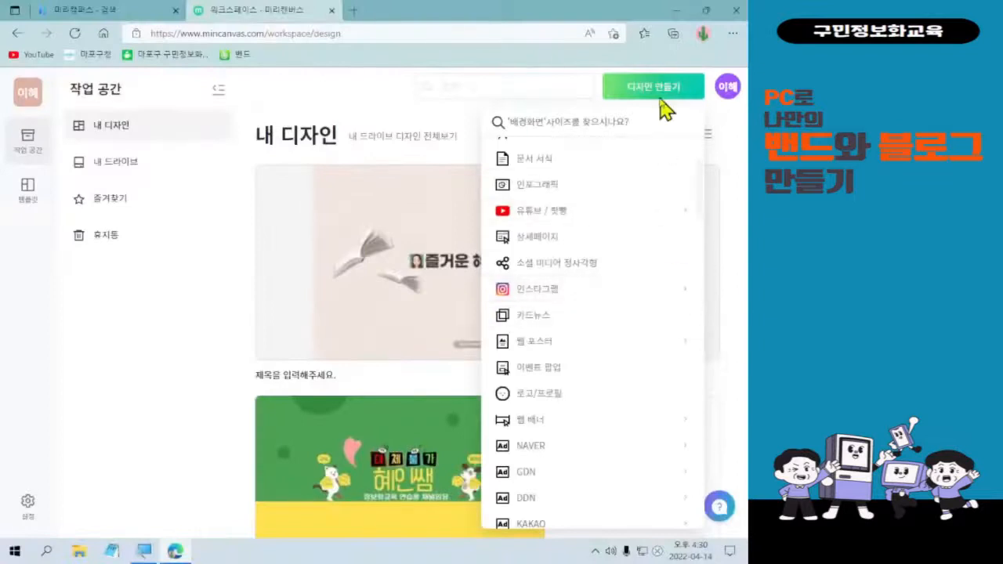
scroll(595, 381, up, 1)
scroll(596, 381, up, 1)
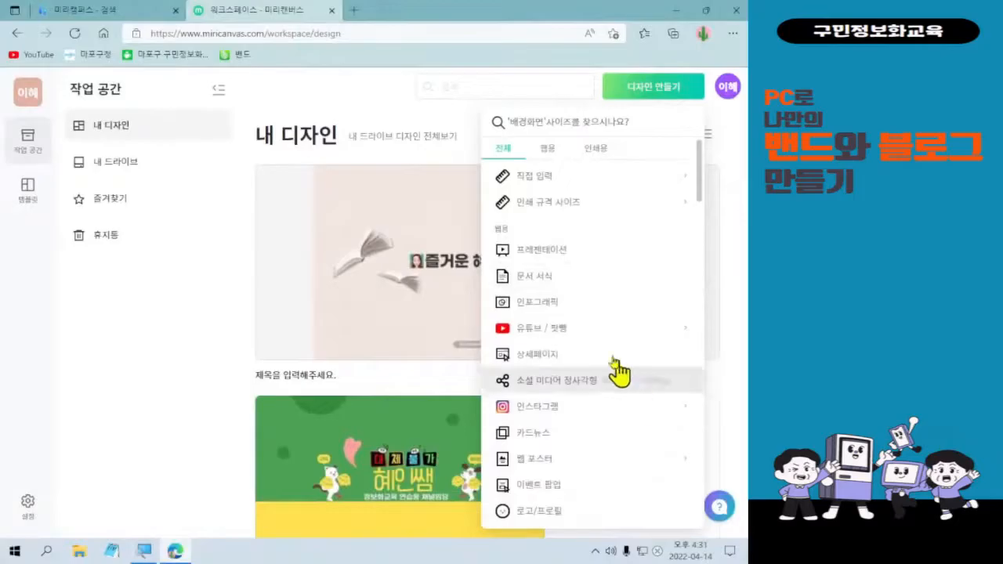
scroll(594, 337, down, 2)
scroll(594, 338, down, 1)
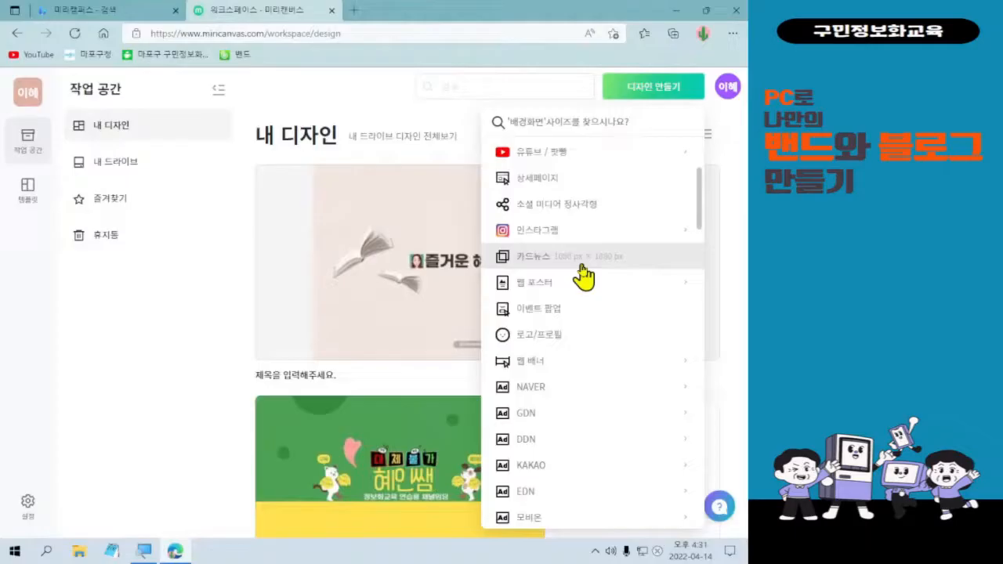
Create a 1080 × 1080 px 카드뉴스 design and answer 개인 in the survey.
click(582, 267)
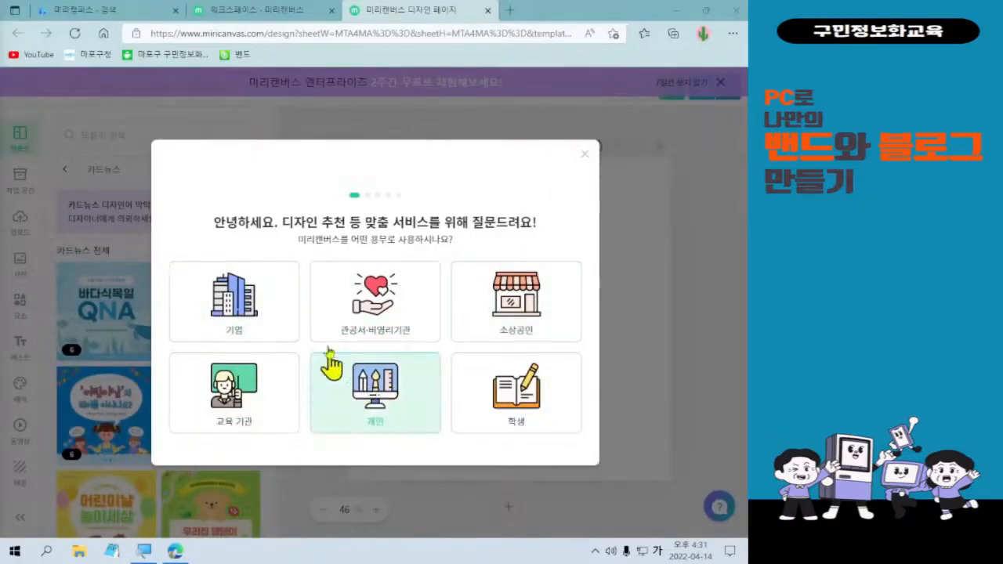
click(412, 411)
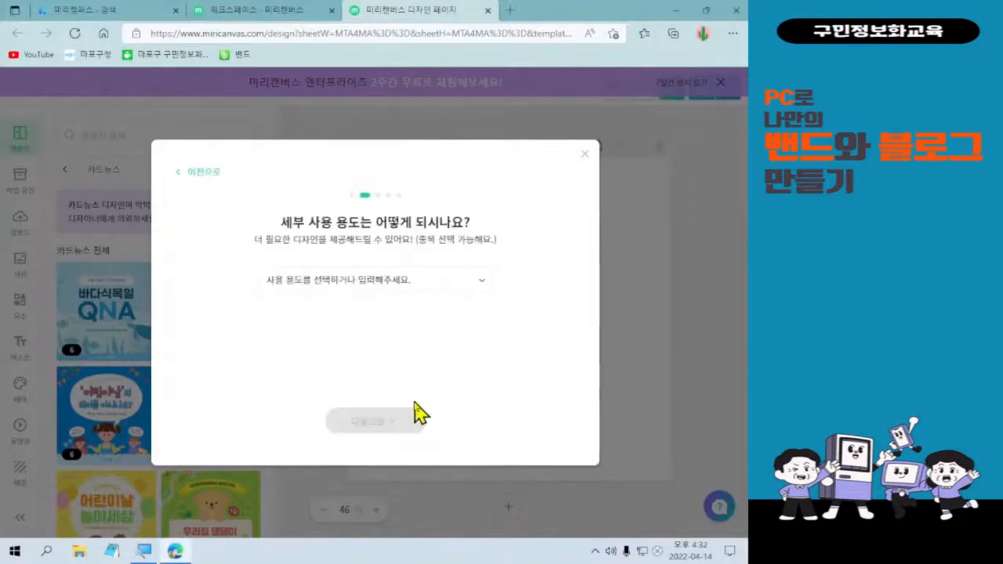
Pick 동호회 as the detailed usage and continue to the gender and birth-year question.
click(386, 282)
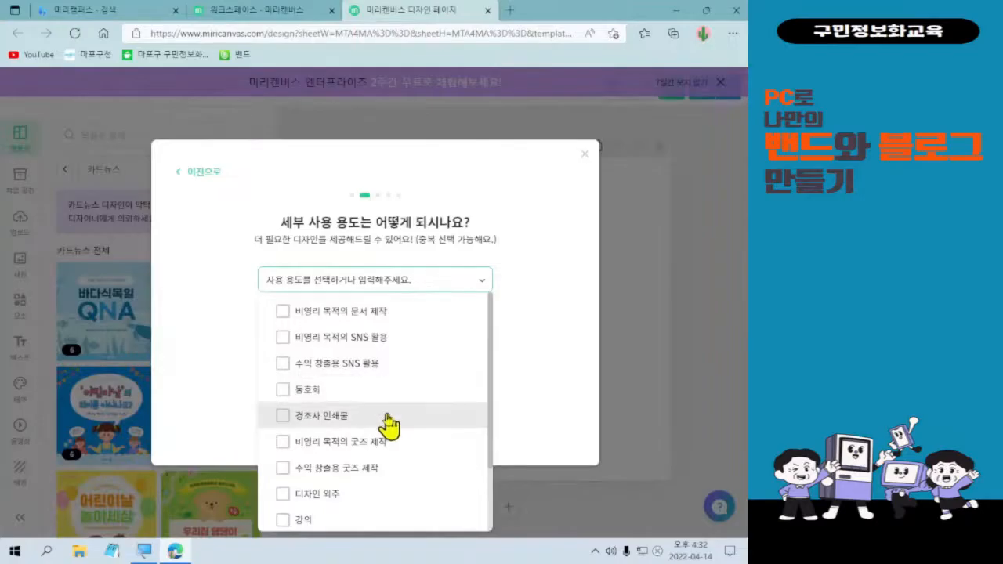
scroll(389, 425, down, 2)
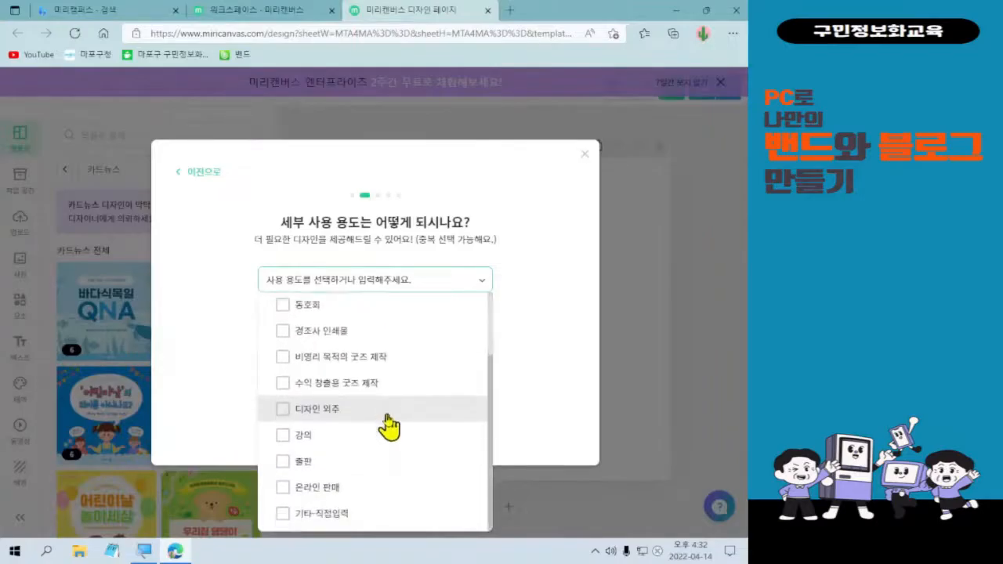
scroll(387, 415, up, 2)
click(393, 387)
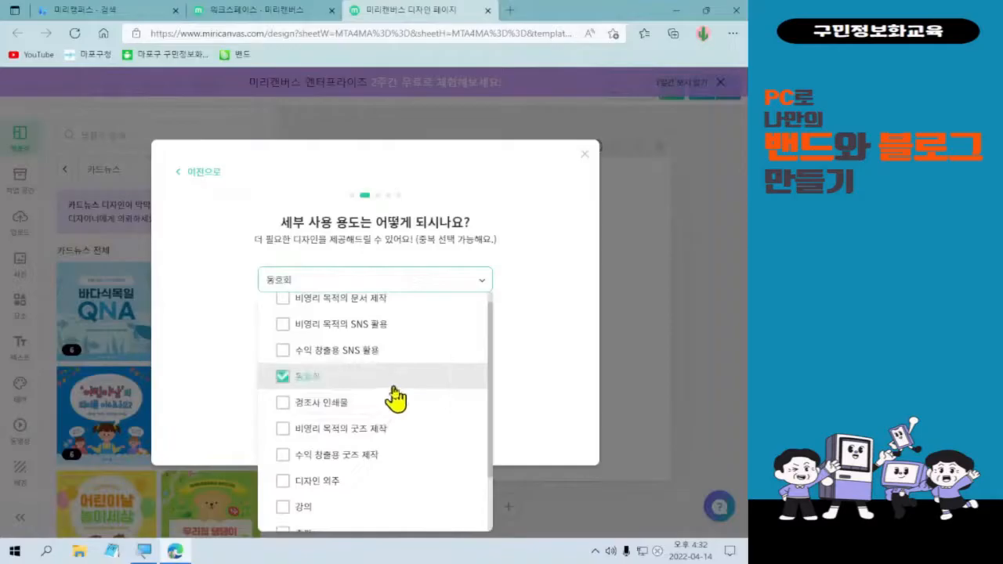
click(482, 284)
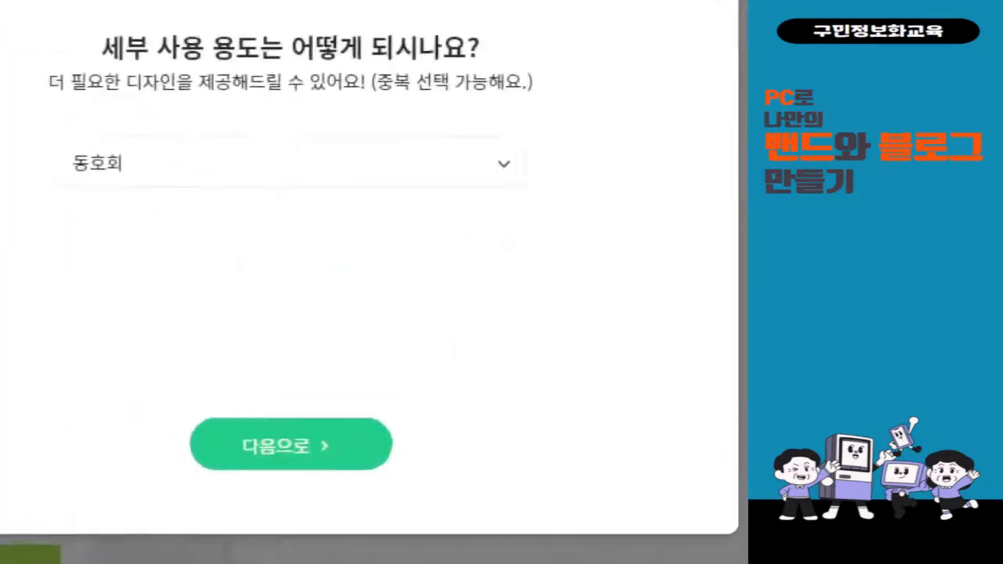
drag(156, 400, 415, 485)
mouse_move(339, 287)
mouse_down()
mouse_move(386, 366)
mouse_move(482, 233)
mouse_up()
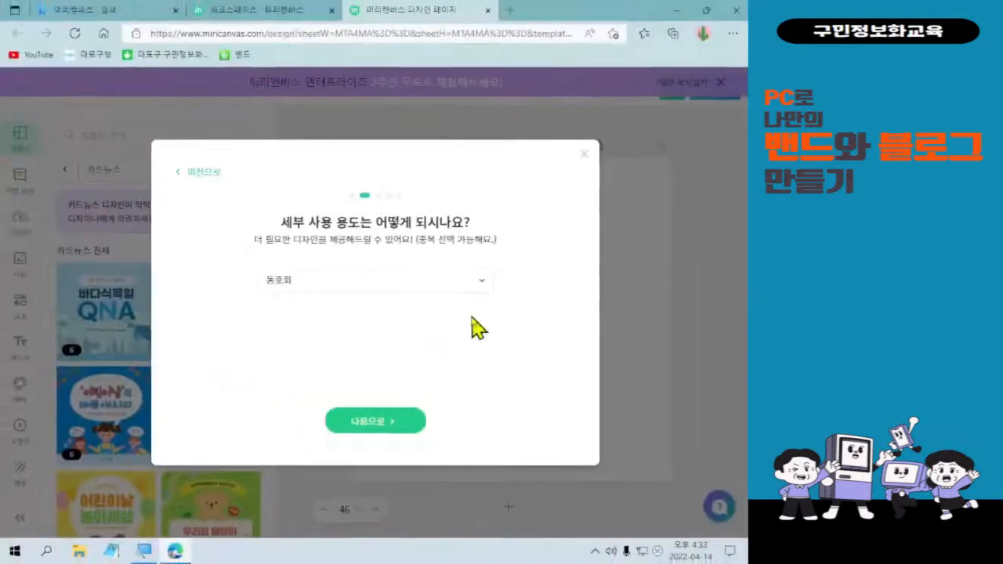
click(416, 431)
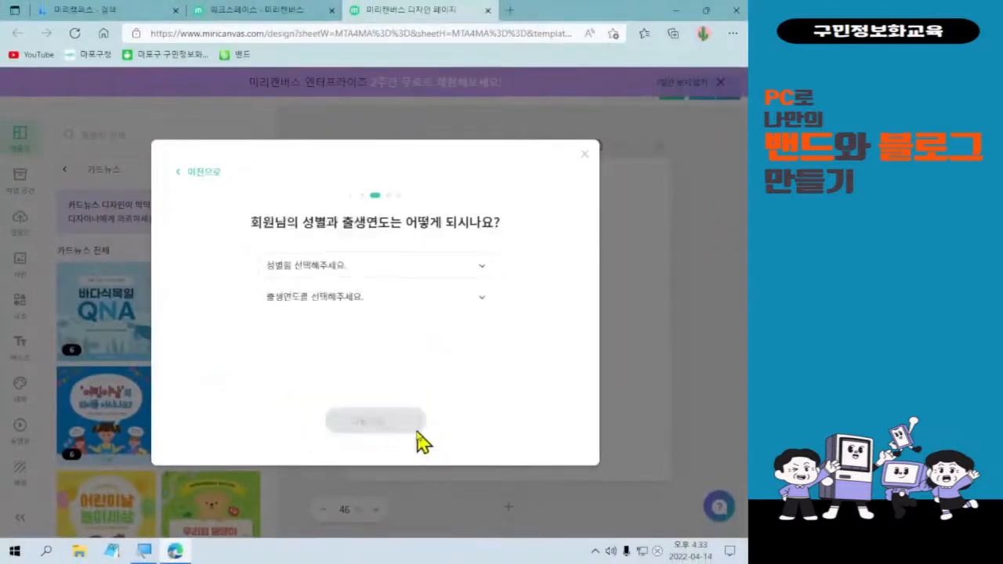
Answer the gender and birth year survey questions and continue to the next page.
click(396, 268)
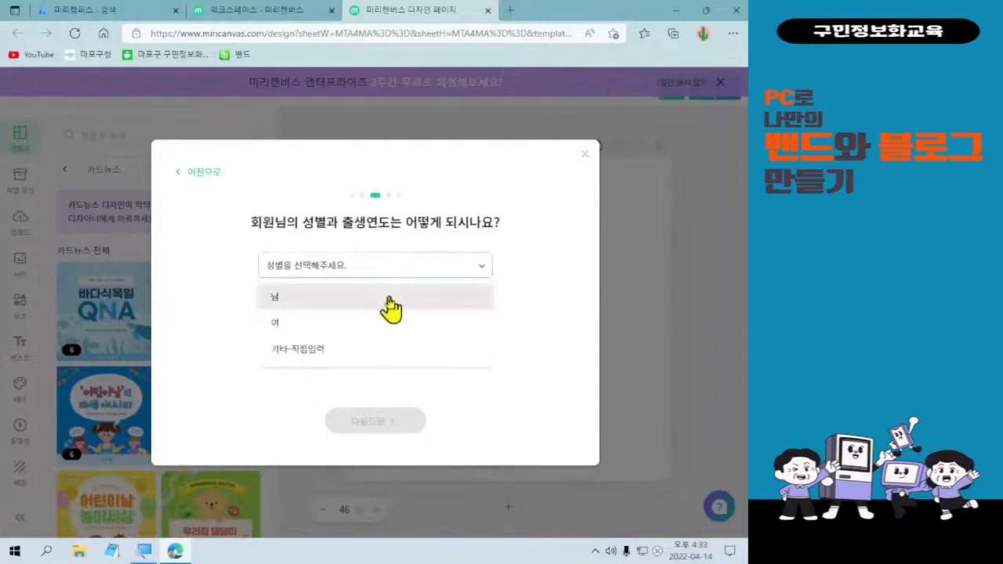
click(389, 321)
click(404, 298)
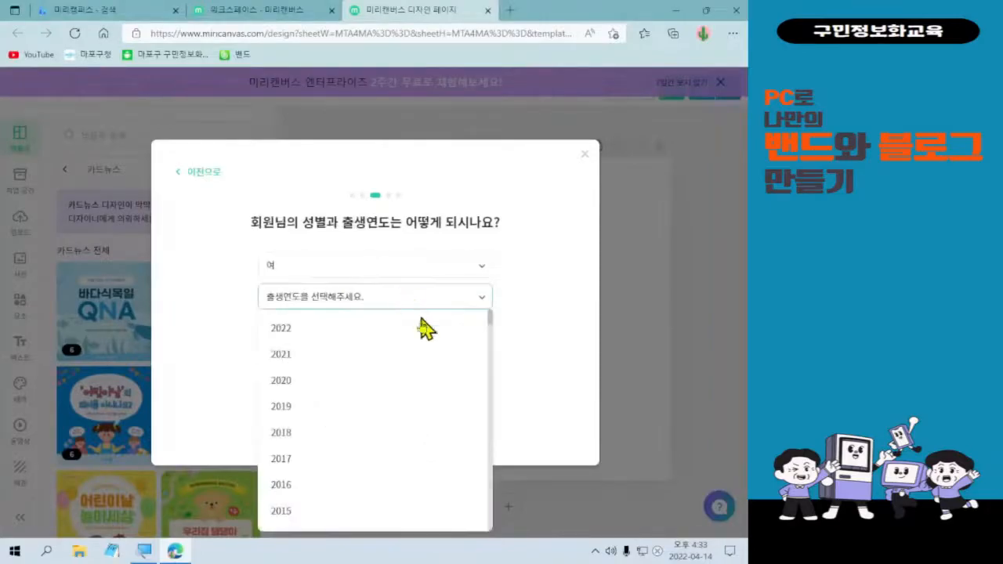
scroll(416, 365, down, 4)
scroll(419, 375, down, 6)
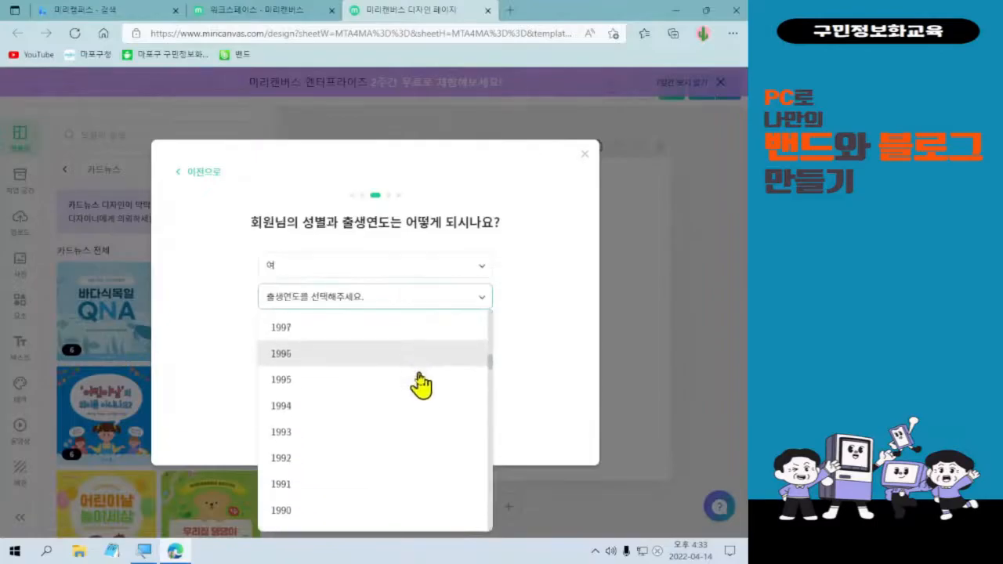
click(409, 484)
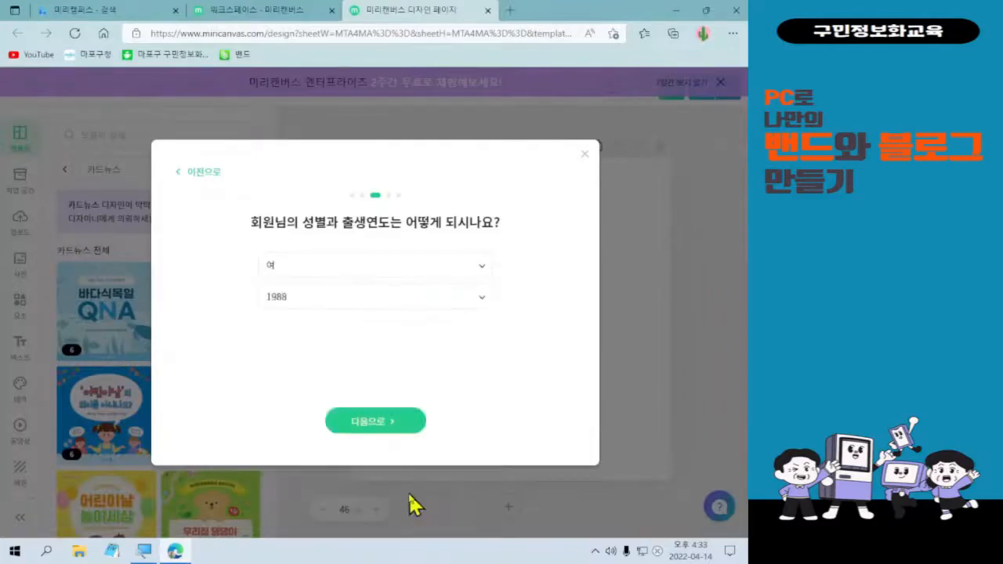
click(399, 431)
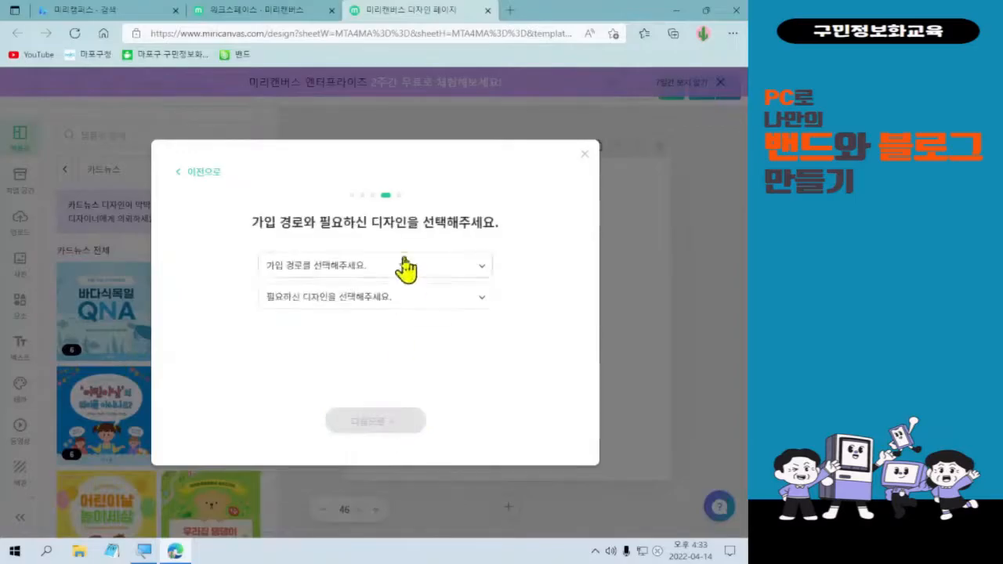
Select 포털 검색 as the sign-up source and 카드뉴스 as the needed design, then submit.
click(386, 267)
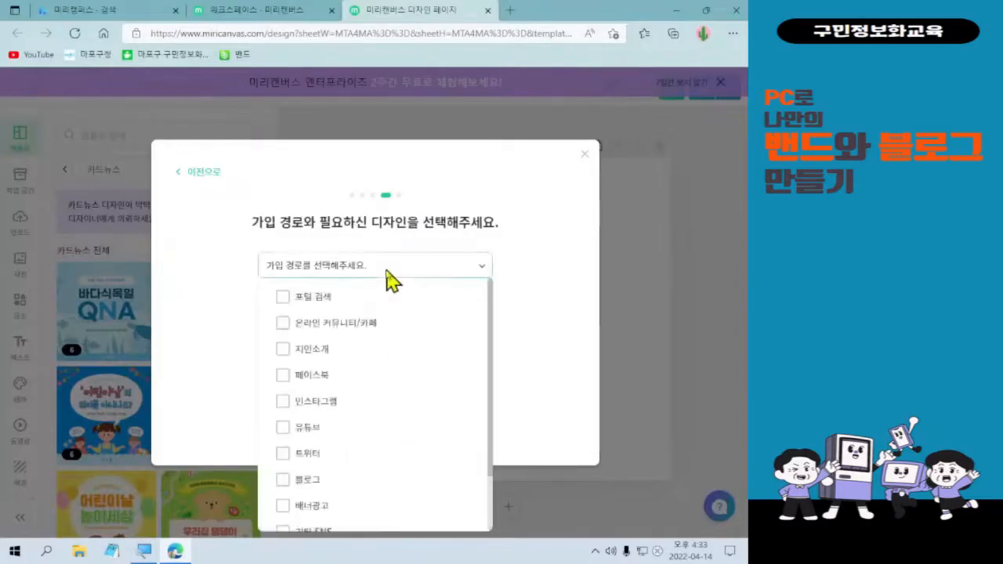
click(379, 297)
click(517, 283)
click(467, 300)
click(416, 353)
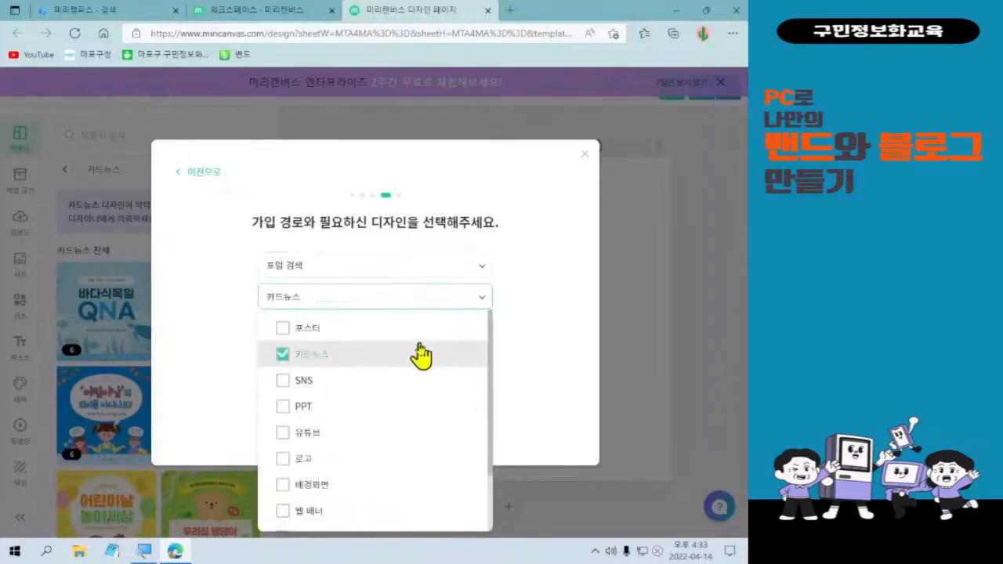
click(577, 354)
click(413, 419)
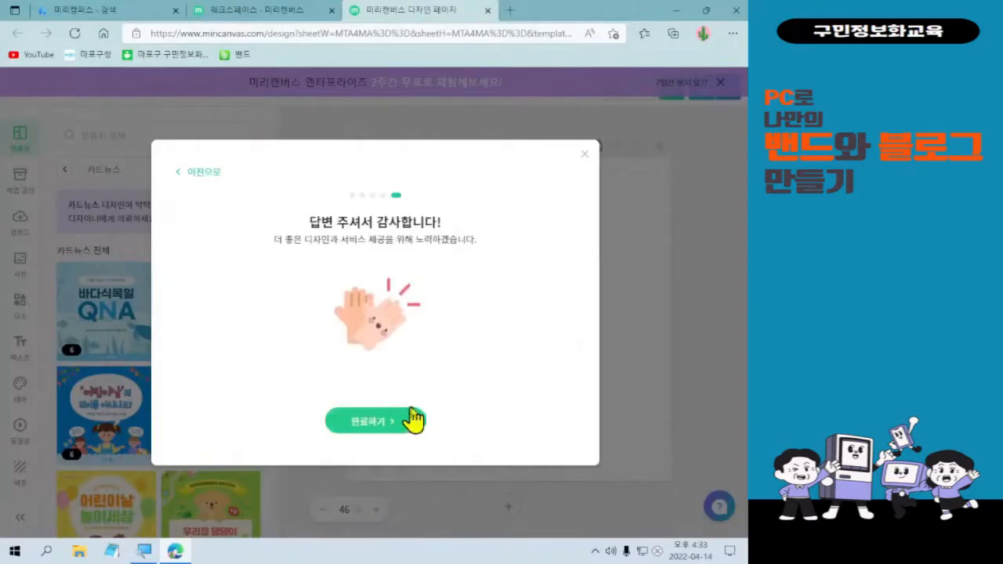
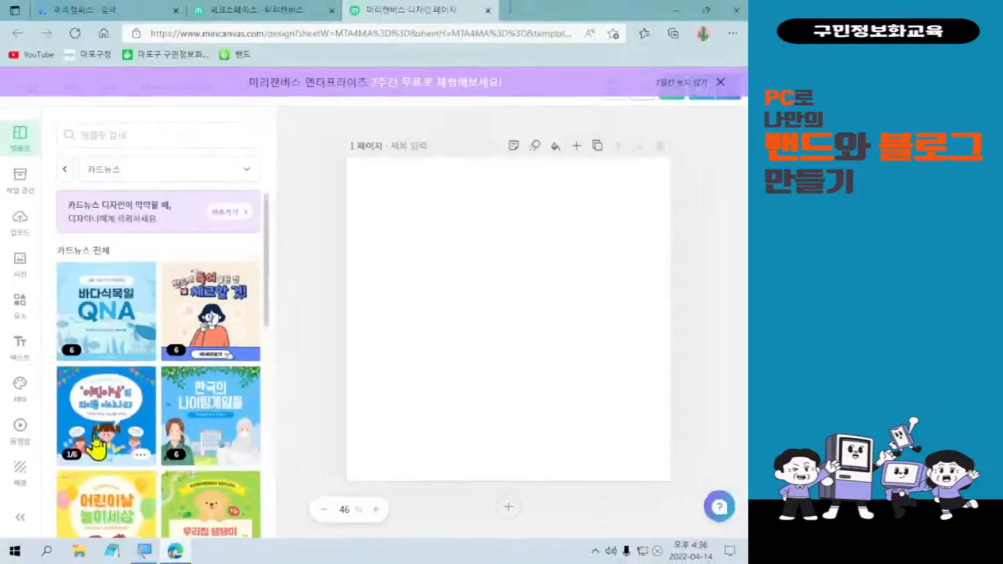
scroll(340, 519, down, 5)
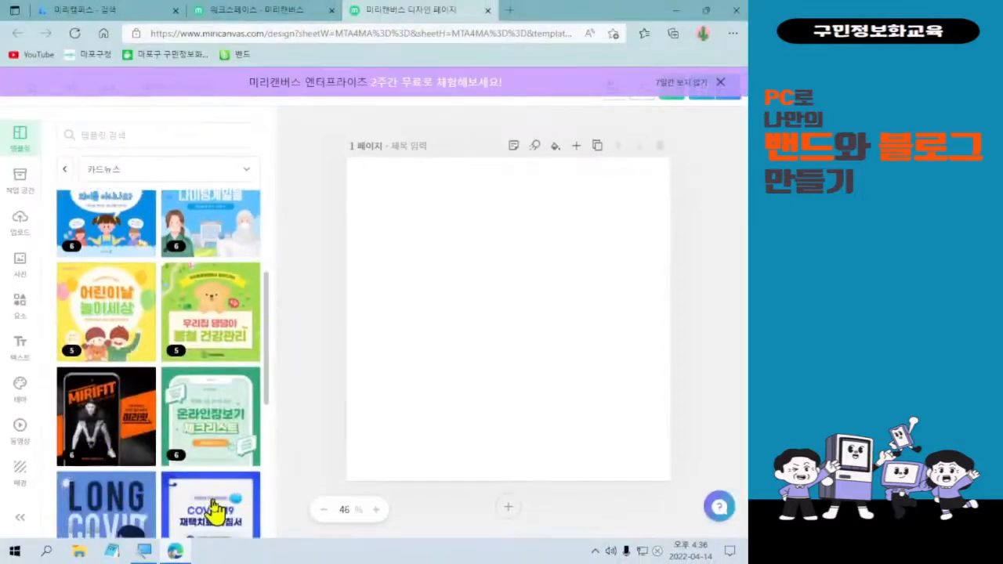
scroll(211, 508, down, 1)
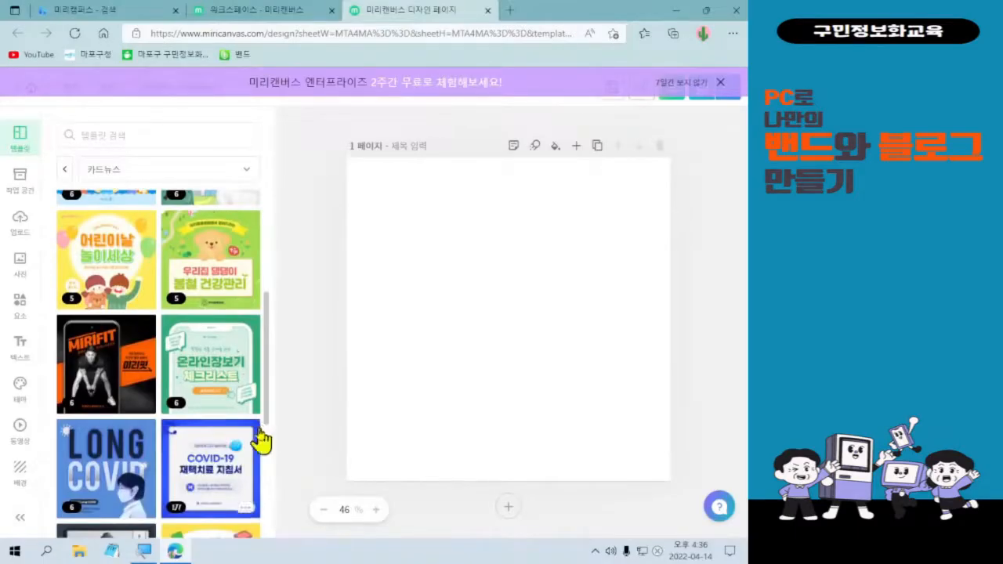
mouse_move(207, 468)
scroll(208, 468, down, 2)
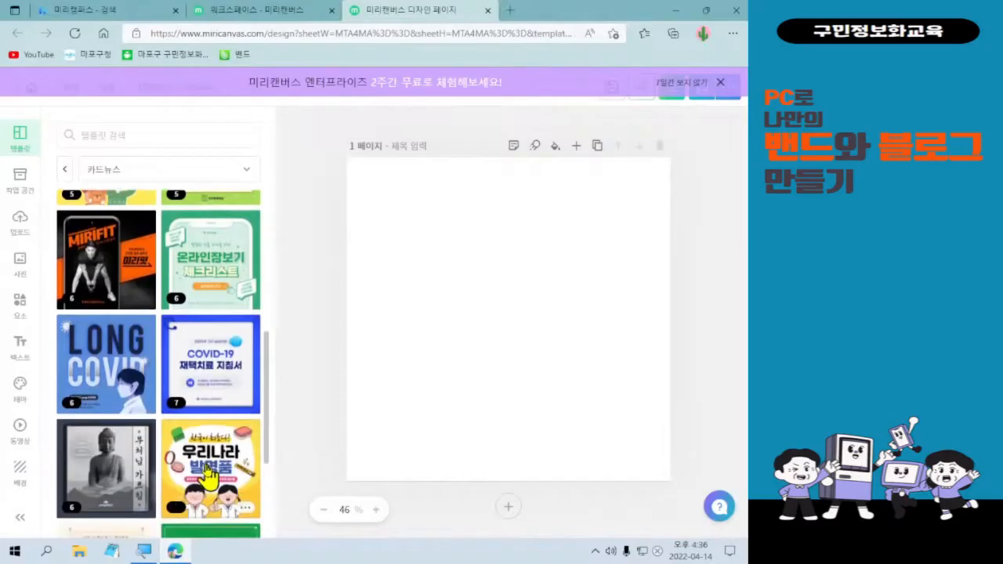
scroll(181, 474, up, 2)
scroll(182, 474, up, 5)
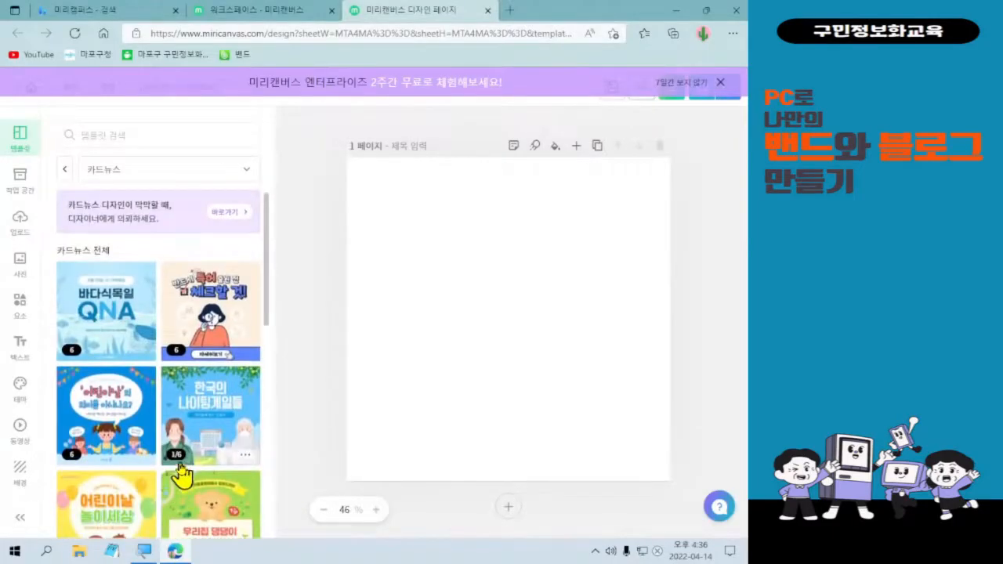
scroll(182, 474, down, 5)
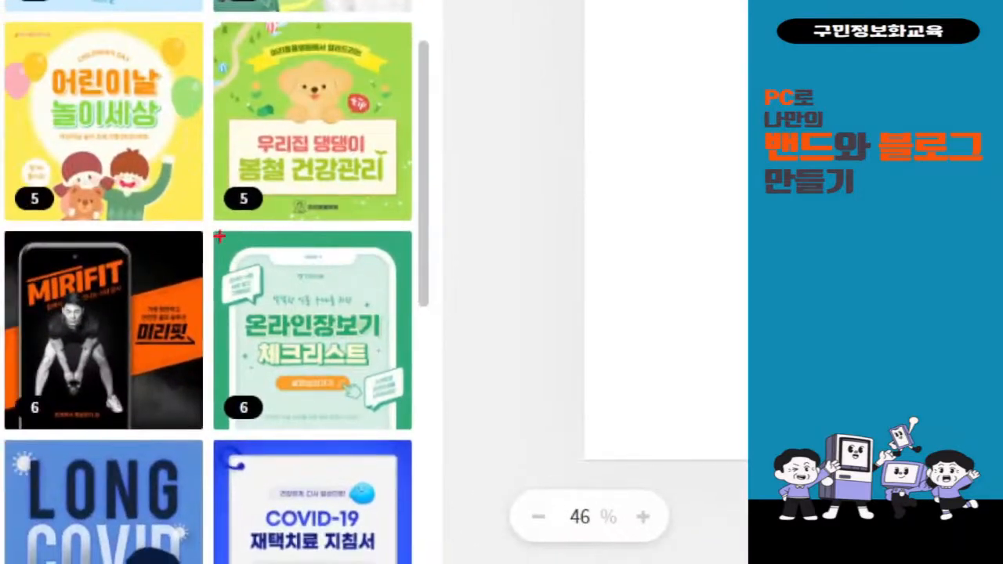
mouse_move(194, 233)
mouse_down()
mouse_move(375, 395)
mouse_move(425, 459)
mouse_up()
mouse_move(466, 298)
mouse_down()
mouse_move(475, 345)
mouse_move(510, 270)
mouse_up()
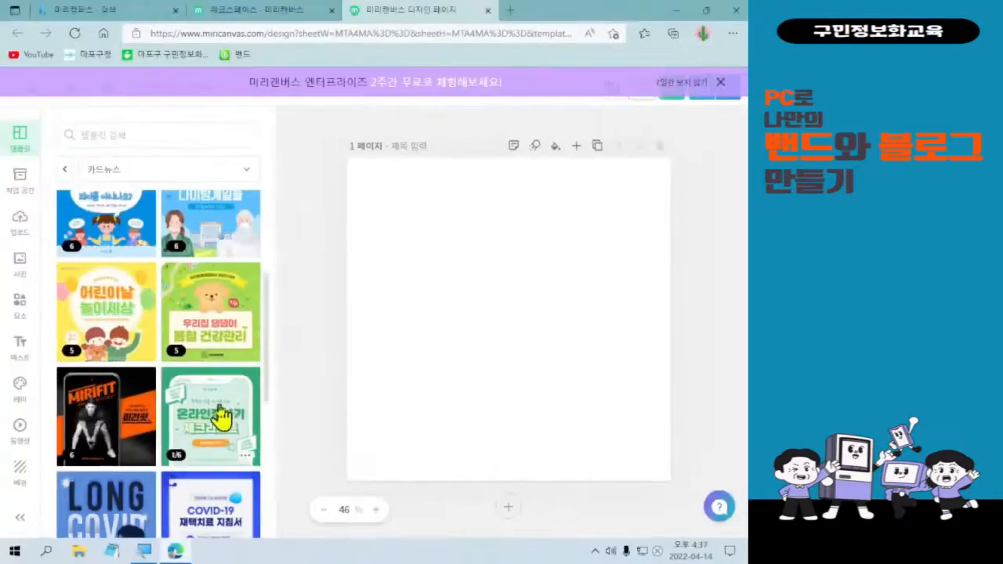
Apply the green 온라인장보기 체크리스트 card-news template to the blank first page.
click(335, 331)
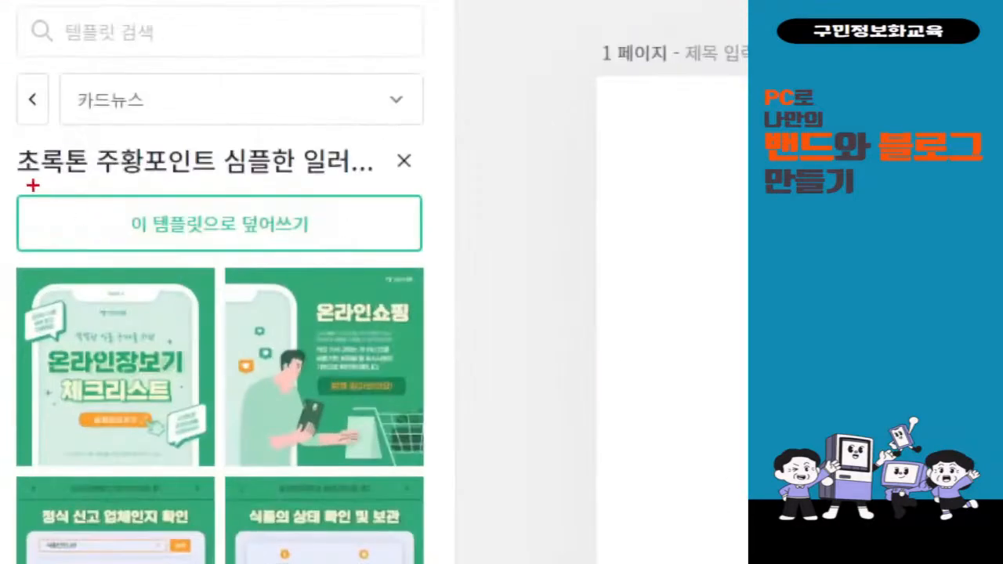
drag(63, 214, 223, 262)
mouse_move(353, 233)
mouse_down()
mouse_move(537, 385)
mouse_move(610, 419)
mouse_up()
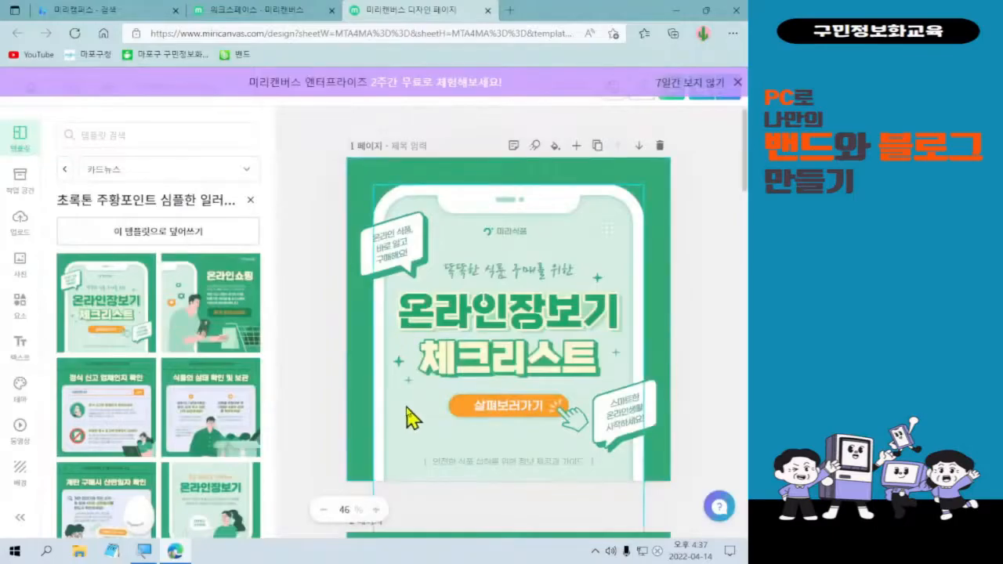
key(ctrl+l)
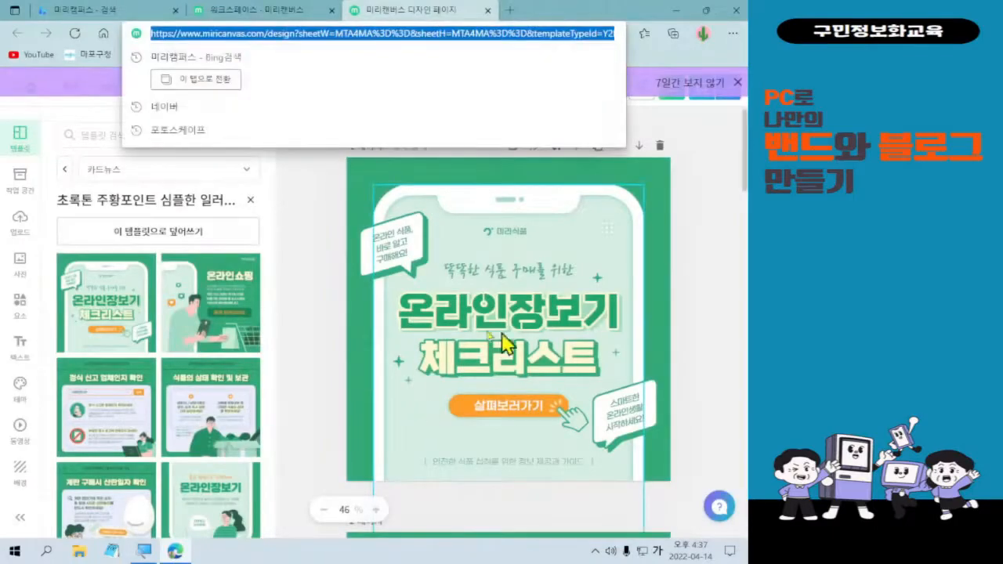
click(321, 331)
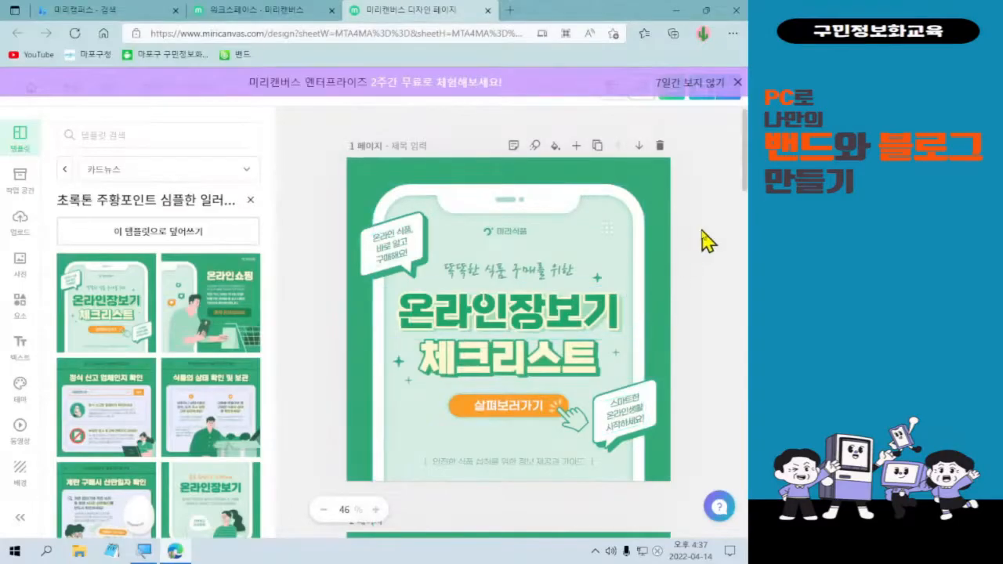
scroll(701, 240, down, 3)
scroll(708, 241, down, 6)
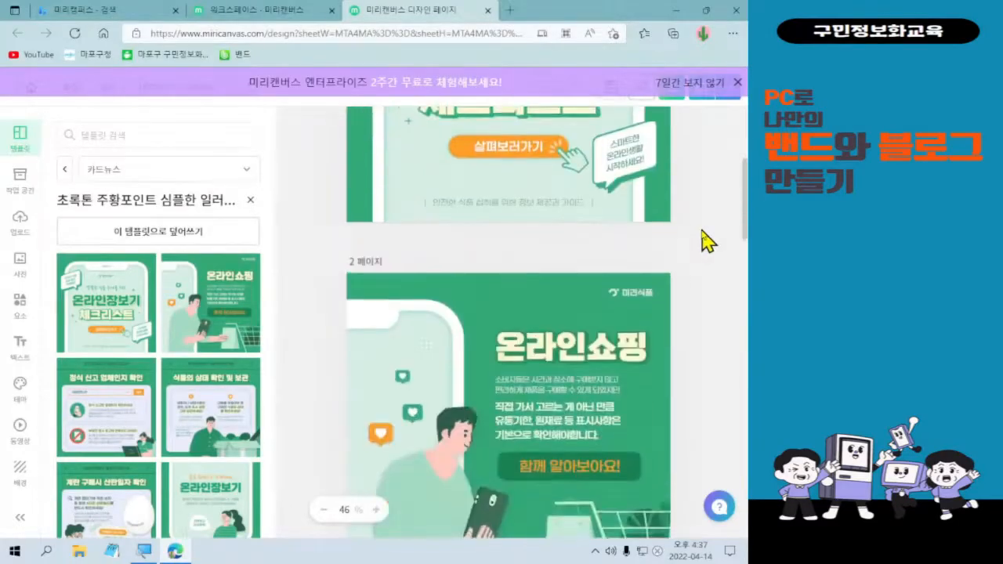
scroll(697, 284, down, 10)
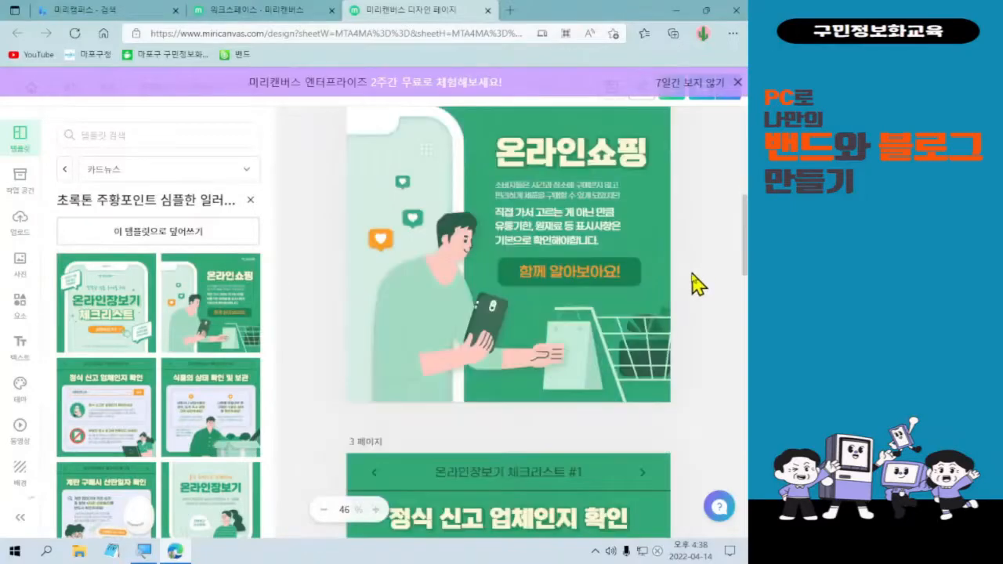
scroll(694, 287, down, 15)
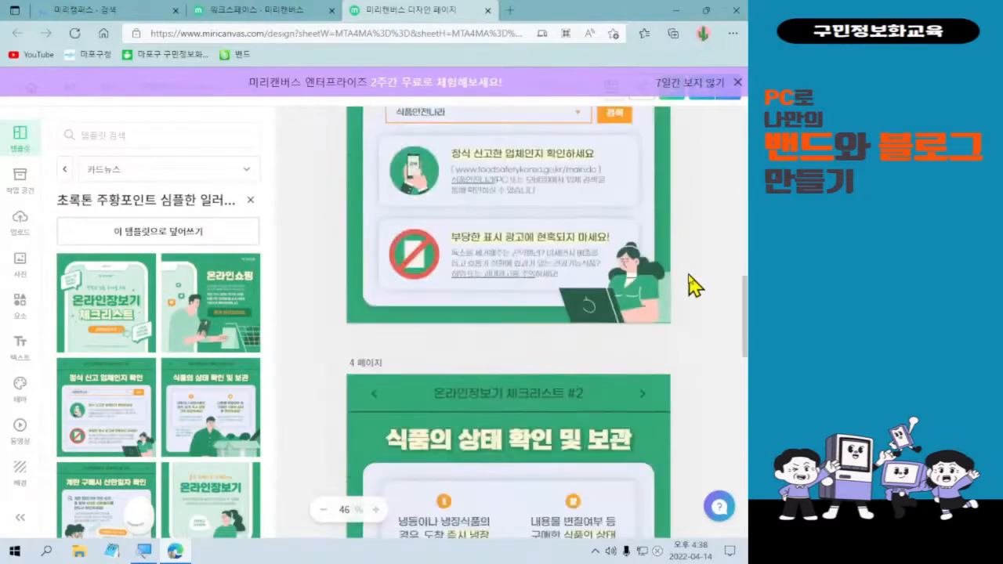
scroll(695, 287, down, 9)
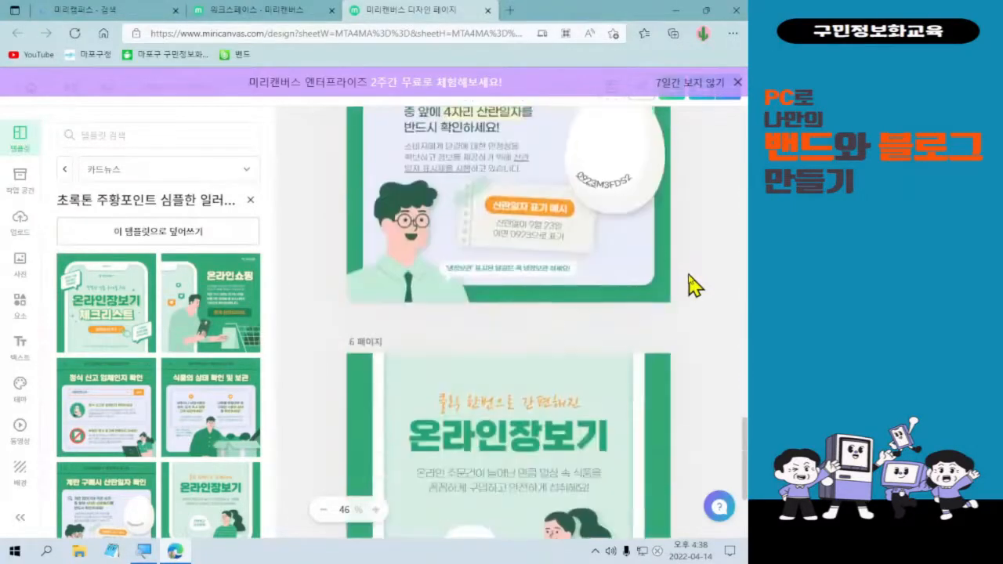
scroll(695, 308, up, 15)
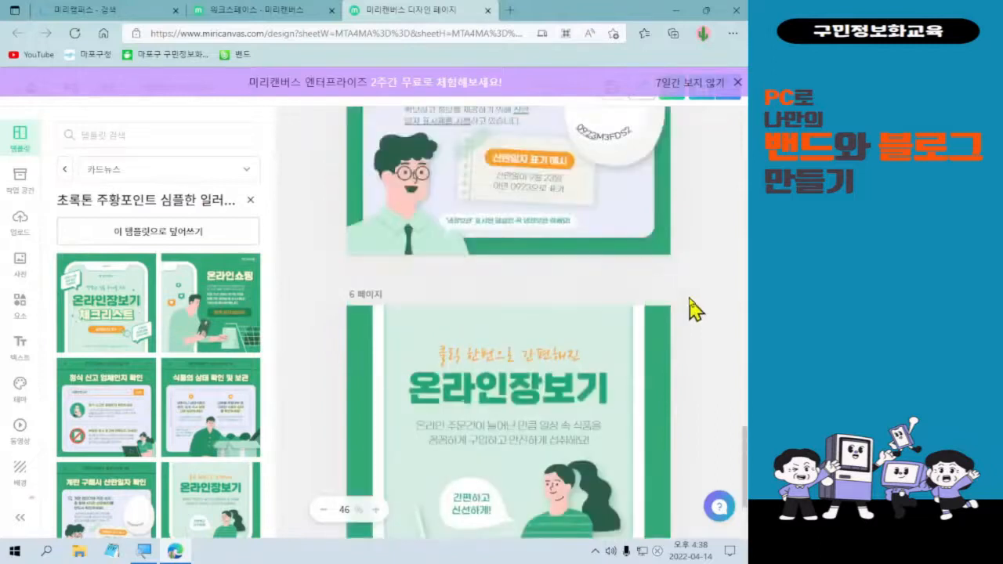
scroll(682, 297, up, 20)
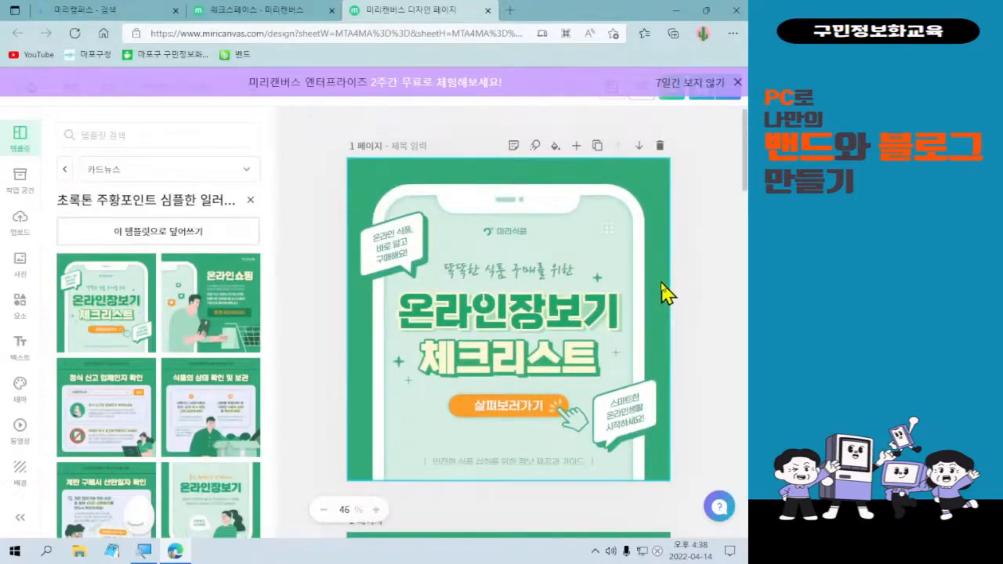
Close the browser menu and hide the enterprise trial banner for 7 days.
key(alt+f)
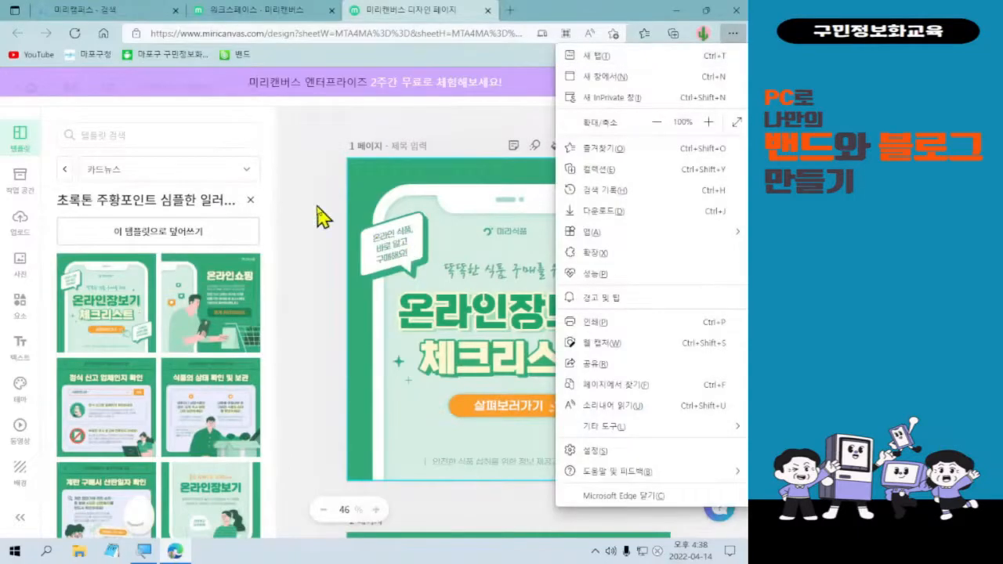
click(319, 217)
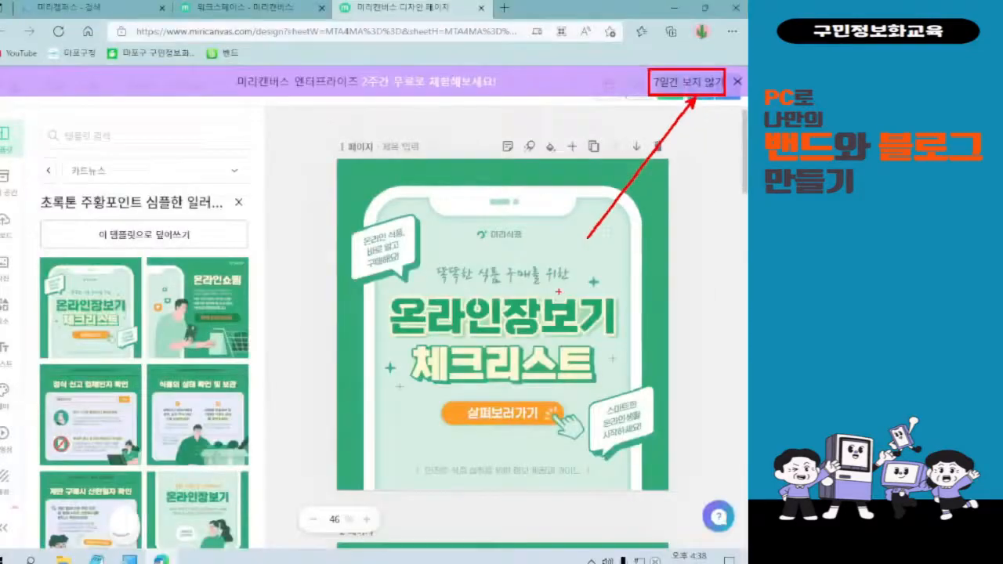
click(688, 82)
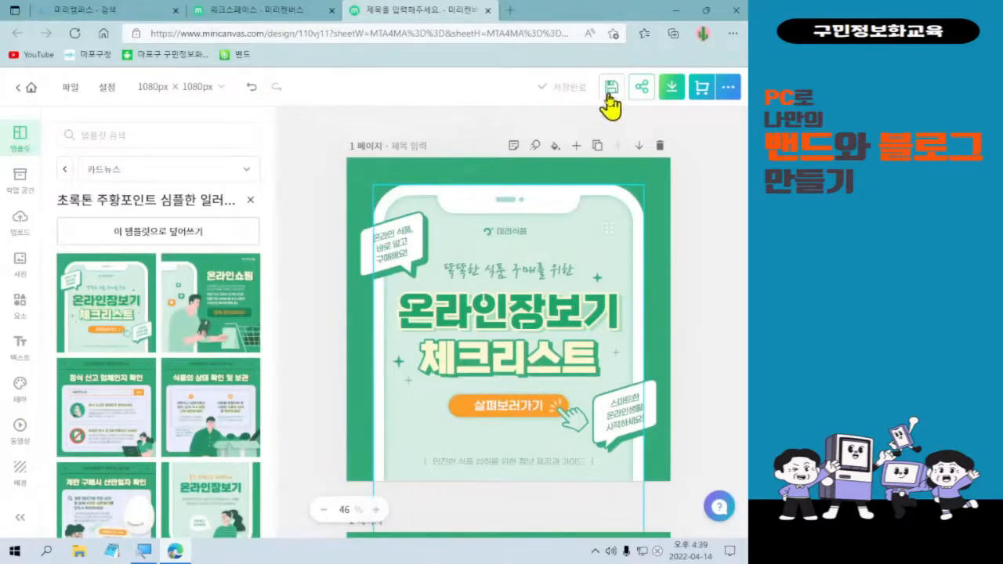
Look through the design's extra options and File menu, then close them.
click(729, 88)
click(729, 89)
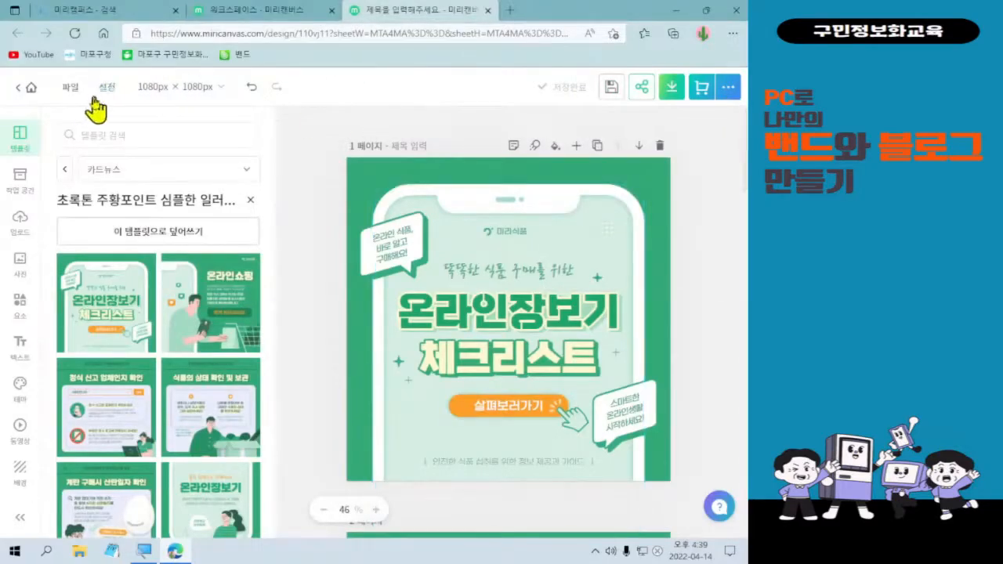
click(72, 88)
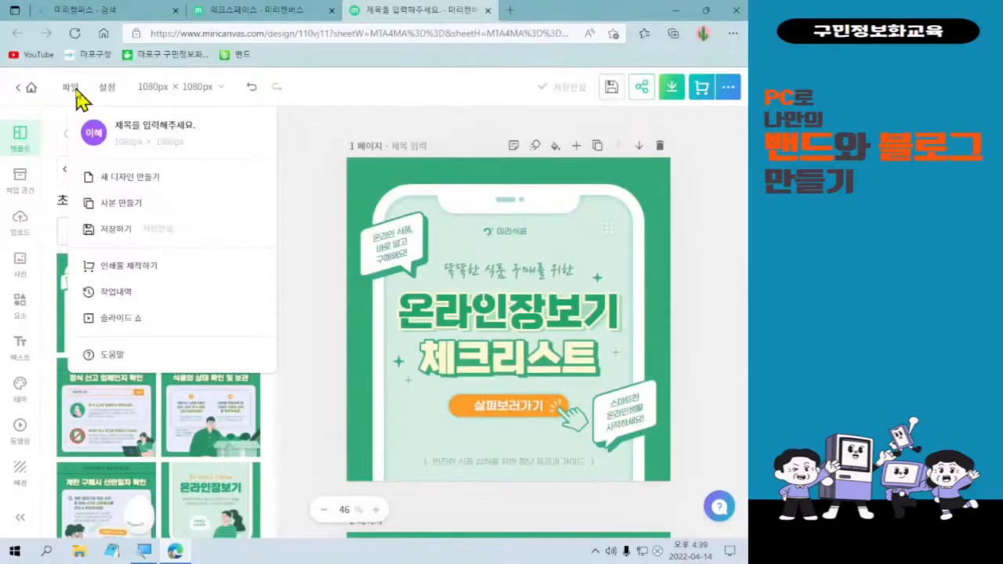
click(76, 89)
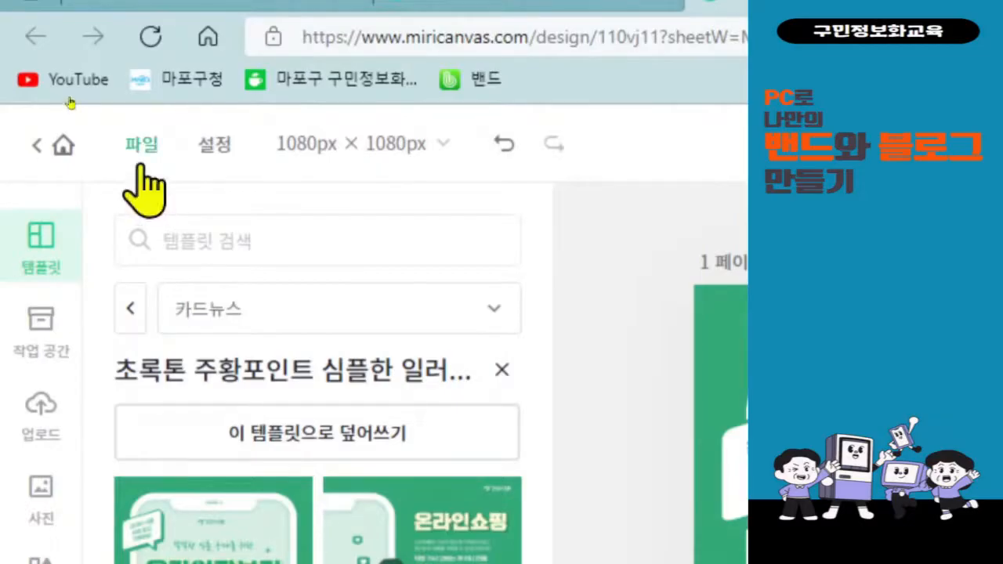
Set the design title to 공지글 in the File menu and check the new name.
click(140, 151)
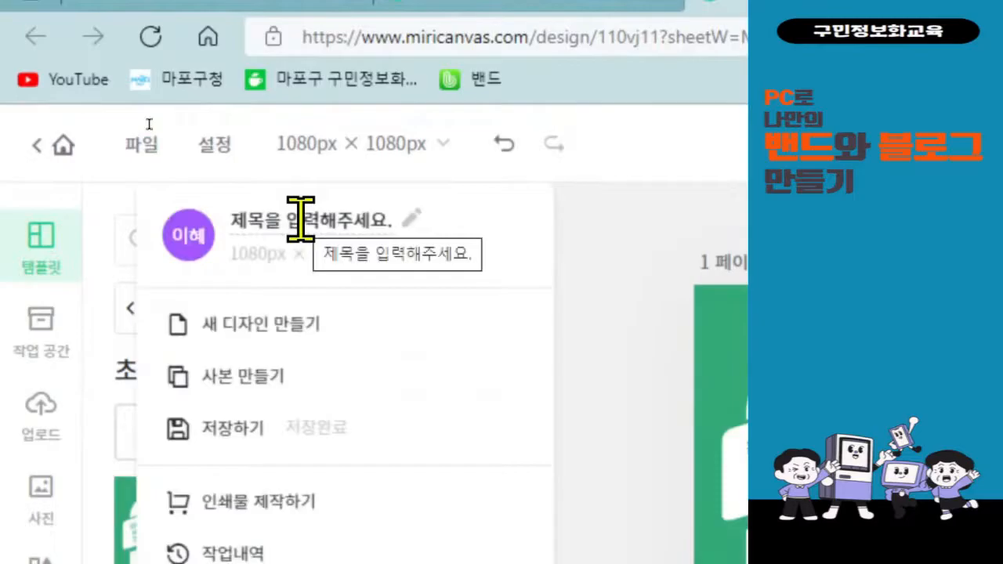
click(300, 219)
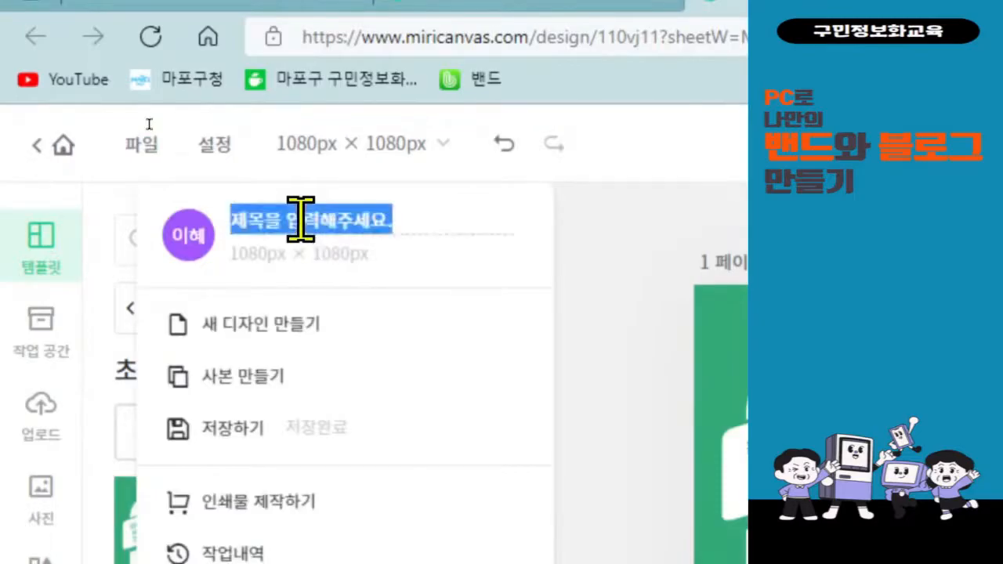
text(공지)
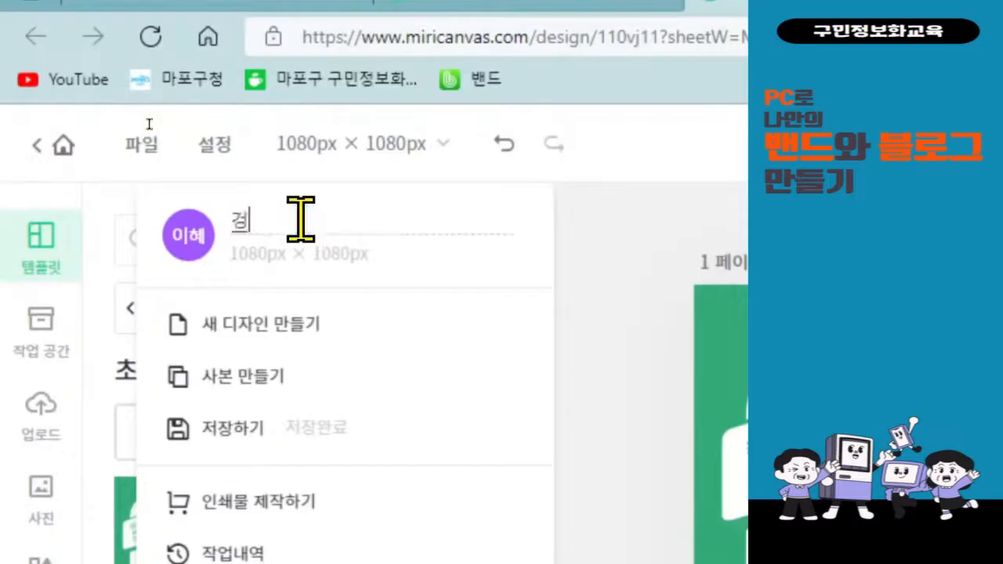
key(BackSpace)
key(BackSpace)
text(공지글)
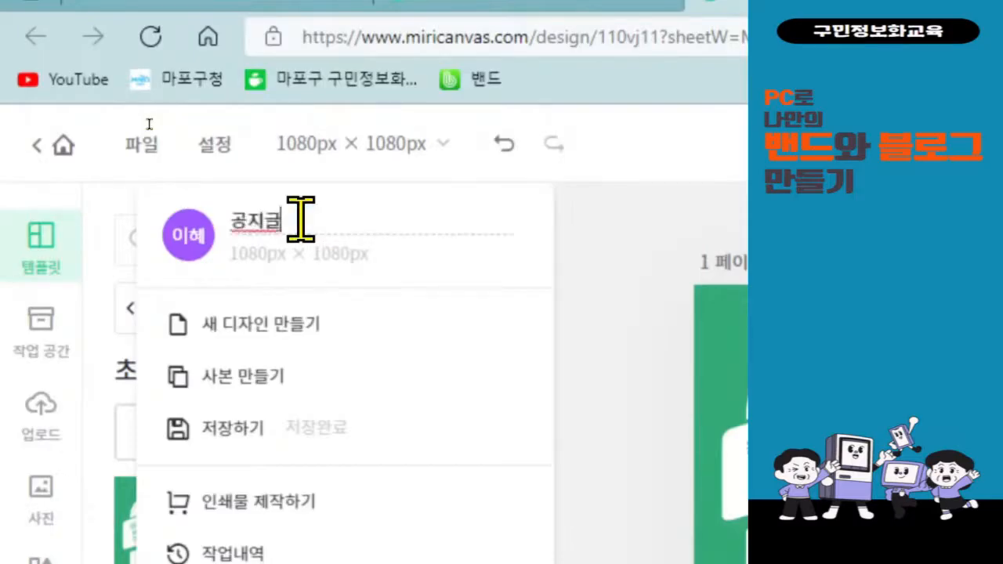
key(Return)
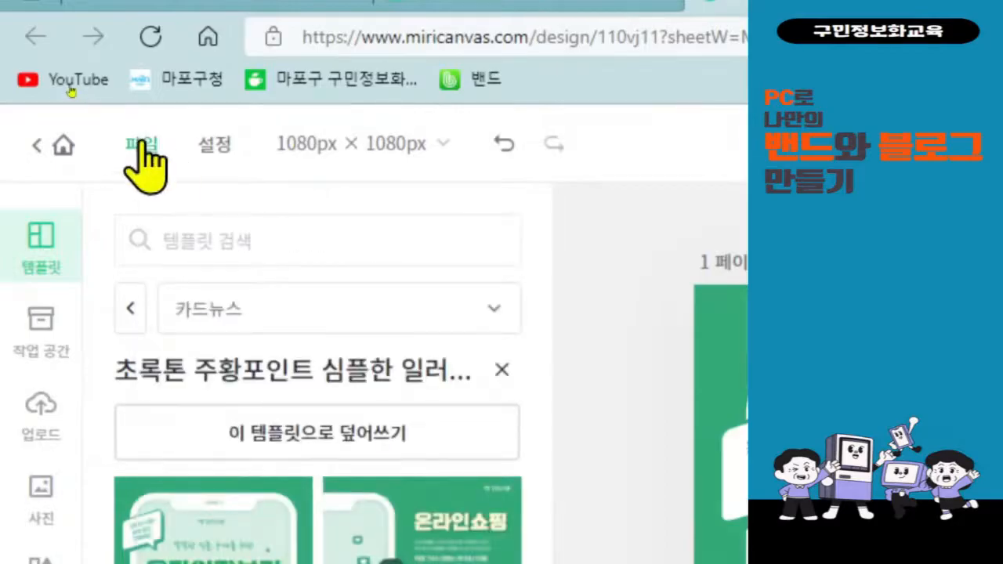
click(142, 144)
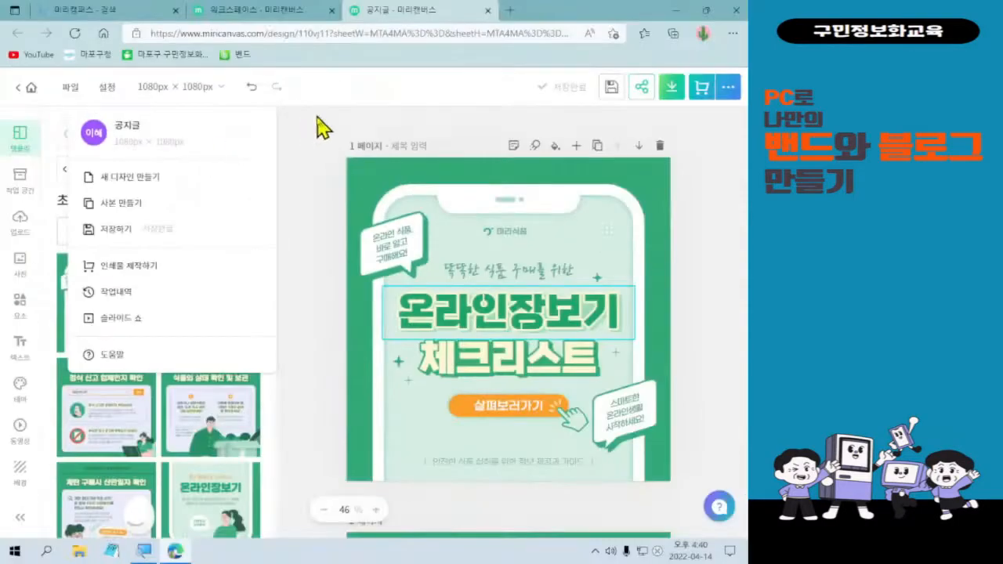
Close the File menu and select the 미리식품 logo group at the top of the card.
click(849, 262)
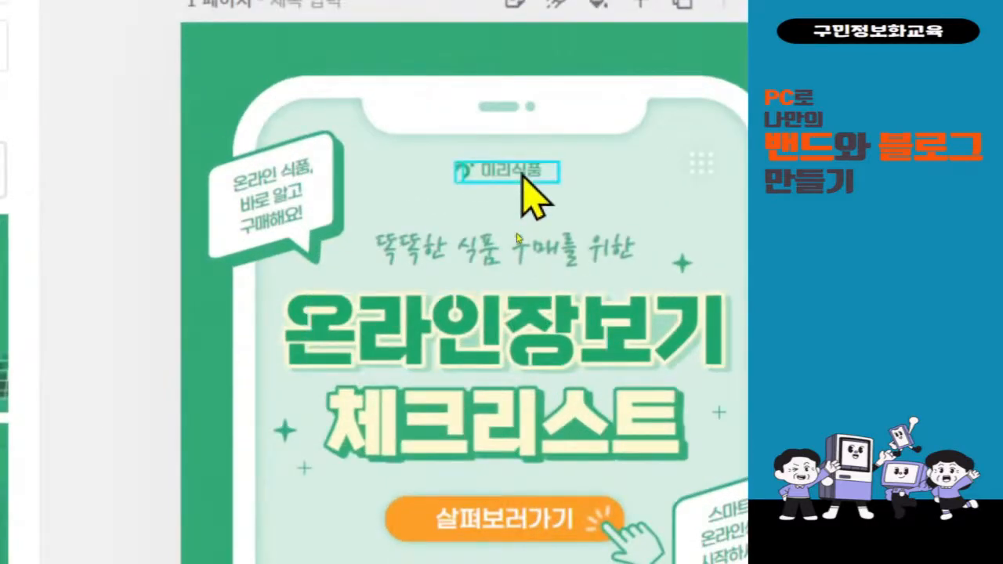
click(521, 174)
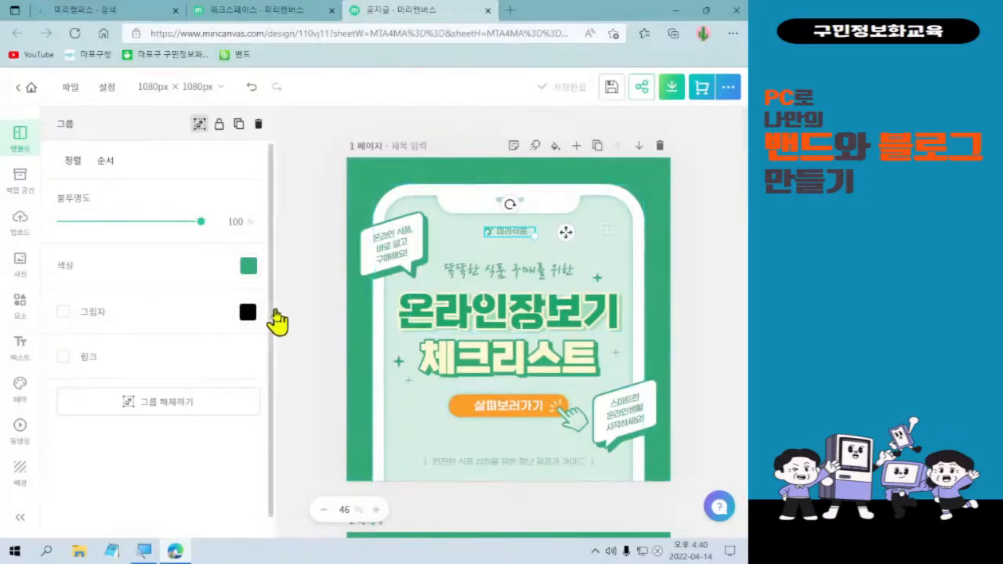
mouse_move(42, 104)
mouse_down()
mouse_move(262, 385)
mouse_move(260, 536)
mouse_up()
drag(473, 219, 556, 249)
drag(263, 194, 474, 231)
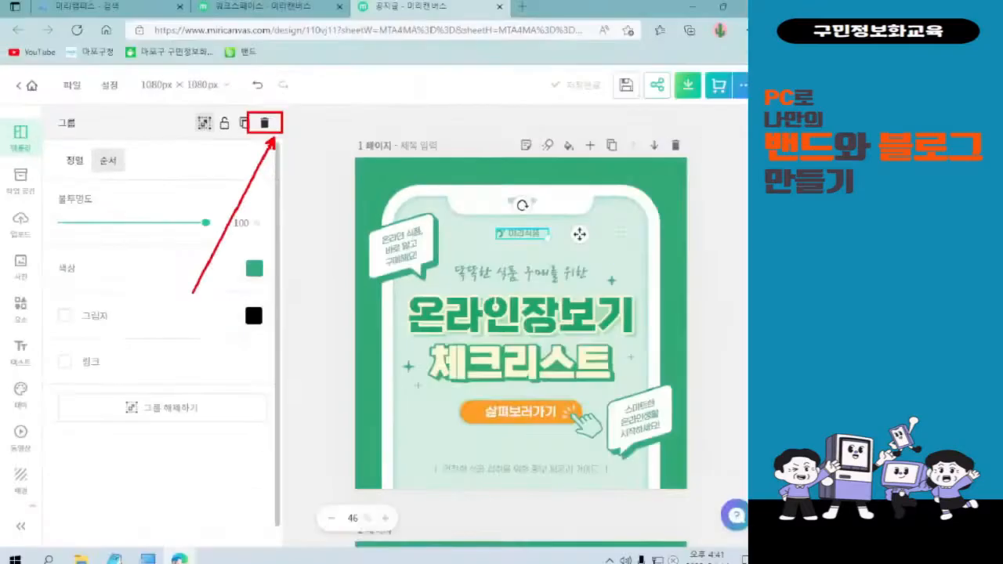
Delete the 미리식품 logo group, then the caption line at the bottom of the card.
click(258, 125)
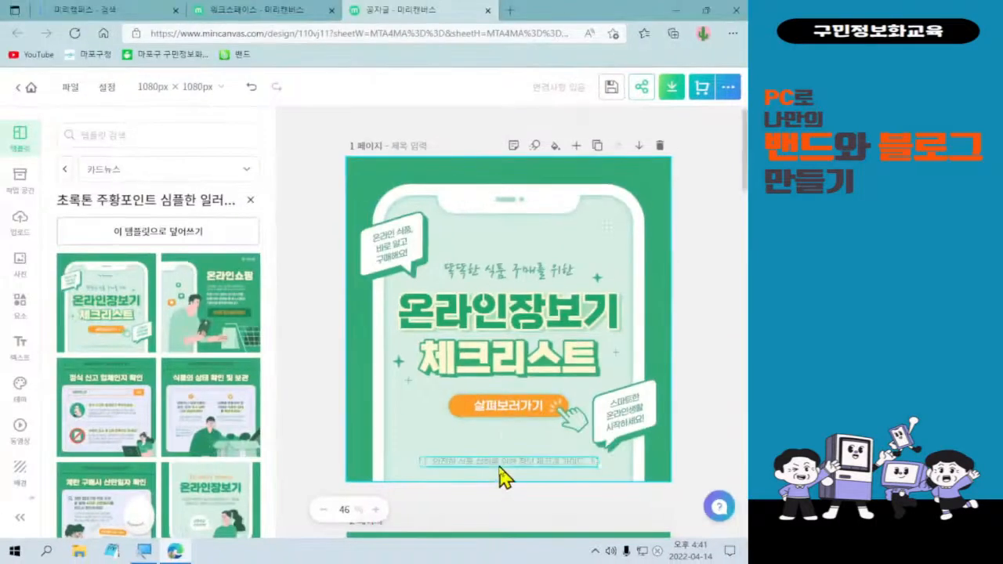
click(462, 461)
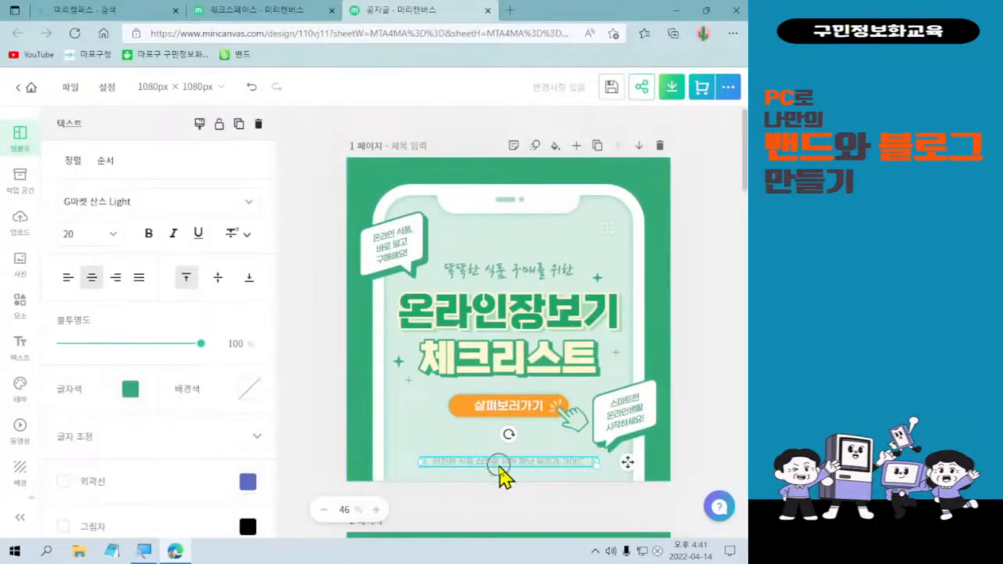
click(173, 233)
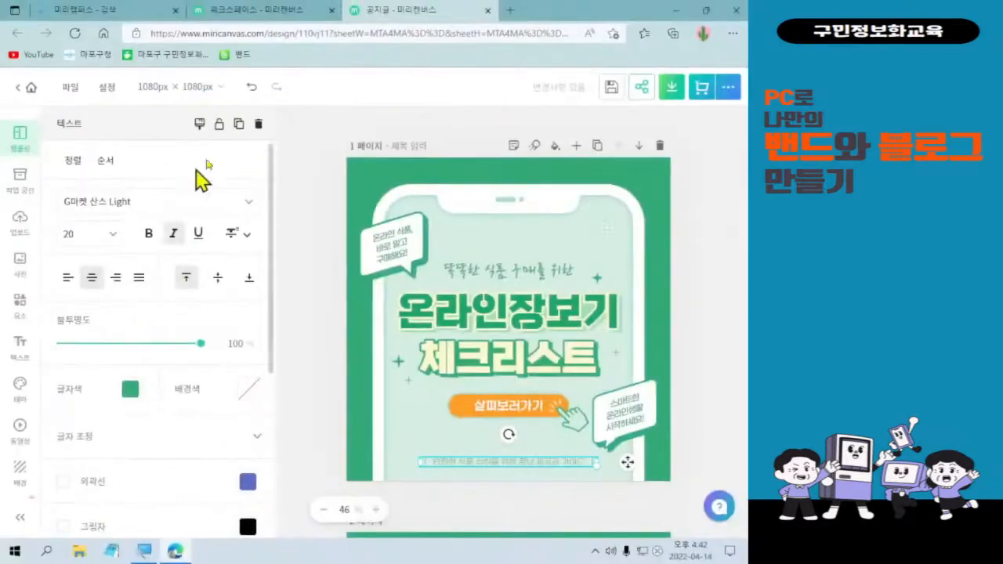
click(260, 127)
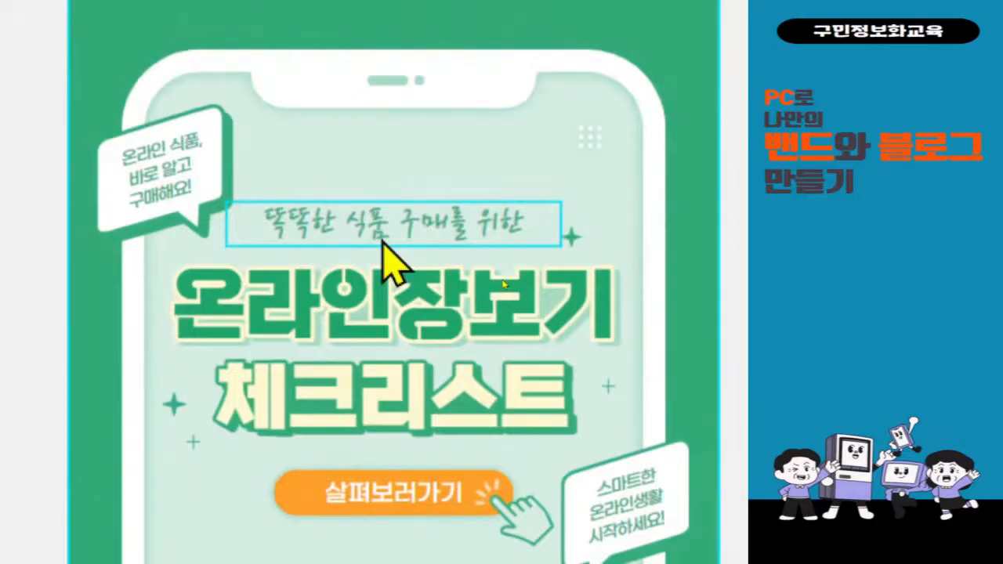
Replace the subtitle text 똑똑한 식품 구매를 위한 with 우리 밴드를 위한.
click(383, 242)
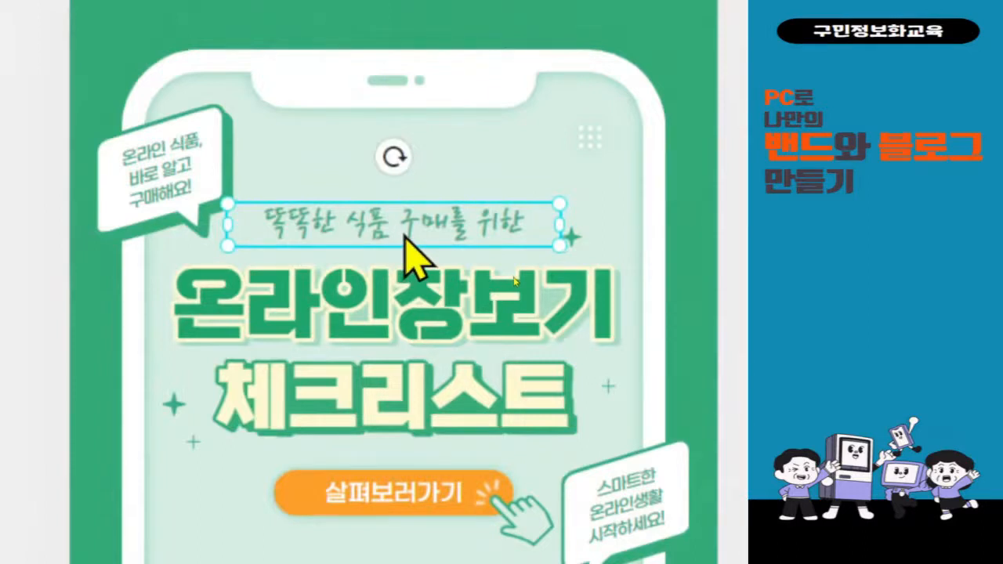
double_click(405, 235)
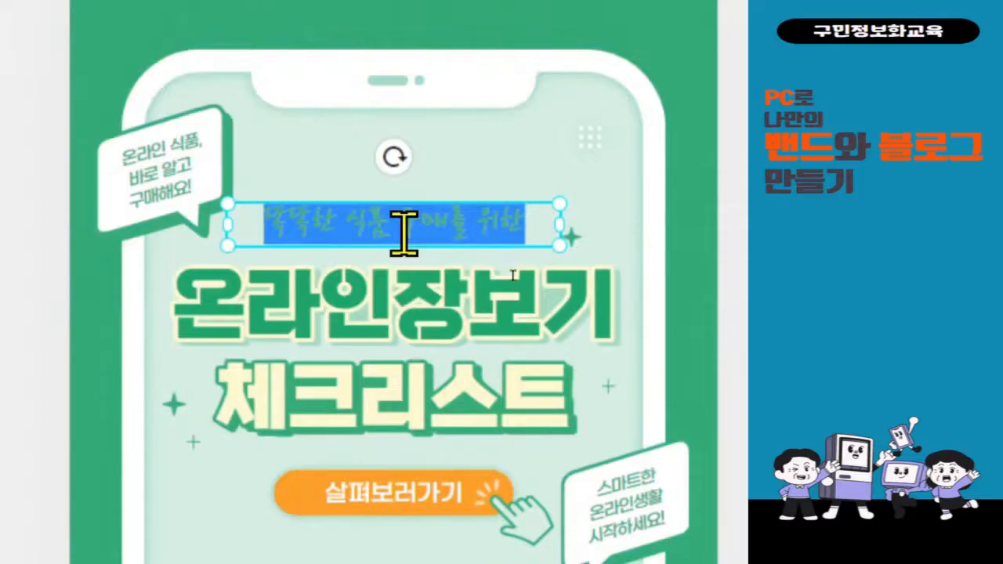
key(BackSpace)
text(우리 밴드를 위한)
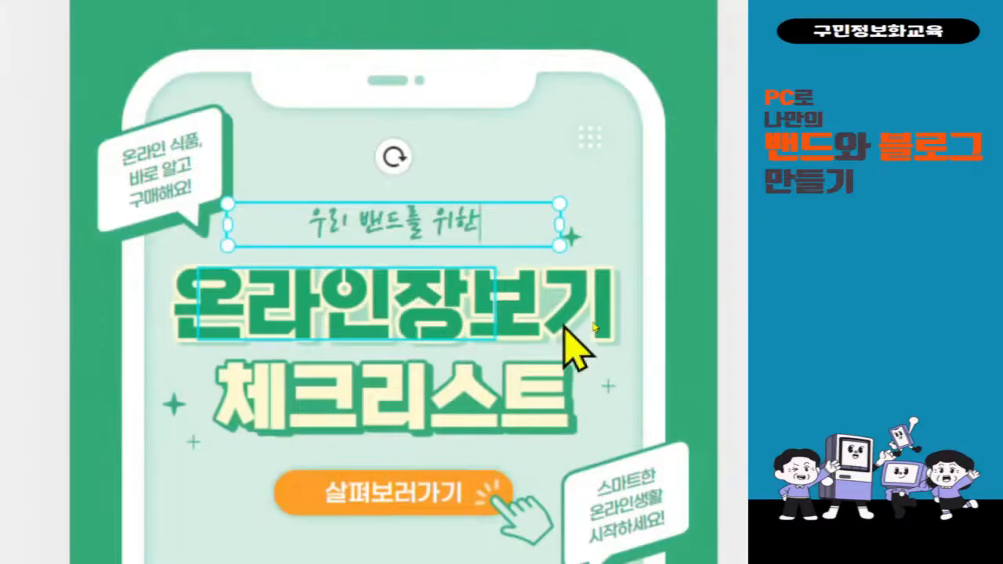
Change the main heading 온라인장보기 to 규칙을 정해요.
click(471, 313)
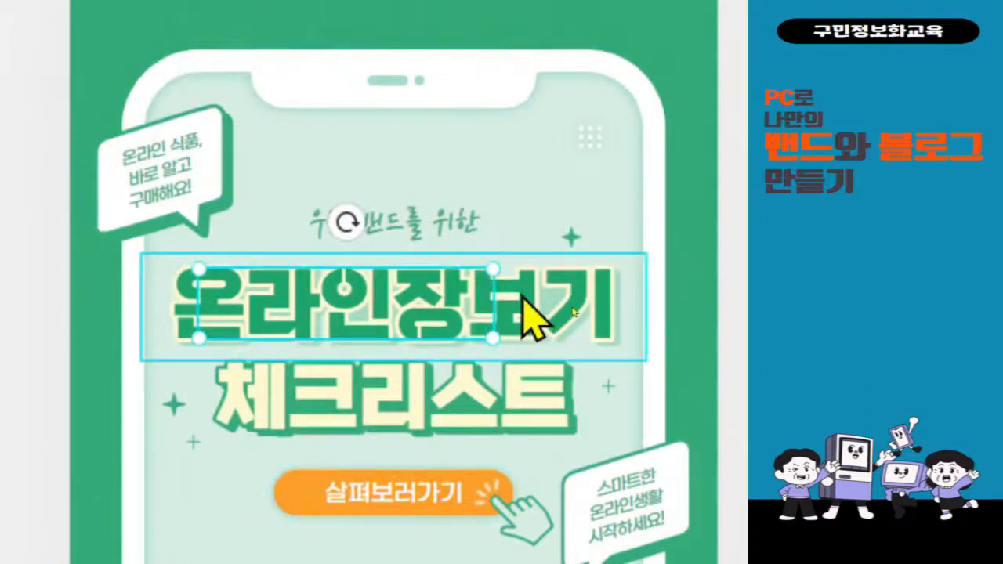
double_click(522, 293)
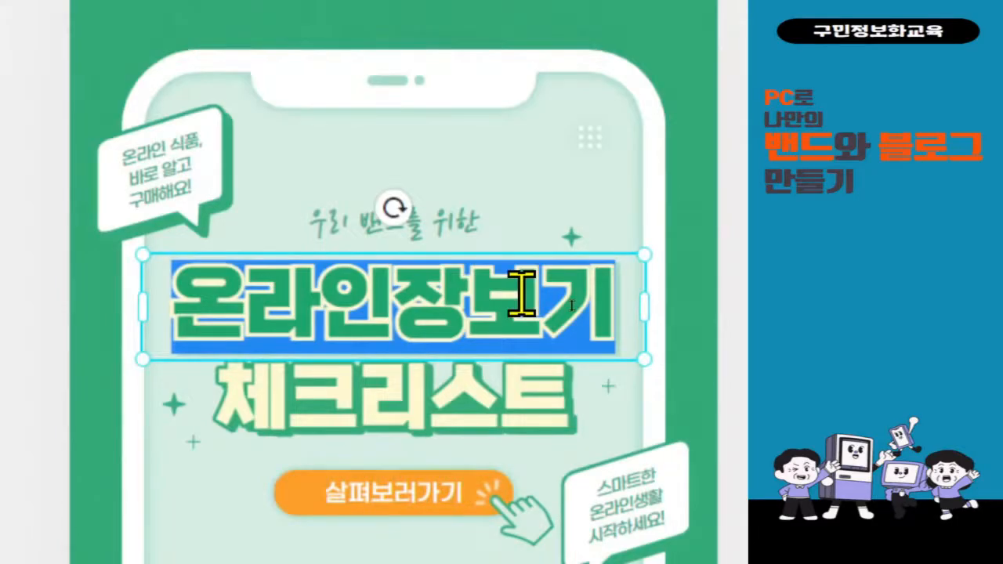
text(즐거운)
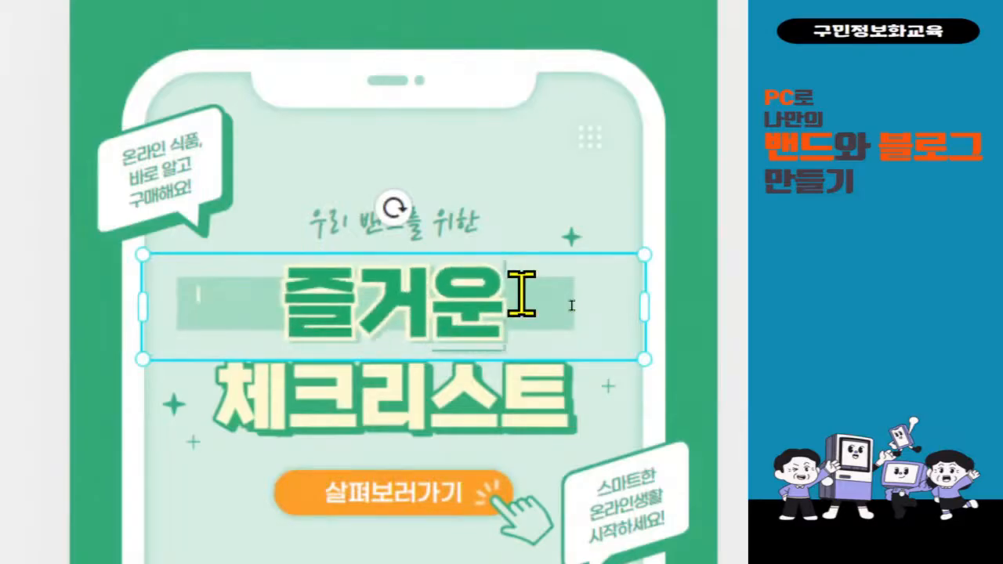
text(규)
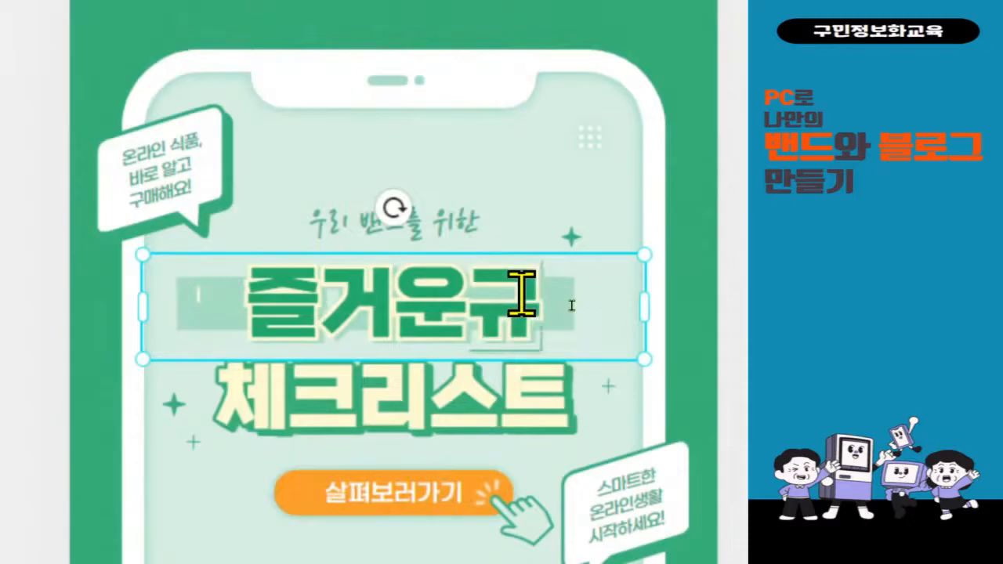
key(BackSpace)
key(BackSpace)
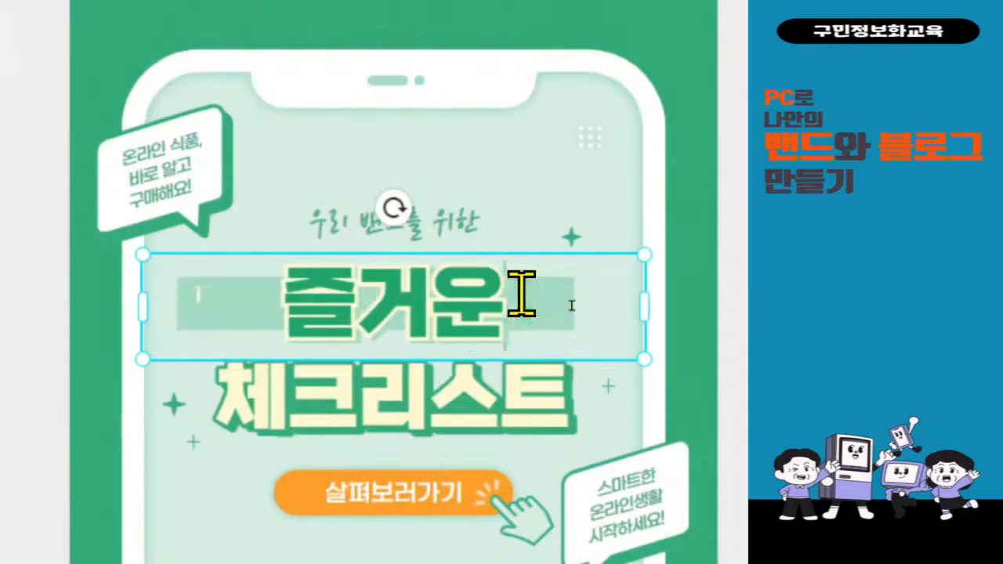
key(BackSpace)
key(BackSpace)
key(BackSpace)
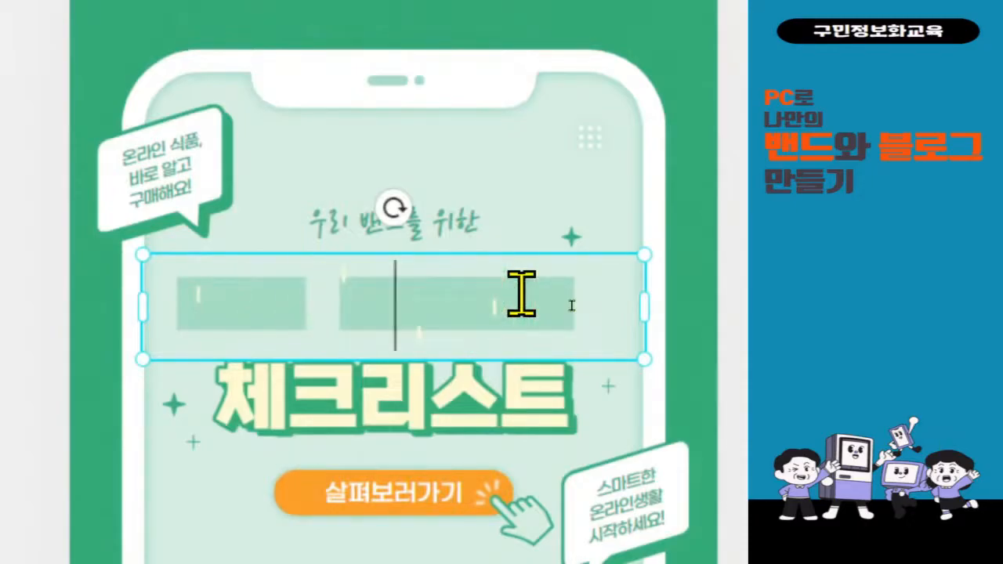
text(규칙ㅇ)
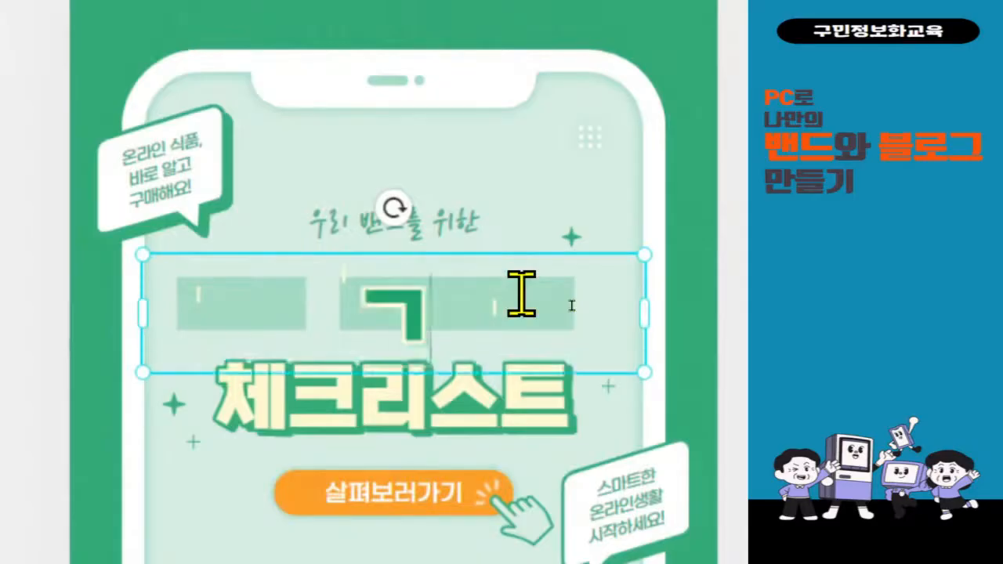
text(을 정ㅎ)
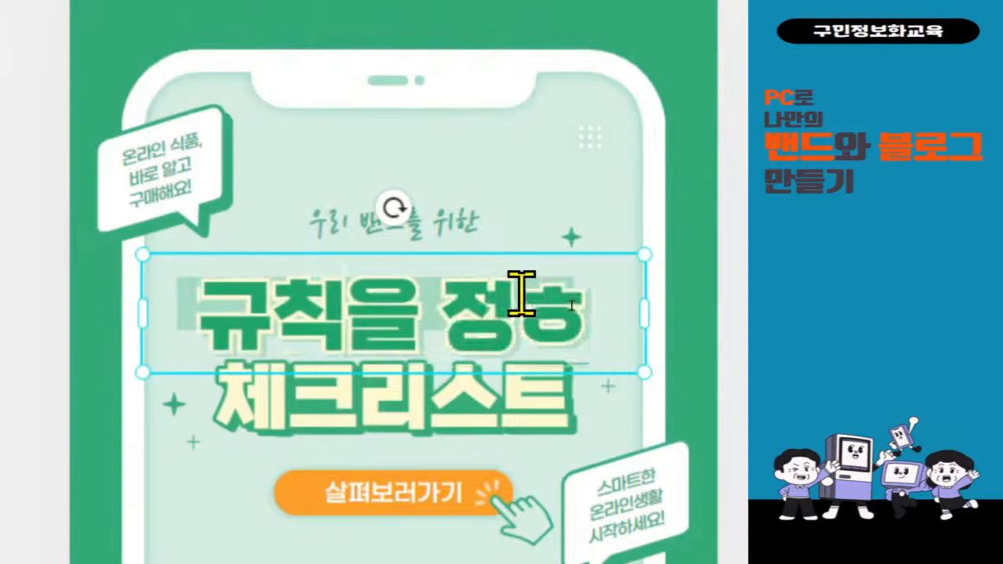
text(ㅐ요)
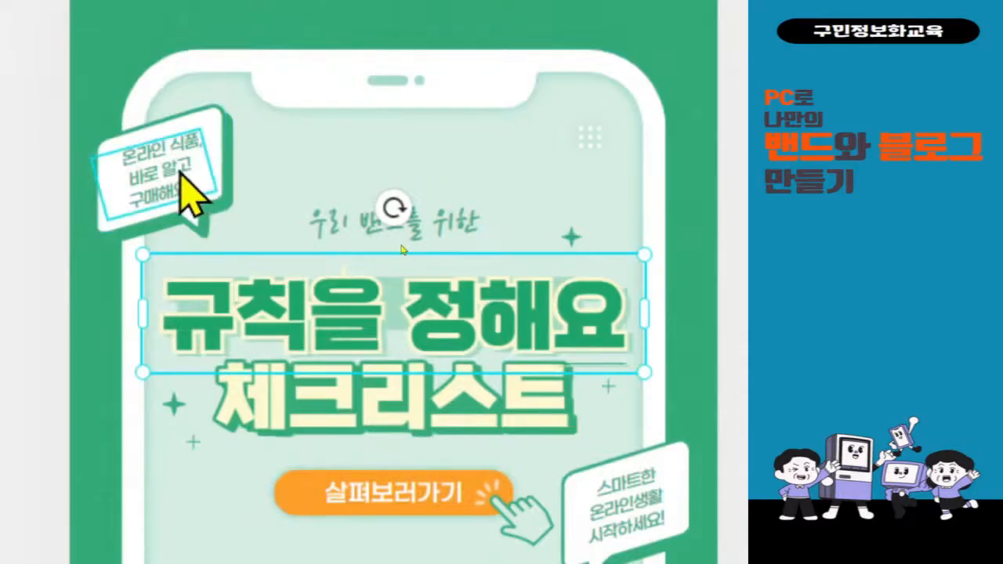
Start replacing the top-left speech-bubble text with 올바른 활용을.
click(182, 177)
click(179, 166)
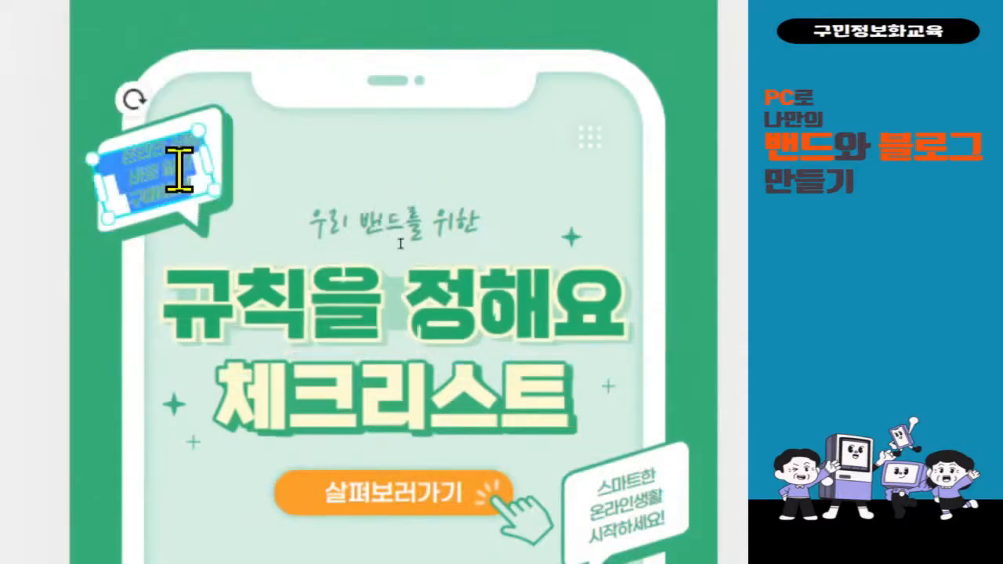
text(ㅇ올바른 활용)
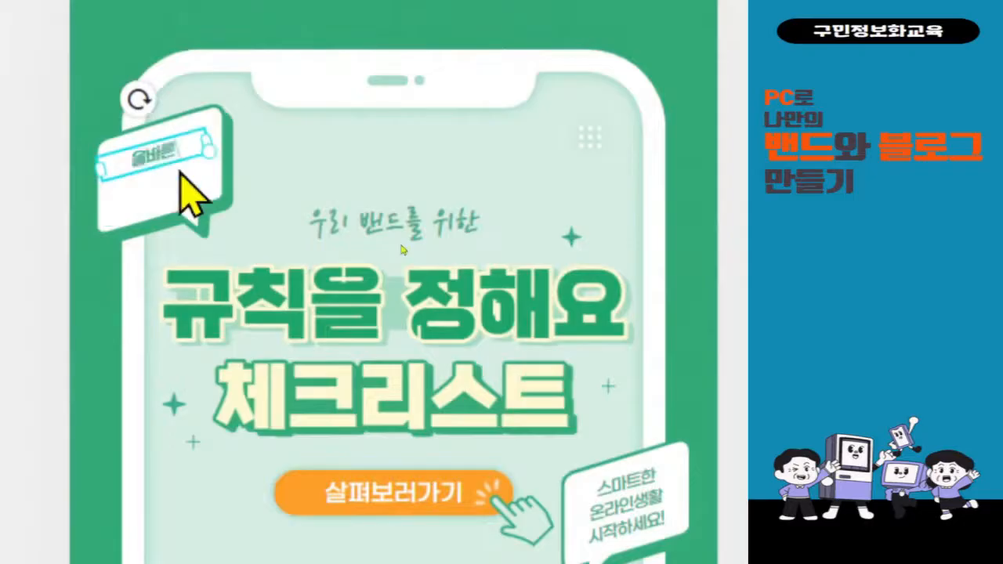
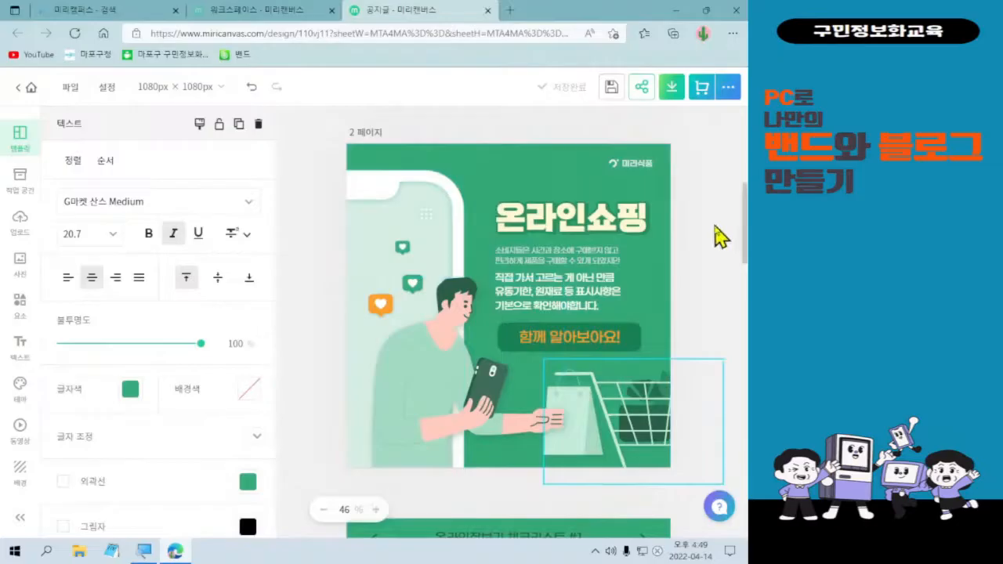
Delete the small brand logo group in page 2's top-right corner.
click(650, 174)
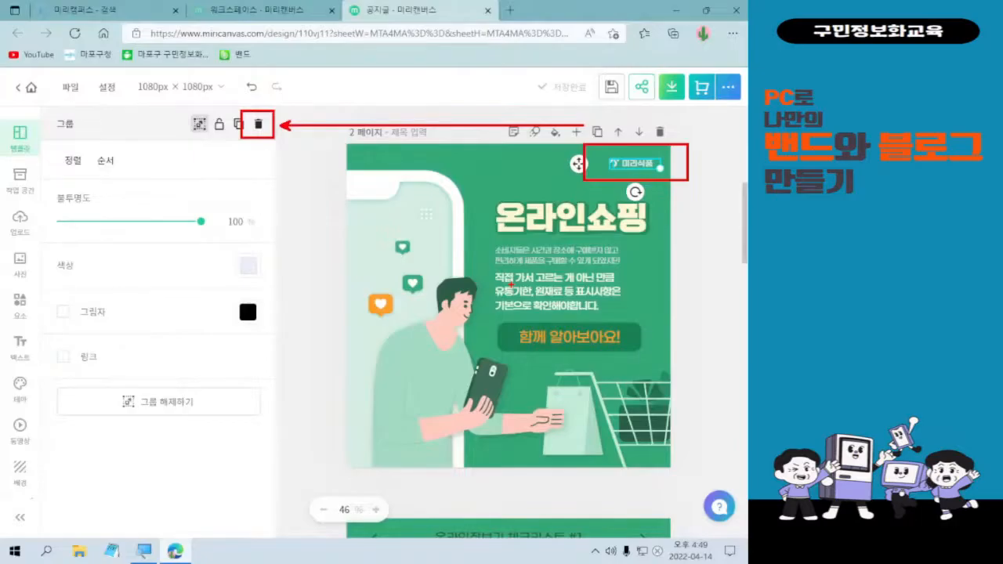
click(258, 127)
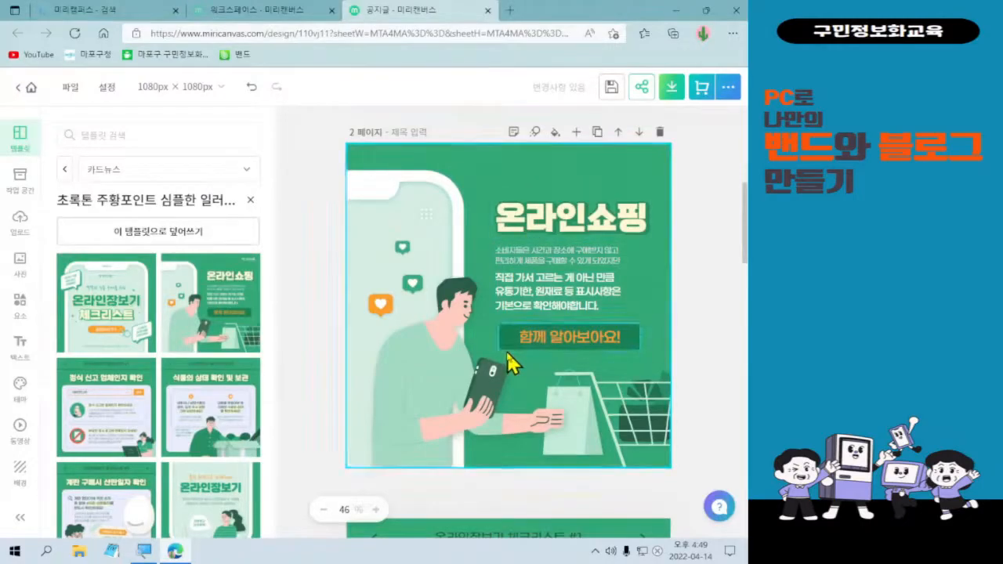
Delete the 온라인쇼핑 page so 온라인장보기 체크리스트 #1 becomes page 2.
scroll(506, 352, down, 1)
scroll(506, 360, down, 5)
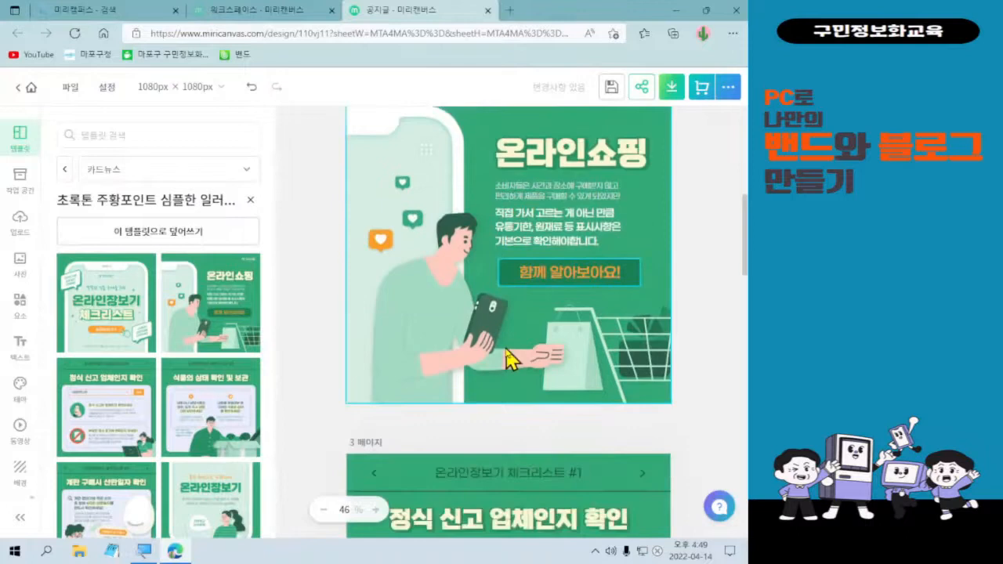
scroll(506, 360, down, 4)
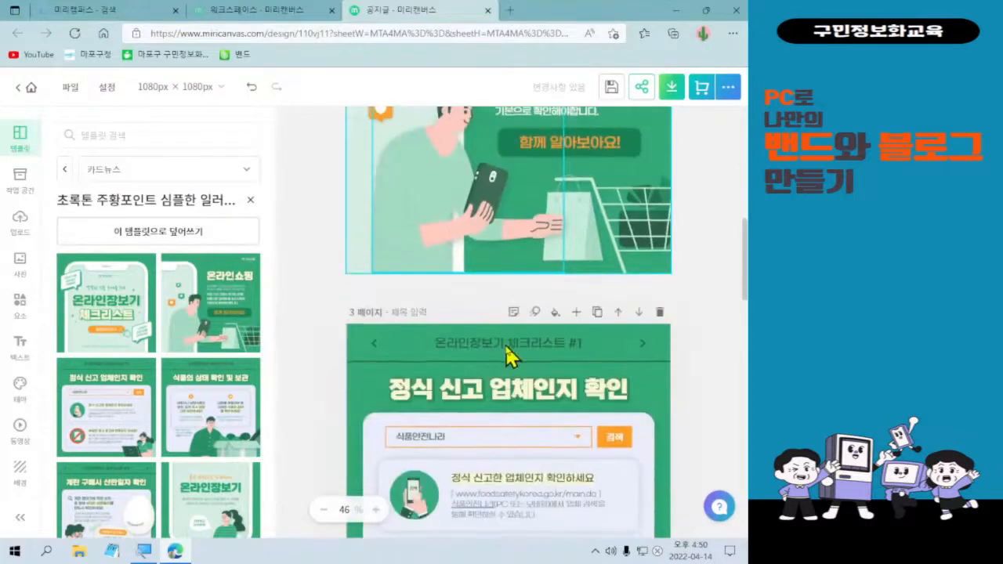
scroll(509, 357, down, 3)
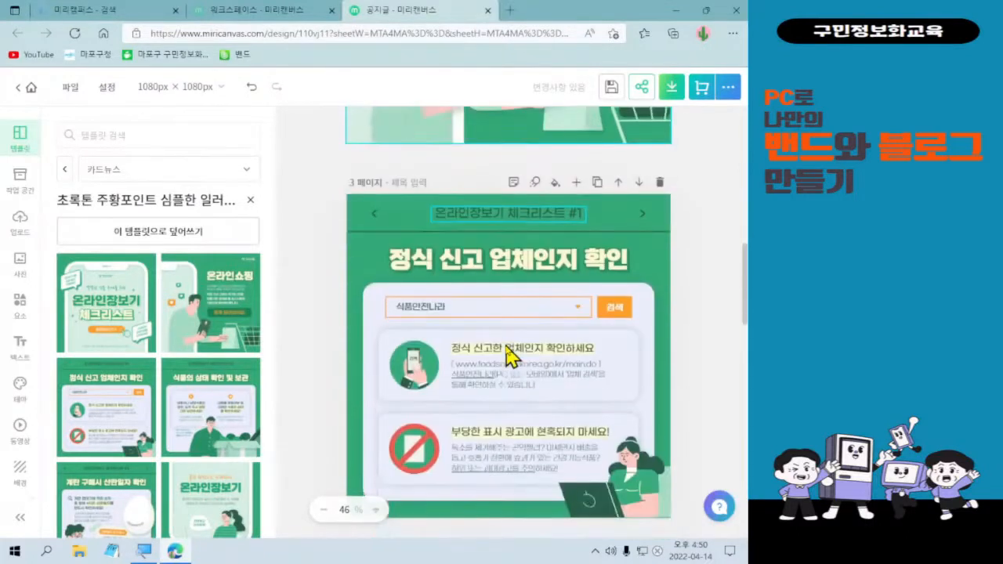
scroll(508, 356, up, 7)
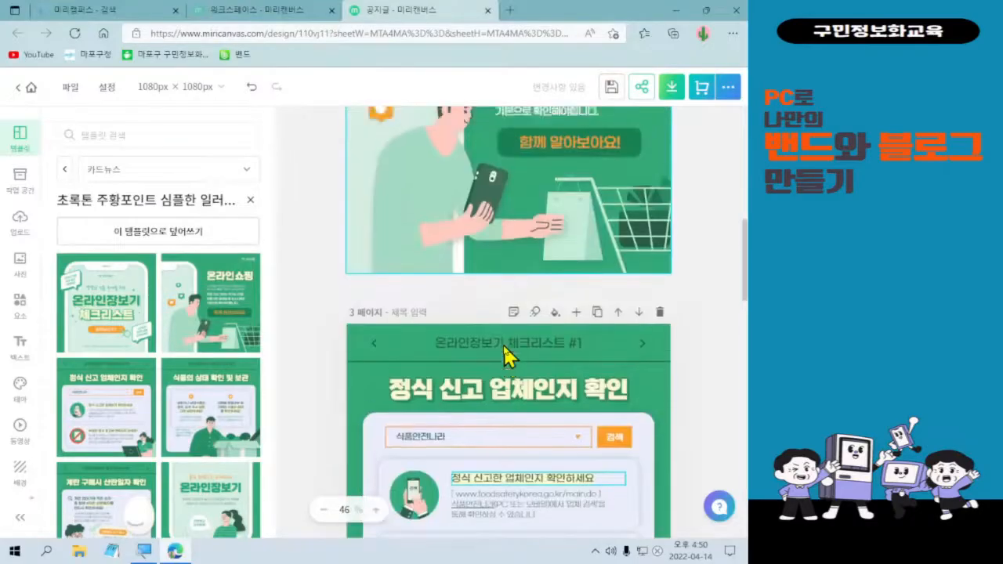
scroll(506, 357, up, 3)
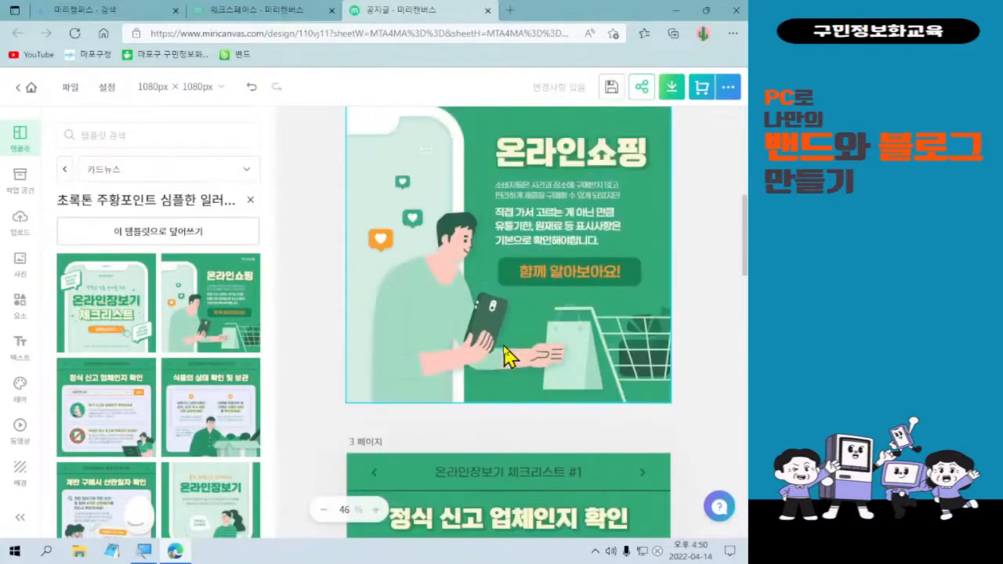
scroll(509, 356, up, 3)
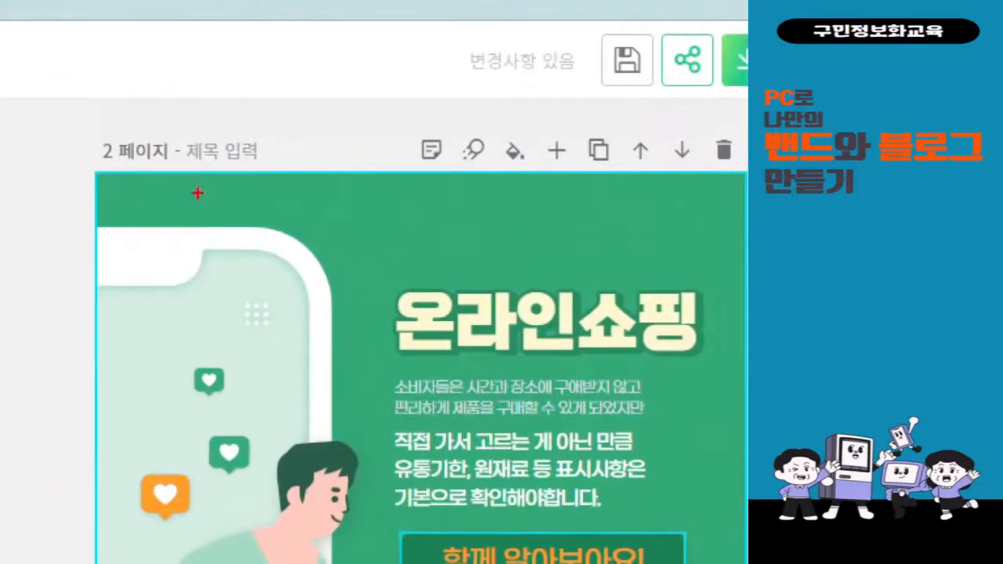
mouse_move(708, 123)
mouse_down()
mouse_move(743, 169)
mouse_move(691, 190)
mouse_move(344, 404)
mouse_up()
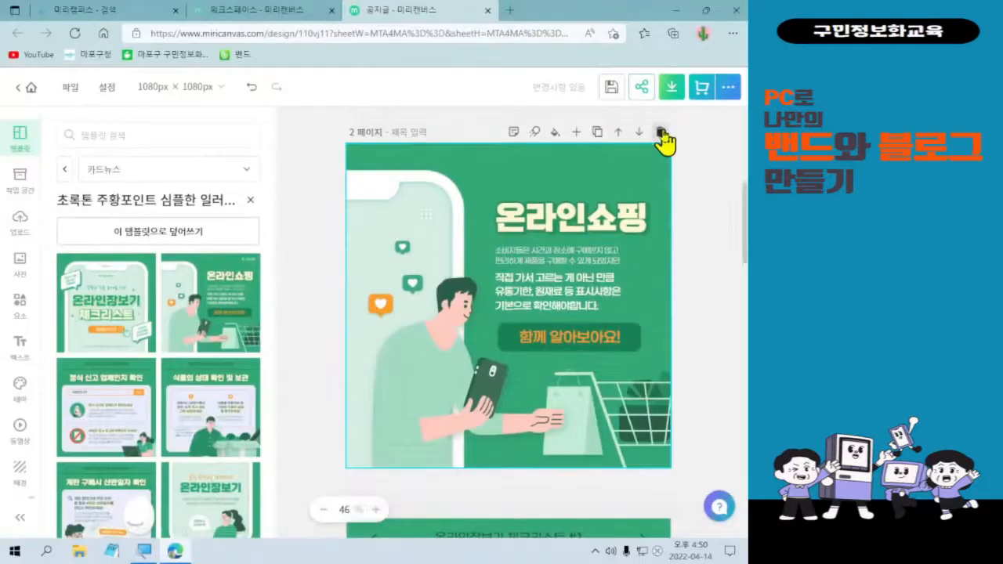
click(661, 134)
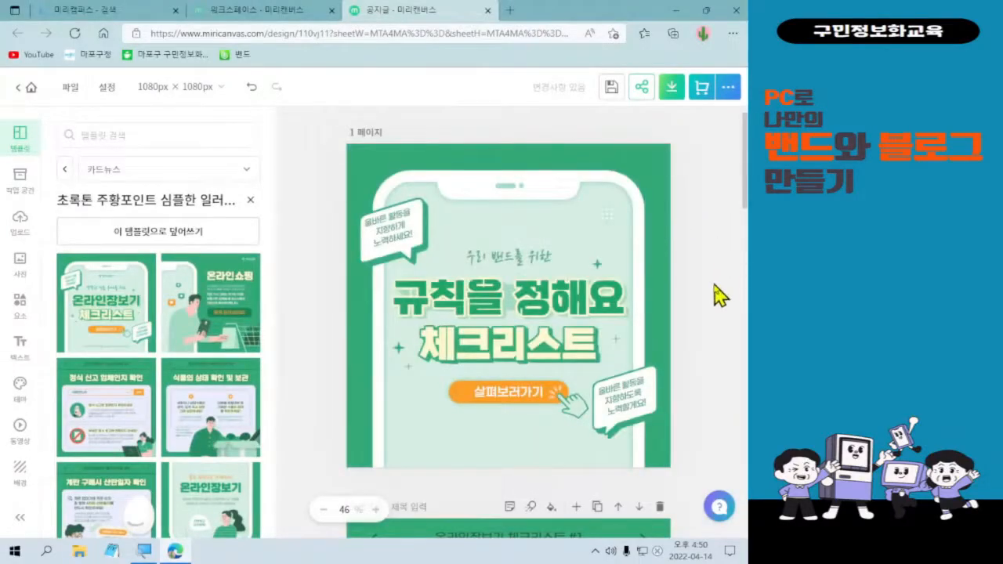
scroll(719, 295, down, 3)
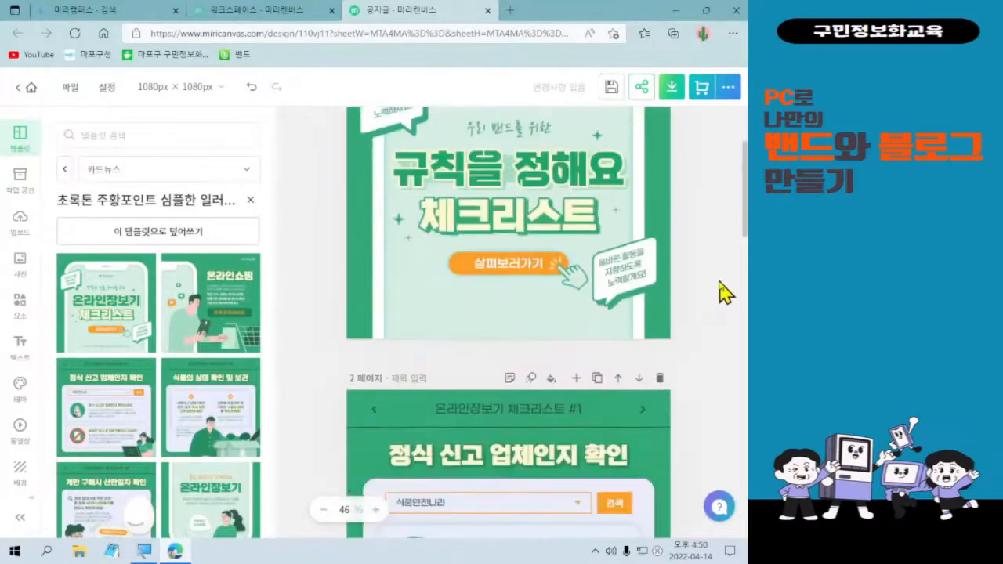
scroll(726, 292, down, 3)
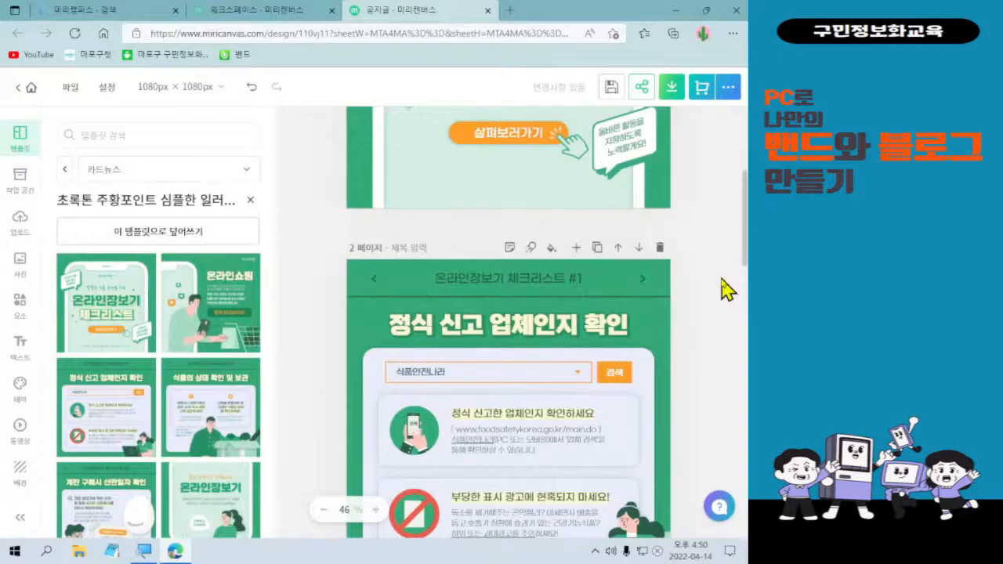
scroll(727, 289, down, 1)
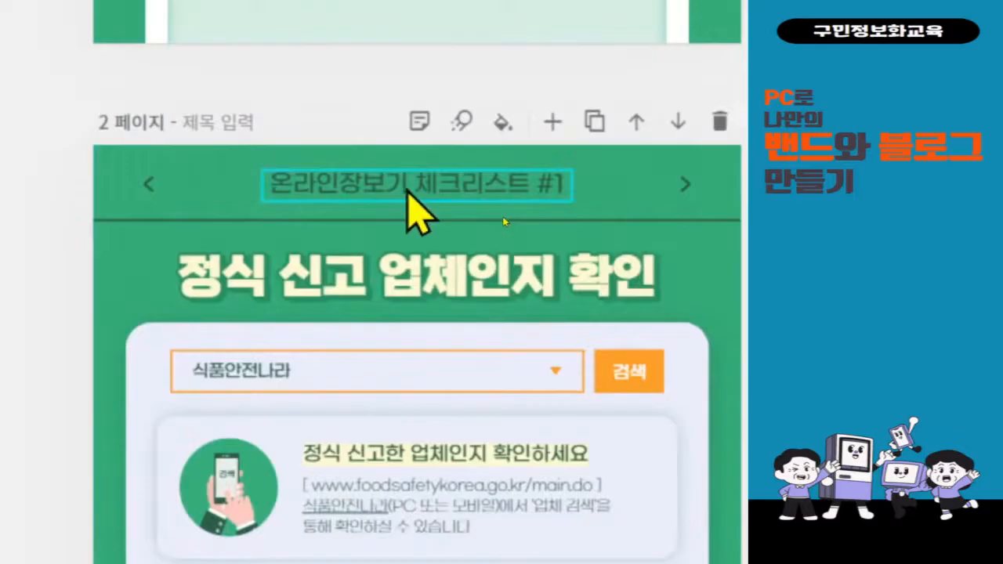
Remove 온라인장보기 from the checklist page header, leaving 체크리스트 #1.
click(409, 193)
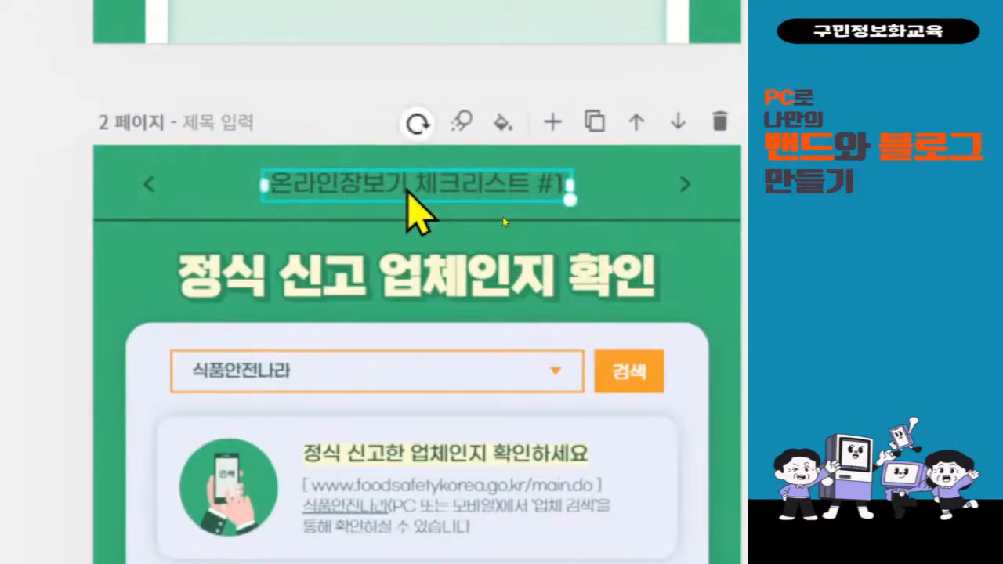
double_click(409, 189)
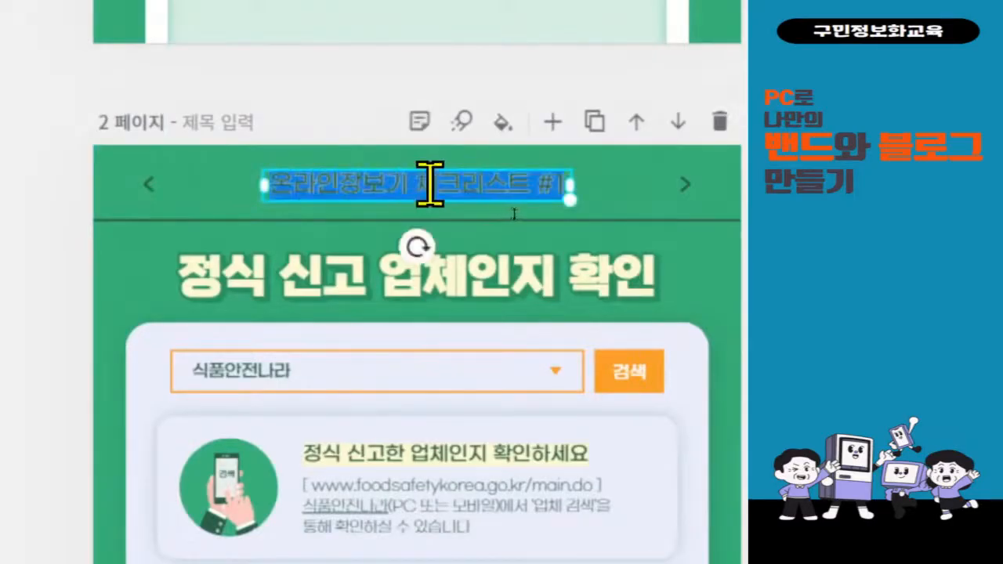
click(421, 185)
key(shift+Home)
key(BackSpace)
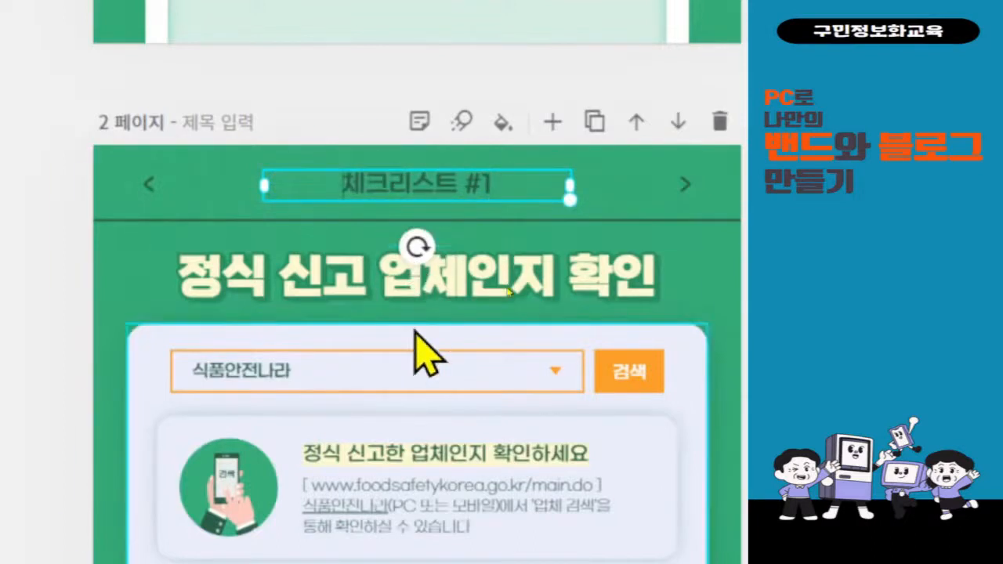
Change the main heading 정식 신고 업체인지 확인 to 허위 계정 및 개인정보.
click(382, 296)
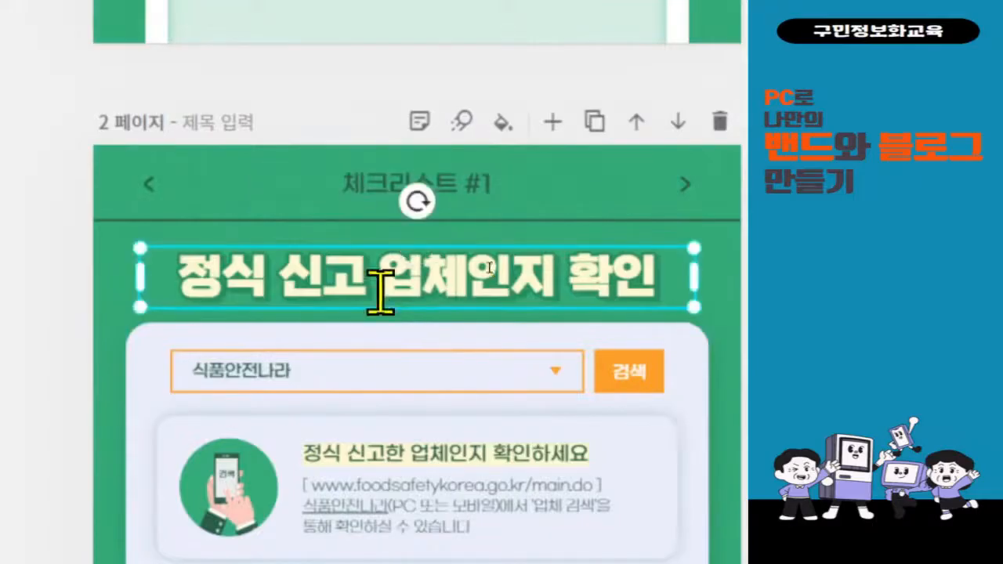
double_click(381, 291)
text(허)
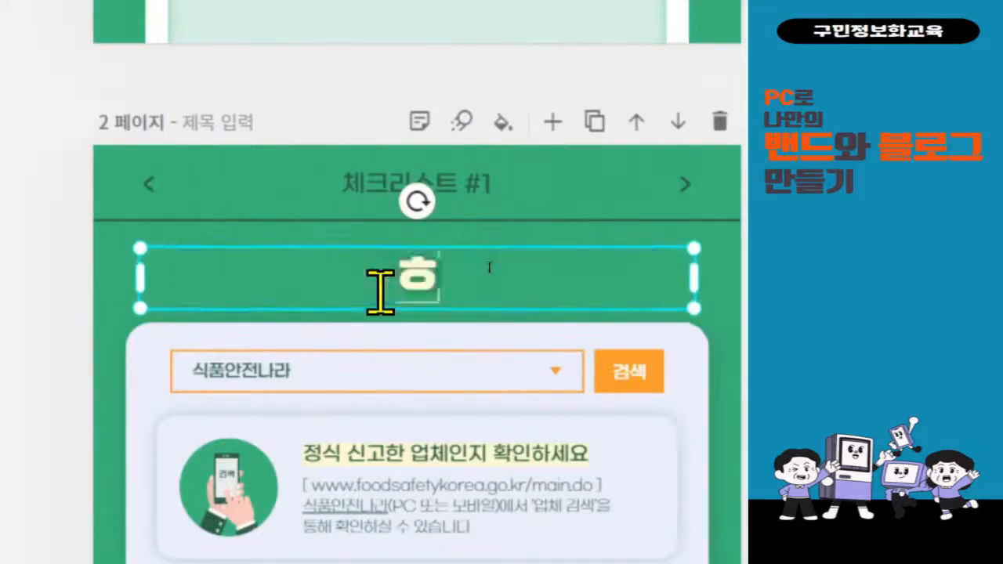
text(위)
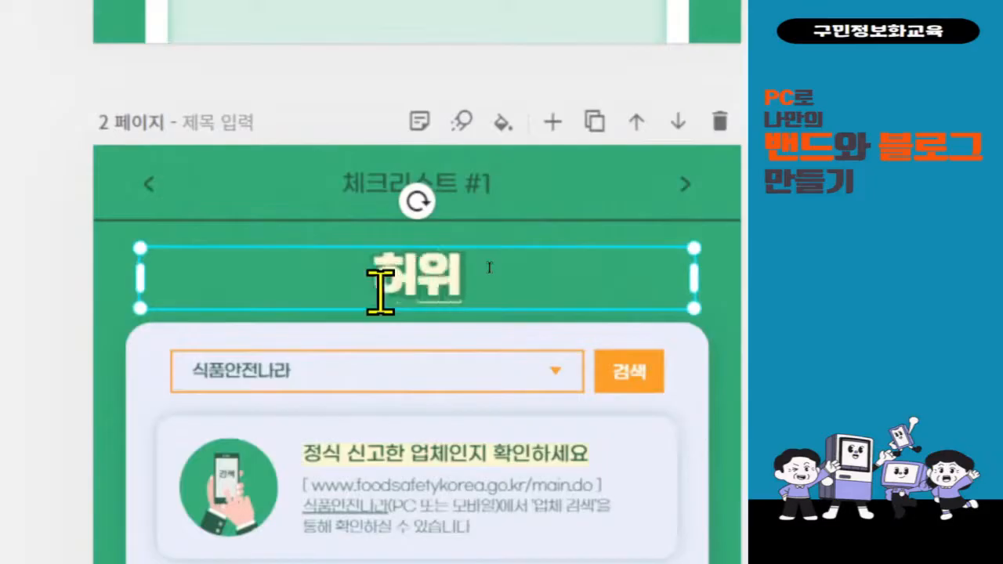
text( 계정 및)
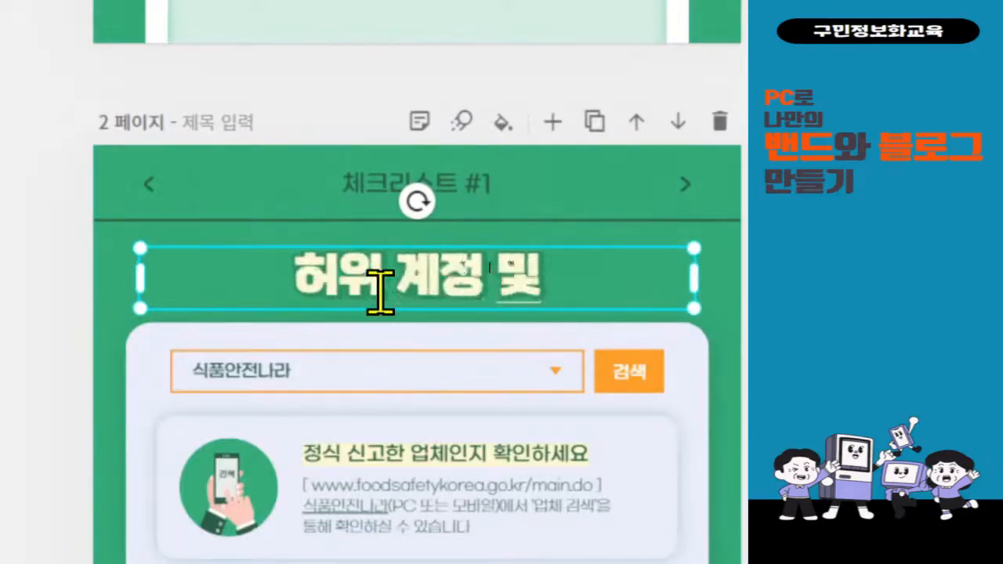
text( 갱)
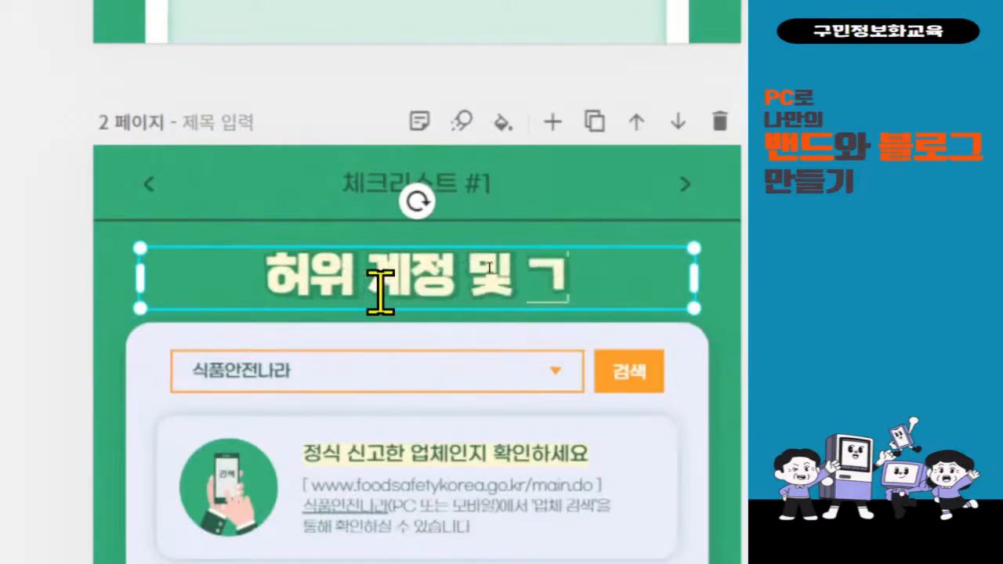
text(인정보)
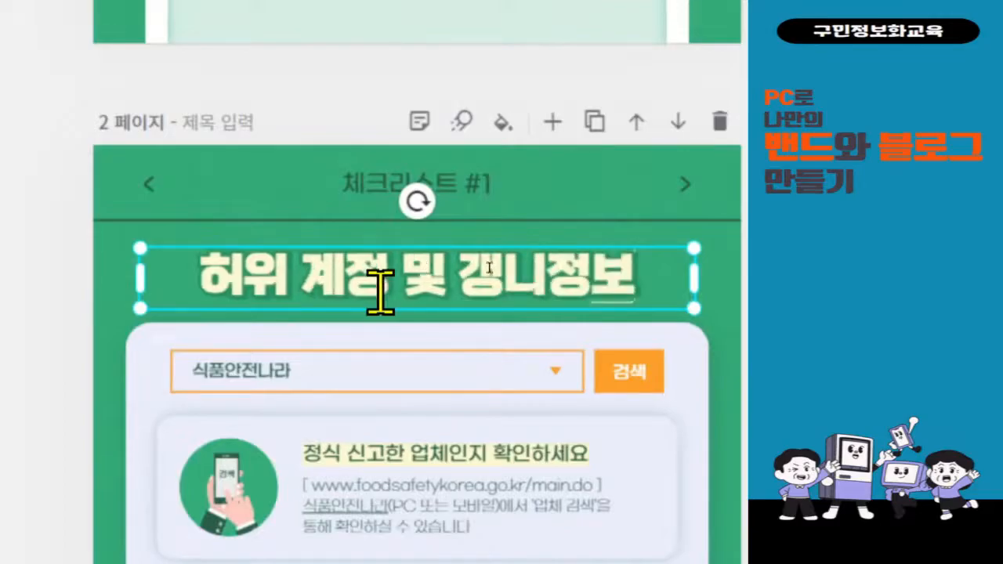
key(BackSpace)
key(BackSpace)
key(BackSpace)
key(BackSpace)
key(BackSpace)
text(개이)
text(ㄴ)
text(정보)
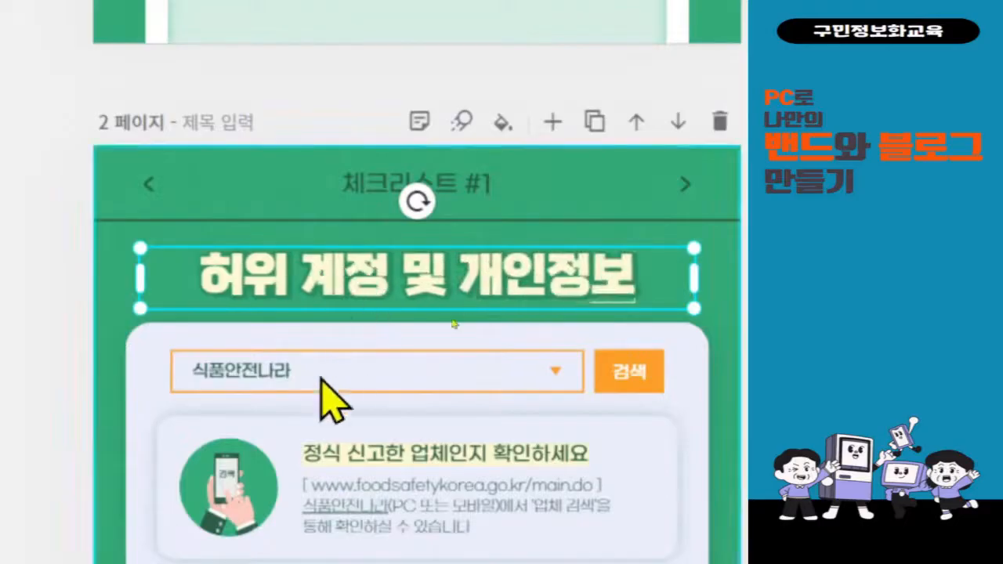
Replace the 식품안전나라 search-bar text with new account-related text.
click(280, 382)
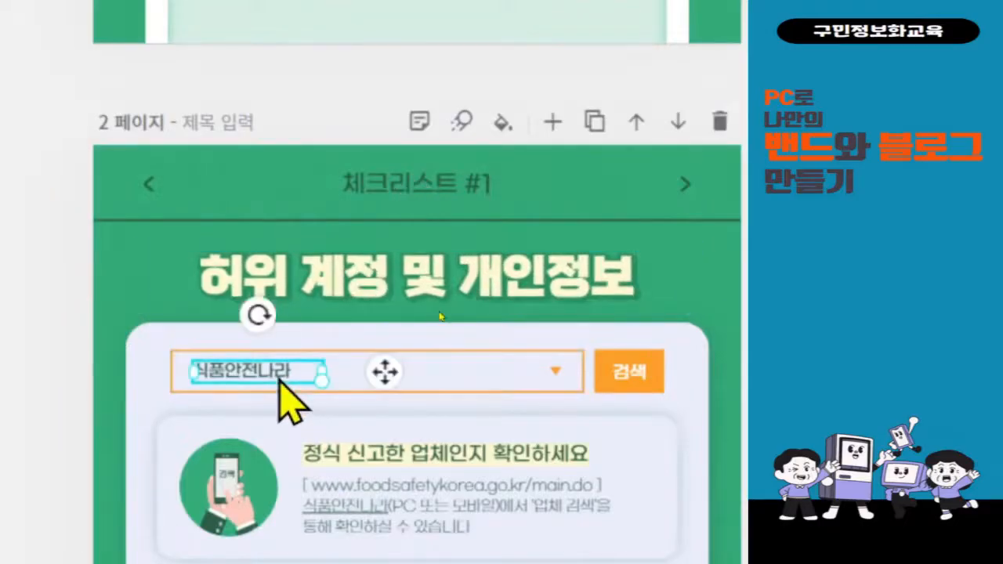
double_click(276, 376)
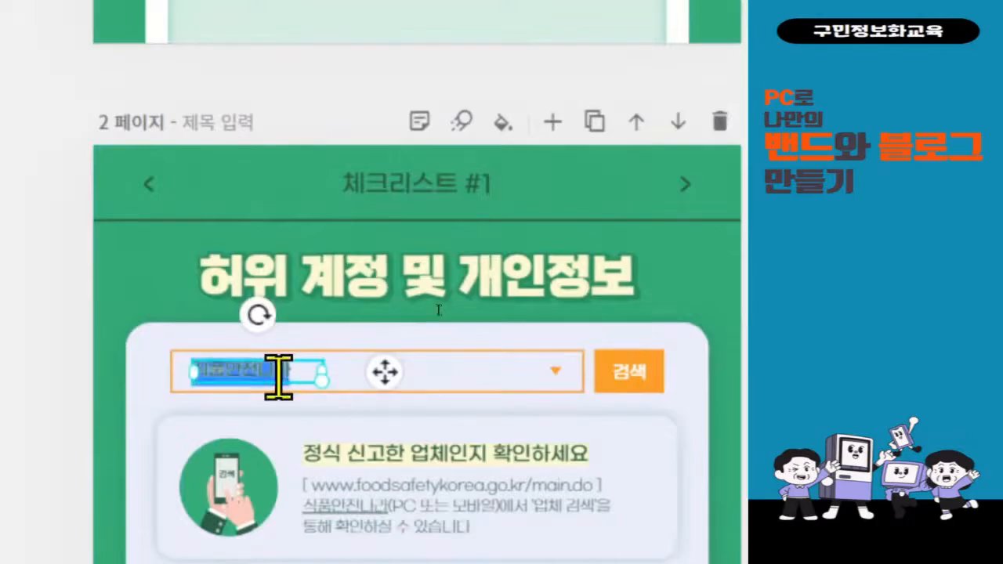
text(ㄱ이드)
key(BackSpace)
key(BackSpace)
key(BackSpace)
text(객드 계정)
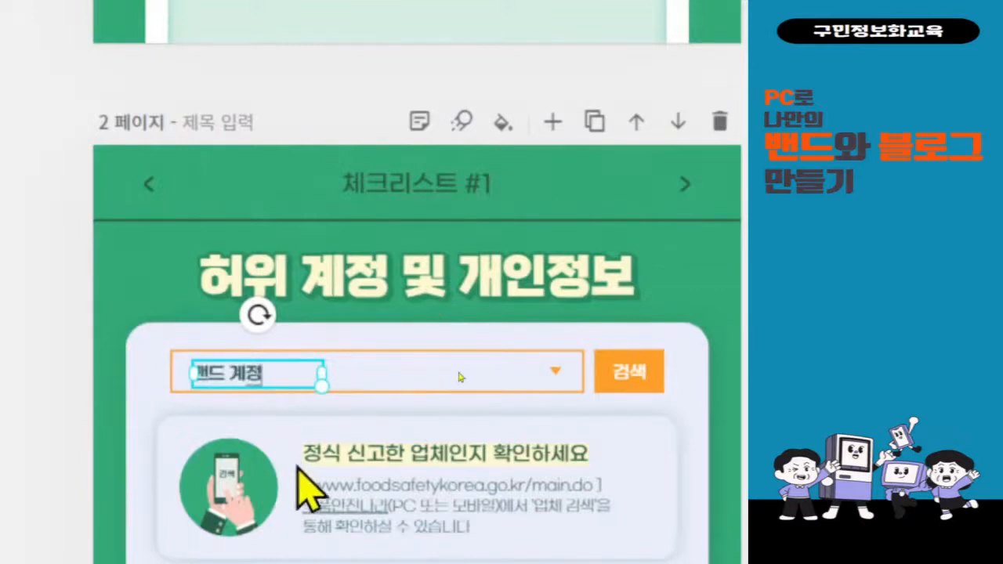
Retitle the first checklist card 허위 계정 및 개인정보를 조심하세요.
scroll(461, 377, down, 2)
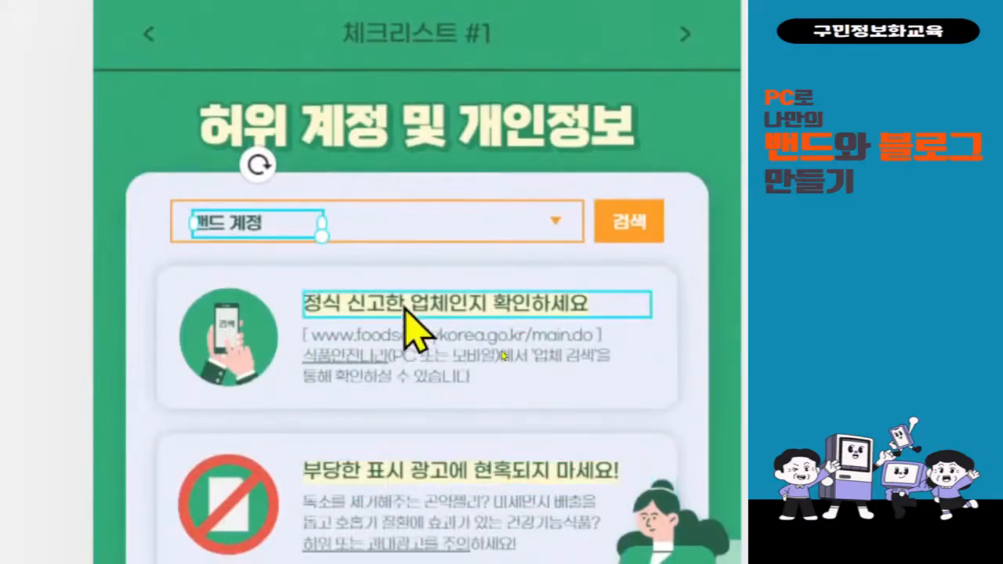
click(404, 305)
key(ctrl+a)
text(체)
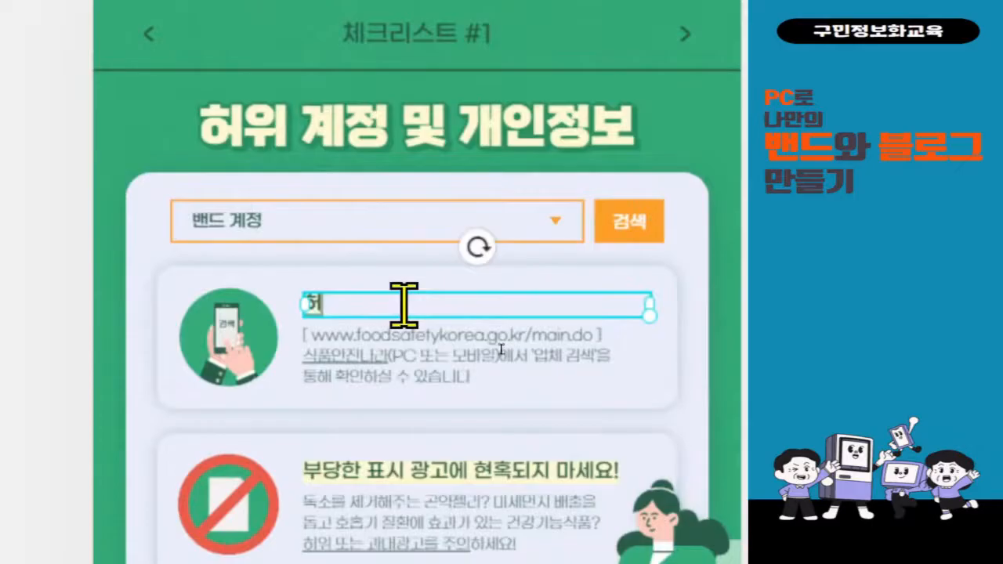
text(위 계정 ㅁ)
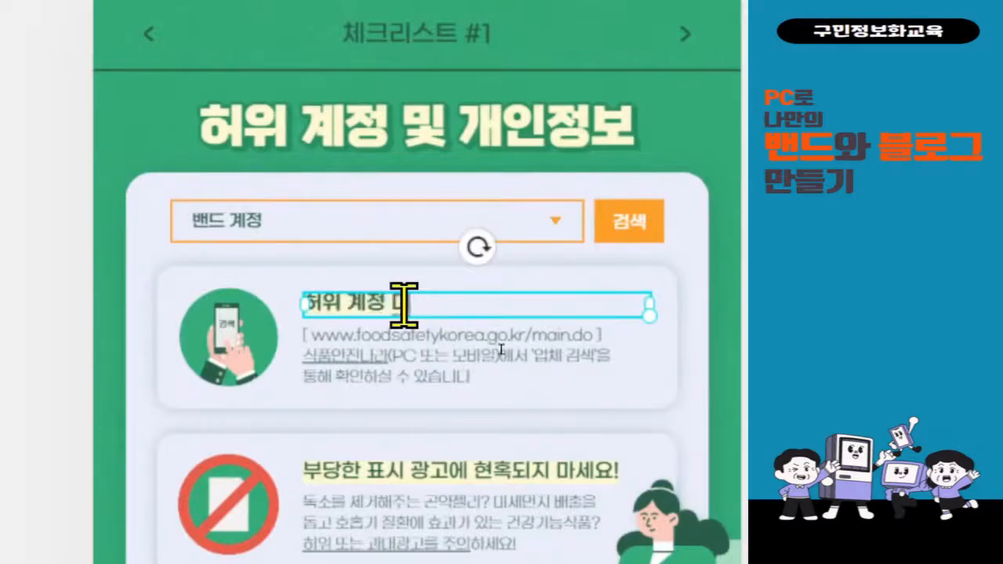
text(및 개인정보)
text(ㄹ)
text(를 조심)
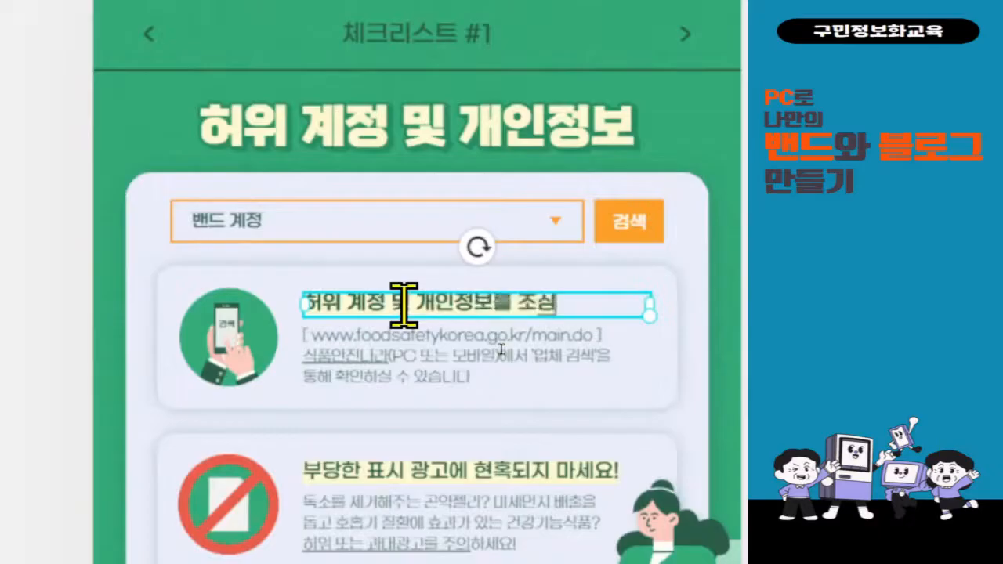
text(하세요.)
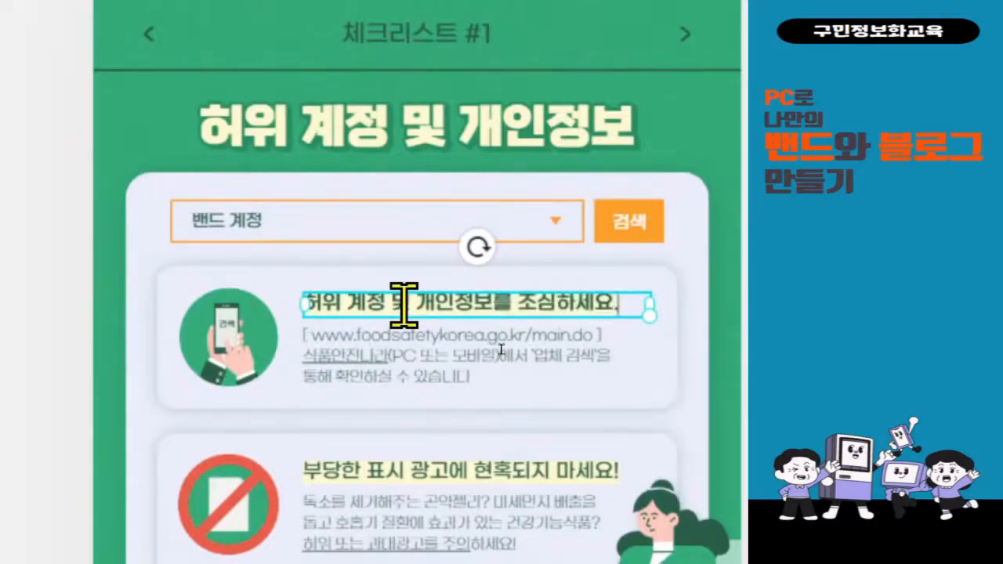
Replace the URL description with a request to report accounts misused for non-band or criminal purposes.
click(385, 374)
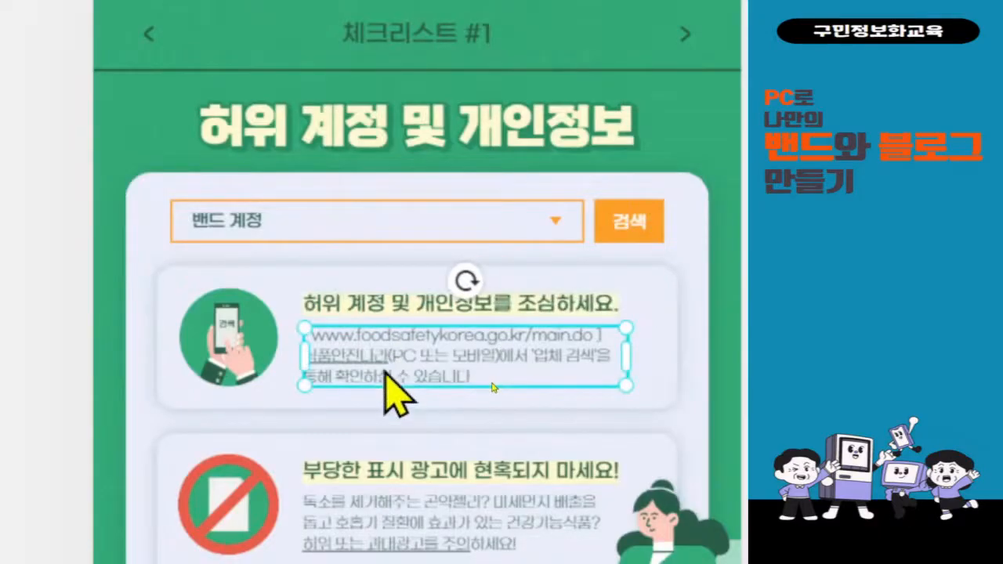
click(385, 368)
key(ctrl+a)
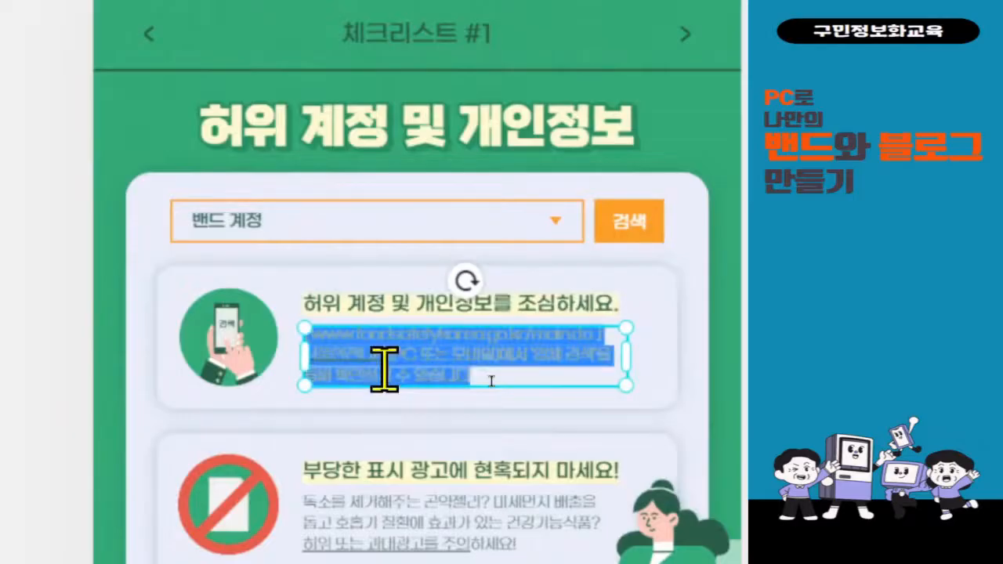
key(BackSpace)
text(밴드 회원)
text(의 목시)
text(적)
text(이 아닌)
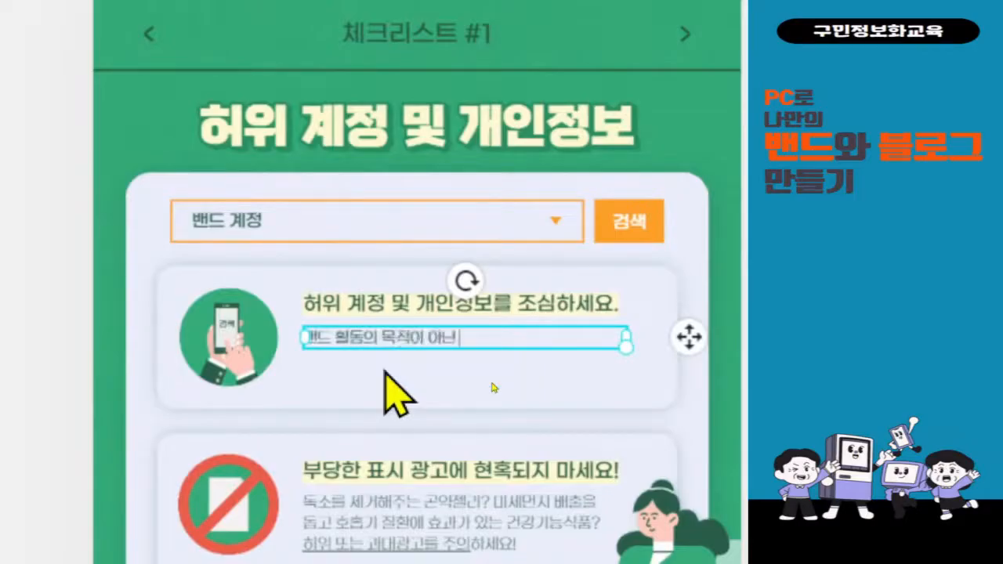
text( 범죄 미ㅊ)
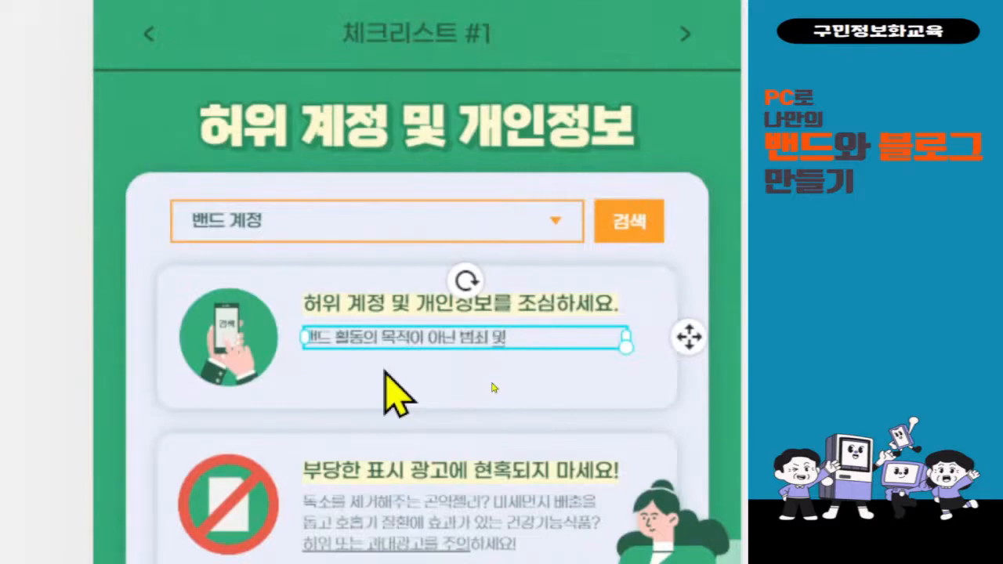
text( 안전)
text(은 복ㅅ)
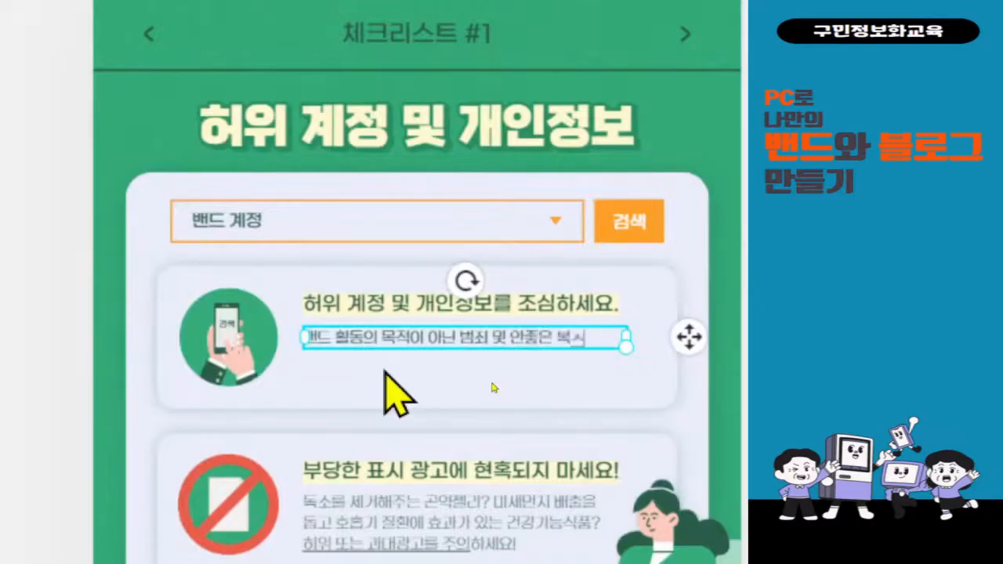
key(BackSpace)
key(BackSpace)
text(목적)
text(으로)
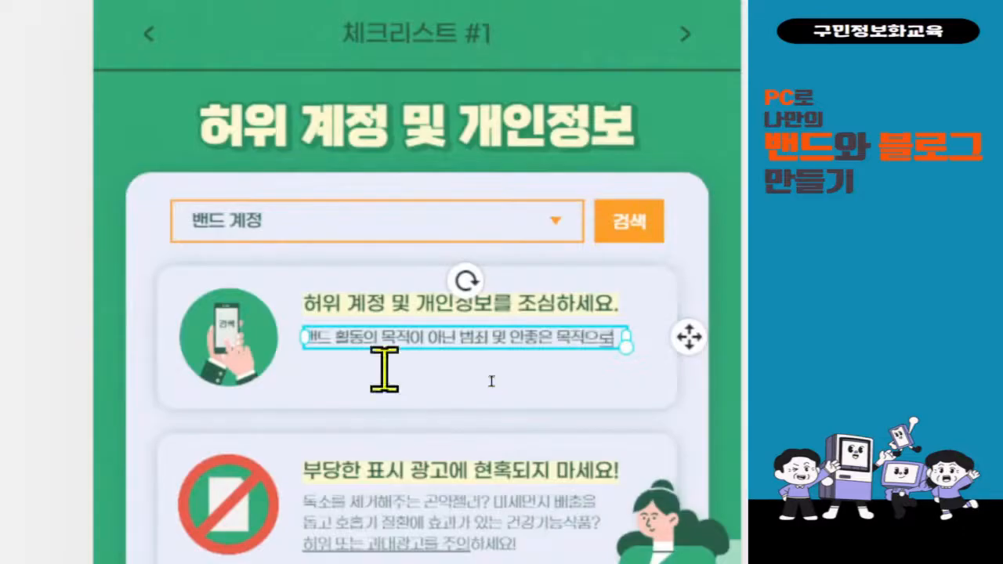
text( 악입현)
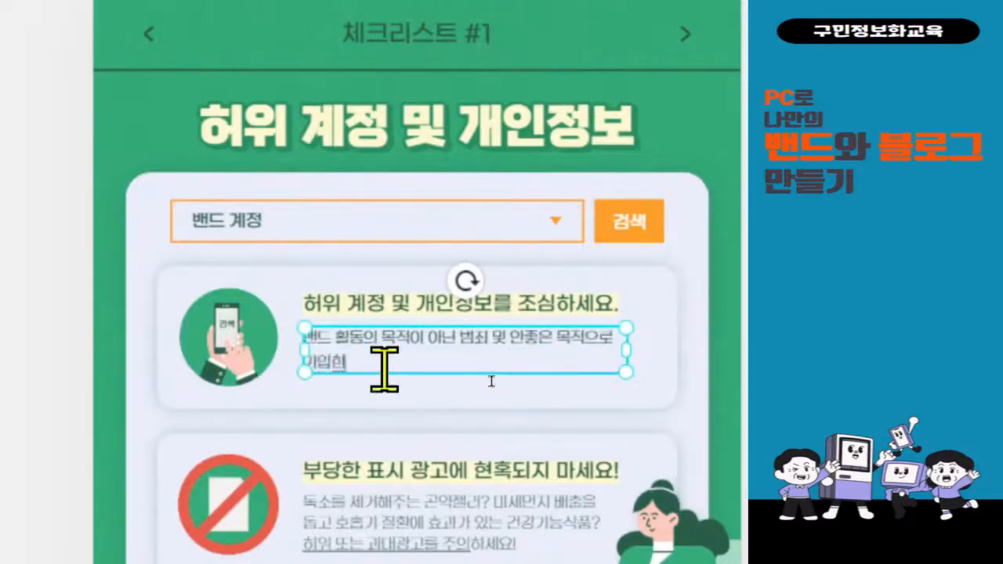
text( 계정에 대해)
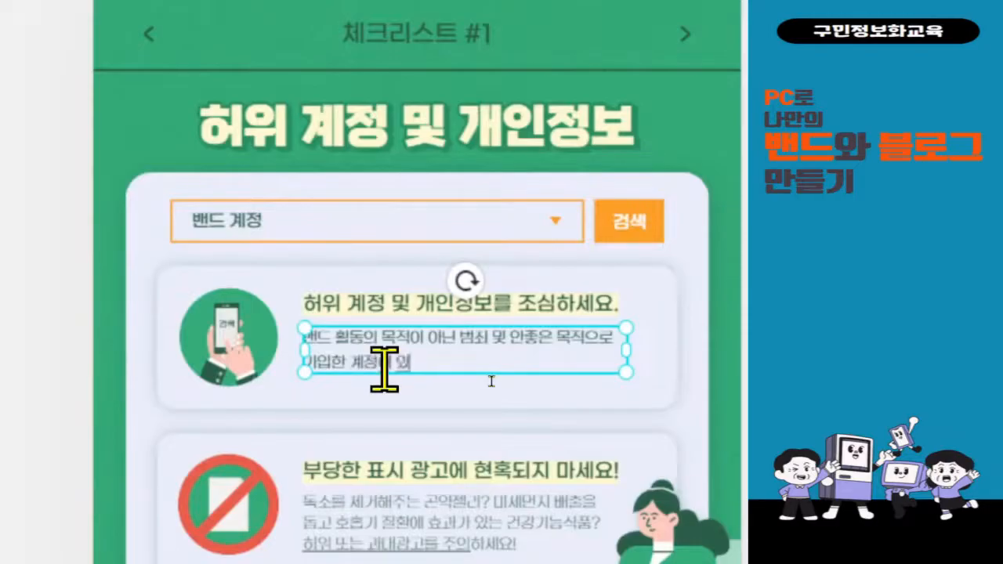
text(을 시 신고해)
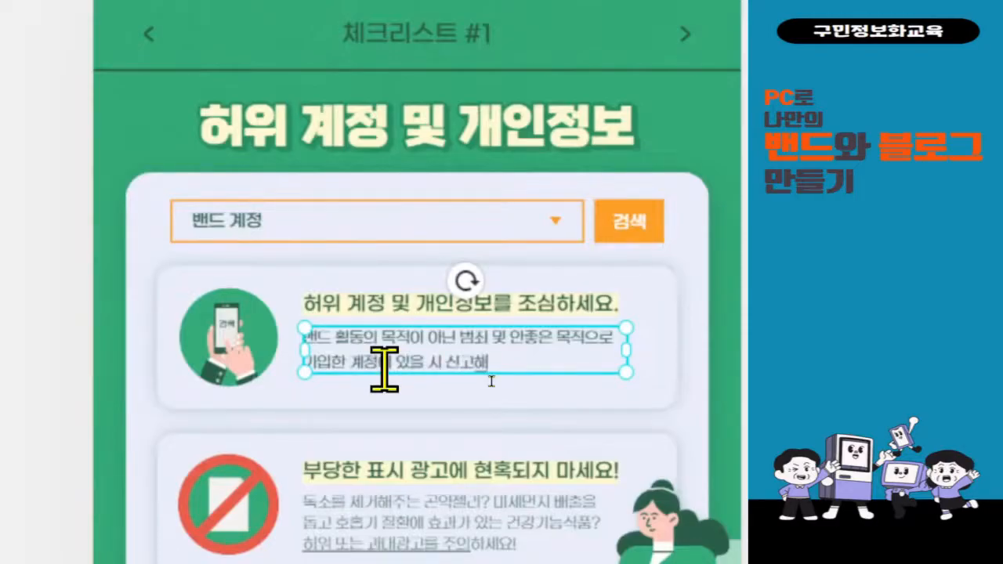
text(주세요.)
scroll(502, 438, down, 3)
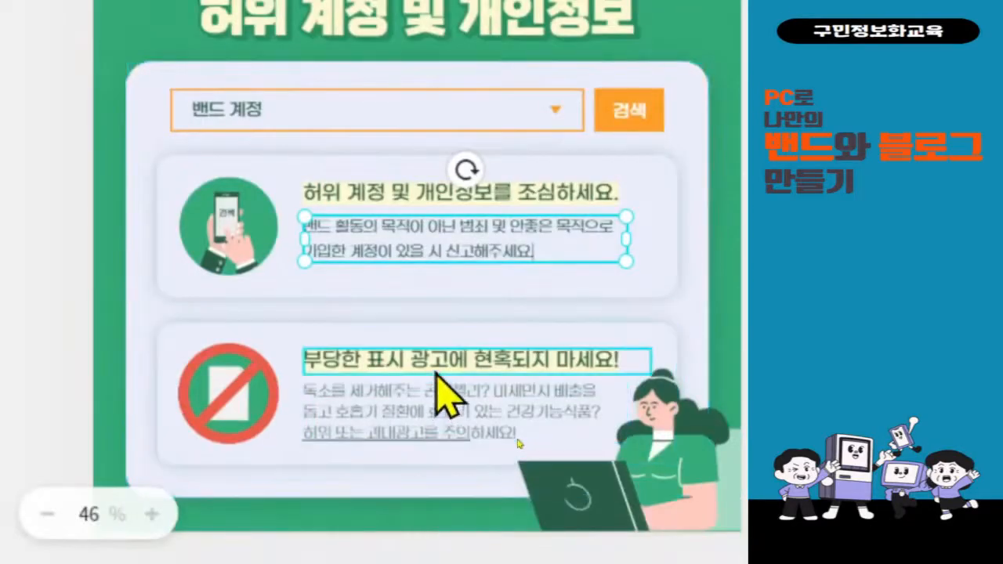
Retitle the second card 광고글 및 글 도배를 금지합니다.
click(432, 365)
double_click(431, 363)
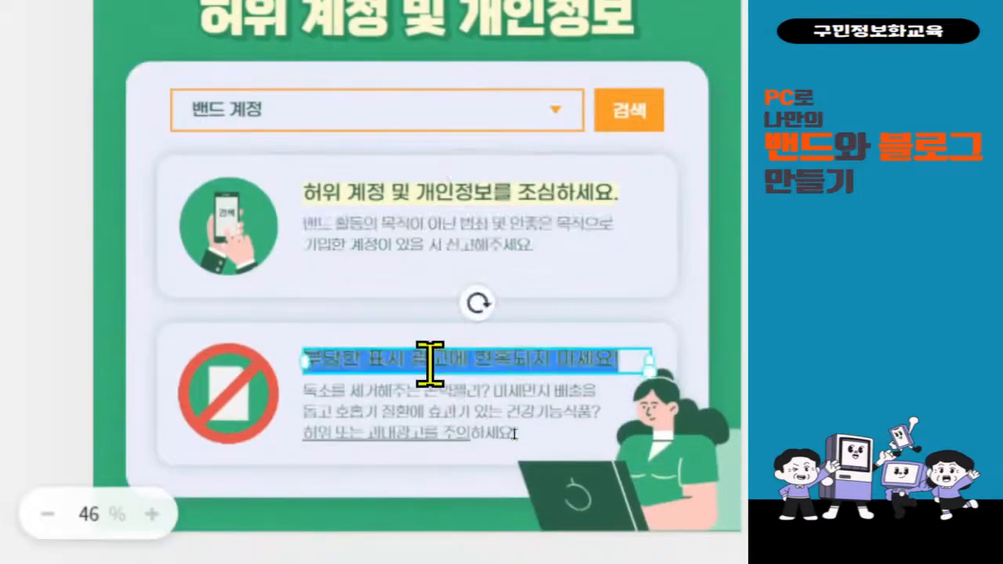
text(광)
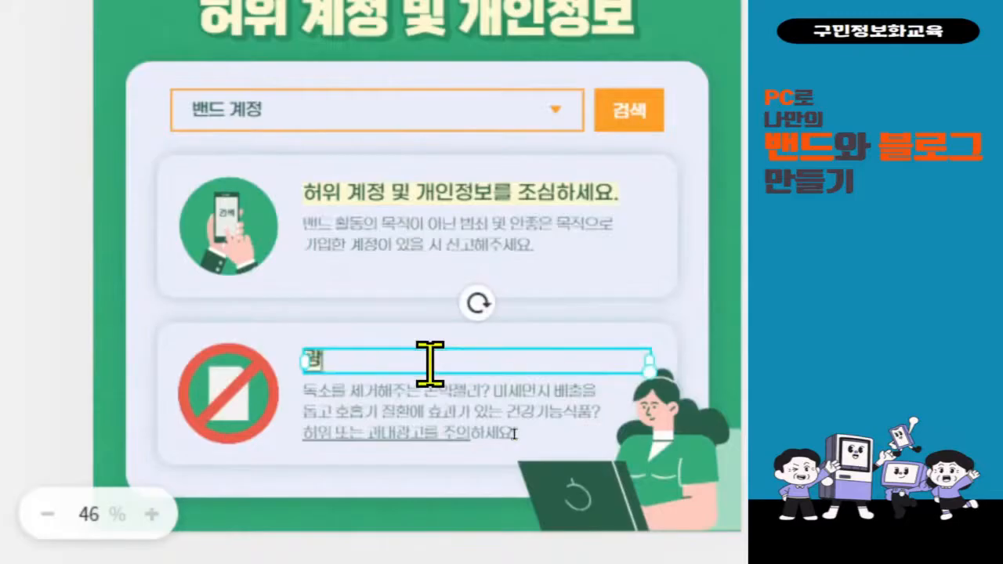
text(고글 미)
text(글 ㄷ)
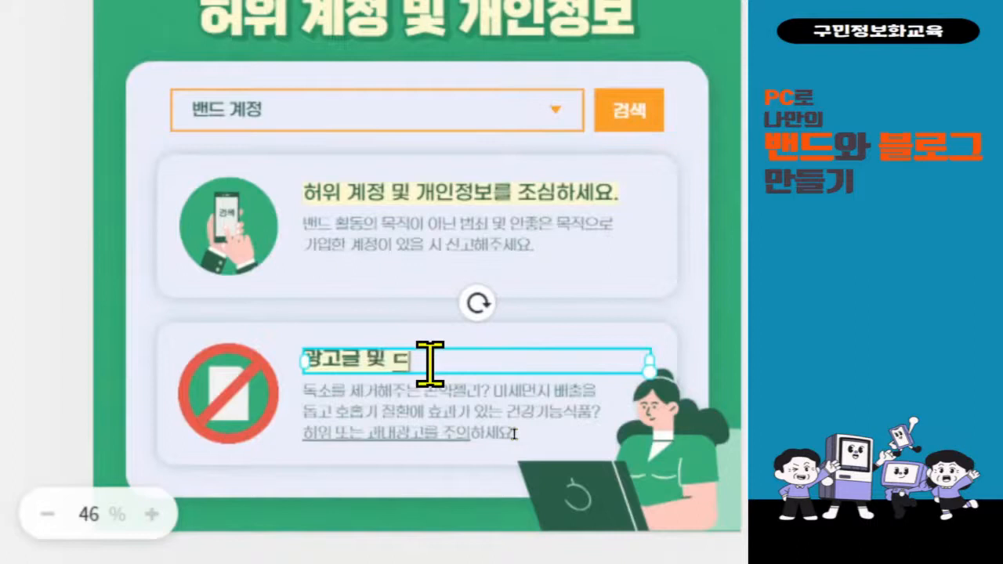
text(도배를 금)
text(징)
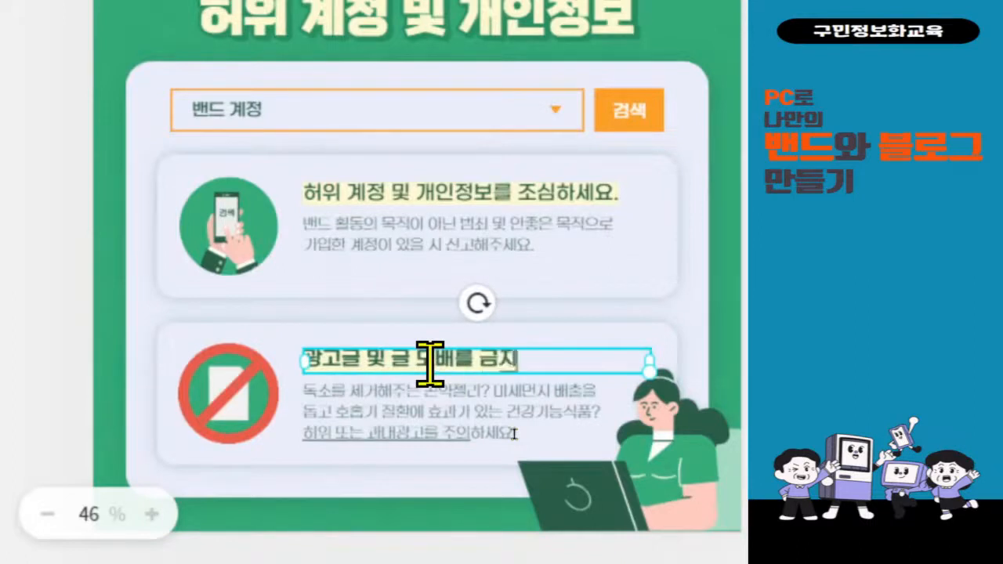
text(합니다.)
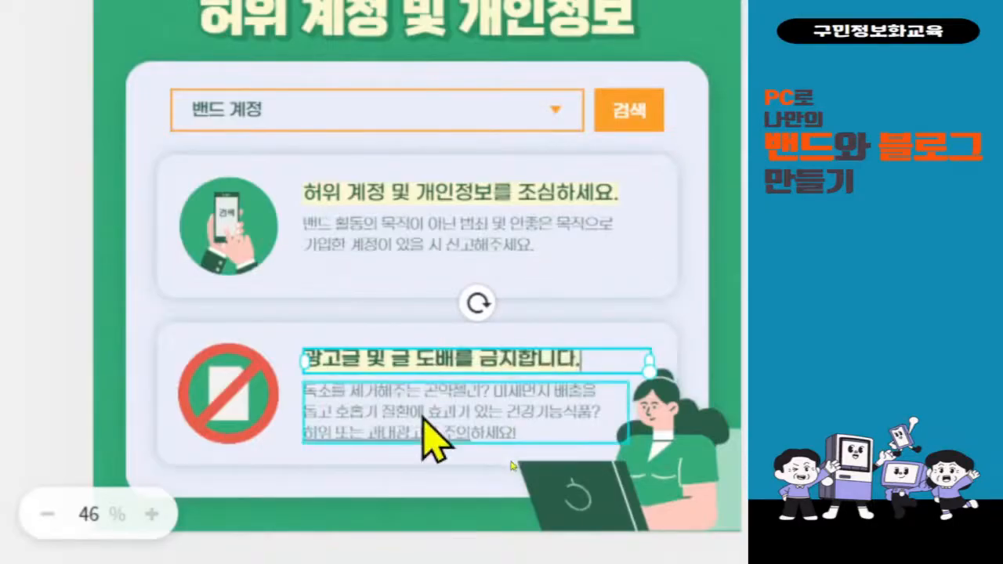
Rewrite its description: spamming posts for commercial or criminal purposes lead to forced withdrawal.
double_click(423, 417)
text(밴드)
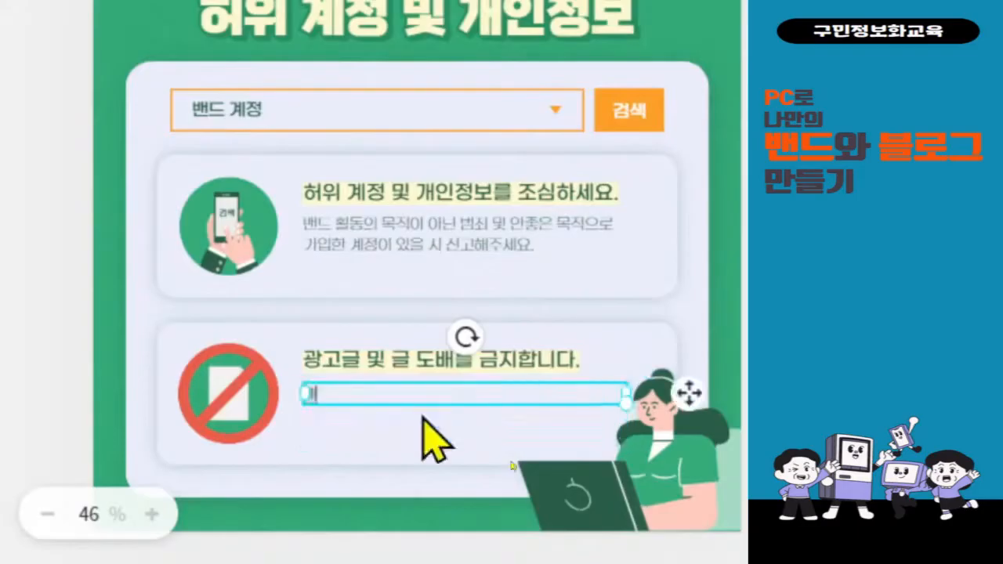
text( 활동 목)
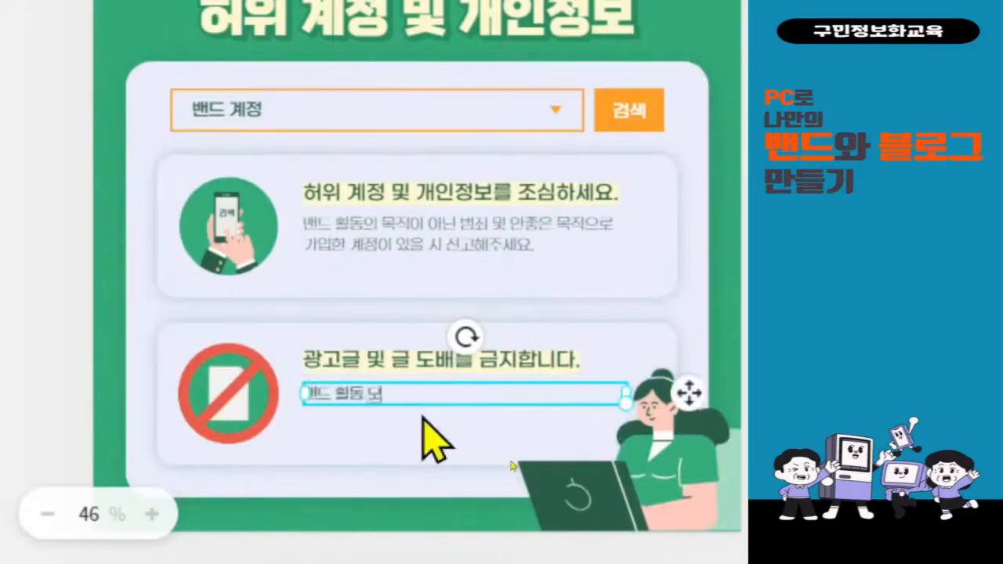
text(적이 아닌)
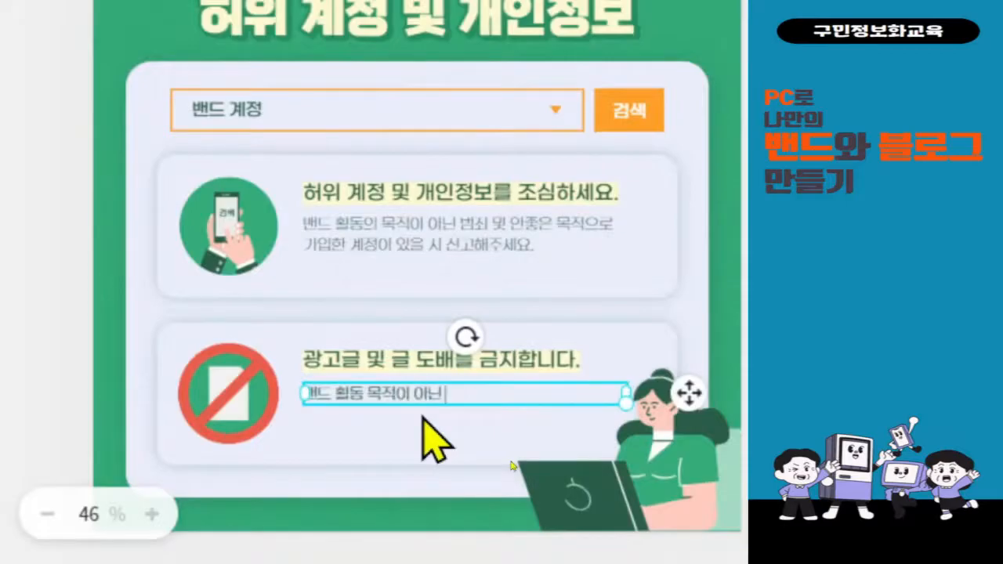
text( 이떠한)
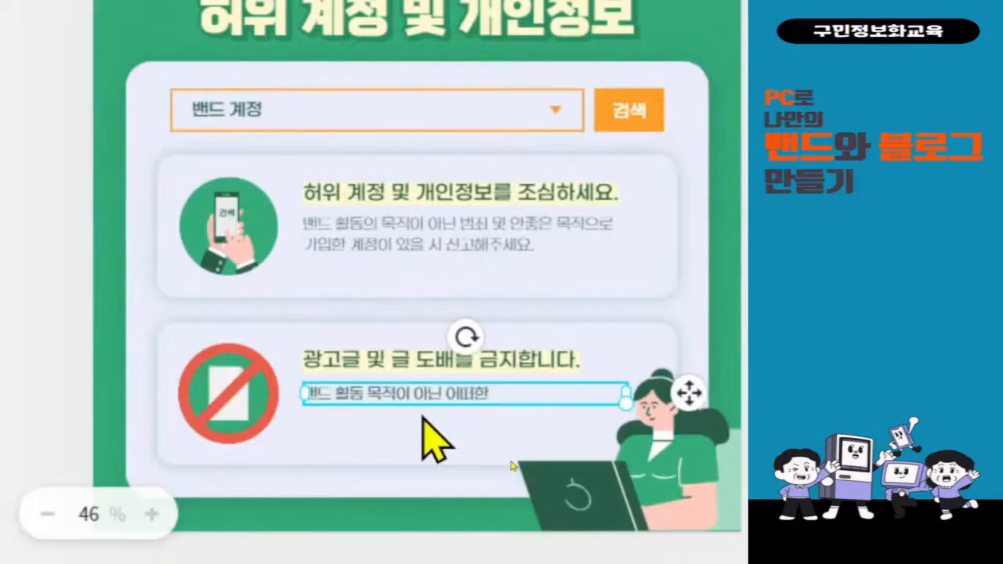
key(BackSpace)
key(BackSpace)
key(BackSpace)
text(시)
key(BackSpace)
text(상ㅇ업서)
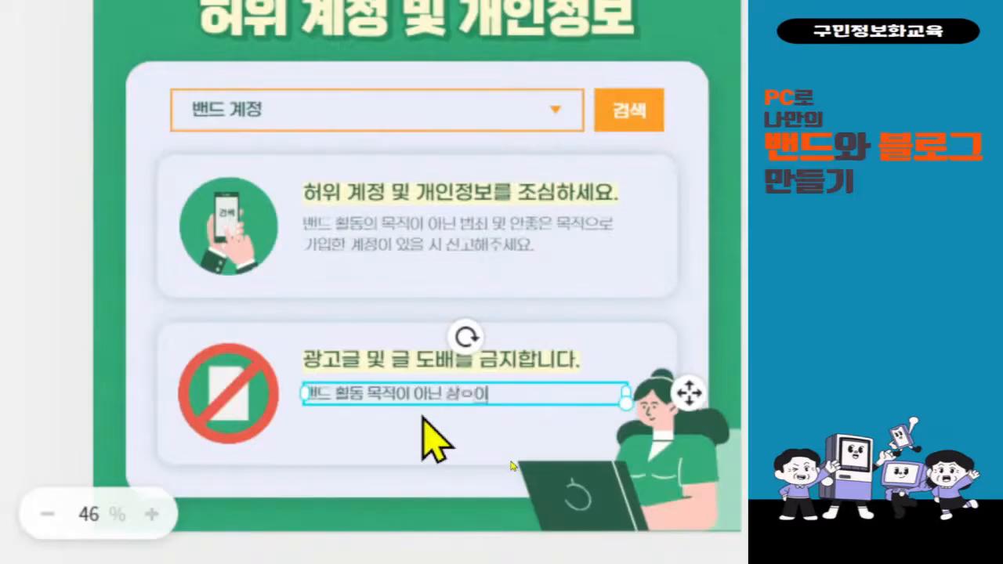
key(BackSpace)
key(BackSpace)
key(BackSpace)
text(업적)
text( 버)
text(ㅁ죄)
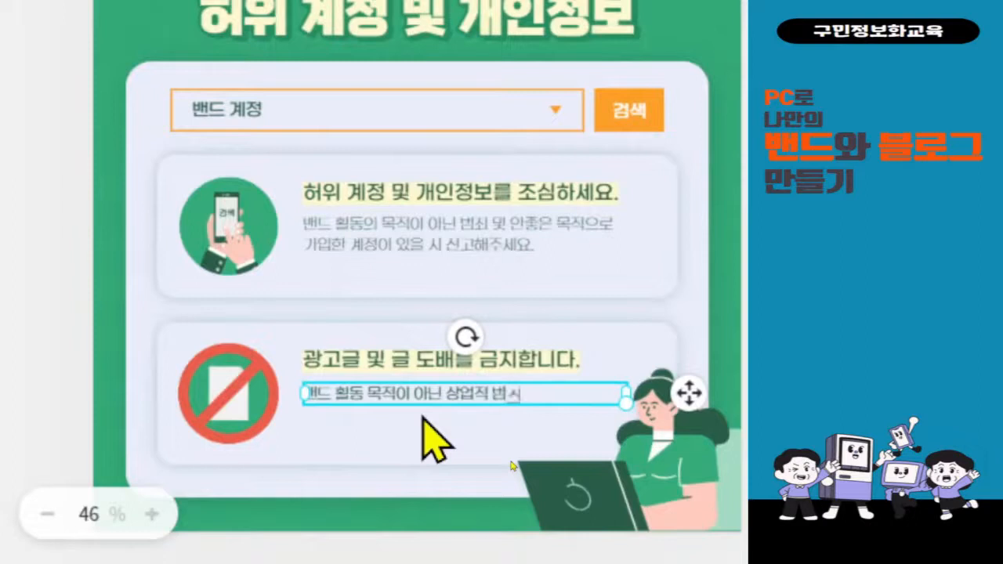
text( 목적으로)
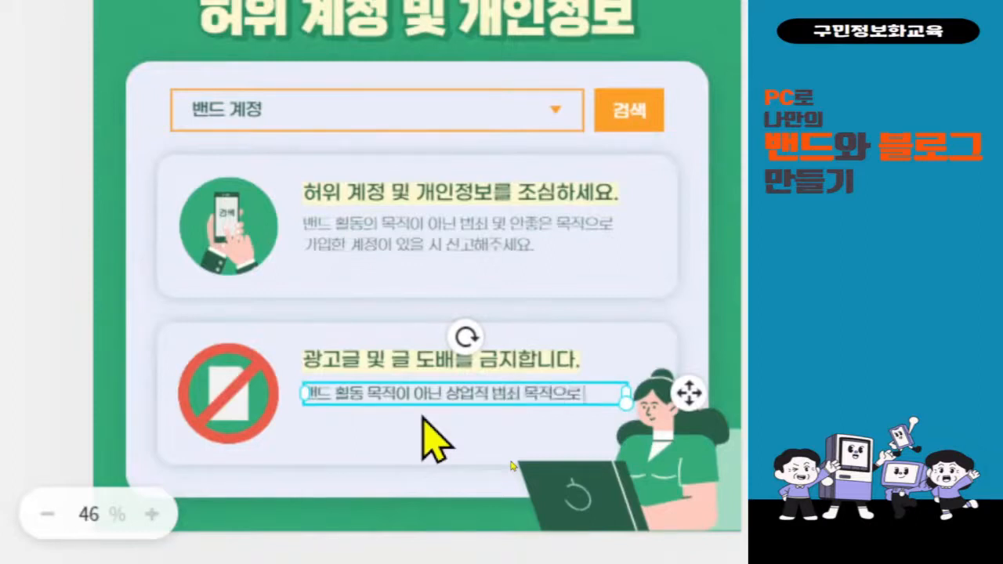
key(Return)
text(올)
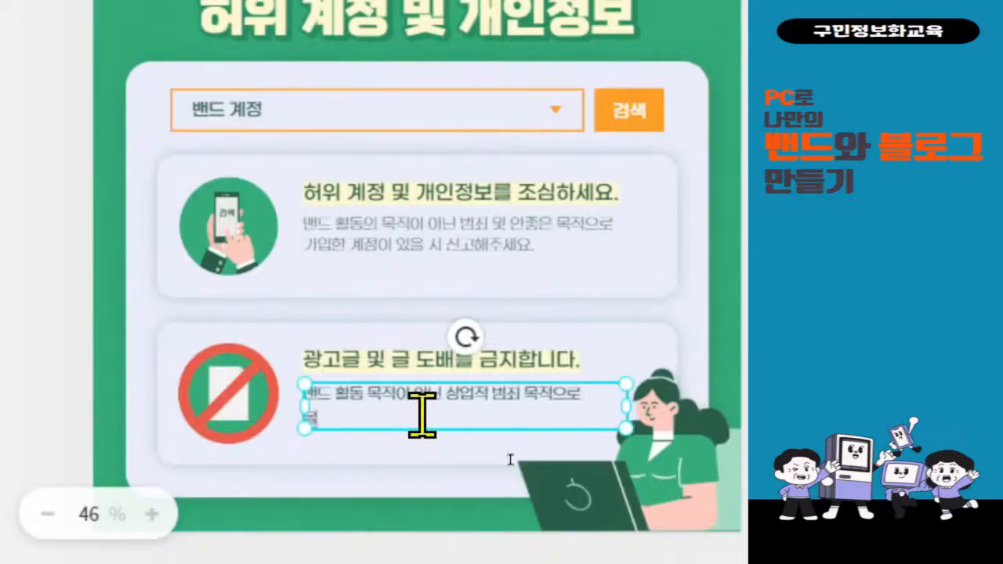
text(련 글과)
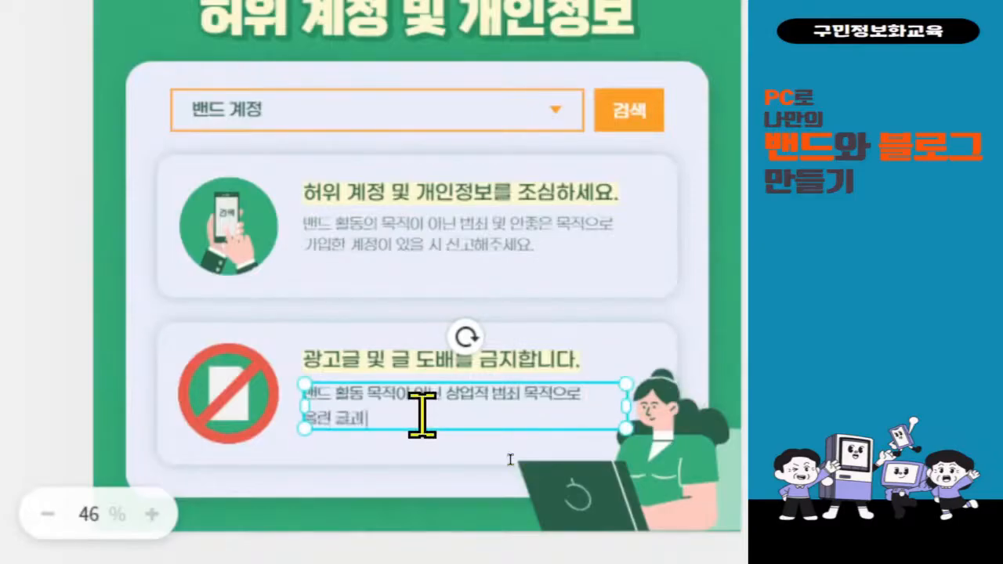
text( ㄱ)
key(BackSpace)
text(글을 도배할 시 강제)
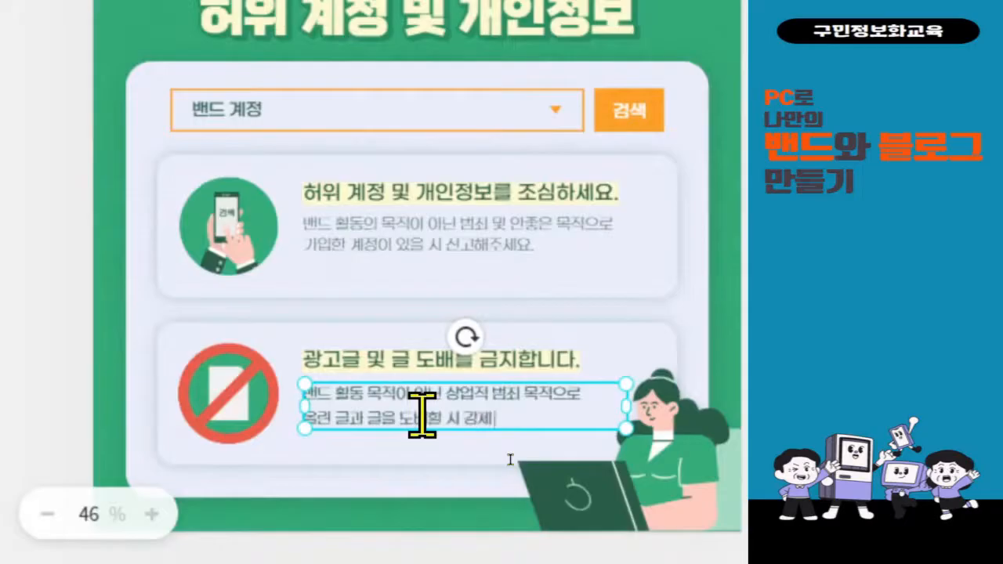
text( 탈퇴 ㅊ)
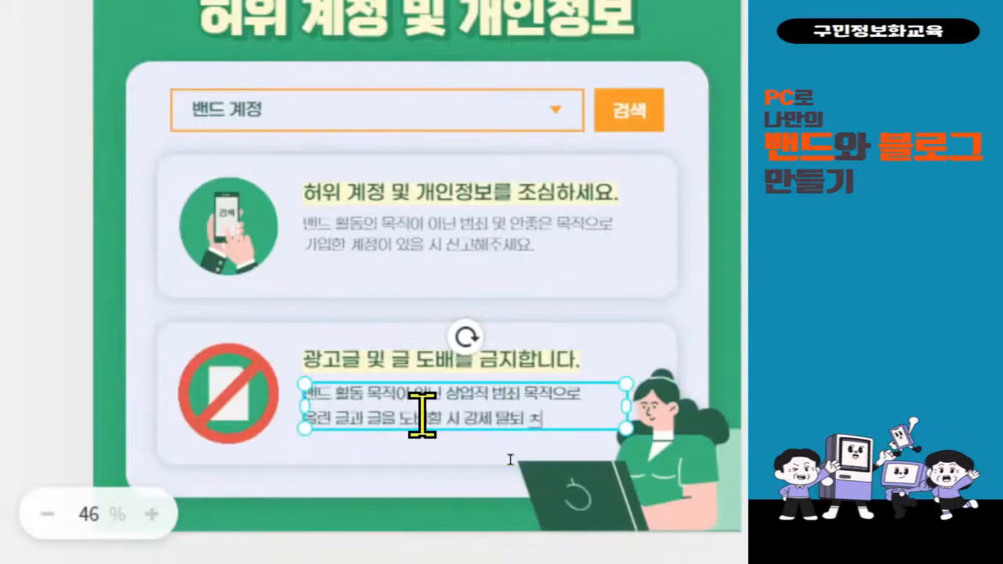
key(BackSpace)
text(처리됩니다.)
Fit page 2 to the screen and zoom in twice to review the finished card.
scroll(329, 501, down, 1)
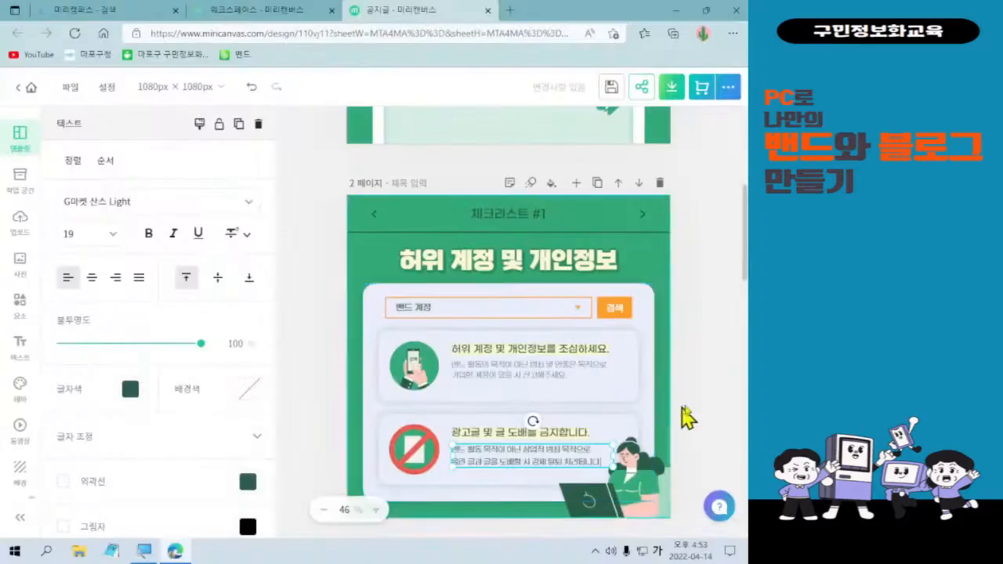
scroll(679, 416, down, 2)
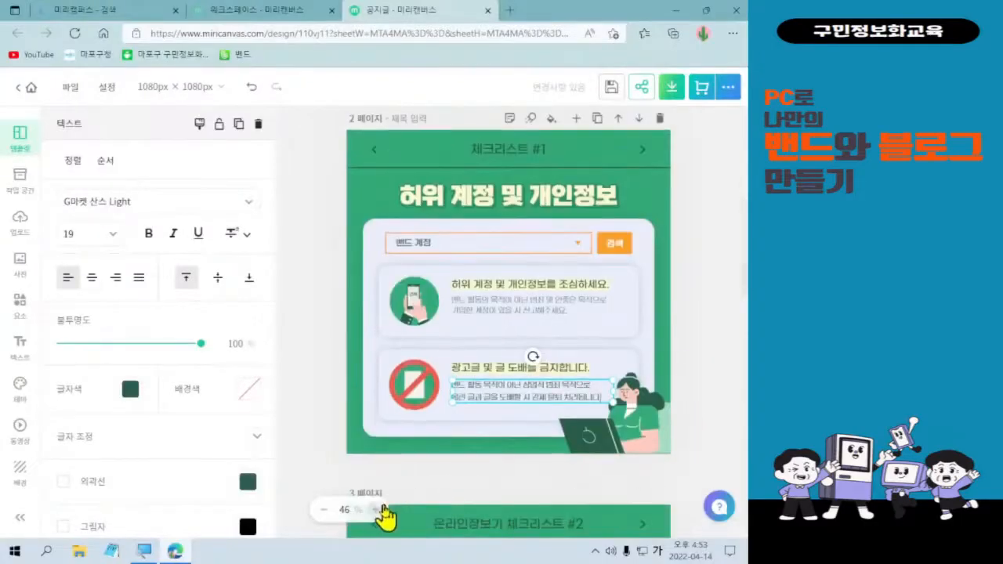
scroll(593, 391, up, 1)
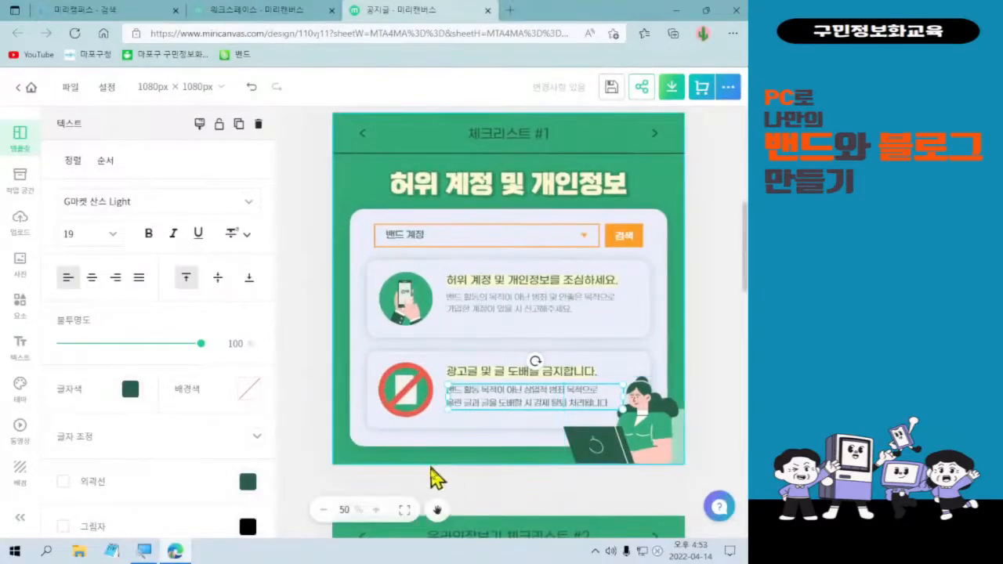
click(404, 510)
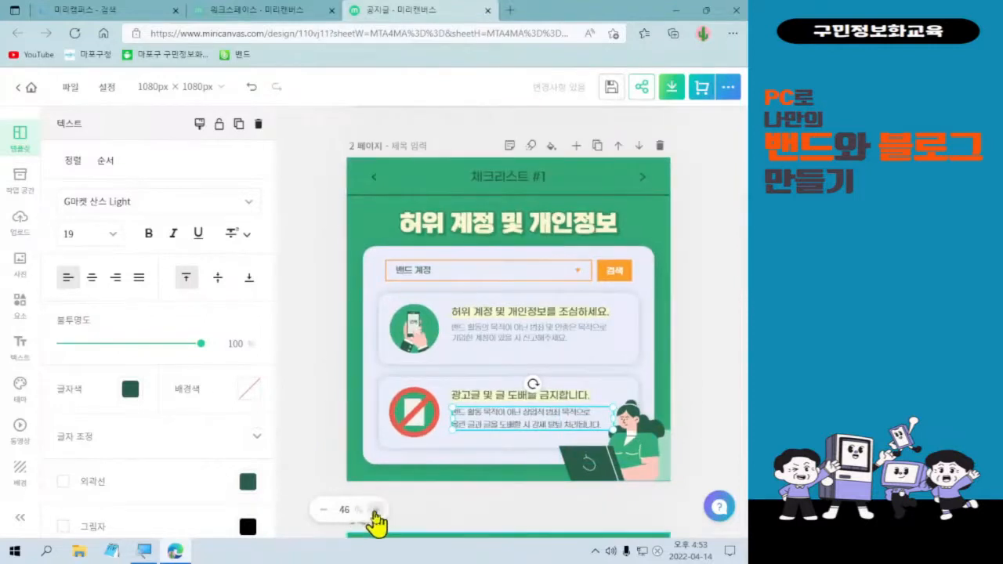
click(376, 511)
click(376, 511)
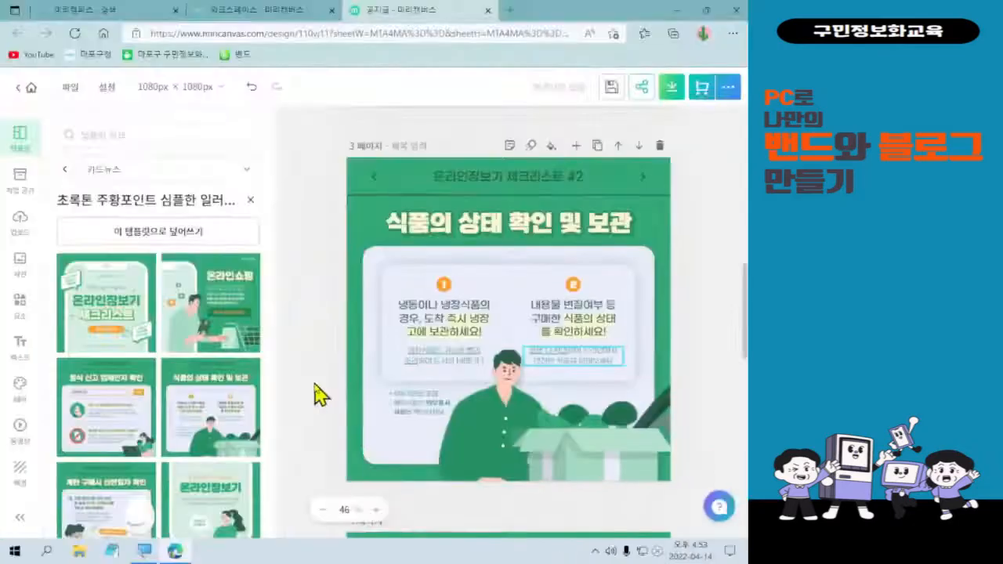
click(364, 341)
scroll(641, 423, up, 6)
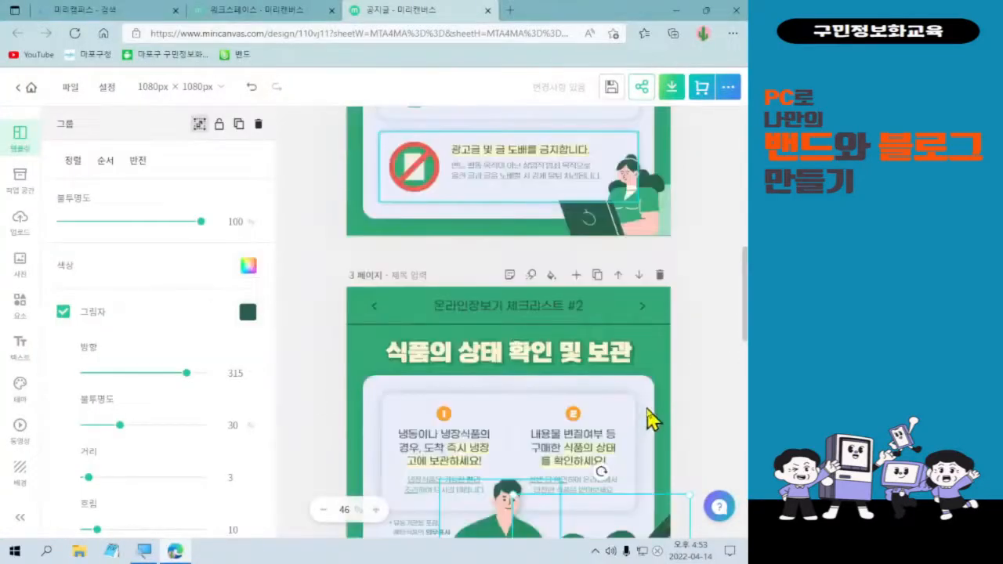
scroll(650, 419, down, 3)
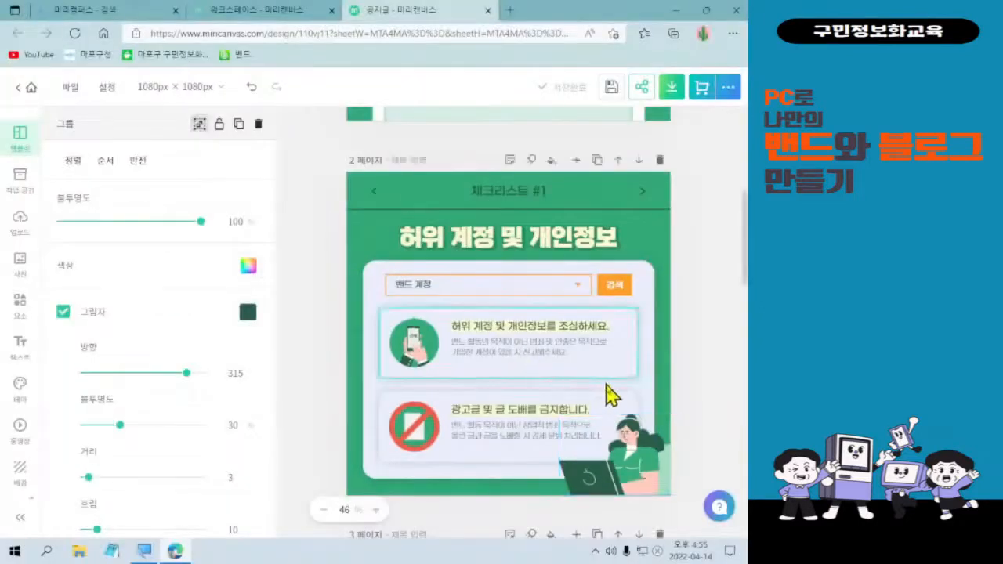
scroll(713, 276, down, 1)
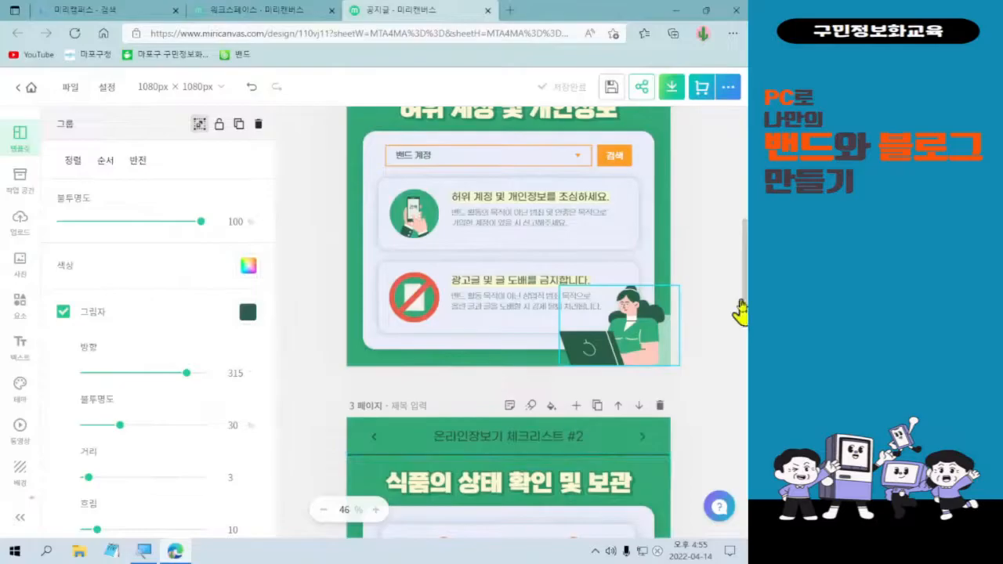
drag(741, 313, 744, 511)
scroll(745, 522, down, 1)
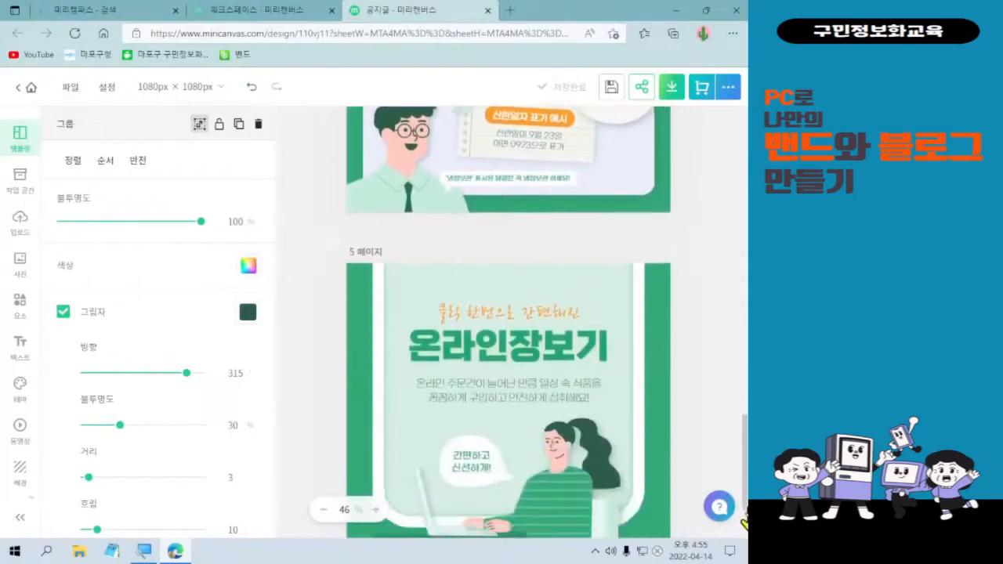
scroll(745, 522, down, 1)
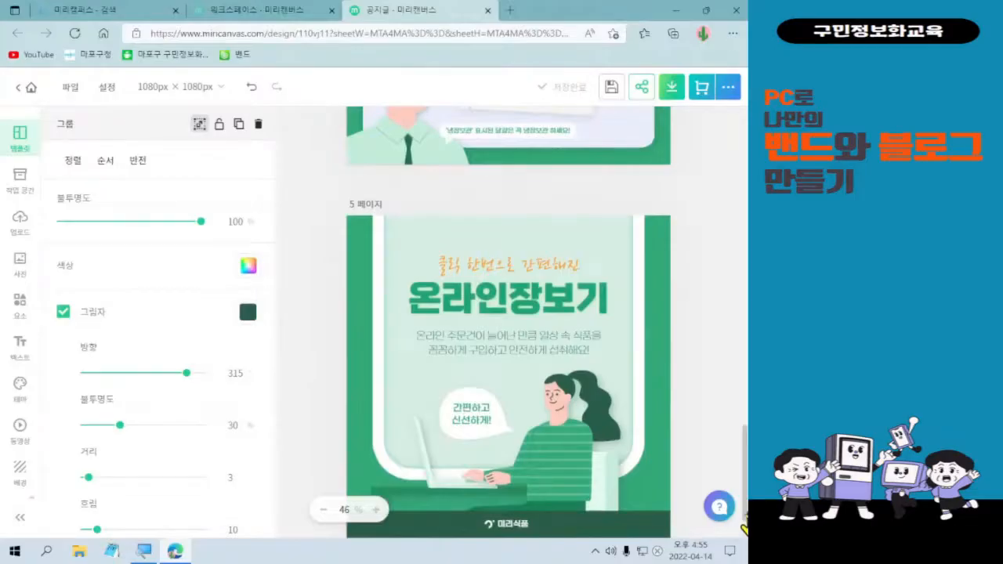
scroll(745, 505, up, 8)
drag(745, 443, 741, 319)
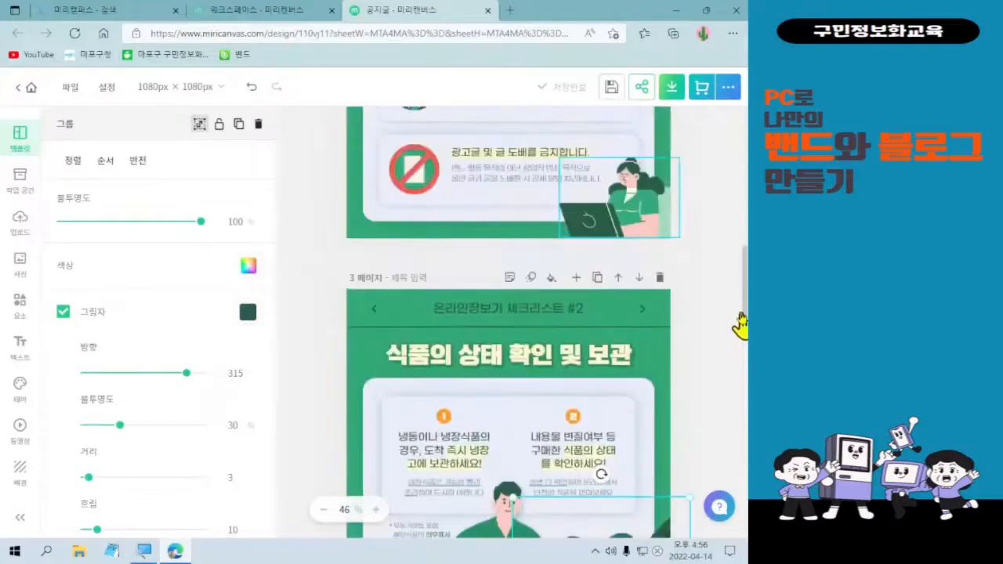
scroll(738, 290, up, 2)
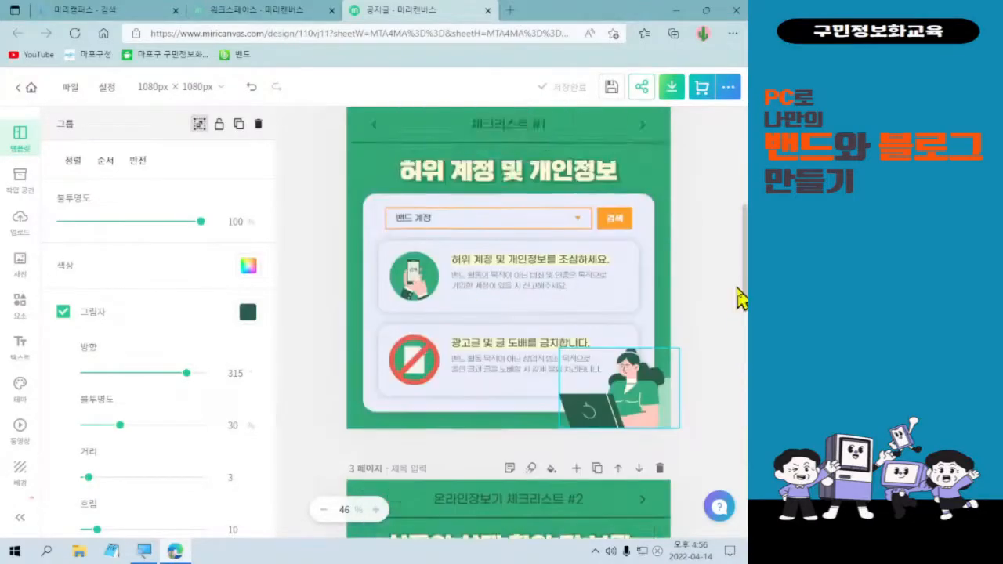
drag(738, 298, 740, 361)
scroll(741, 361, down, 1)
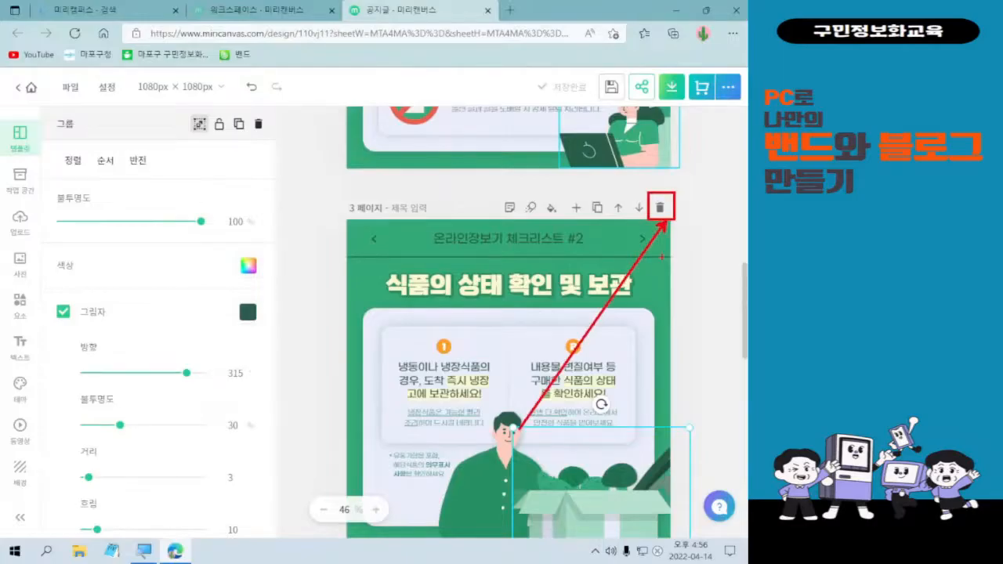
Delete the 식품의 상태 확인 및 보관 and 계란 구매시 산란일자 확인 pages.
click(660, 208)
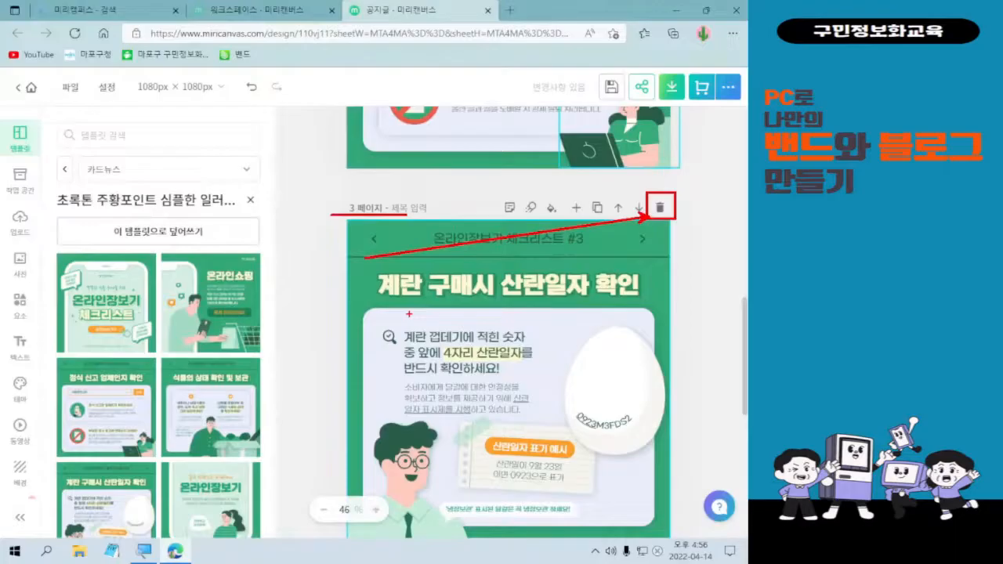
click(660, 207)
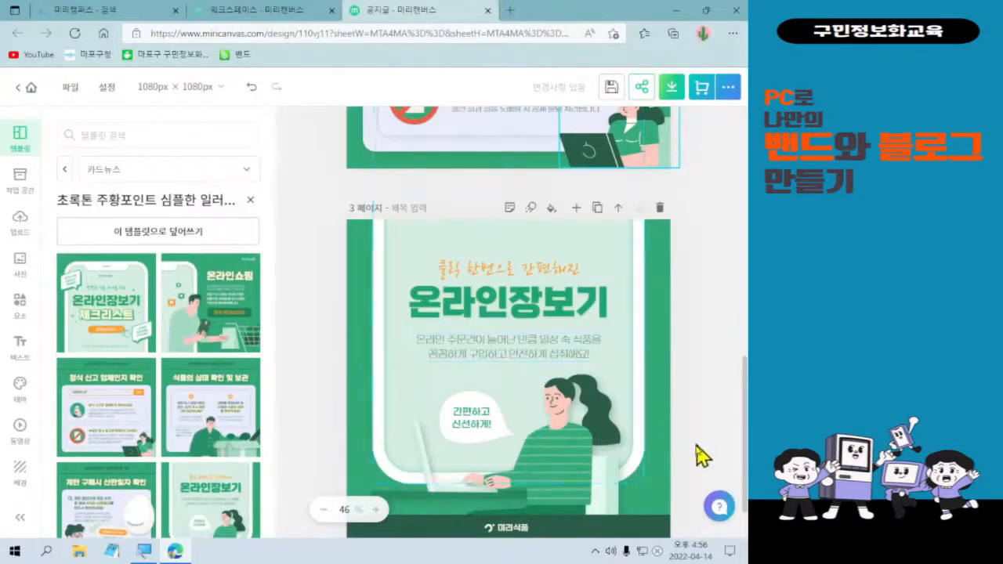
Delete the orange 클릭 한번으로 간편해진 tagline, the body text and the 미리식품 logo from page 3.
click(514, 528)
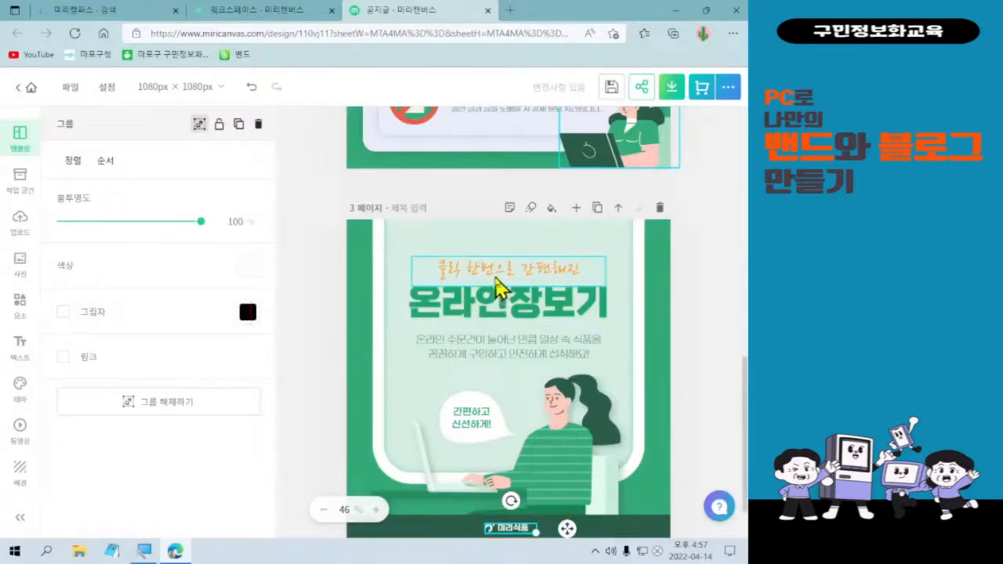
click(495, 280)
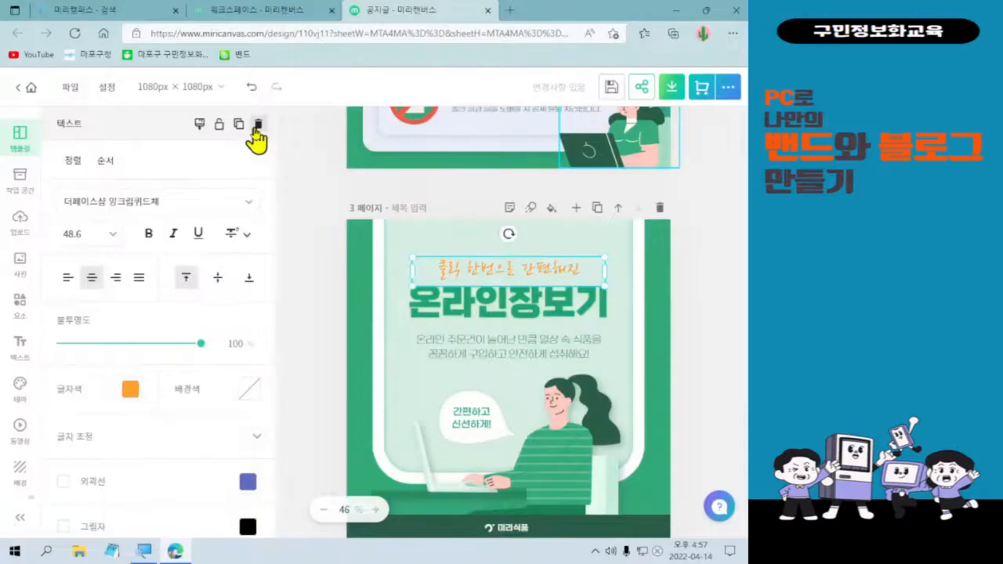
click(257, 125)
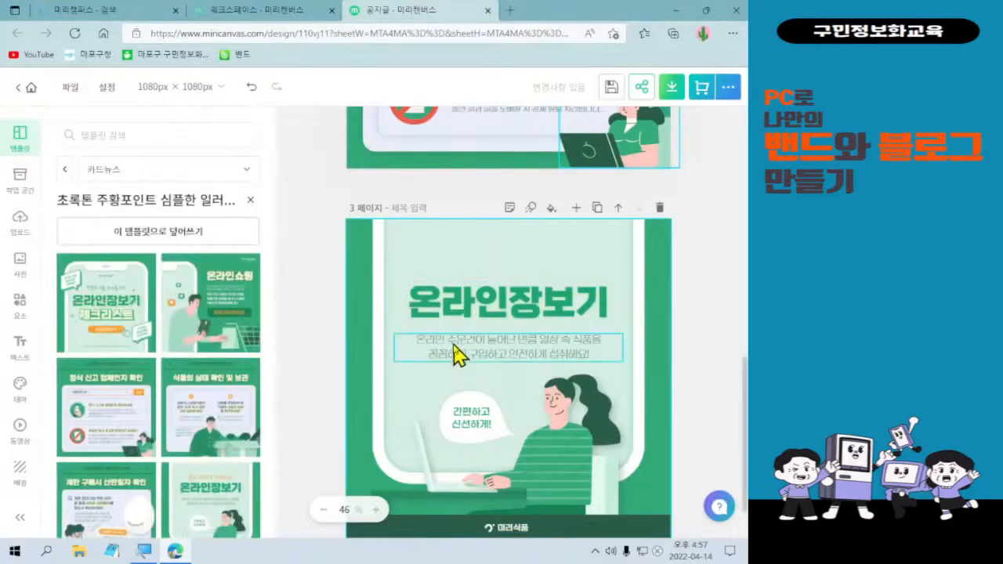
click(457, 352)
click(258, 125)
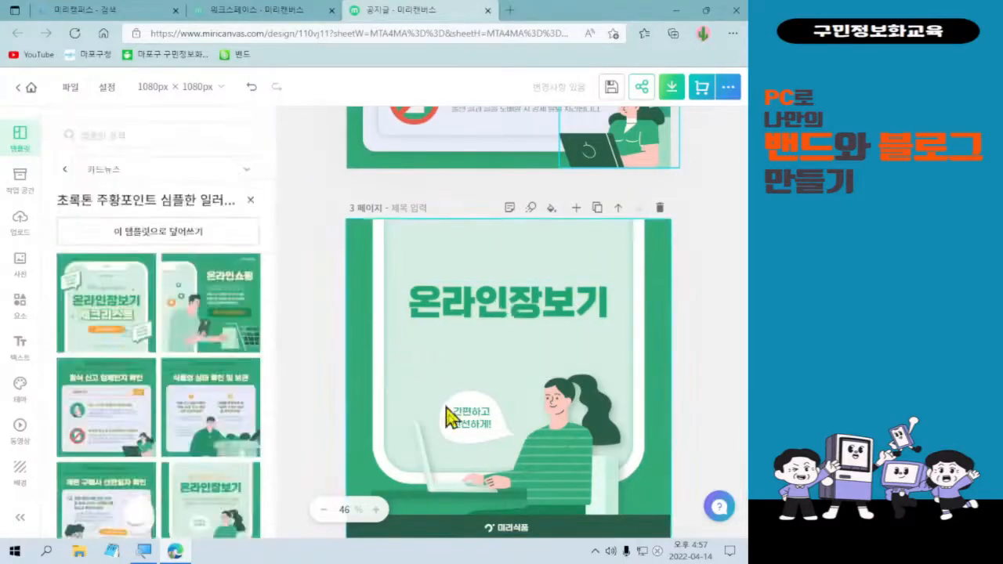
click(503, 529)
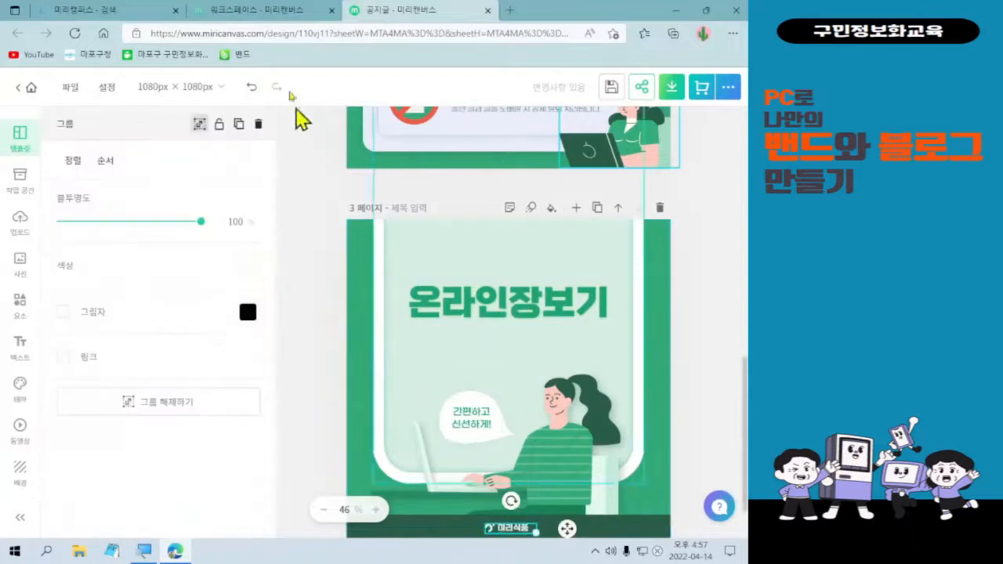
click(258, 125)
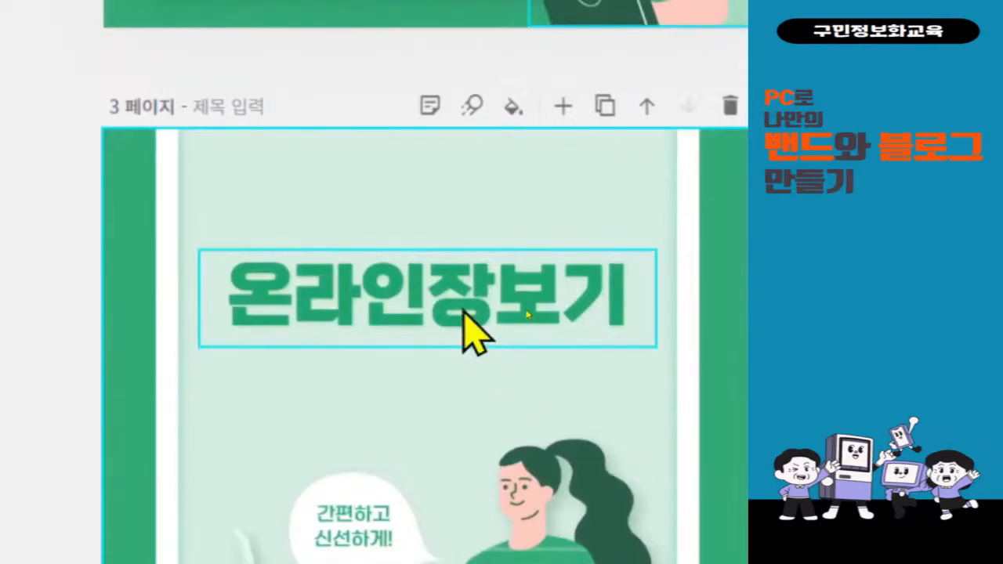
Replace the 온라인장보기 title with 서로 화이팅해주는 관계로 발전하는 밴드가 되겠습니다.
double_click(464, 312)
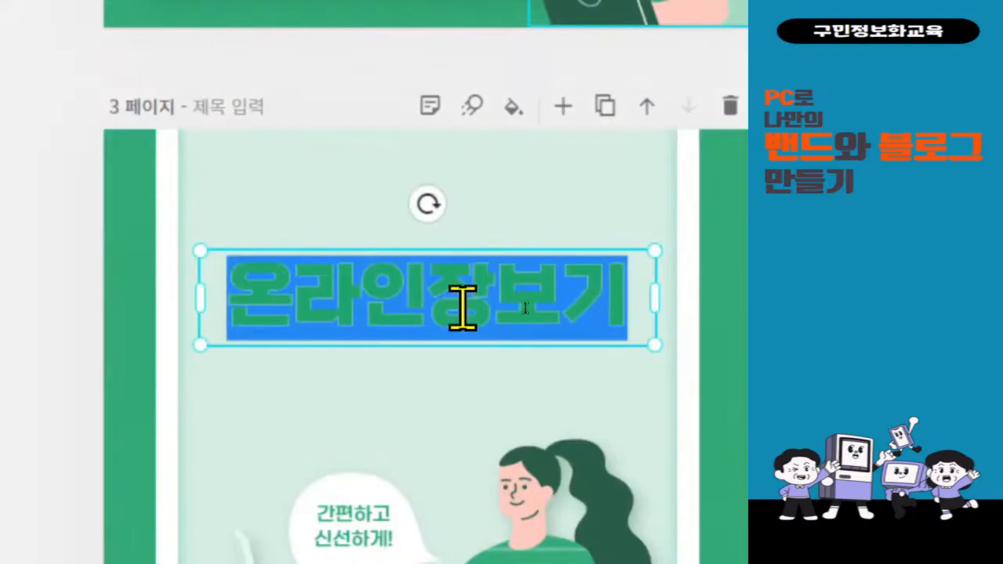
text(설로)
key(BackSpace)
key(BackSpace)
key(BackSpace)
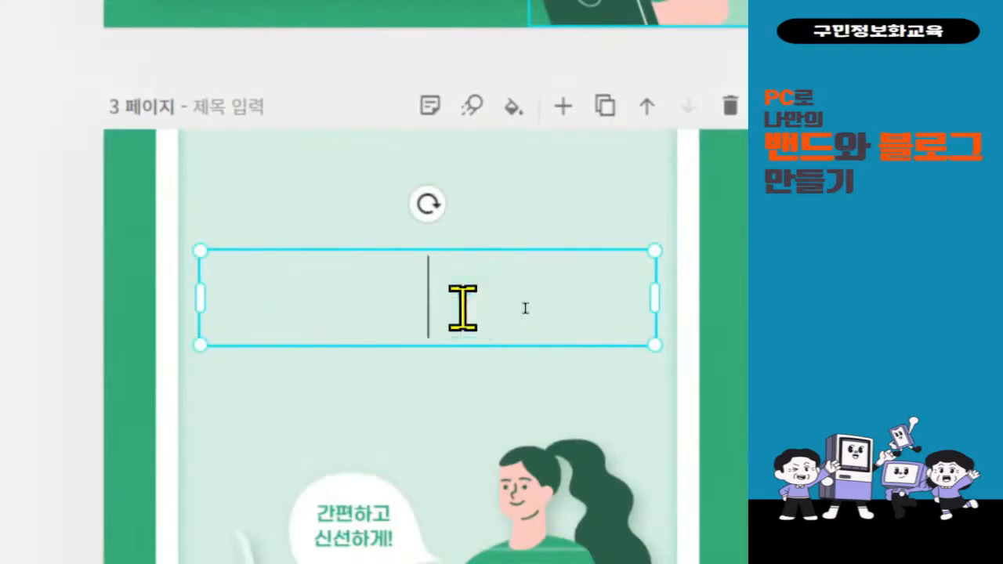
text(서틀)
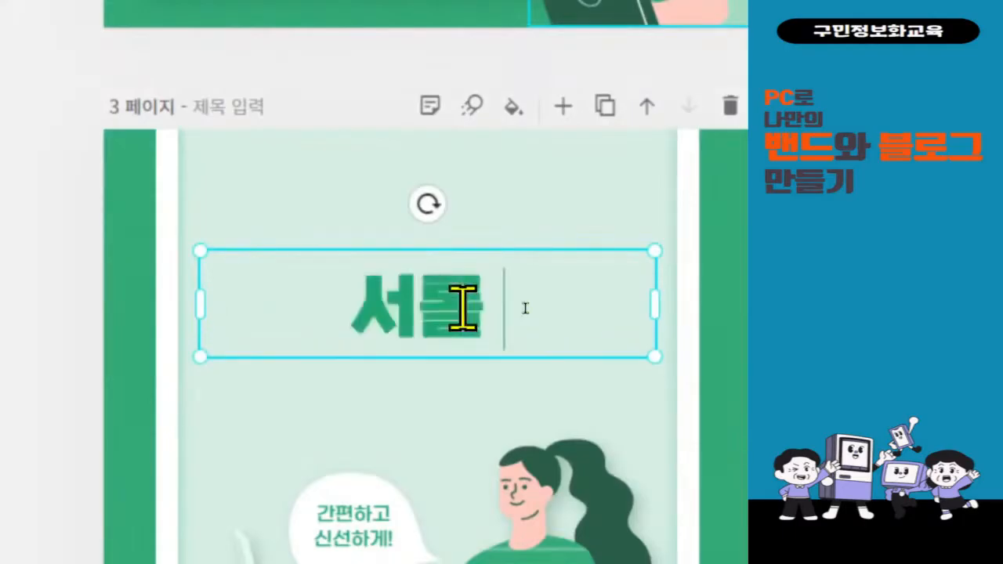
key(BackSpace)
text(로)
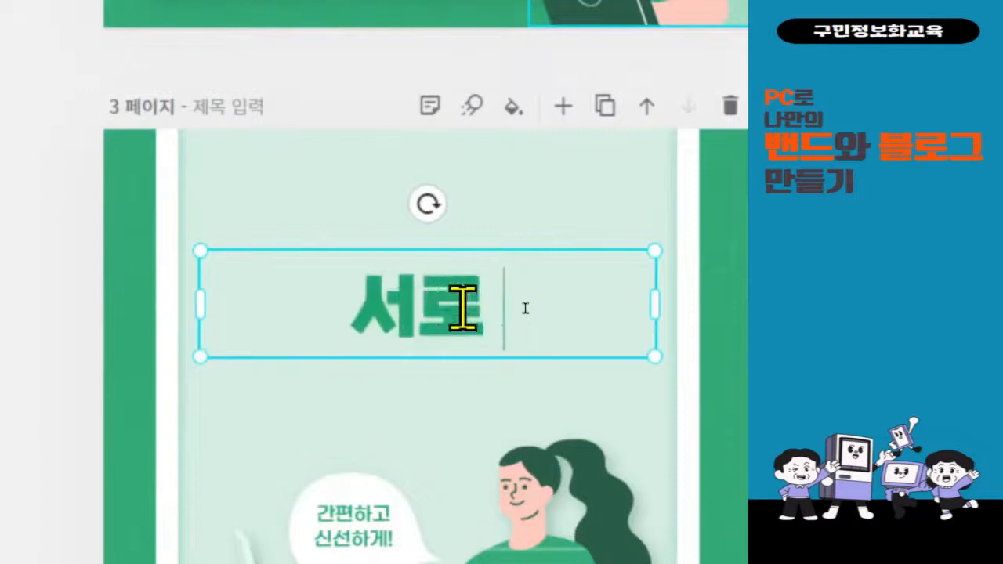
text(황이팅해)
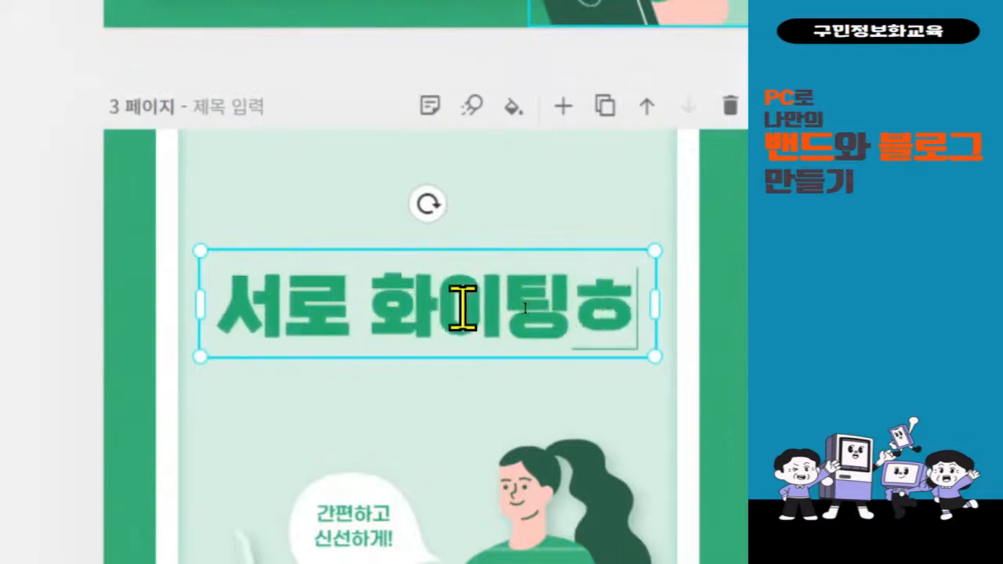
text(ㅅ)
text(주는)
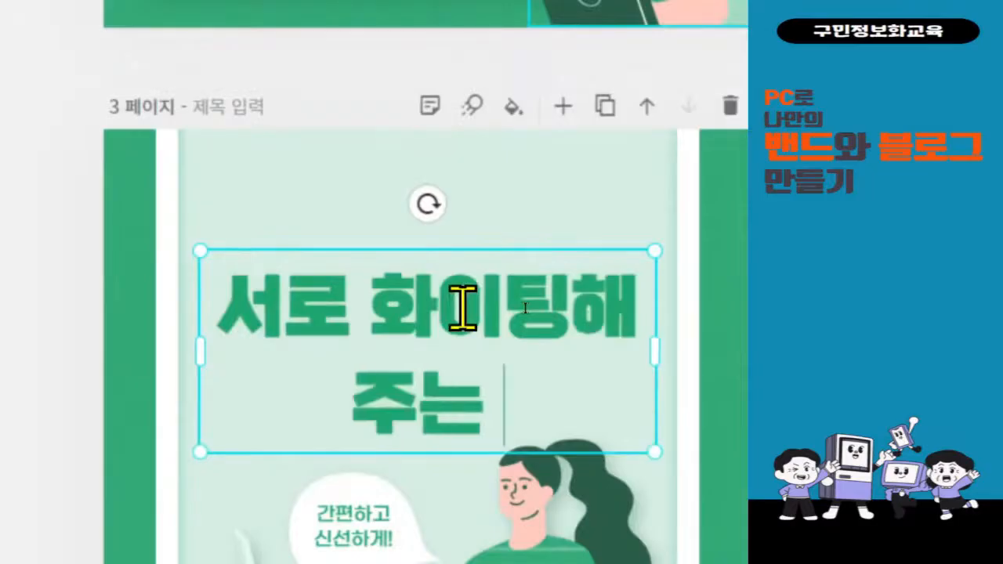
text( ㄱㅘㄴ계)
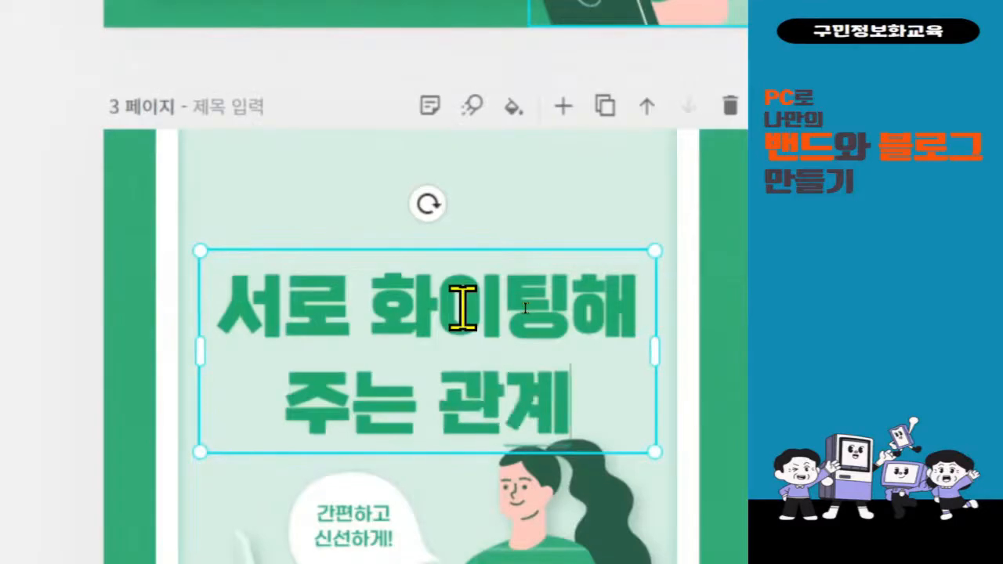
text(로)
text( 발전한)
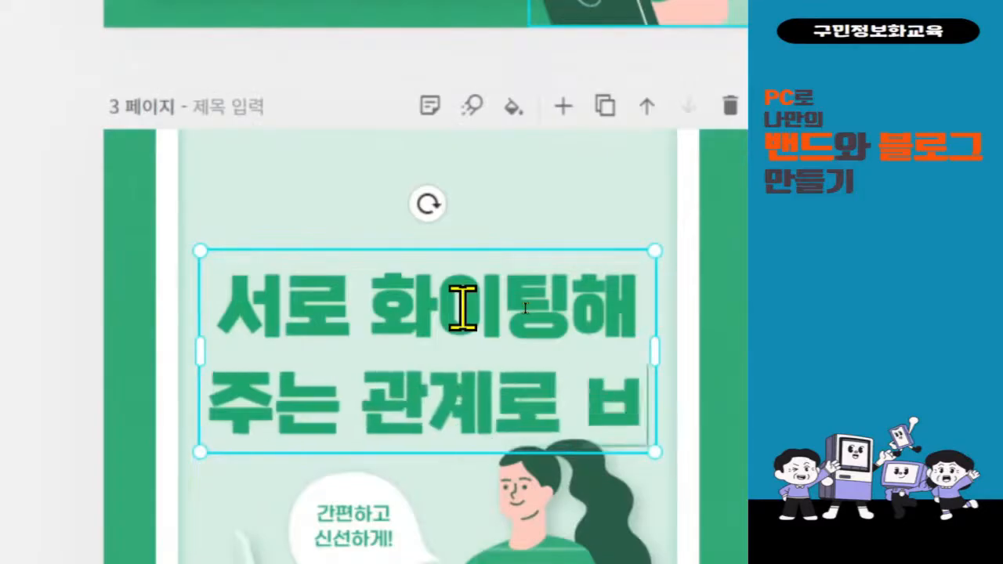
text(는 밴득)
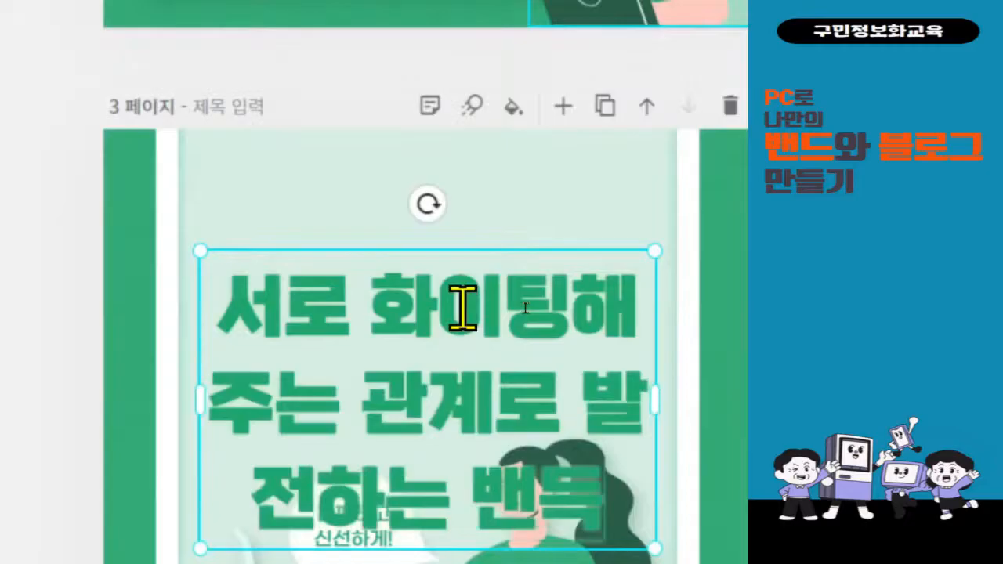
text(가 되겠습니다)
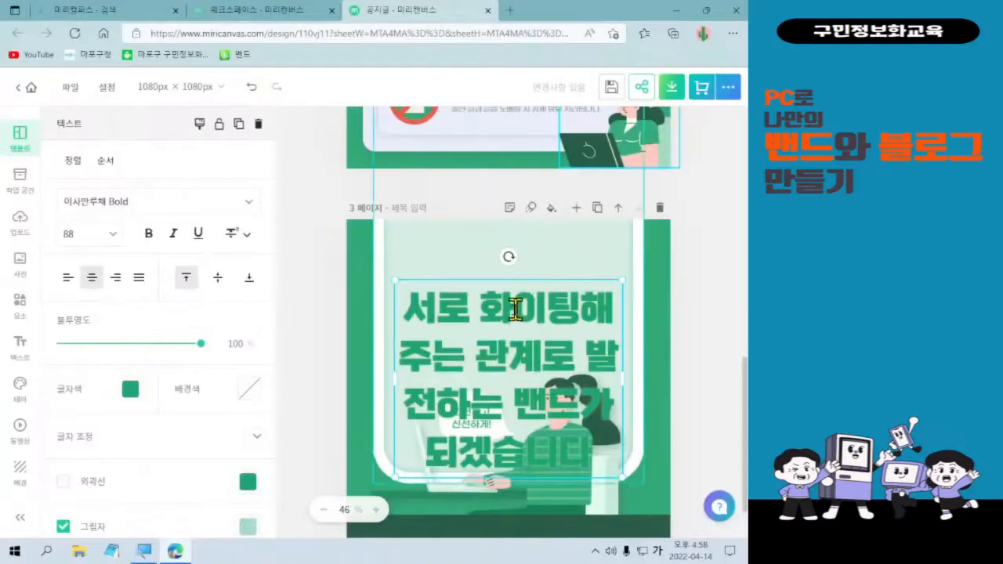
Copy the headline into a new Notepad note, enlarge its text, and add ! at the end.
key(ctrl+a)
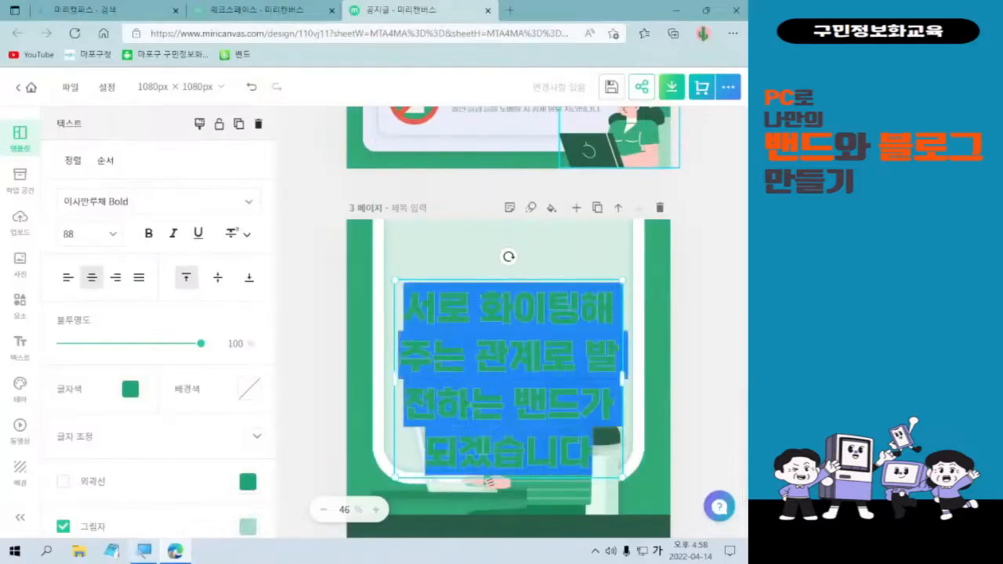
click(112, 552)
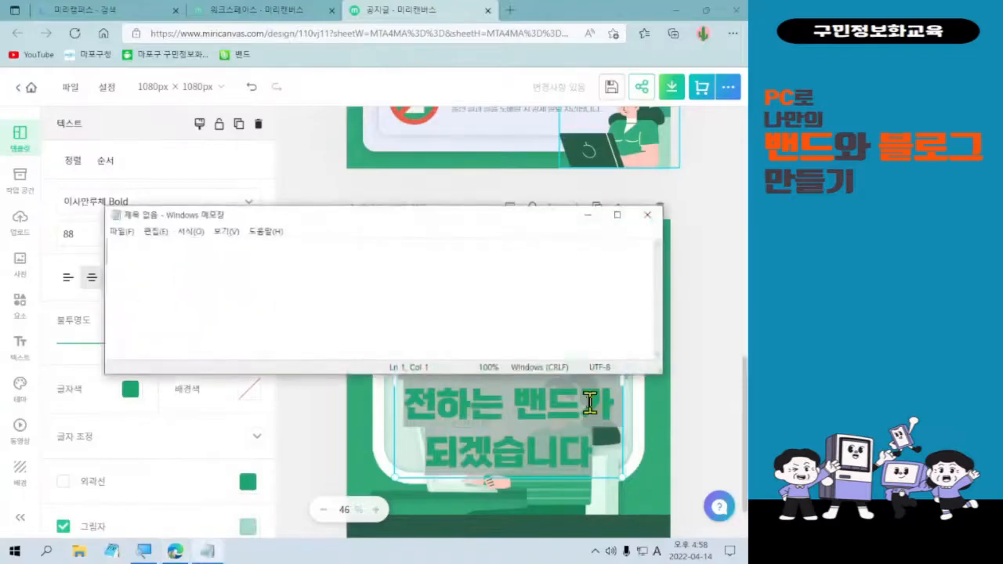
text(서로 화이팅해주는 관계로 발전하는 밴드가 되겠습니다)
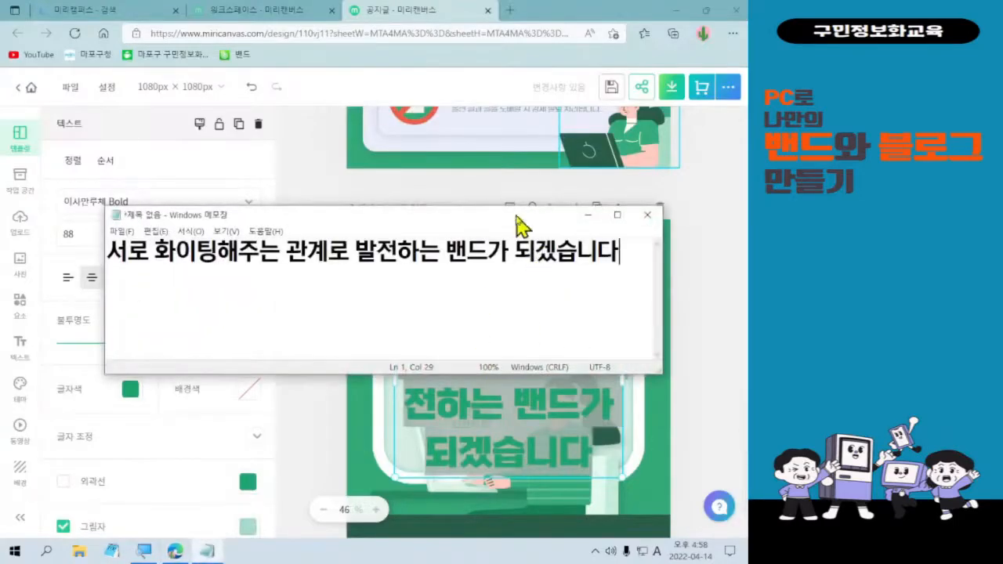
drag(517, 215, 562, 219)
key(ctrl+plus)
key(ctrl+plus)
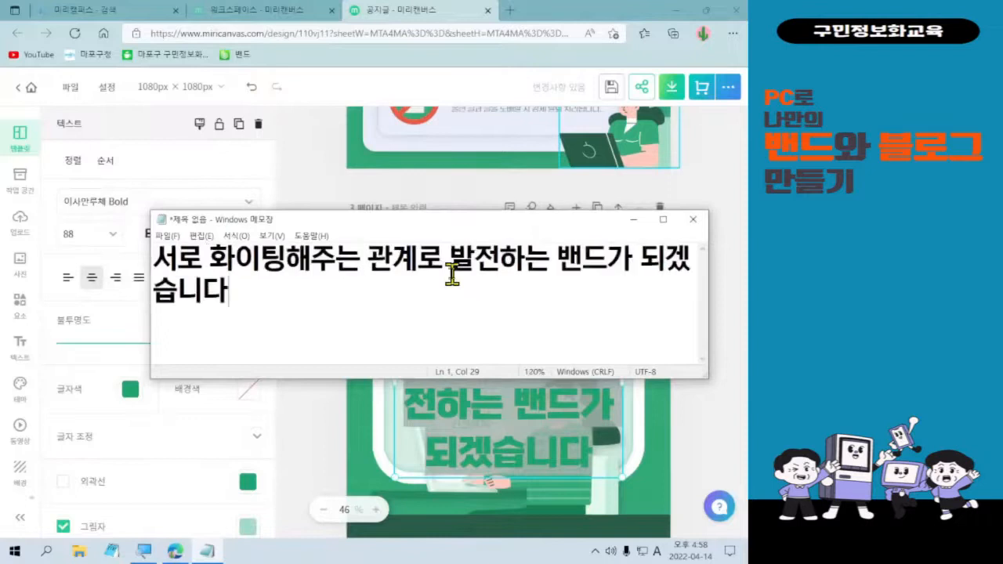
key(ctrl+plus)
key(ctrl+plus)
key(ctrl+plus)
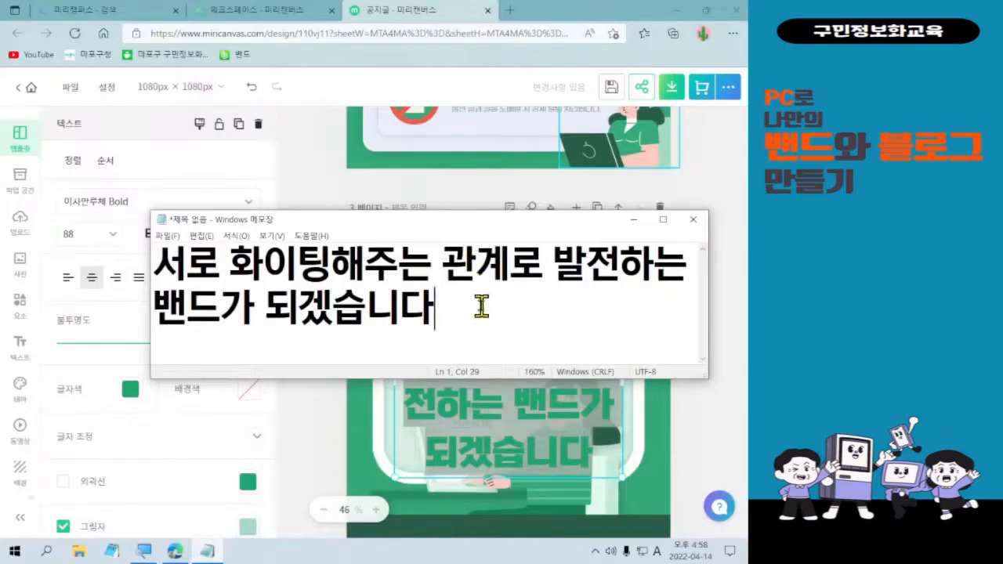
text(!)
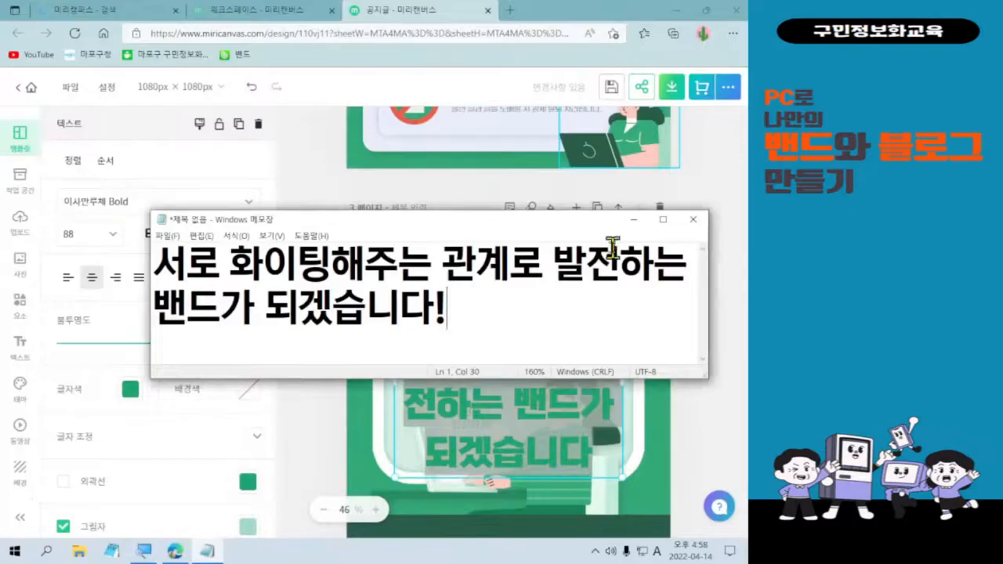
Minimize the Notepad note and reselect the page 3 headline to bring up its text settings.
click(633, 220)
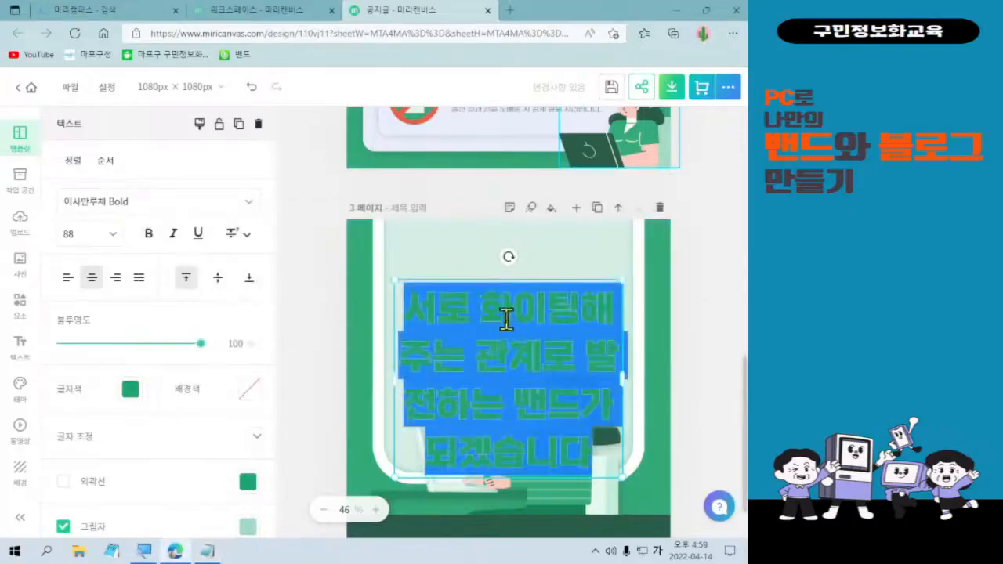
click(580, 448)
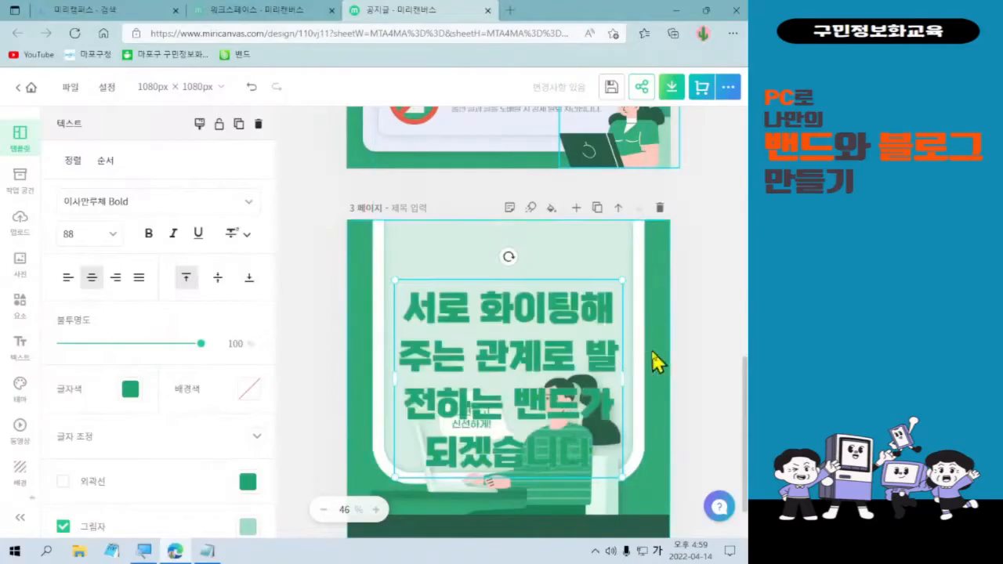
click(683, 351)
click(683, 351)
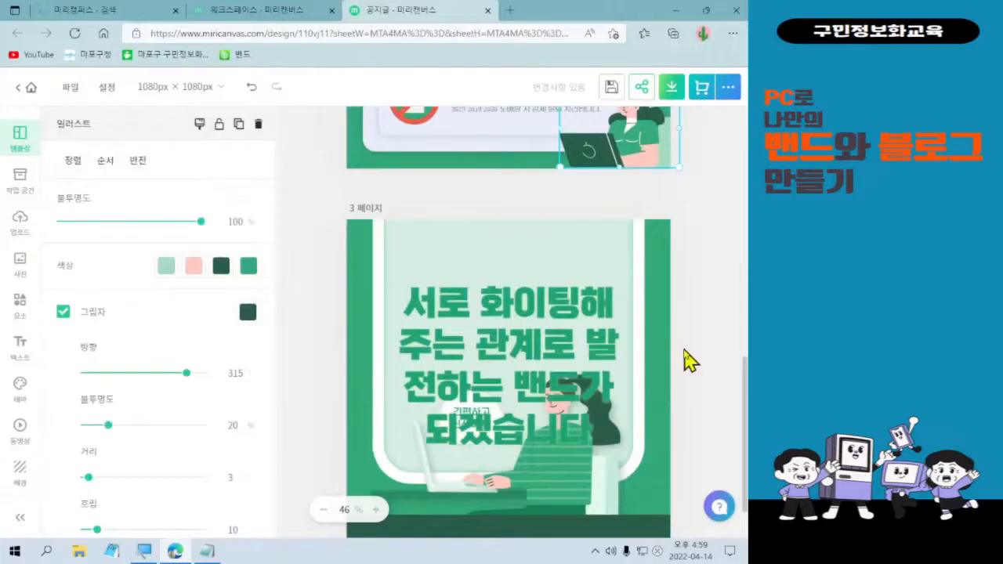
click(557, 331)
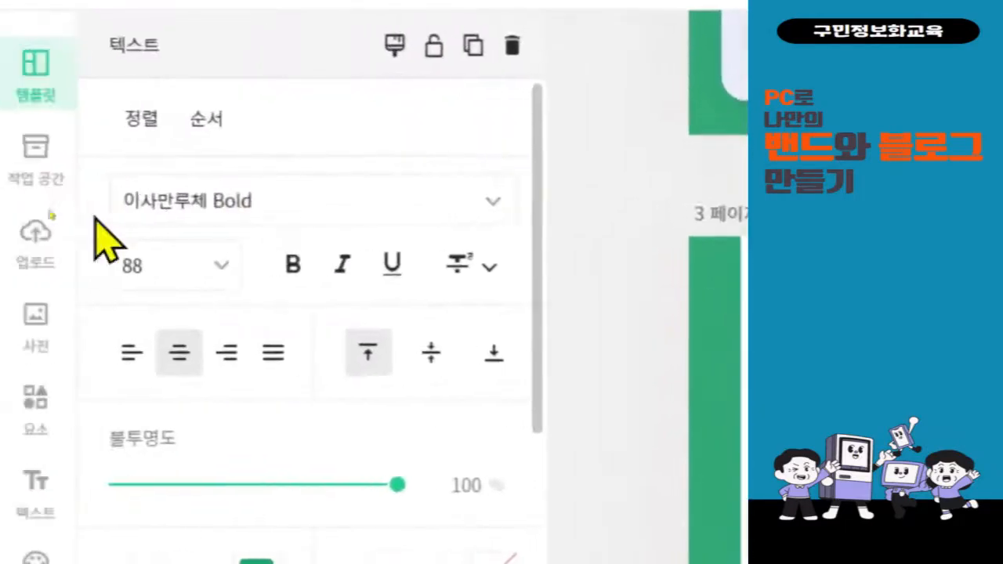
Try 잘풀리는하루OTF, 제주한라산 and 카페24 고운밤, then settle on 카페24 동동 for the headline.
click(245, 205)
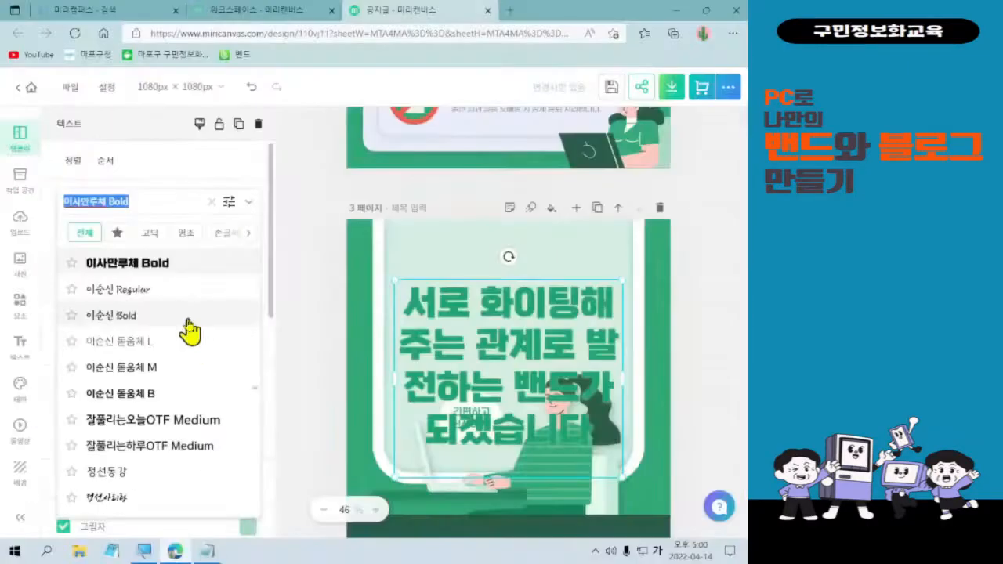
click(173, 444)
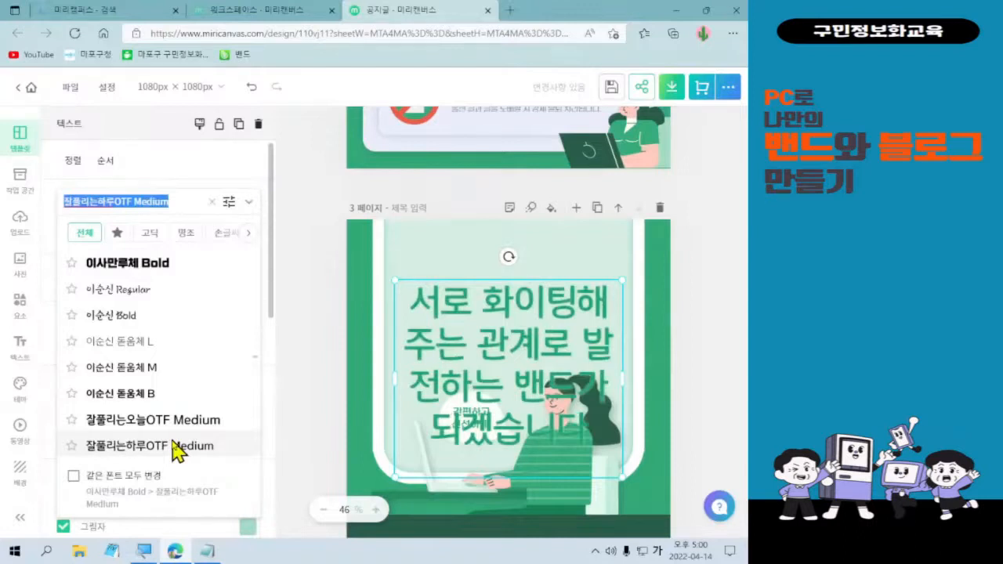
scroll(173, 452, down, 3)
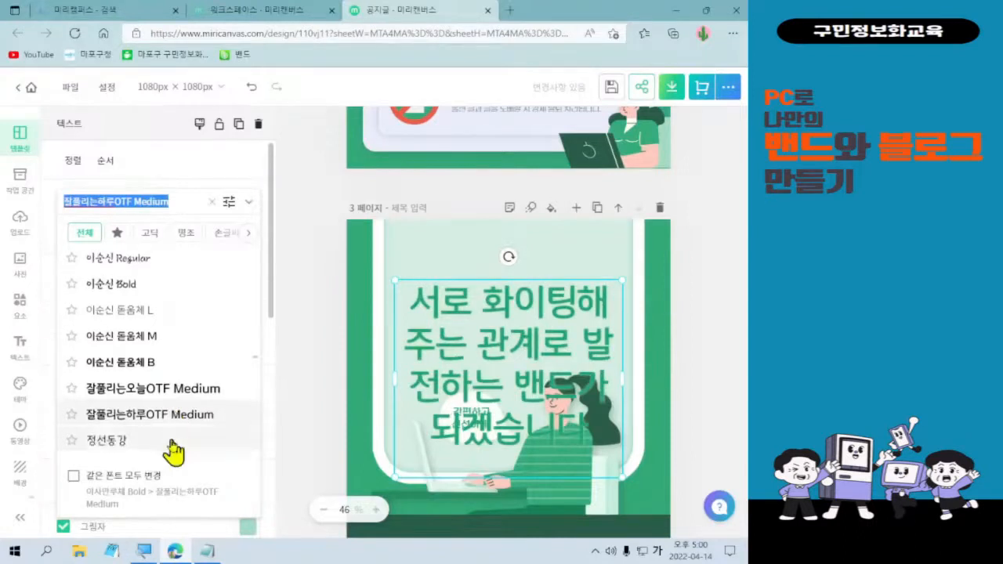
scroll(173, 452, down, 4)
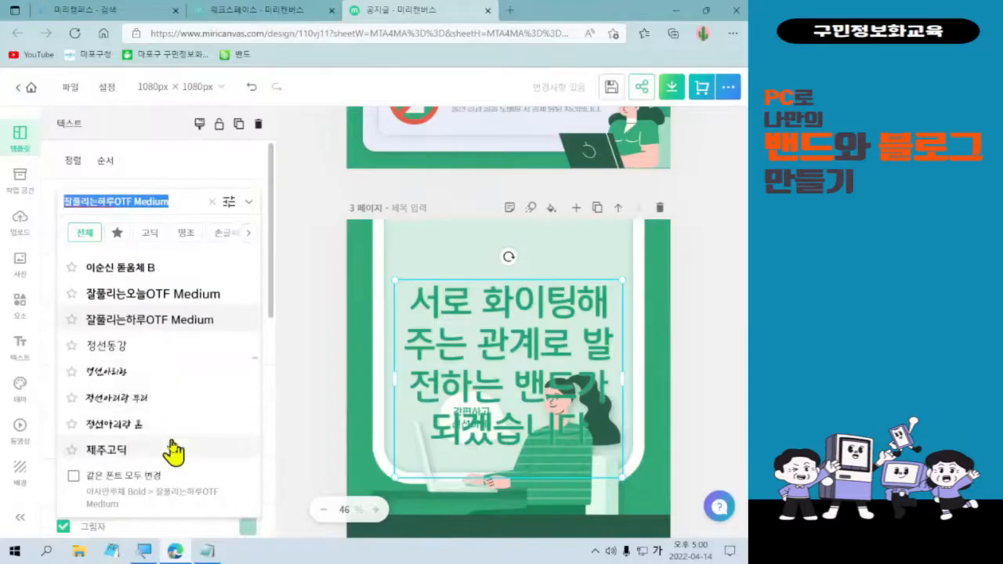
scroll(173, 453, down, 1)
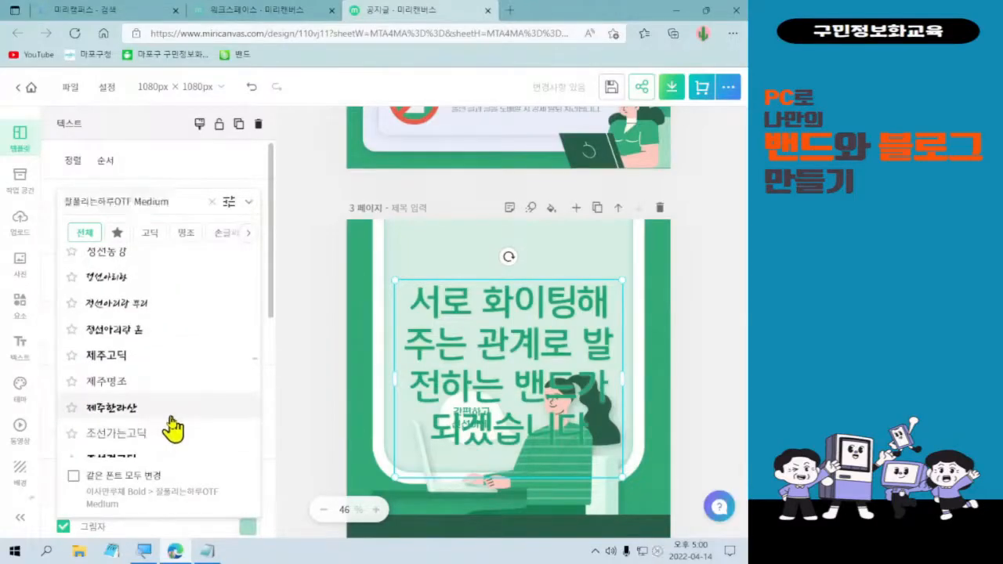
click(171, 415)
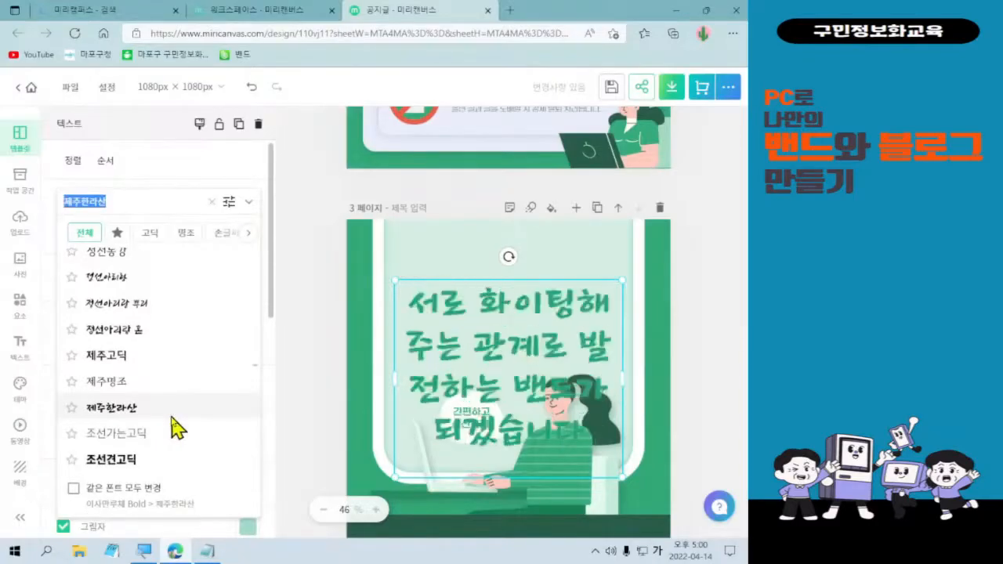
scroll(176, 427, down, 4)
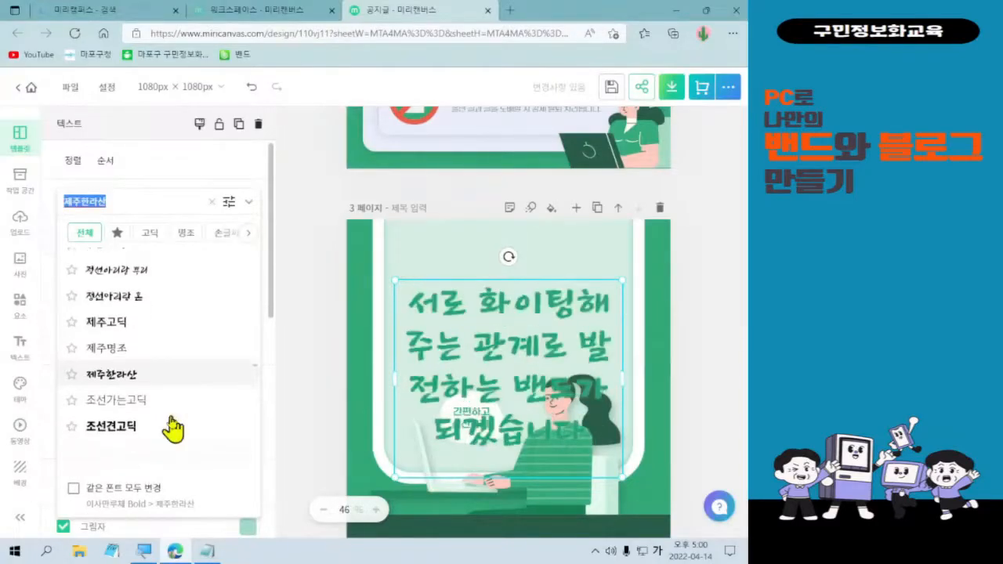
scroll(173, 427, down, 4)
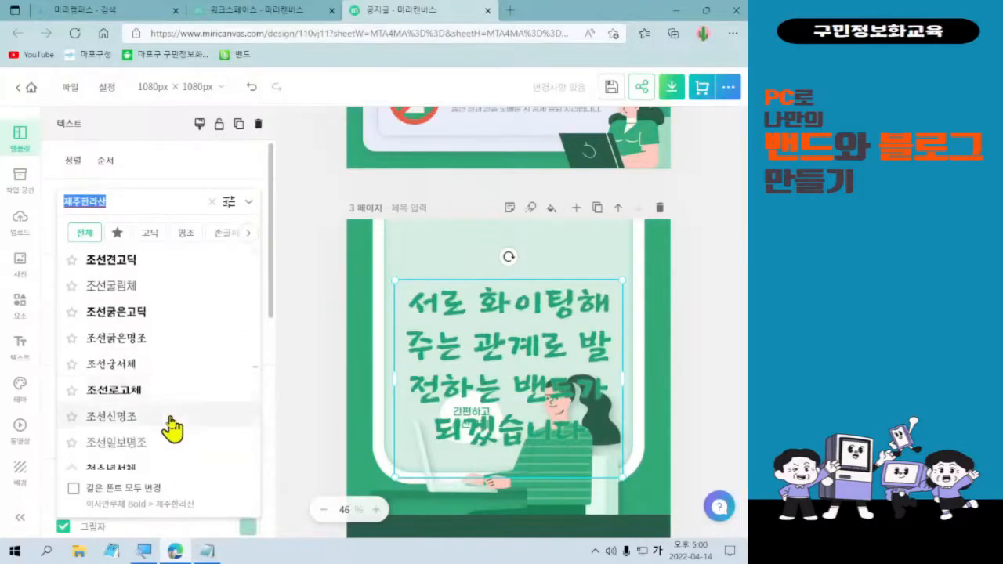
scroll(172, 427, down, 4)
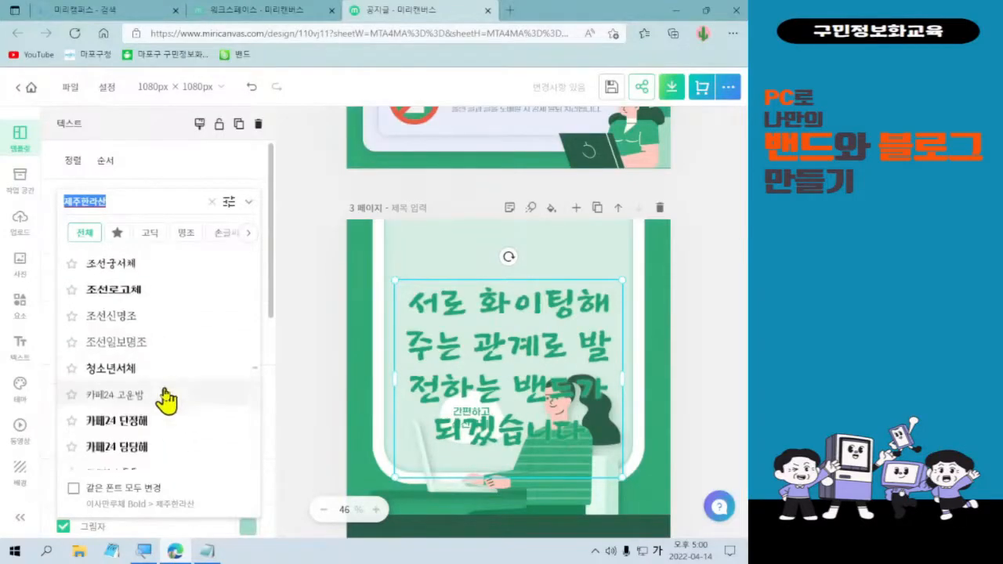
click(165, 394)
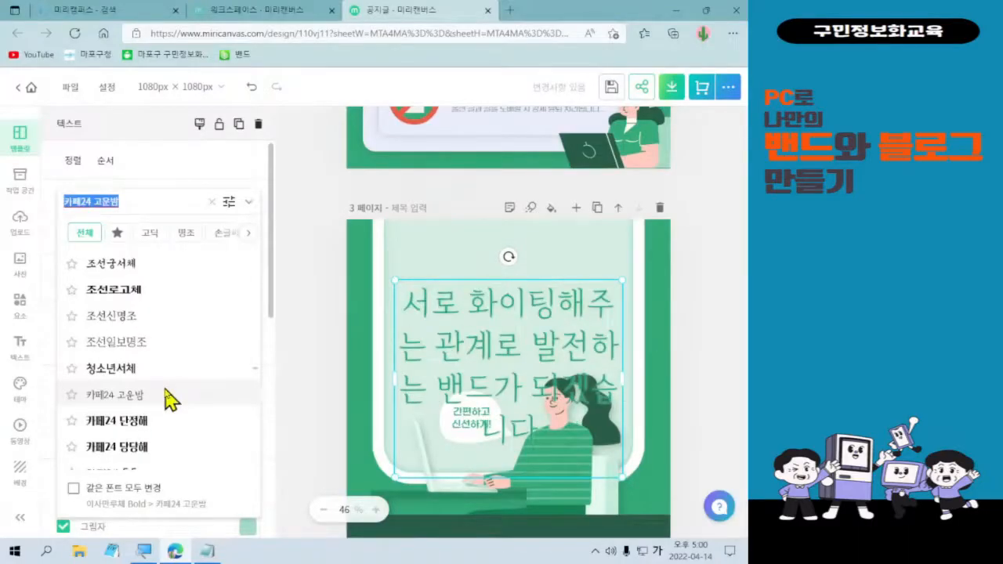
scroll(167, 400, down, 2)
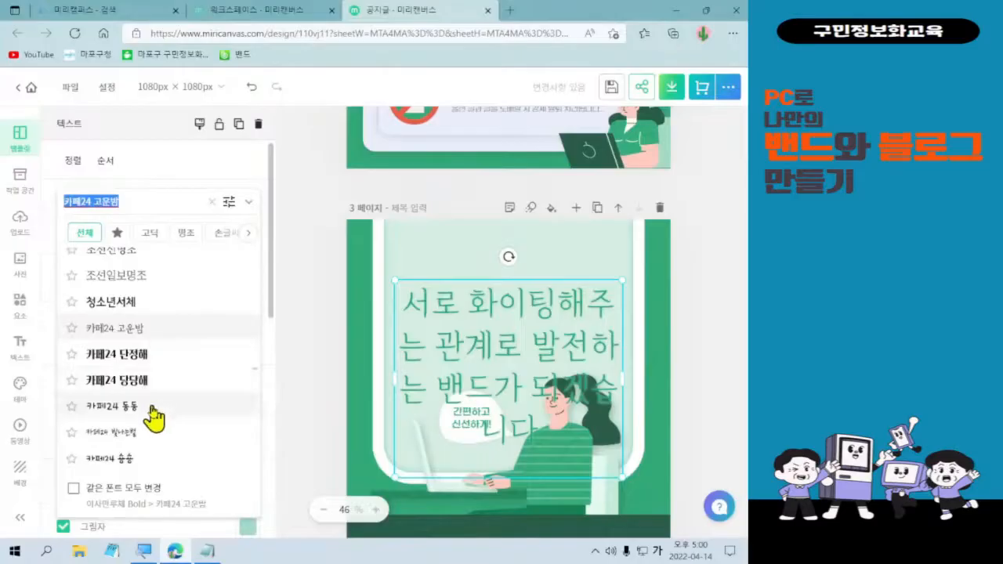
click(152, 407)
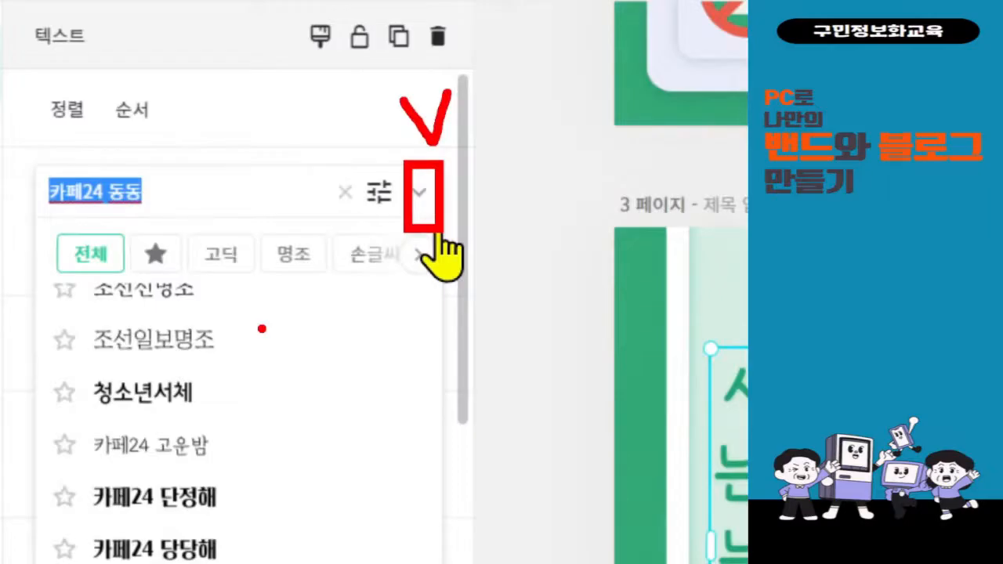
click(439, 235)
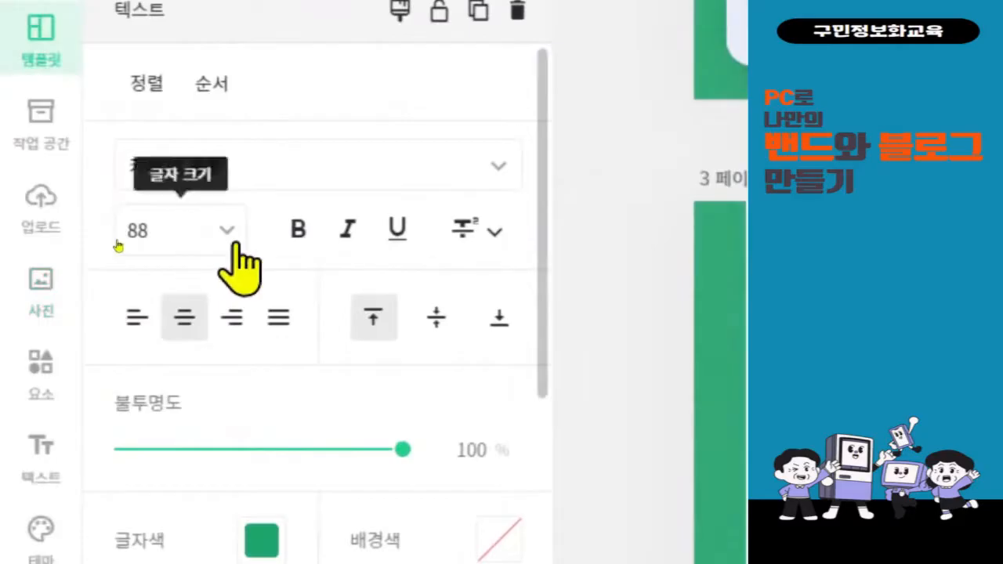
Reduce the page 3 headline font size from 88 to 36.
click(234, 243)
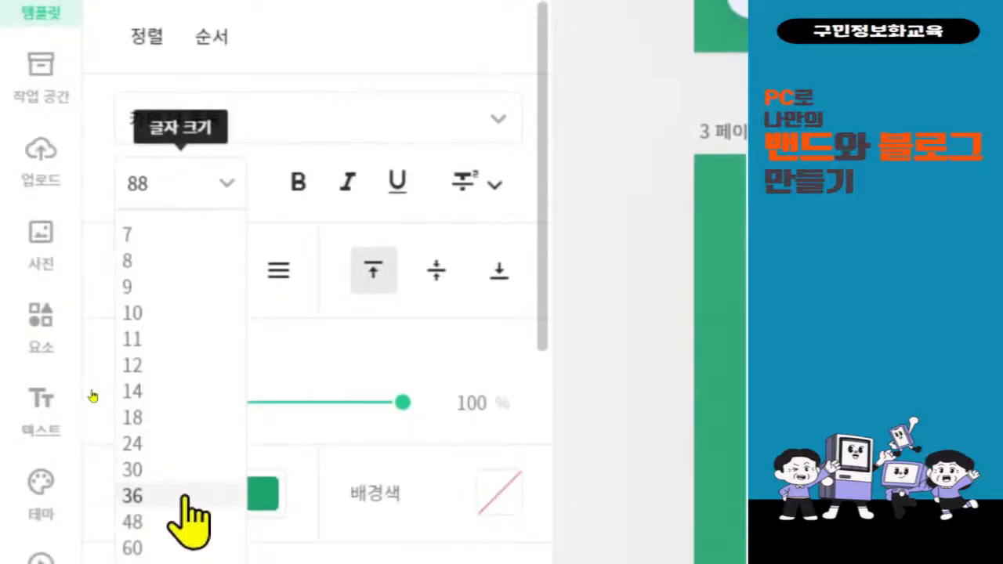
click(186, 496)
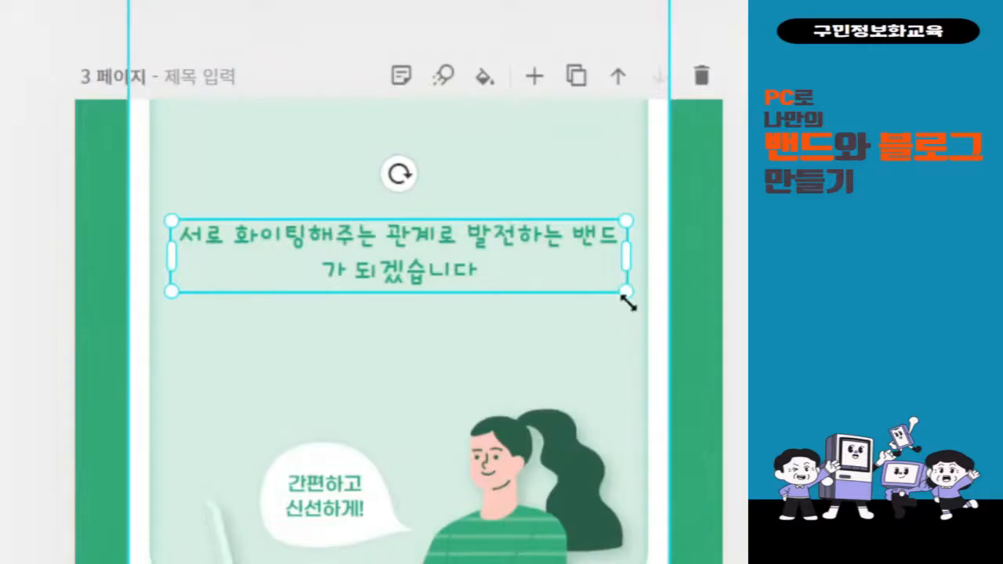
Set the headline to size 60, resize its box to wrap three lines, and move it higher.
drag(628, 304, 653, 332)
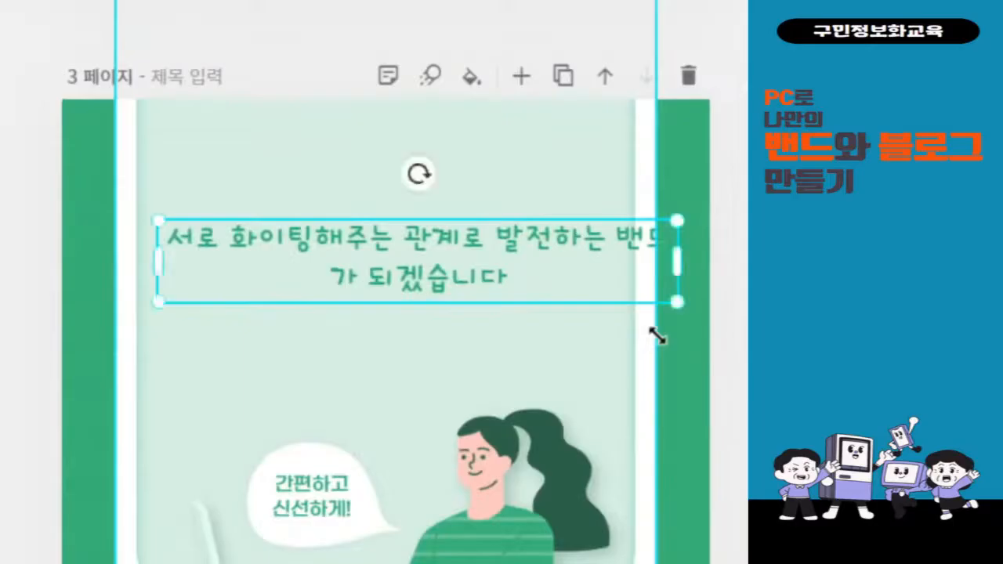
drag(657, 255, 579, 245)
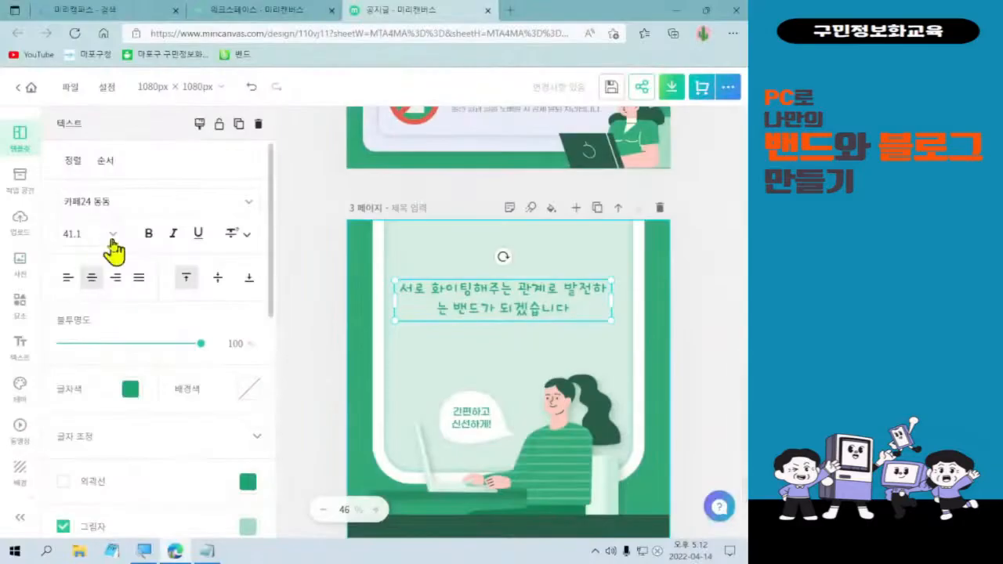
click(112, 235)
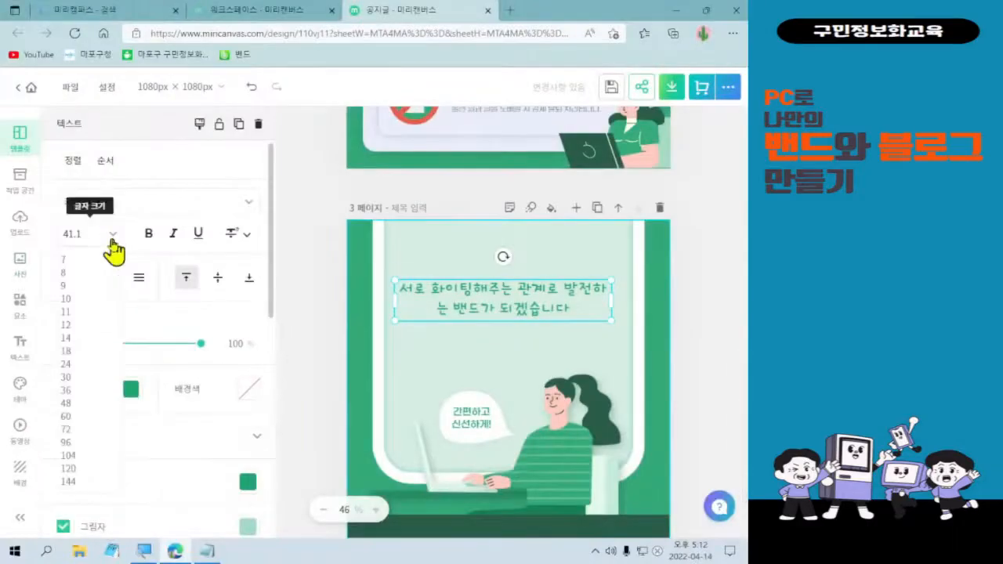
click(65, 416)
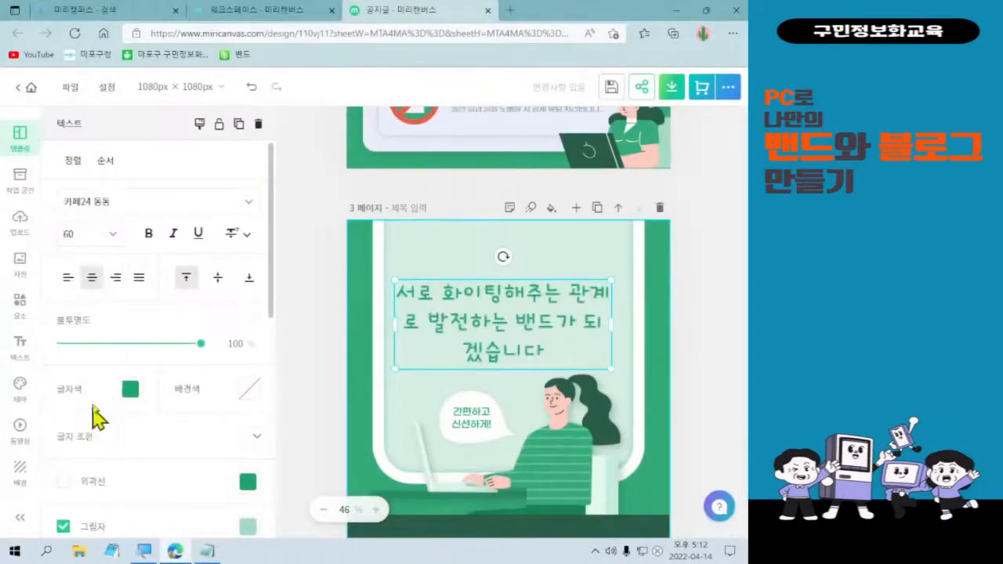
drag(394, 327, 389, 327)
drag(617, 325, 621, 323)
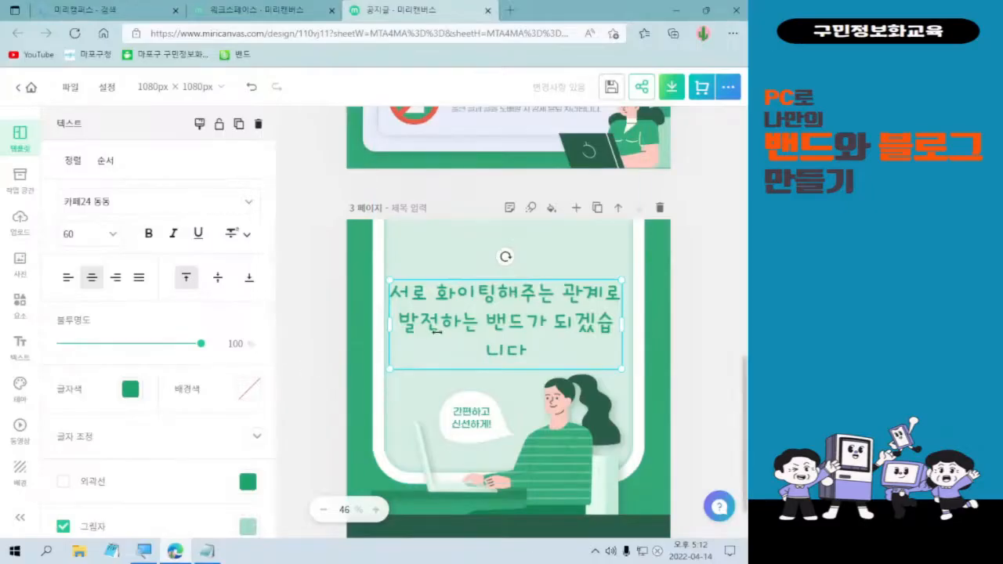
drag(448, 327, 451, 312)
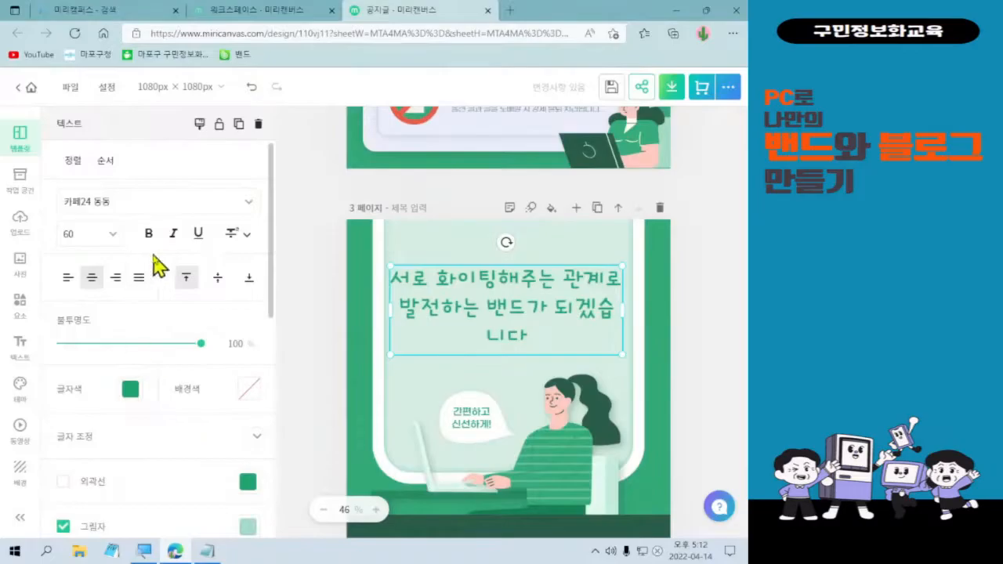
Recolour the 카페24 동동 headline text black using the 글자색 swatch.
scroll(170, 315, down, 3)
scroll(173, 314, up, 2)
scroll(171, 329, up, 1)
scroll(164, 372, down, 2)
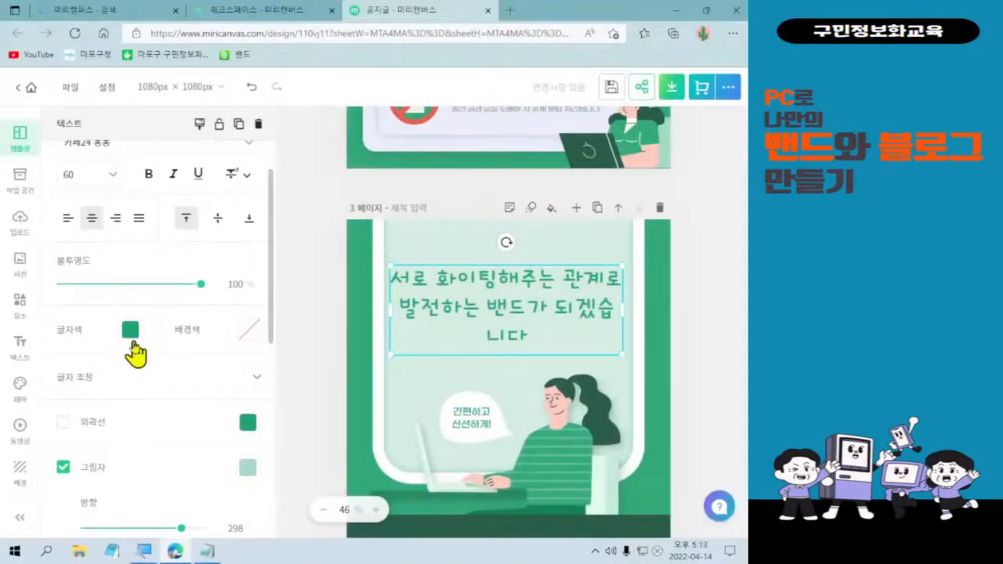
click(131, 342)
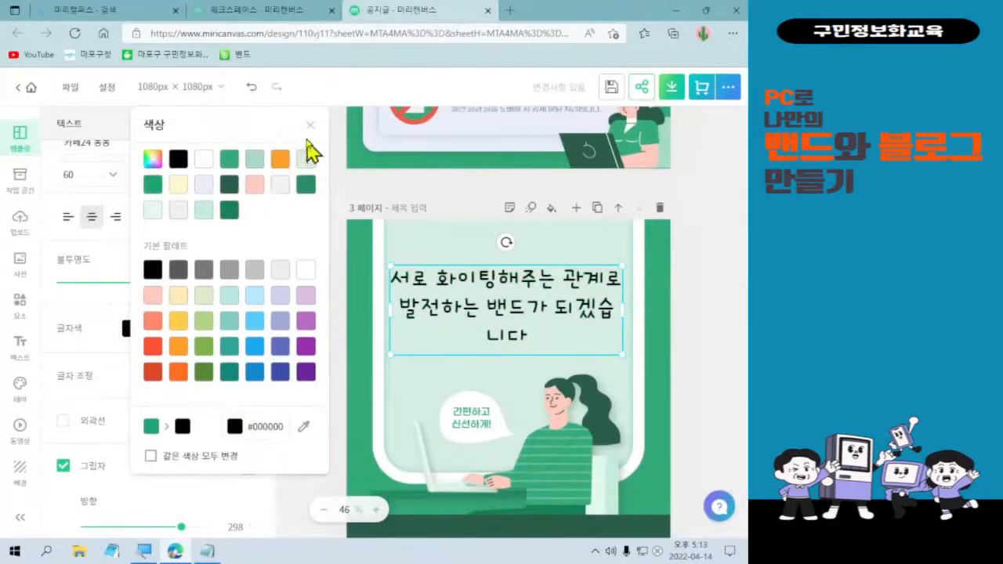
click(310, 125)
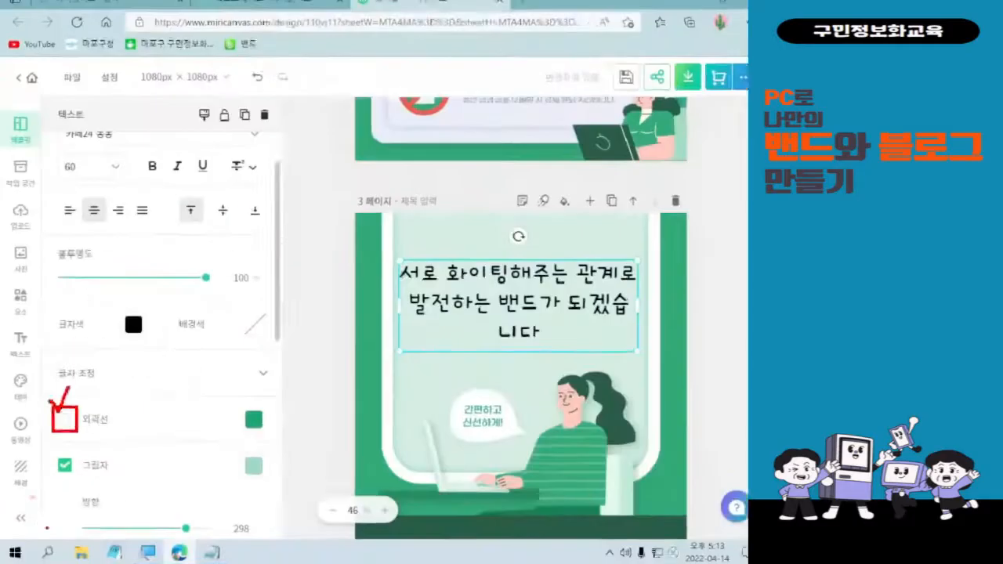
Give the headline a white 외곽선 outline and raise its thickness from 20 to 26.
click(63, 422)
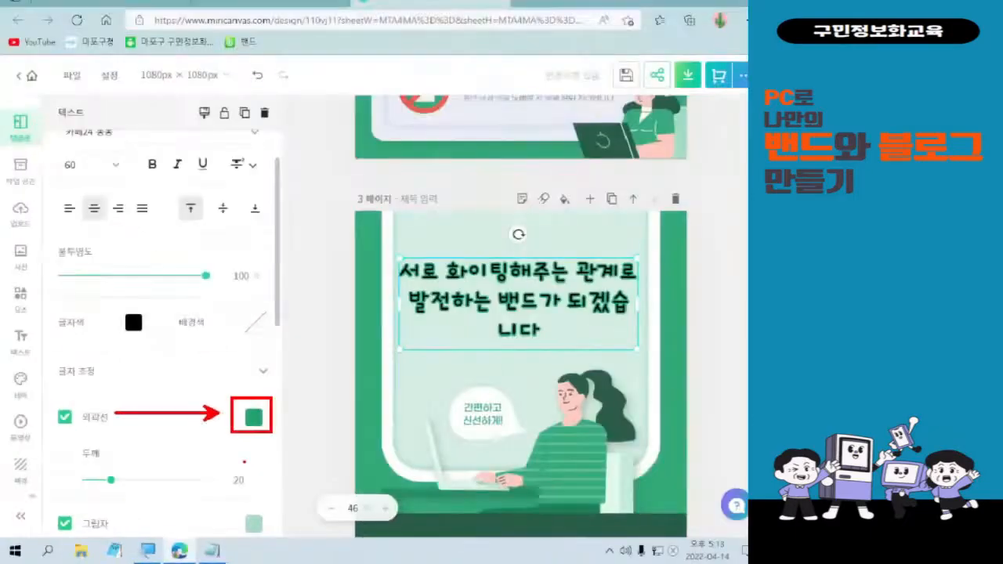
click(448, 309)
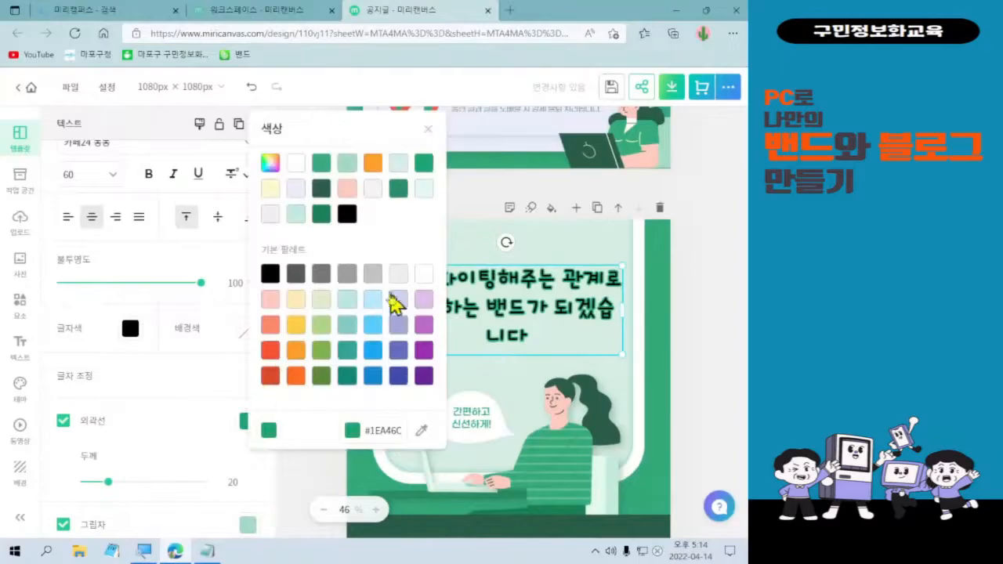
click(420, 286)
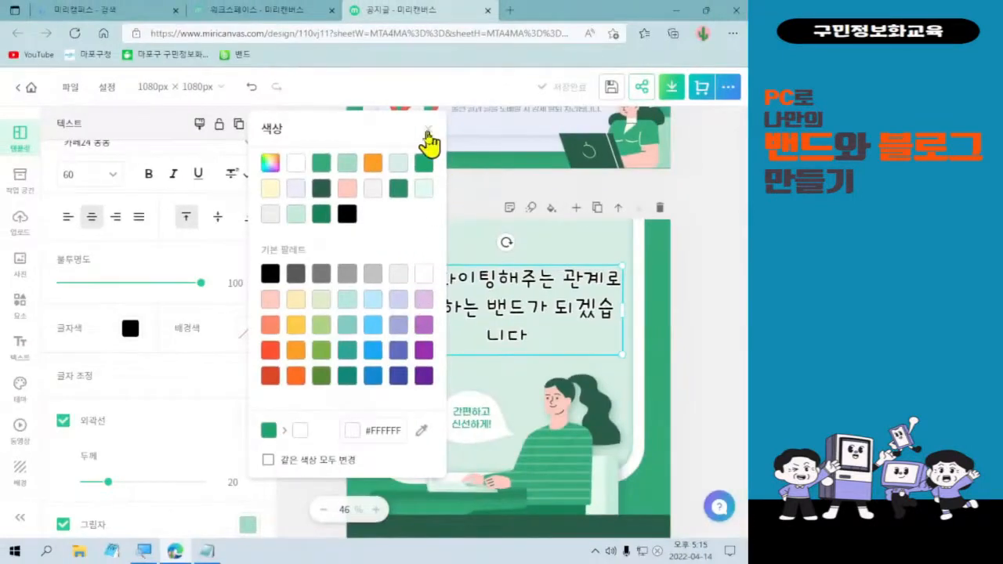
click(117, 501)
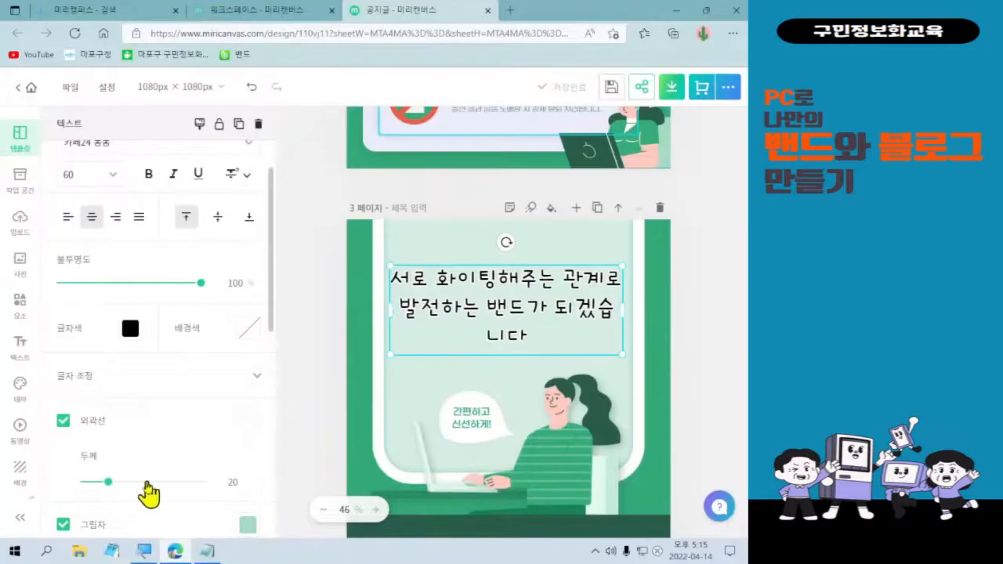
drag(109, 481, 115, 483)
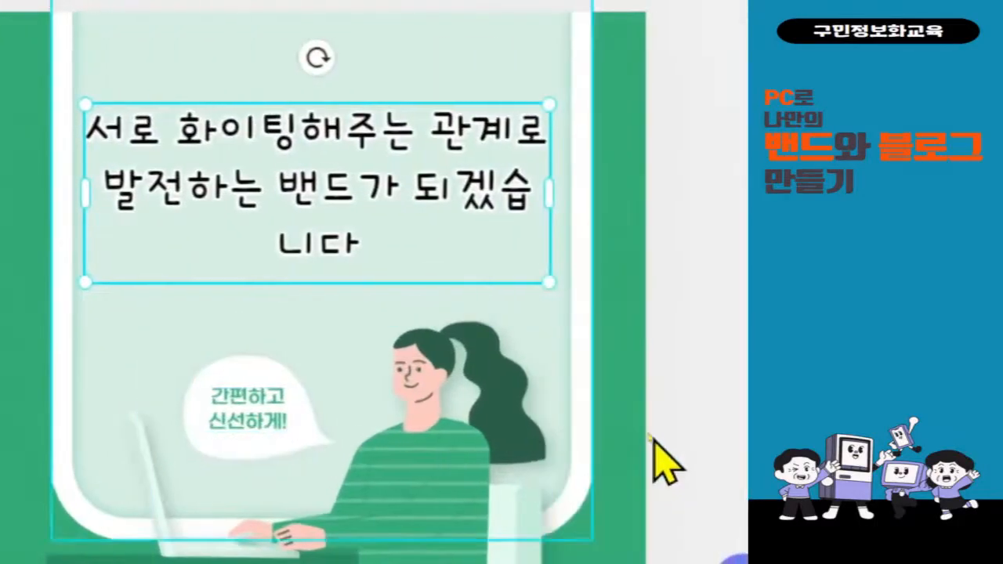
Replace the speech-bubble text 간편하고 신선하게! with 오늘도 화이팅!
click(263, 449)
double_click(251, 423)
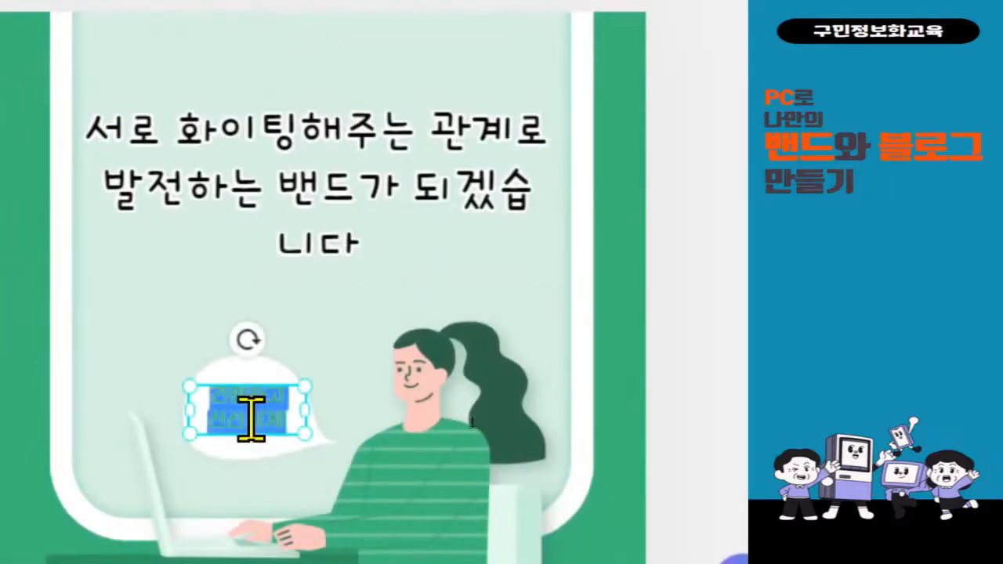
text(오늘도 화이팅!)
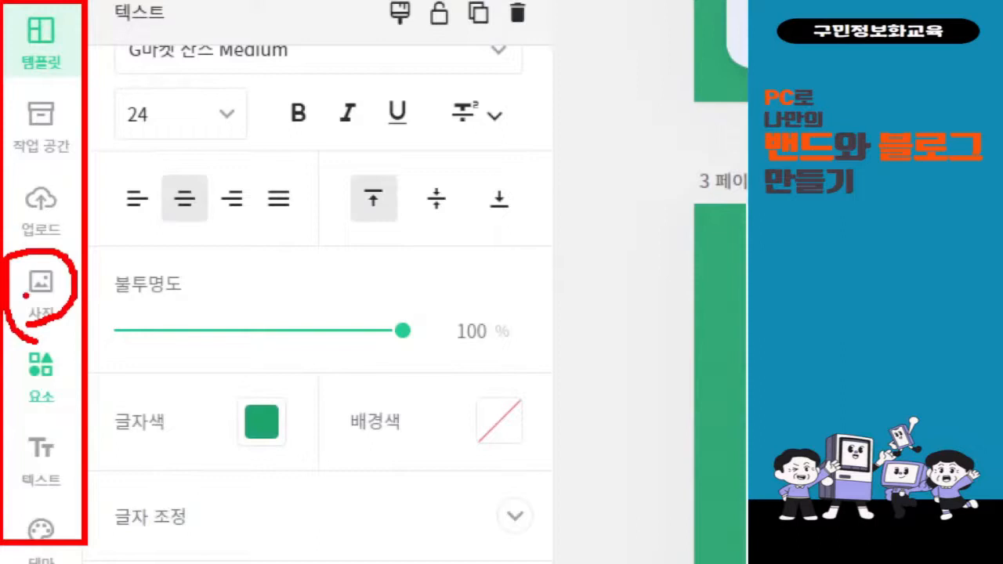
mouse_move(48, 236)
mouse_down()
mouse_move(17, 254)
mouse_move(3, 210)
mouse_move(31, 173)
mouse_move(62, 207)
mouse_move(52, 250)
mouse_up()
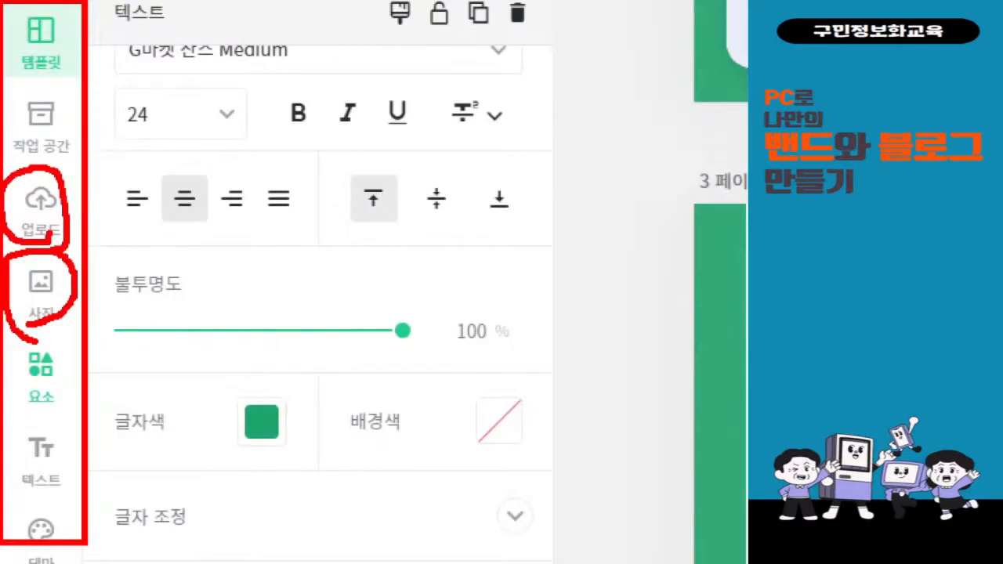
mouse_move(51, 417)
mouse_down()
mouse_move(11, 362)
mouse_move(27, 355)
mouse_move(72, 367)
mouse_move(53, 414)
mouse_up()
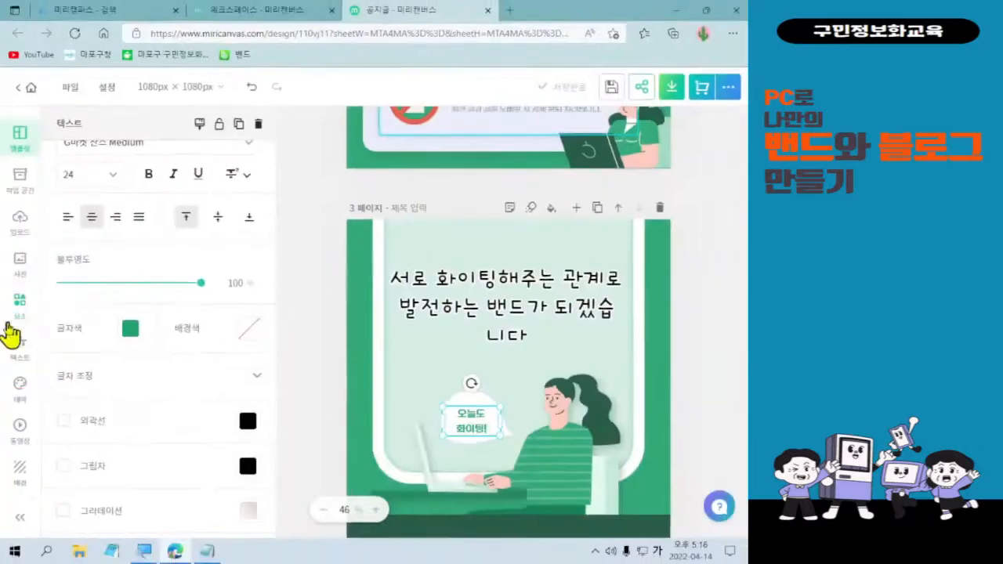
click(24, 322)
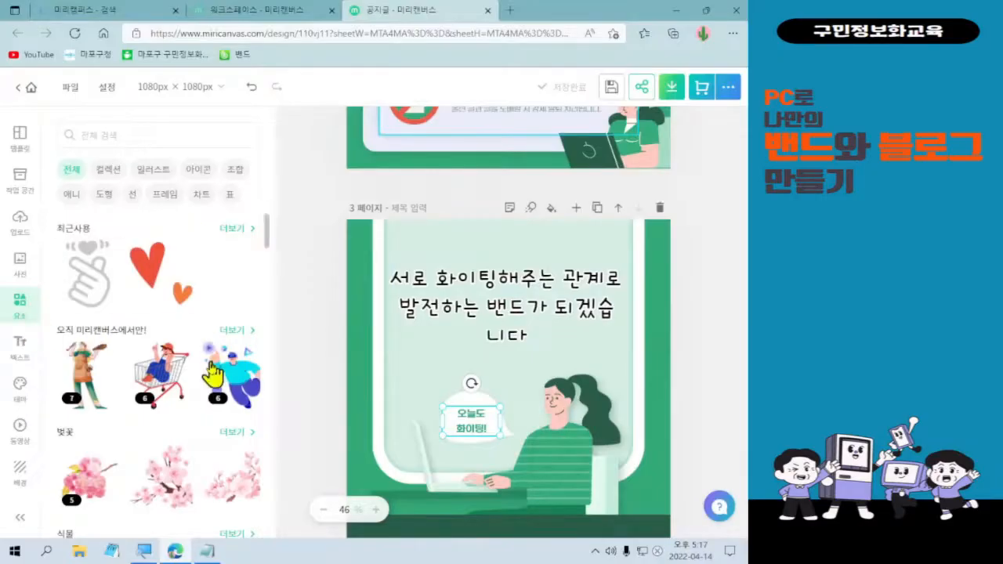
scroll(214, 368, down, 2)
scroll(211, 378, down, 4)
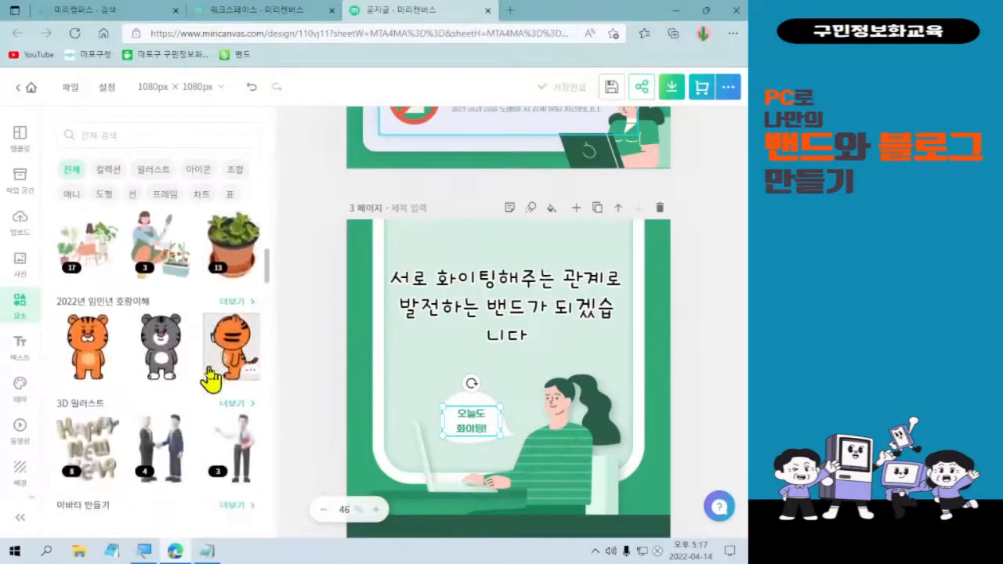
scroll(210, 374, down, 4)
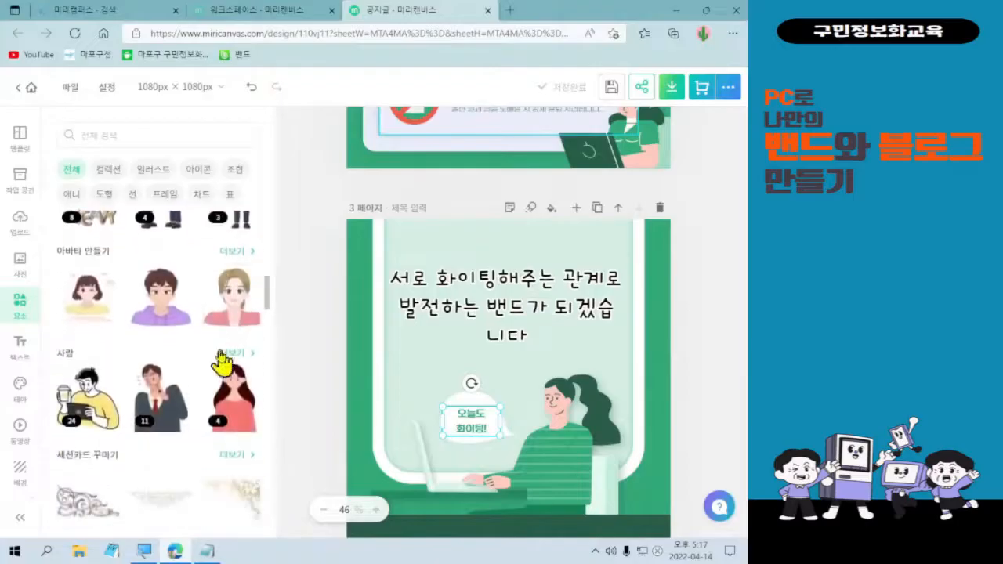
scroll(159, 368, down, 3)
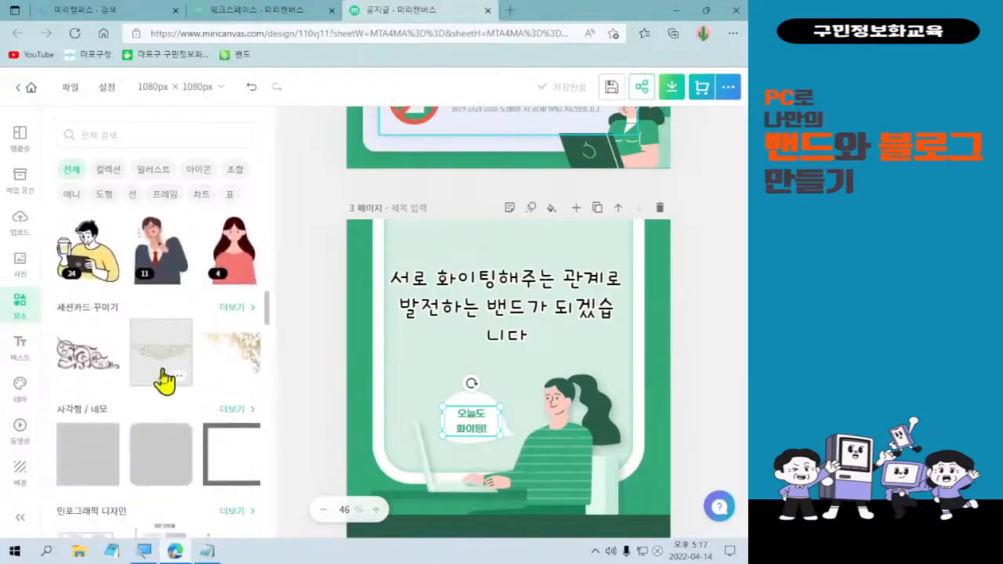
scroll(118, 364, down, 9)
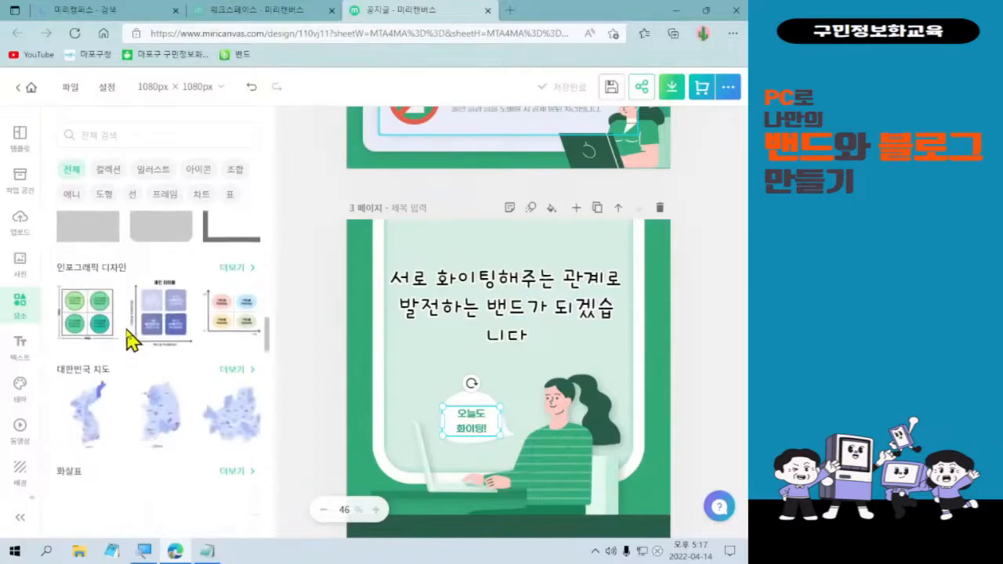
scroll(112, 353, down, 9)
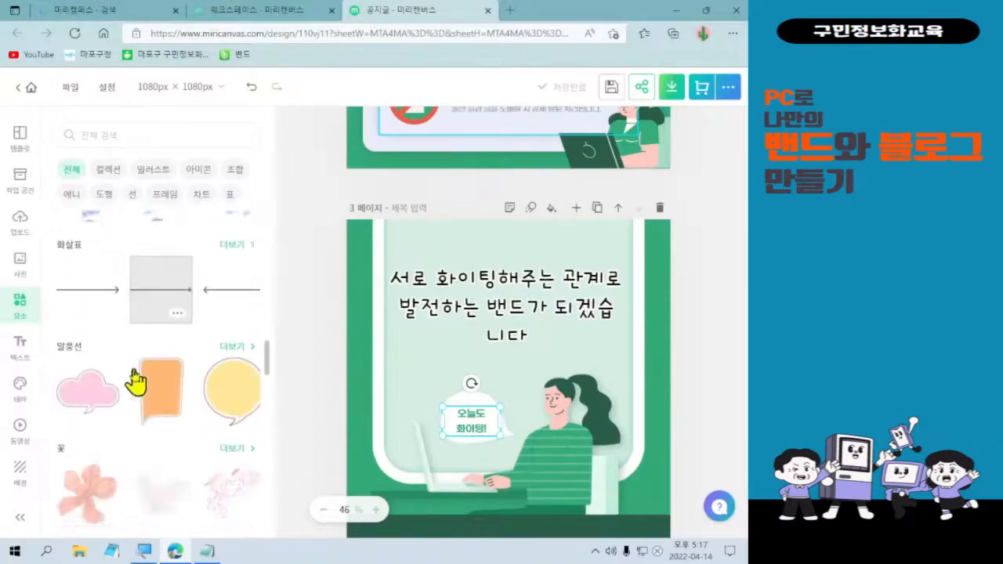
scroll(135, 407, down, 8)
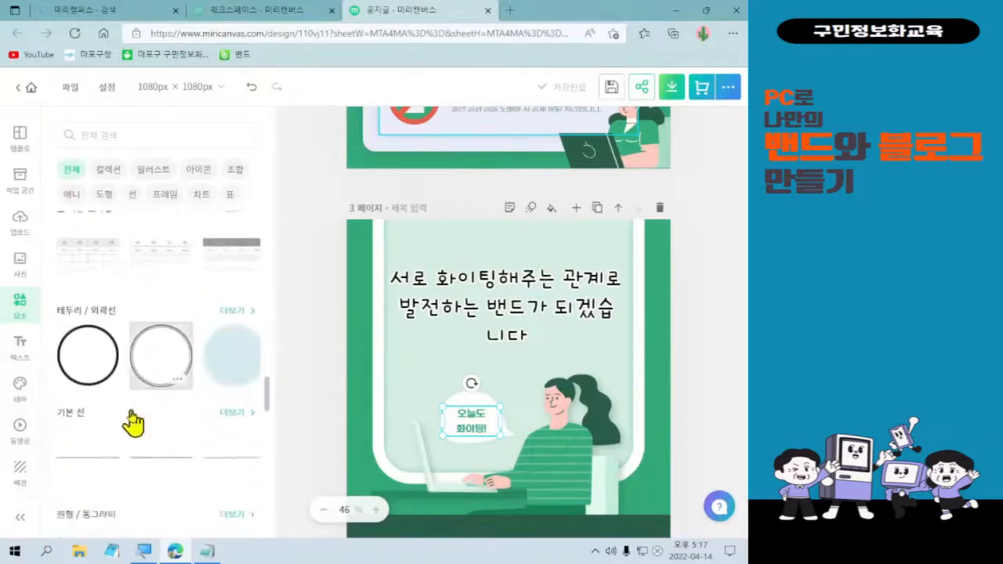
scroll(132, 421, down, 3)
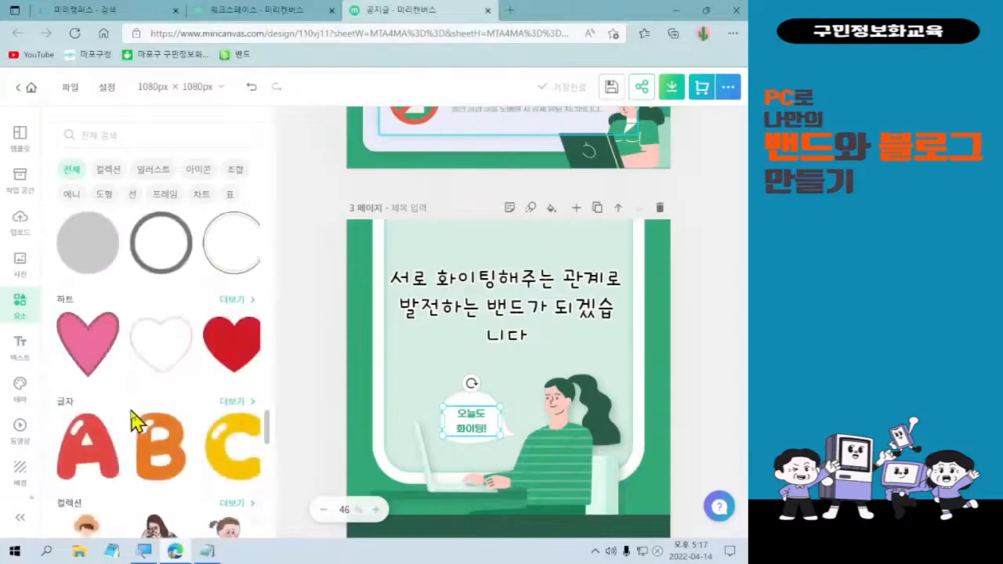
scroll(179, 369, up, 3)
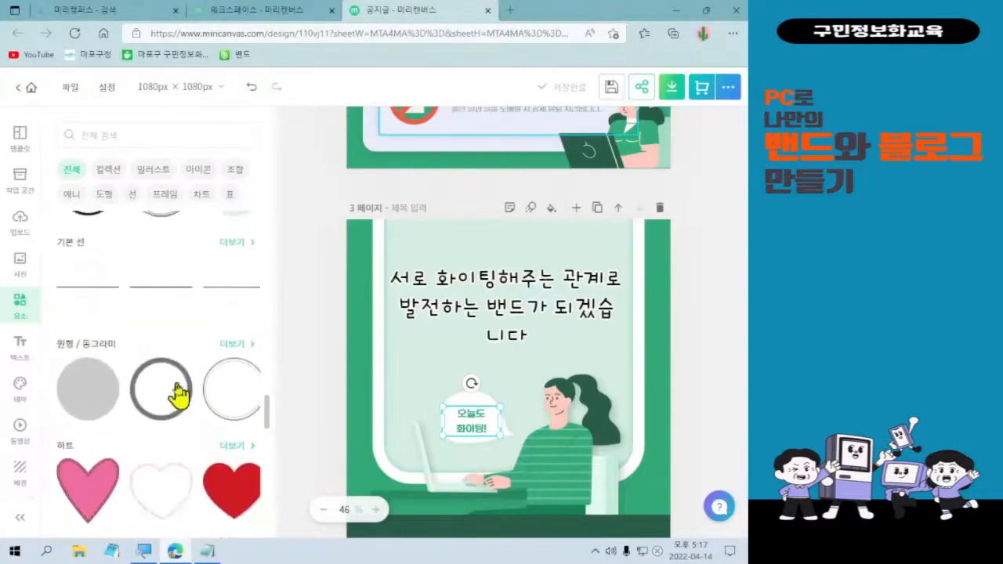
scroll(179, 389, down, 1)
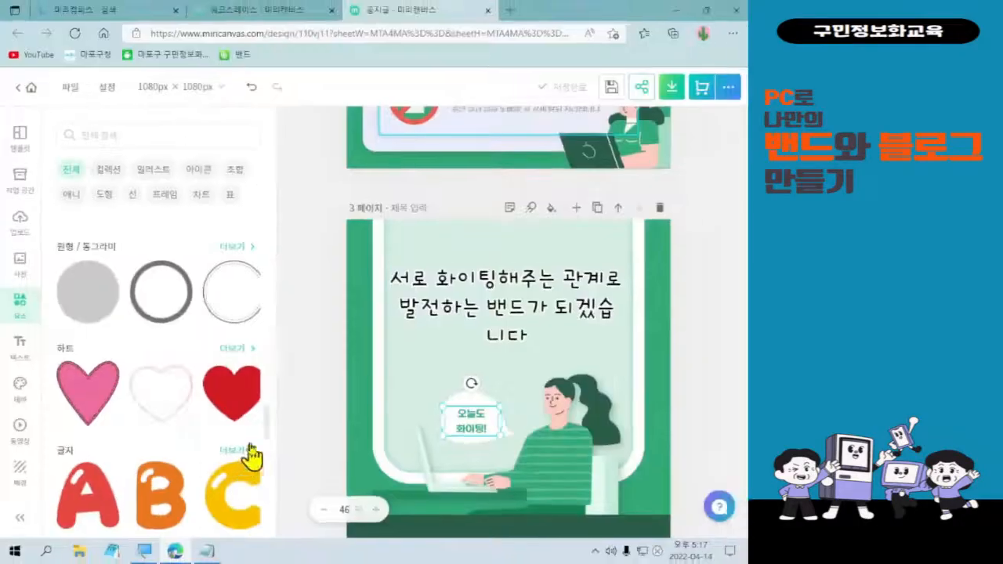
Add the finger-heart graphic from the heart results, shrink it, and place it after 니다.
click(226, 354)
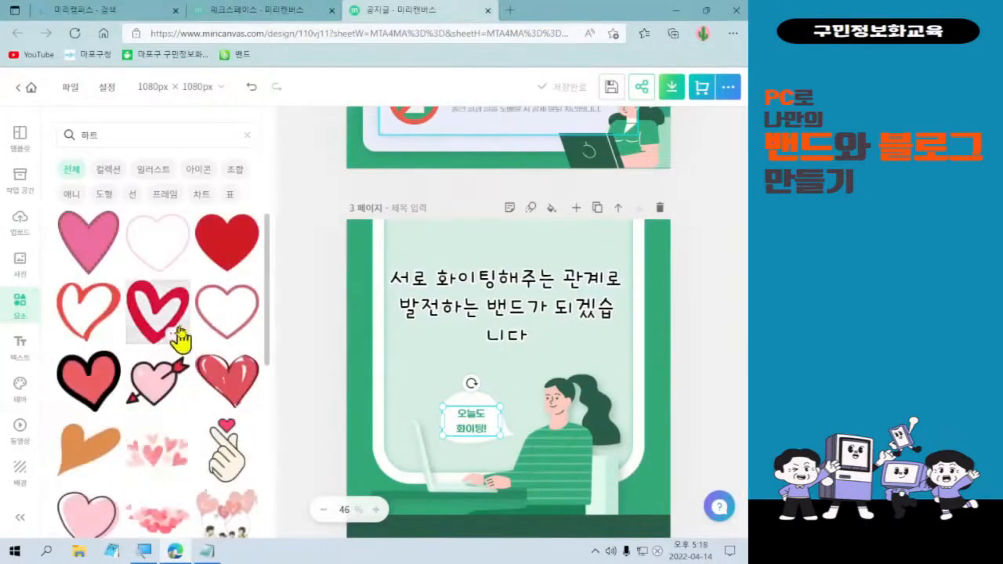
click(227, 462)
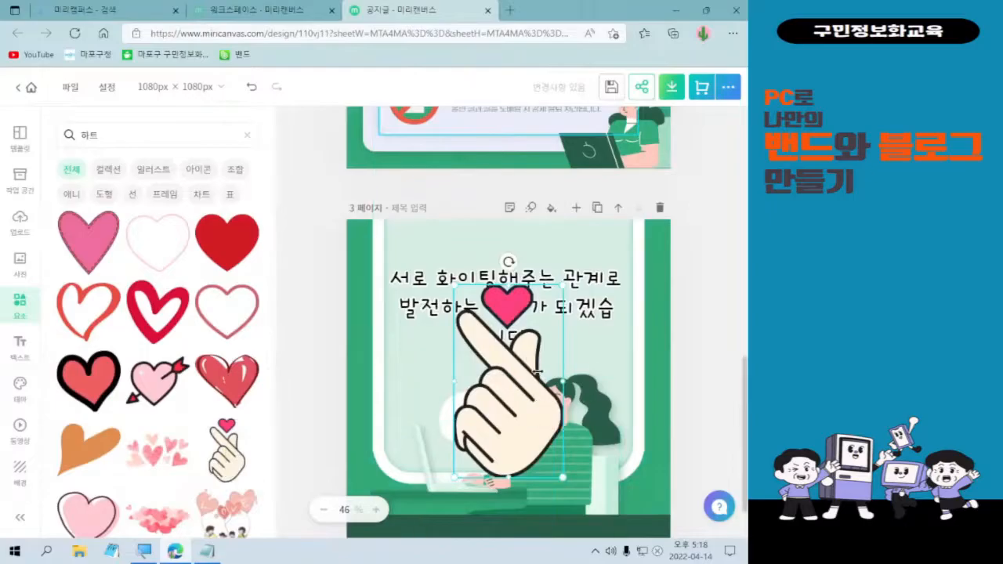
drag(561, 478, 483, 352)
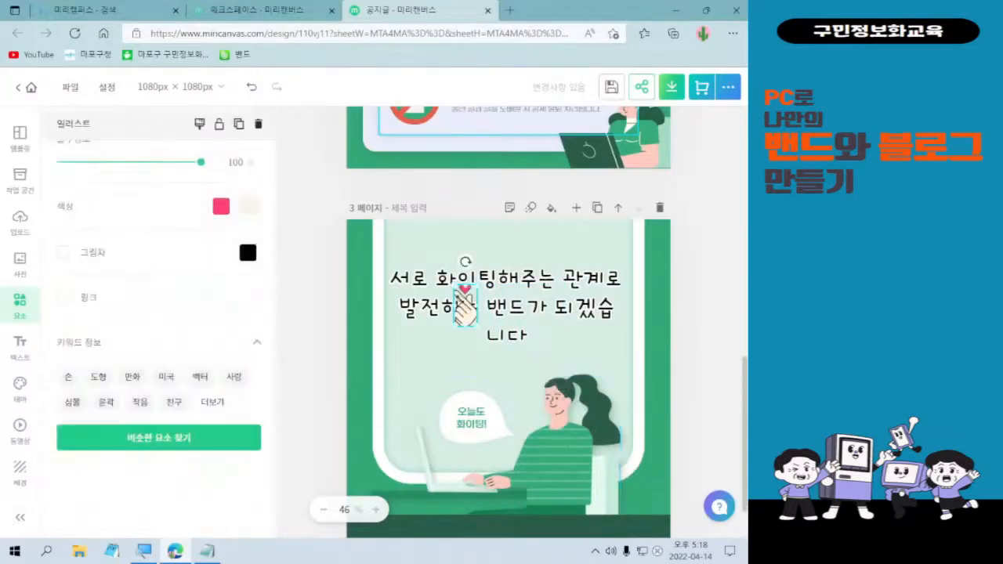
drag(466, 311, 553, 335)
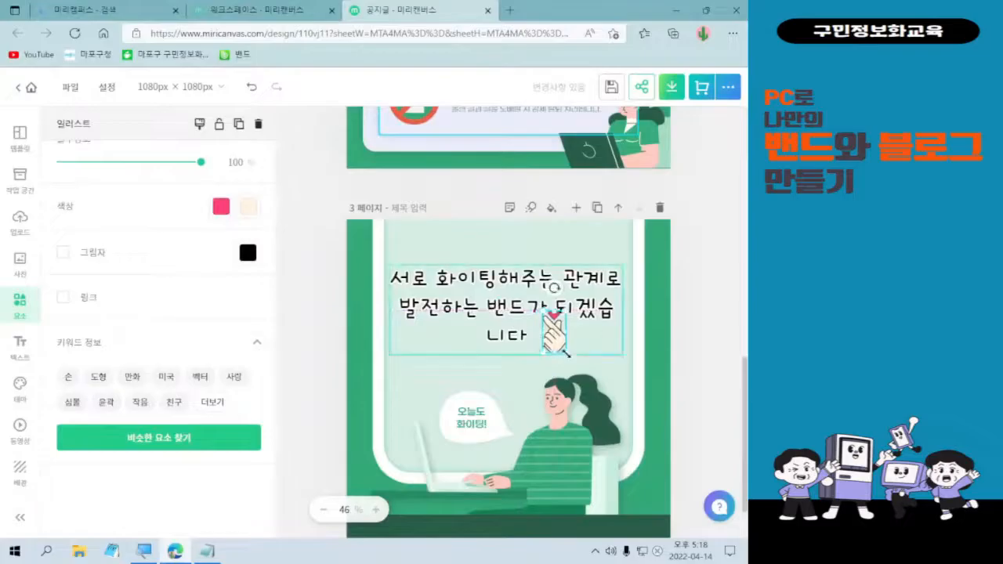
drag(566, 352, 542, 338)
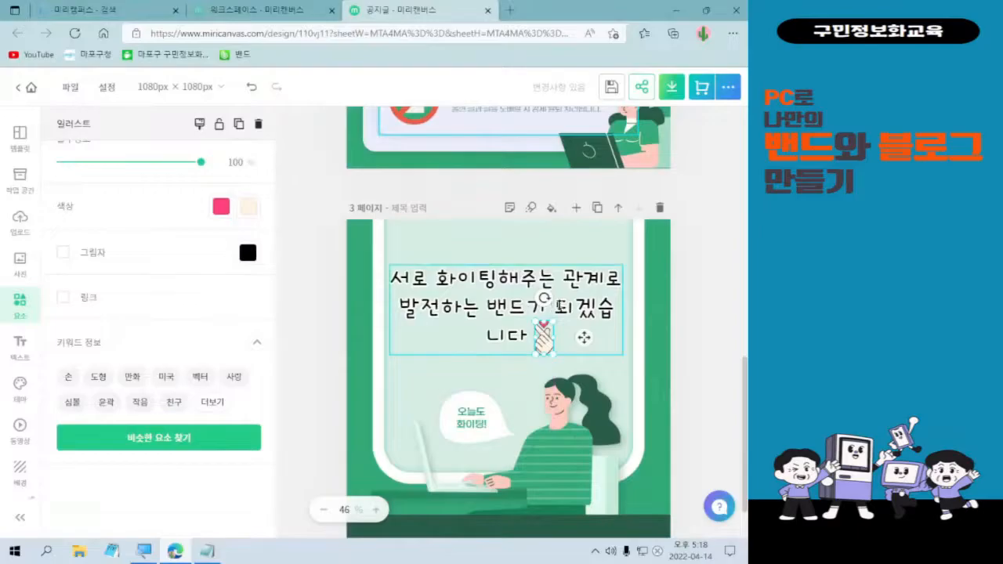
Break the headline so 되겠습니다 starts a third line, and move the finger-heart just after it.
click(548, 302)
double_click(553, 304)
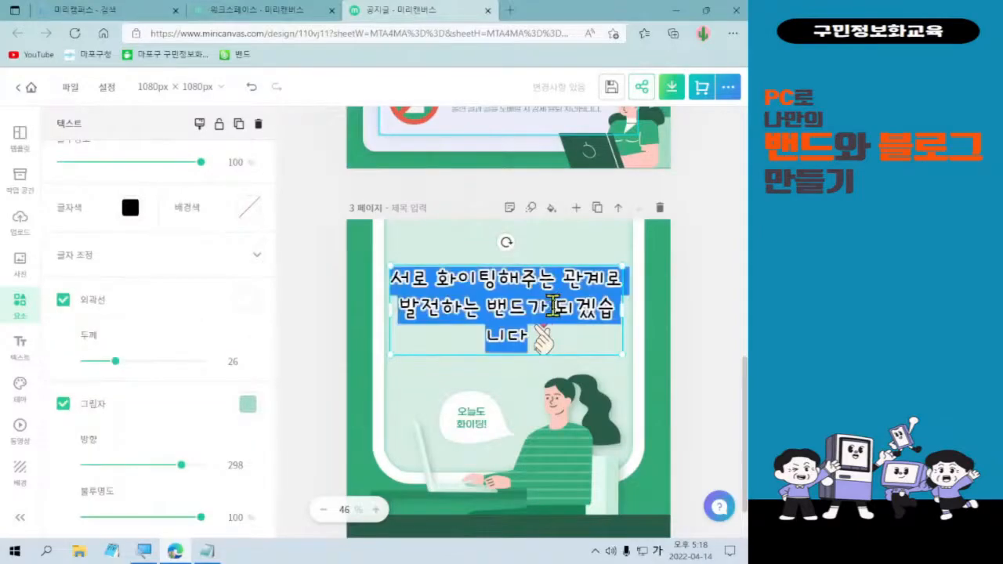
click(556, 309)
key(Return)
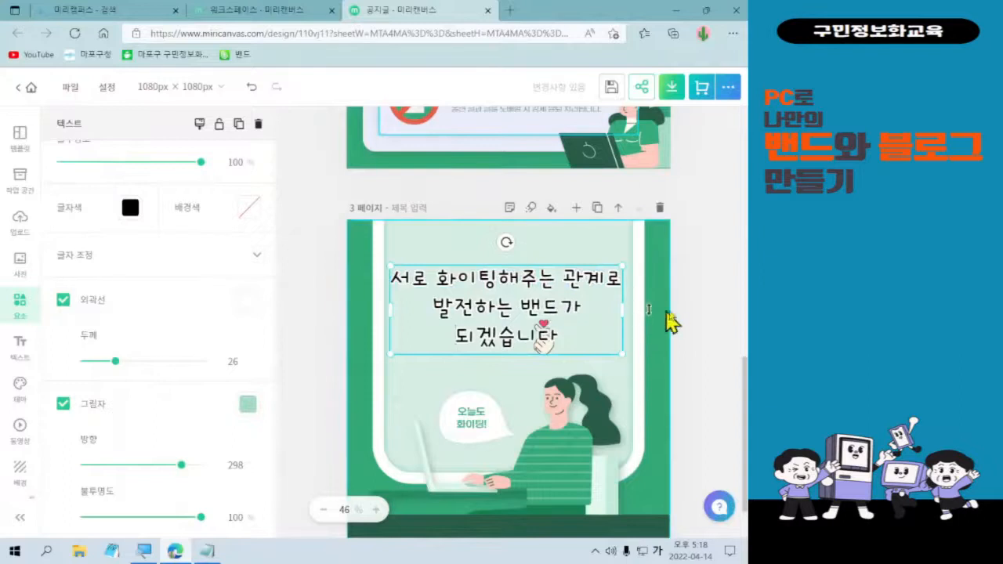
click(545, 333)
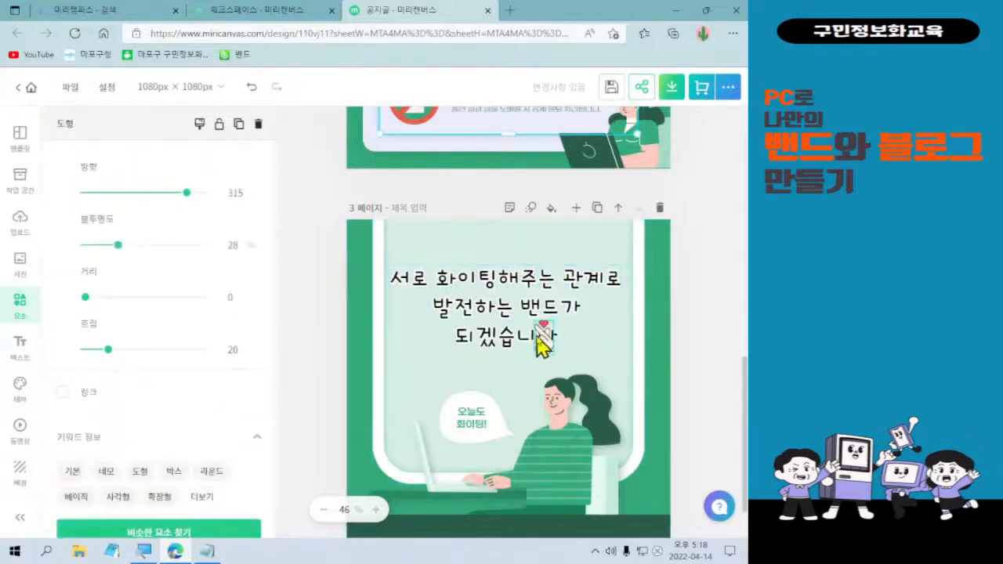
drag(546, 333, 569, 336)
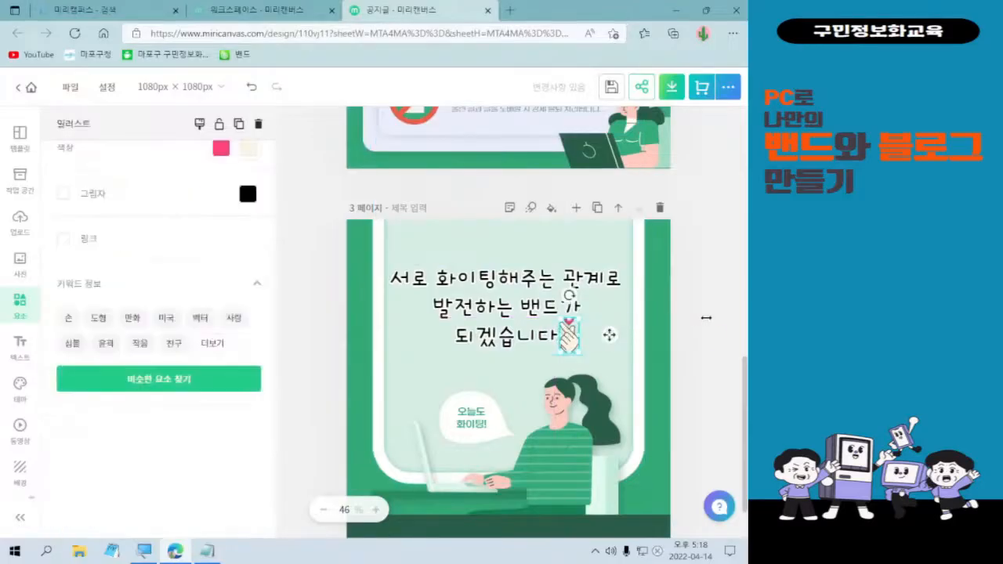
click(702, 317)
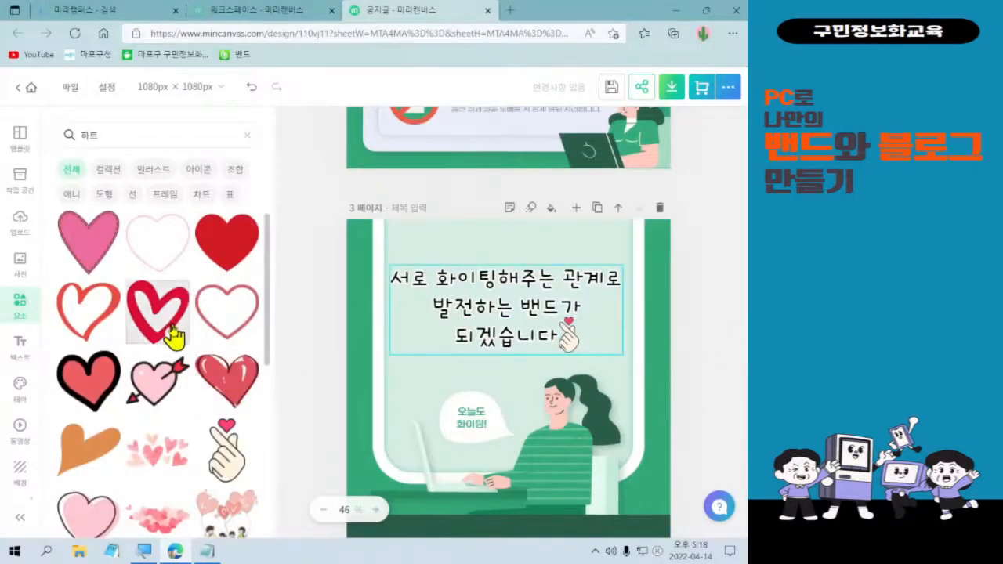
Add the pink hearts graphic, shrink it, and position it beside the woman's ponytail.
click(719, 313)
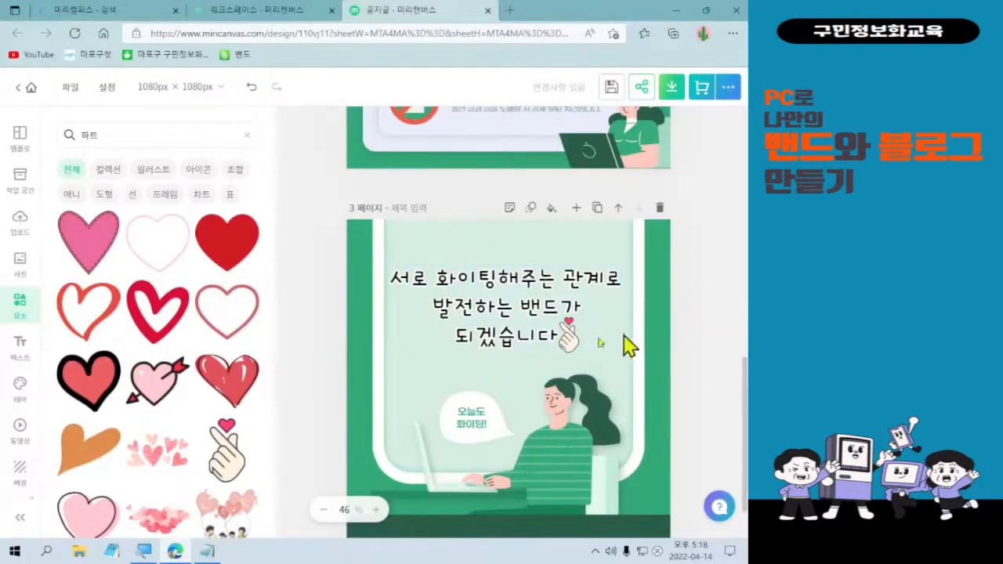
scroll(141, 412, down, 1)
scroll(141, 412, down, 2)
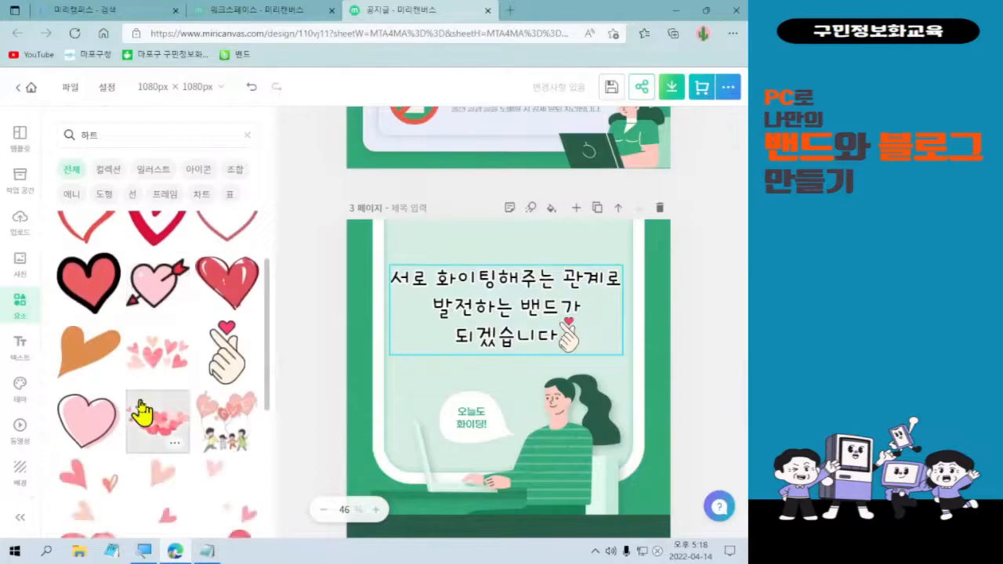
scroll(141, 413, down, 3)
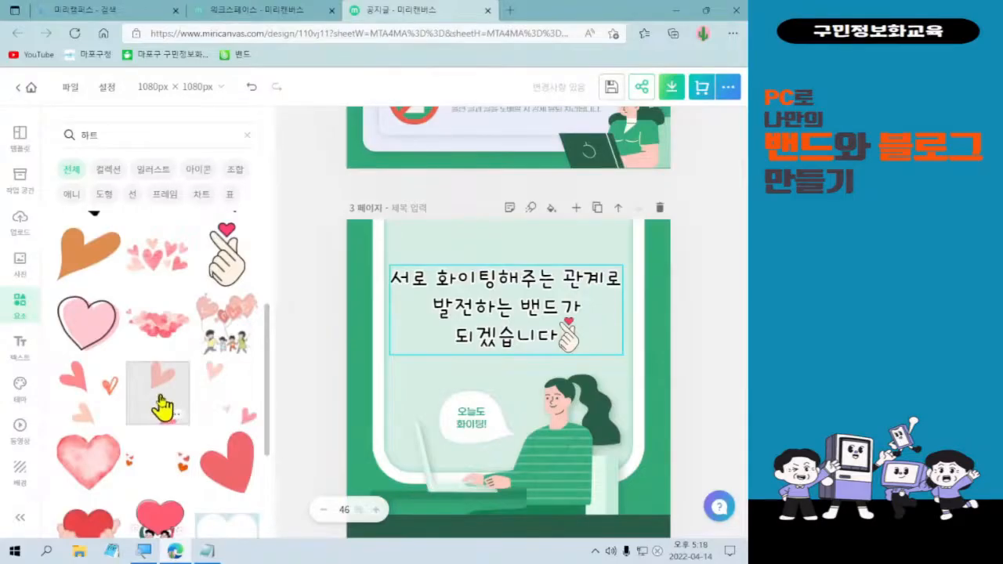
click(161, 406)
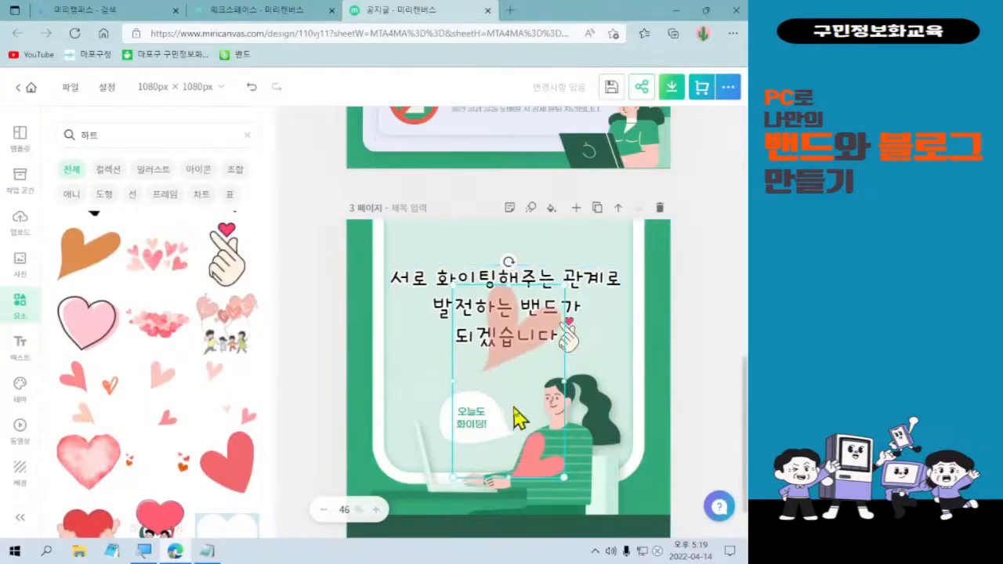
drag(559, 475, 491, 348)
drag(462, 300, 607, 362)
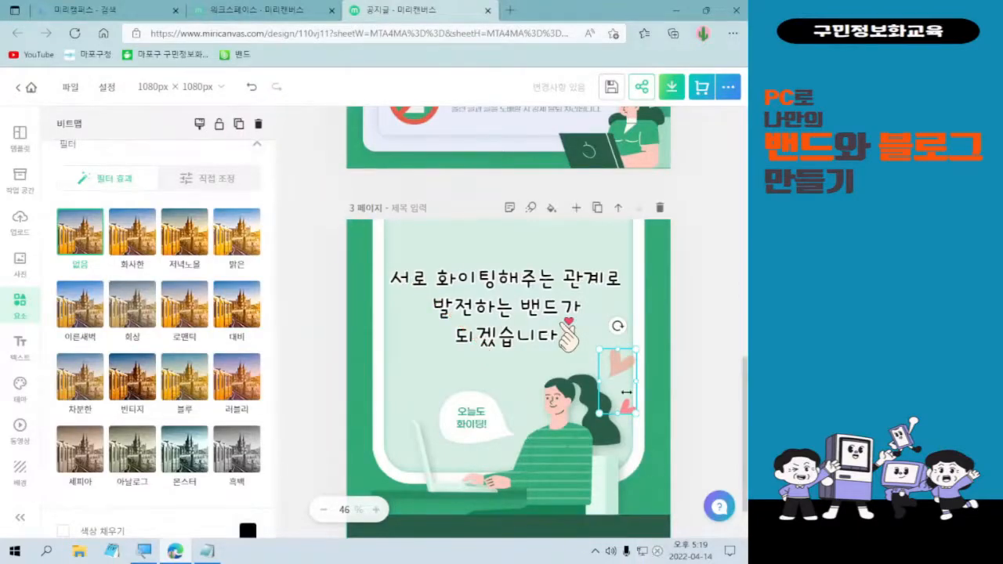
mouse_move(623, 383)
mouse_down()
mouse_move(609, 383)
mouse_move(617, 389)
mouse_up()
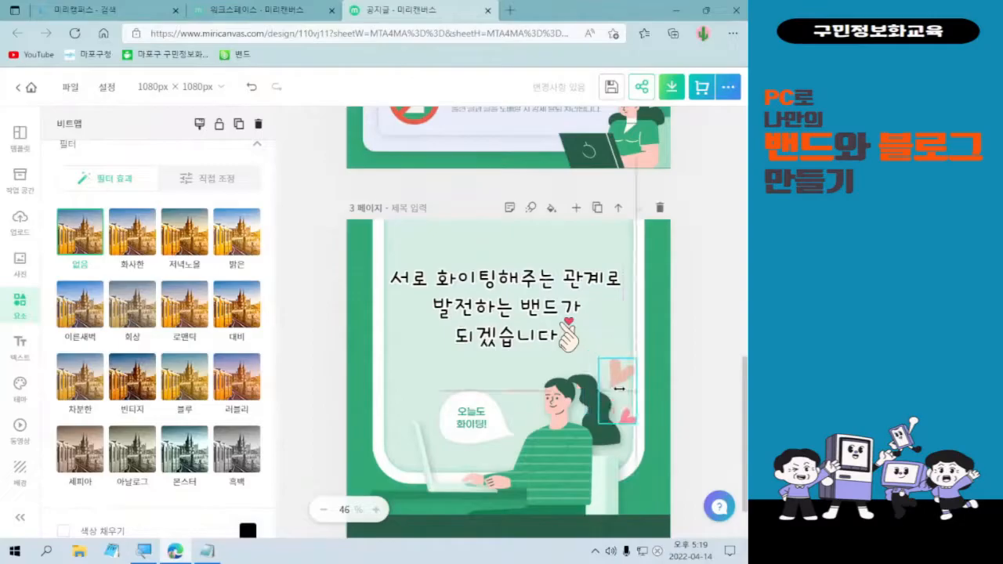
click(700, 419)
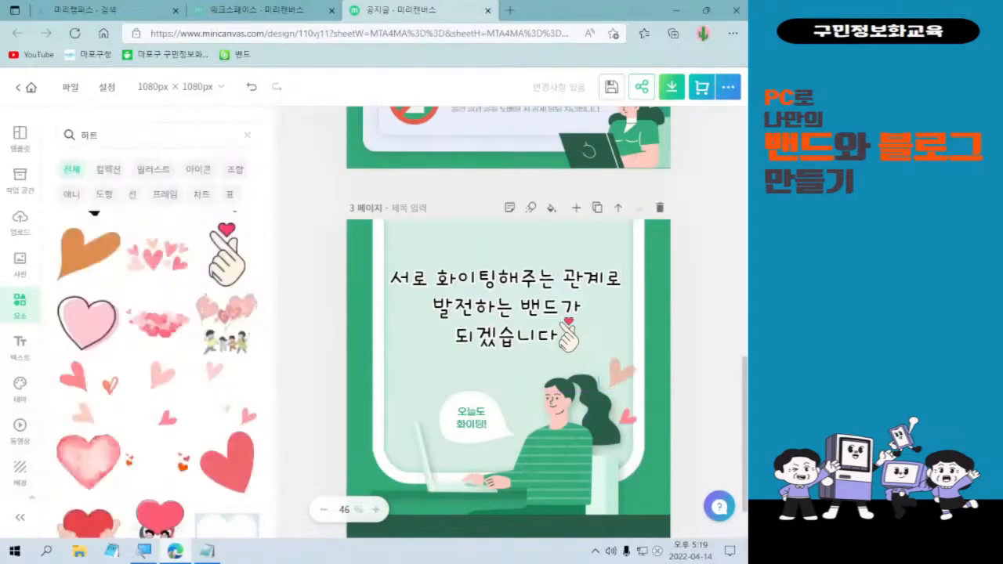
Filter the heart results to icons, then clear the heart search for a new element search.
scroll(146, 475, down, 4)
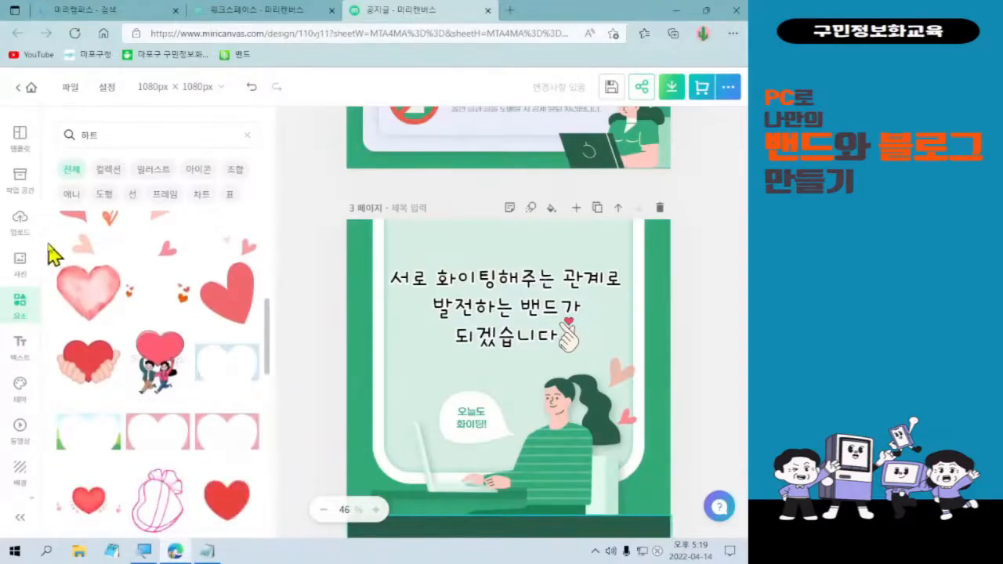
scroll(106, 258, up, 4)
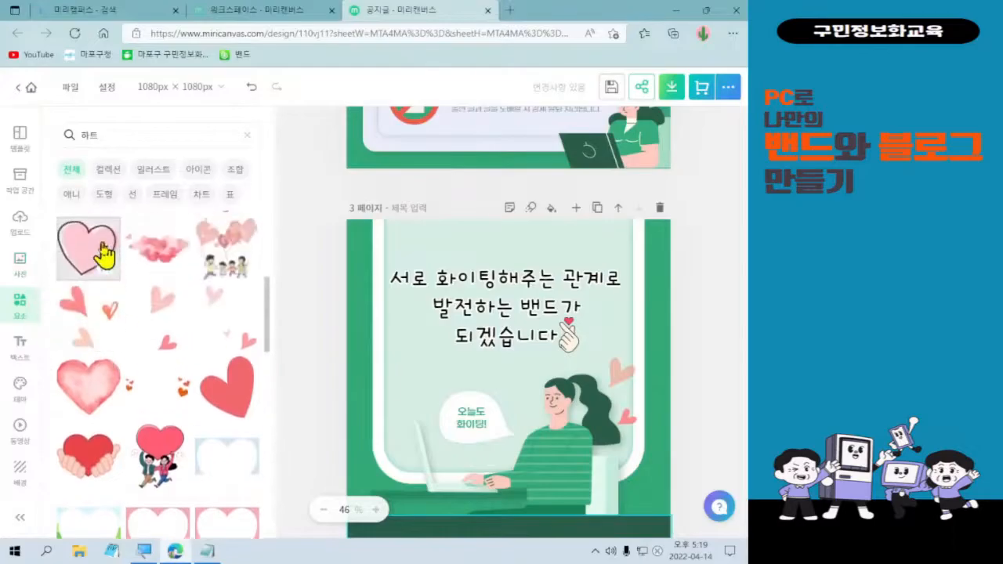
scroll(112, 251, up, 2)
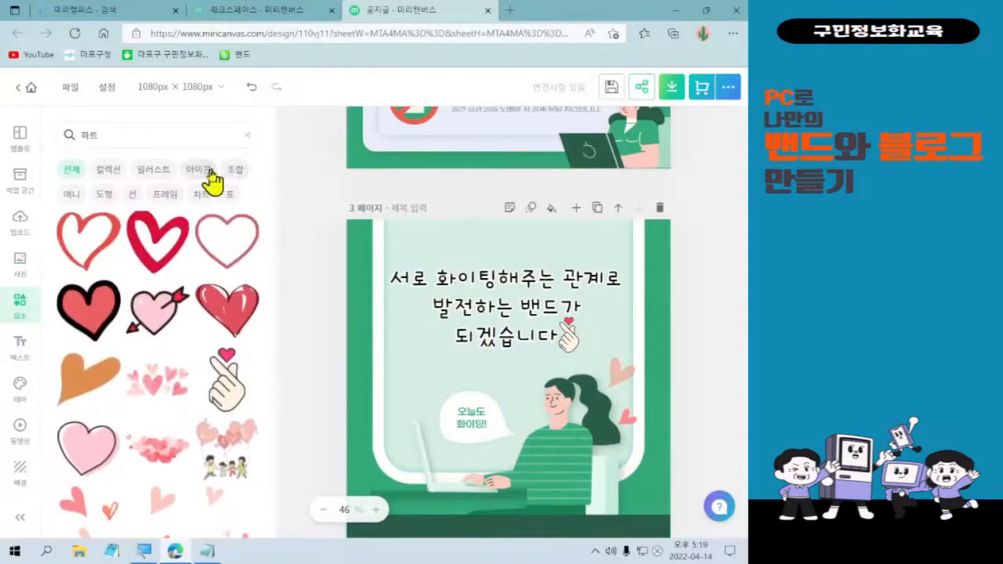
click(210, 174)
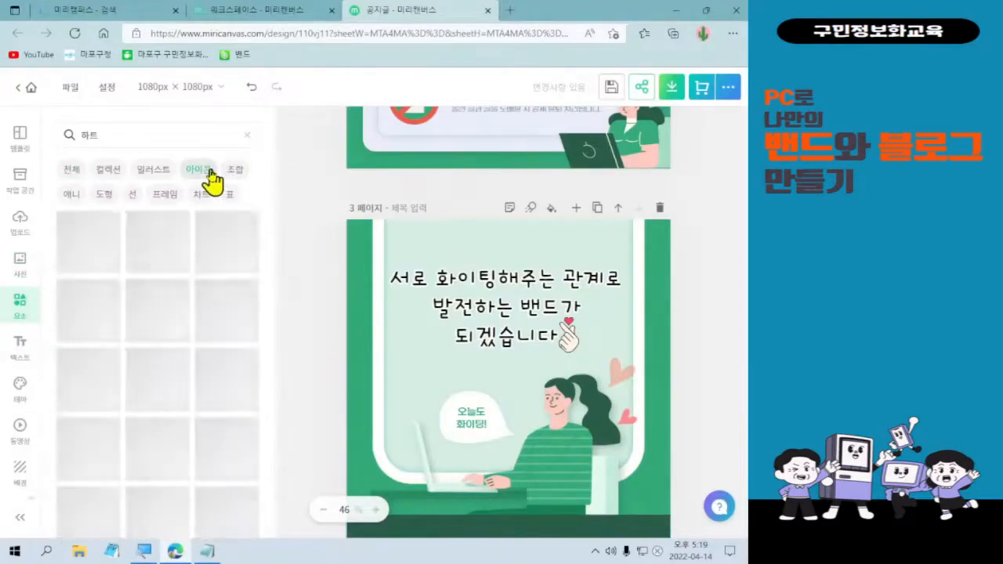
click(246, 134)
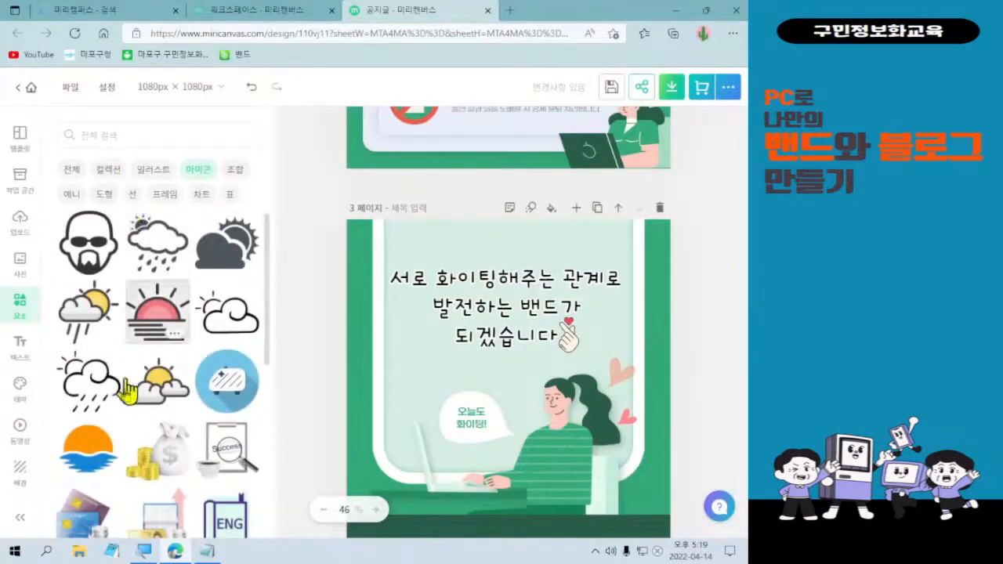
scroll(129, 360, down, 1)
scroll(131, 426, down, 2)
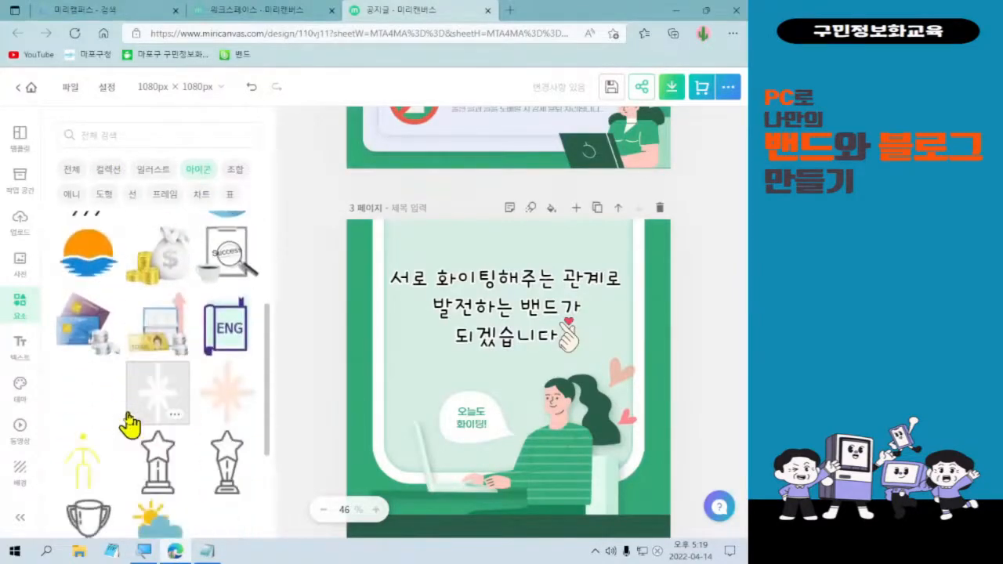
scroll(121, 421, up, 1)
scroll(121, 421, up, 3)
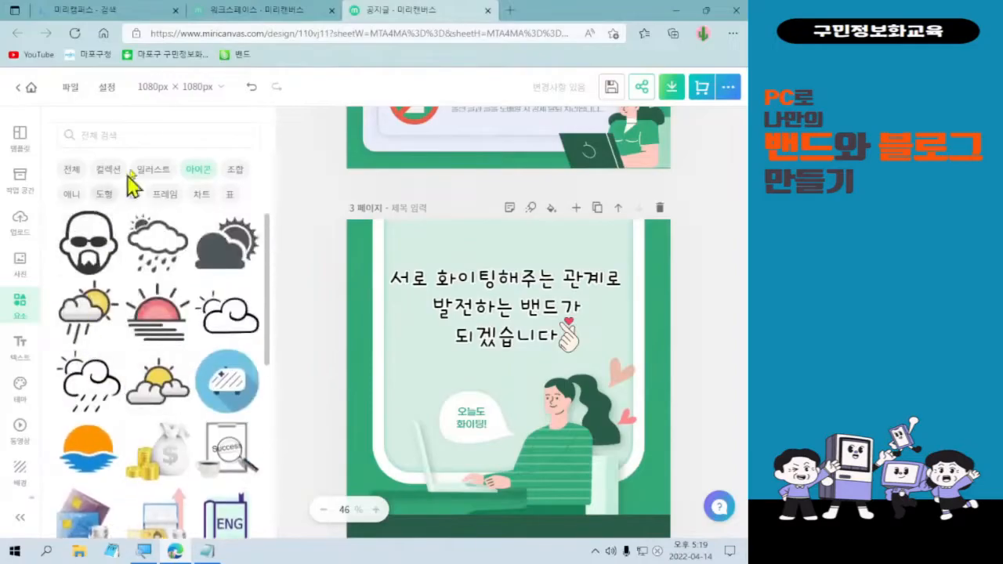
click(138, 133)
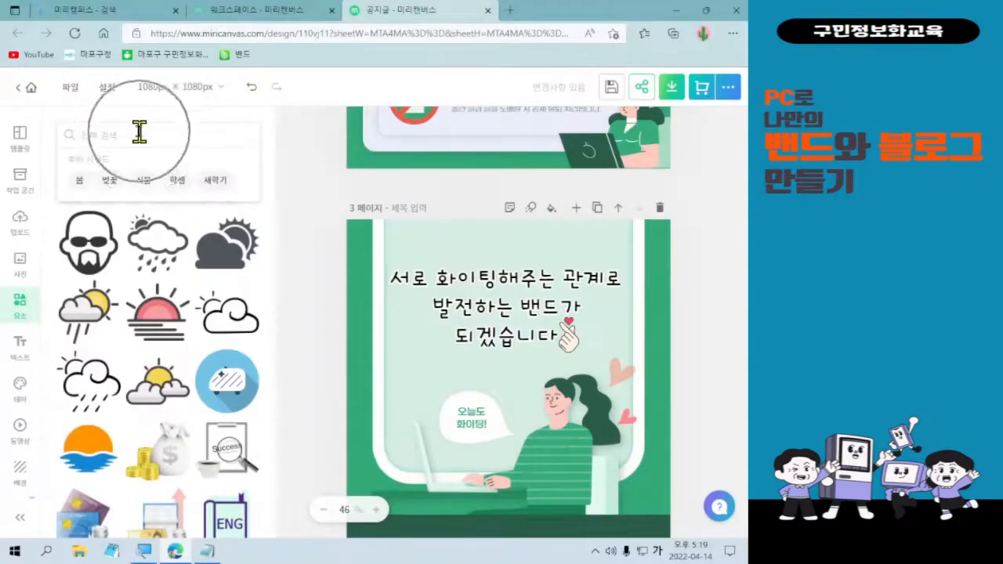
Quick-download all three card-news pages (1~3) as Web PNG images.
click(95, 131)
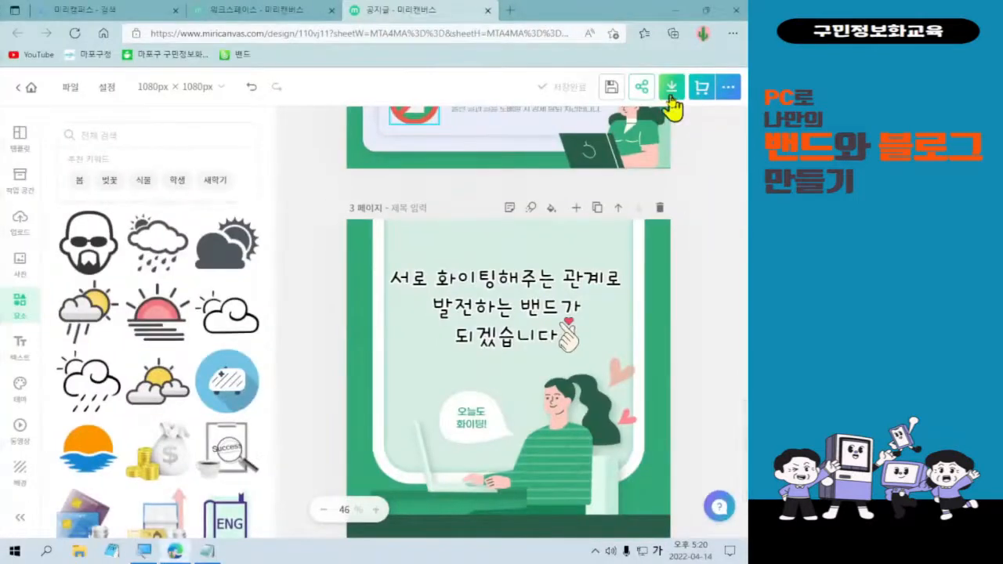
click(672, 88)
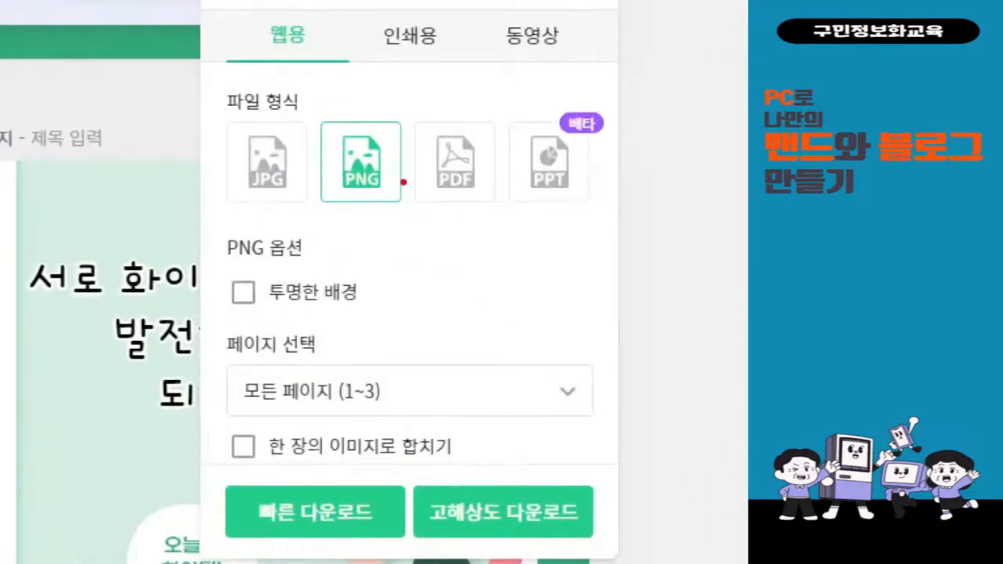
mouse_move(215, 118)
mouse_down()
mouse_move(401, 203)
mouse_move(409, 218)
mouse_up()
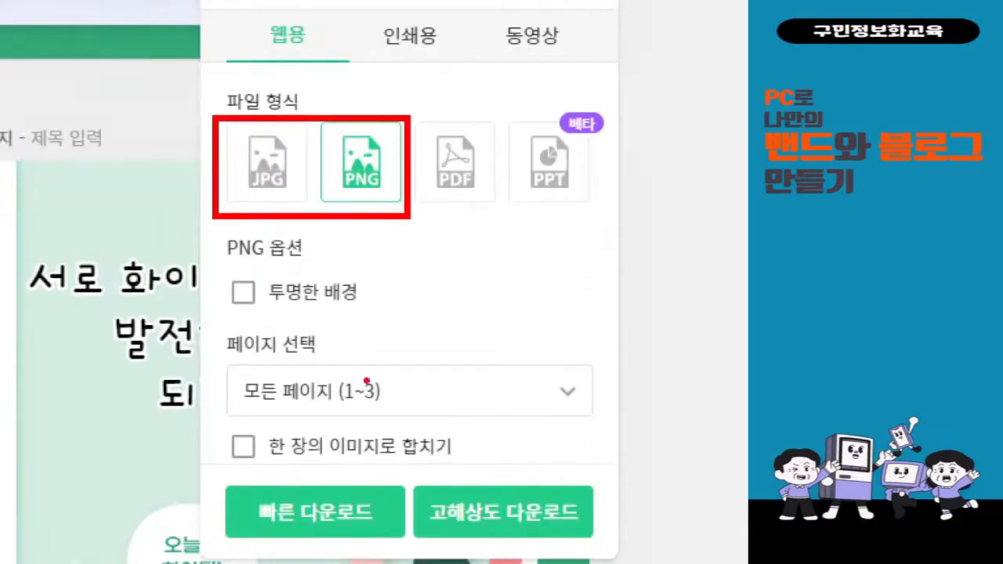
mouse_move(188, 311)
mouse_down()
mouse_move(323, 395)
mouse_move(625, 427)
mouse_up()
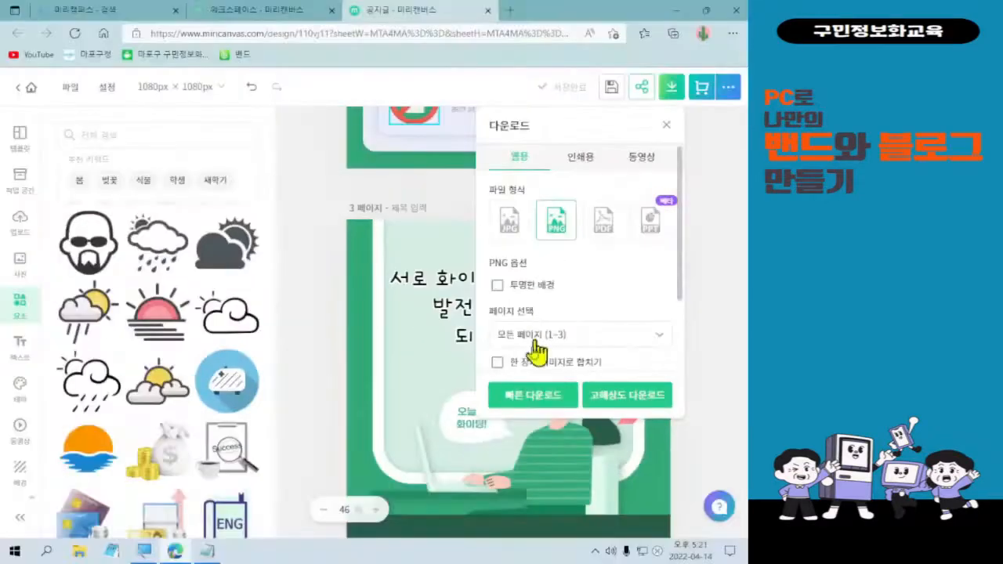
click(329, 482)
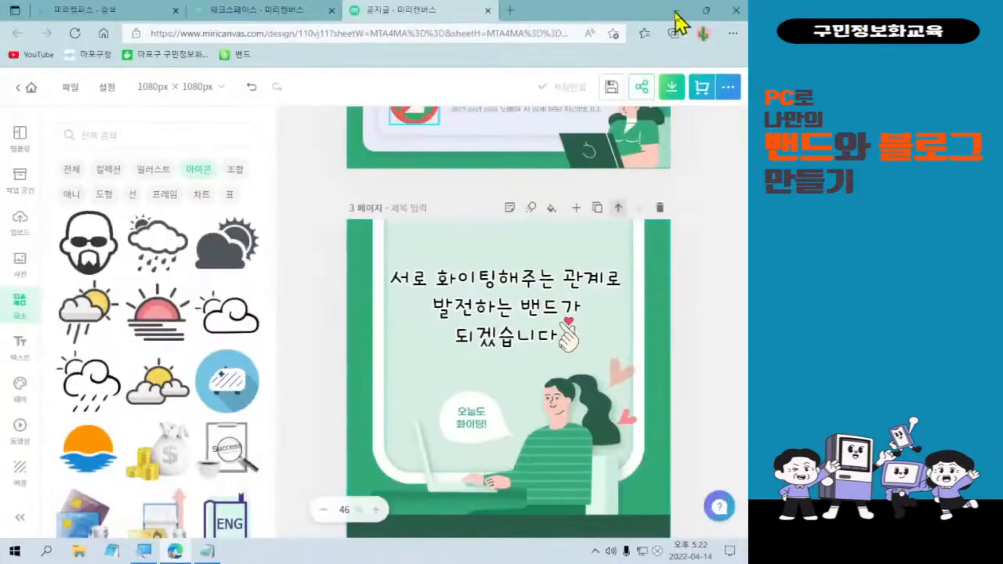
Minimize the browser and open the Downloads folder through This PC.
click(601, 21)
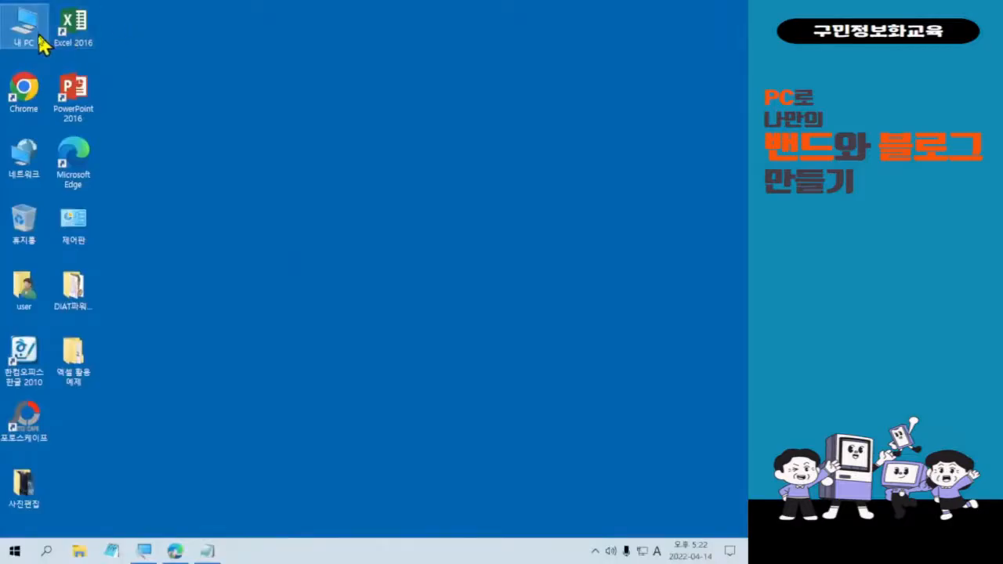
double_click(43, 44)
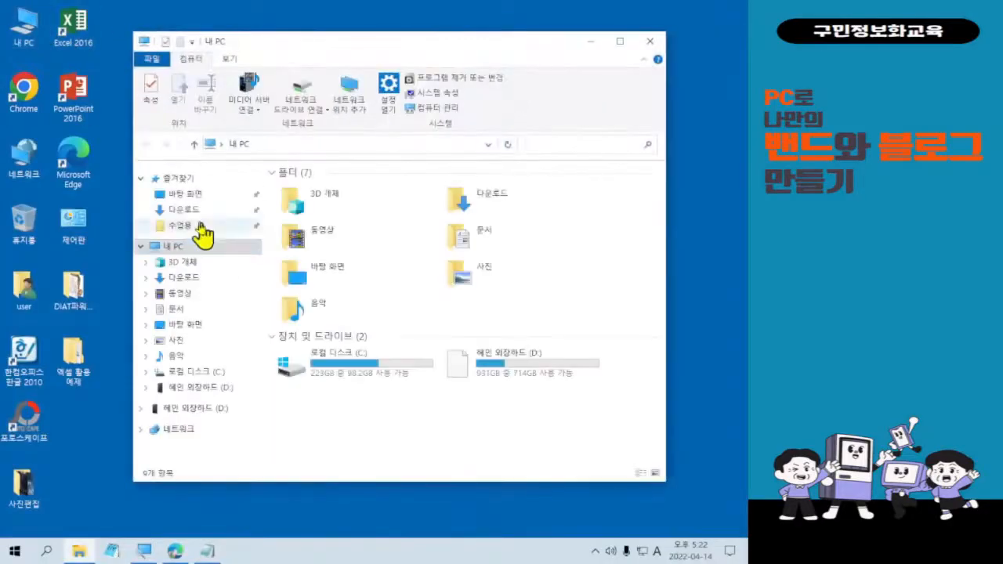
click(196, 210)
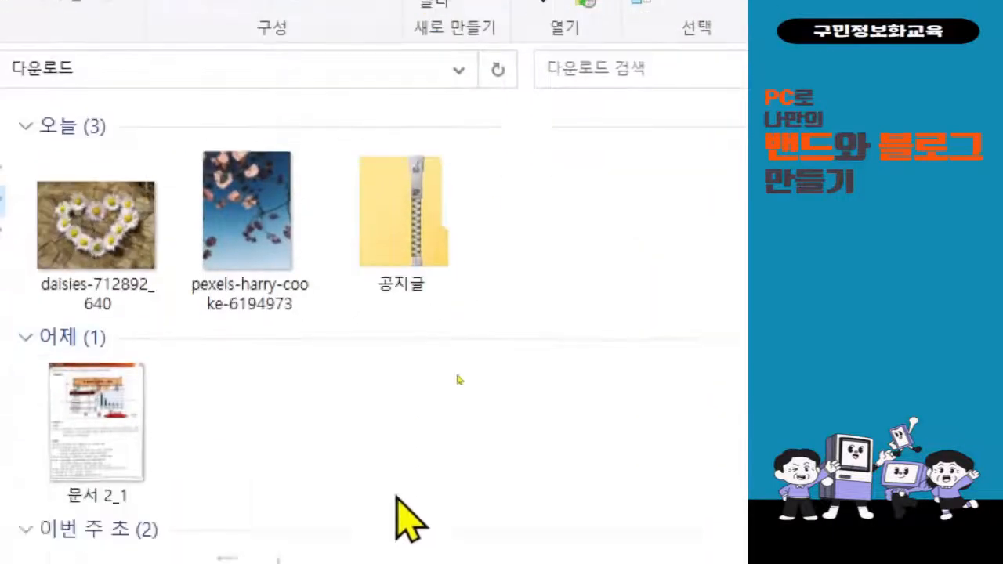
Start Extract All on the 공지글 zip to unzip it into a 공지글 folder in Downloads.
click(427, 243)
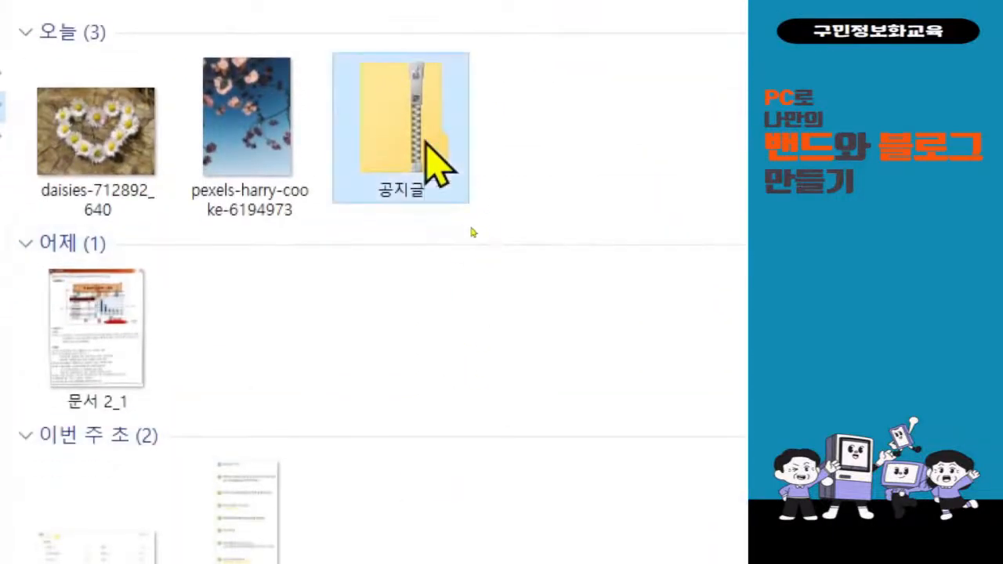
right_click(424, 139)
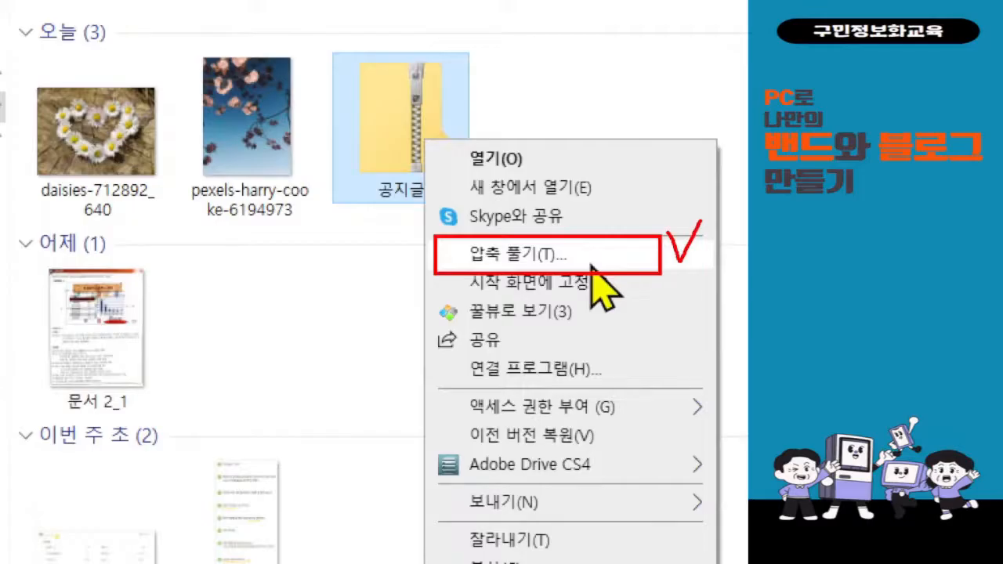
click(592, 263)
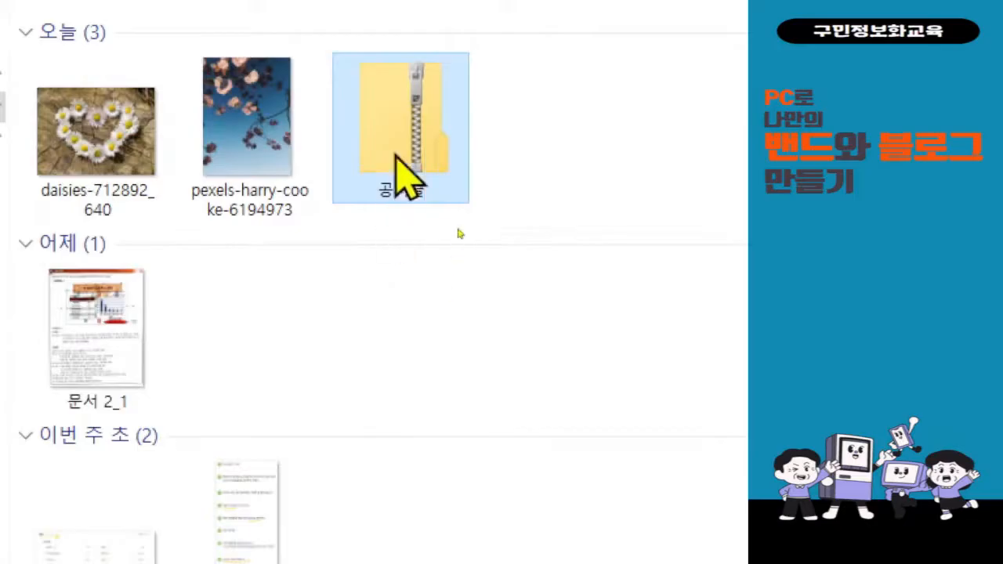
right_click(400, 129)
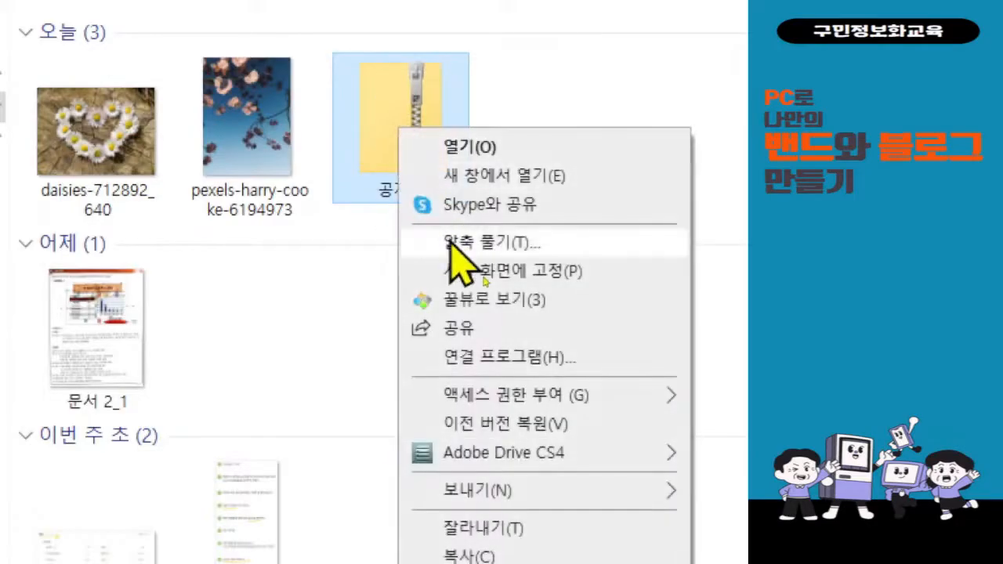
click(451, 235)
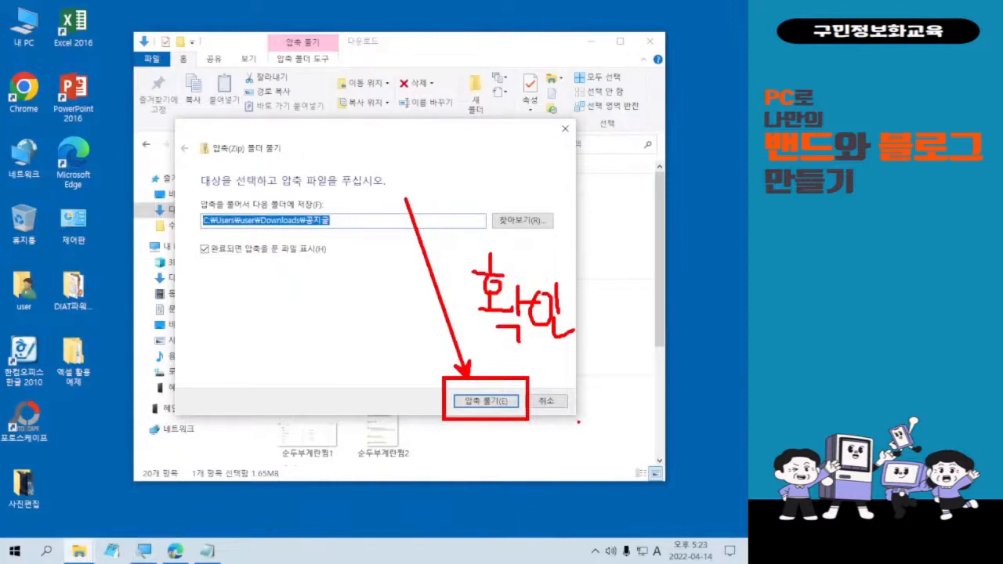
Extract the zip and view card images 001, 002 and 003 in Photos.
click(498, 404)
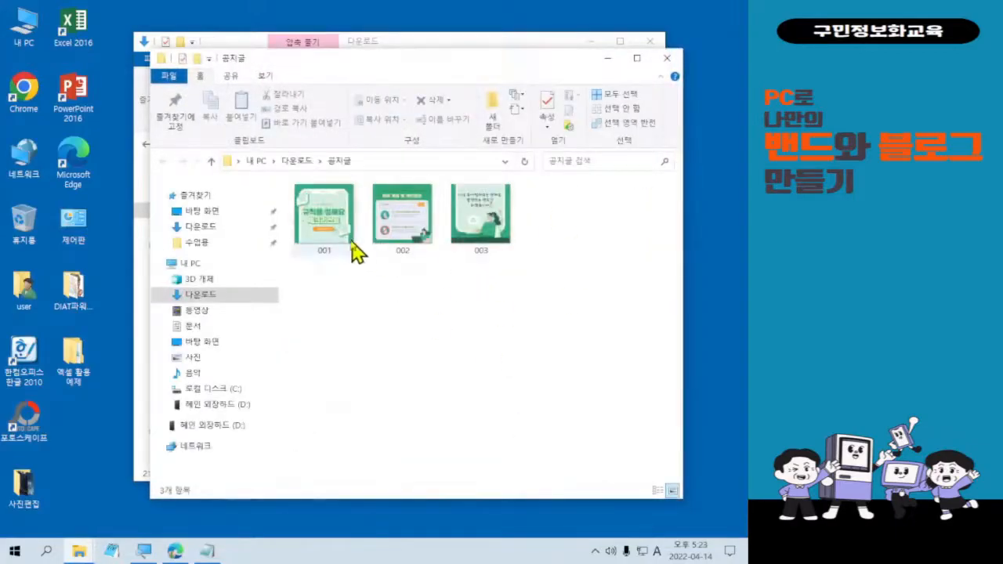
click(340, 221)
double_click(339, 222)
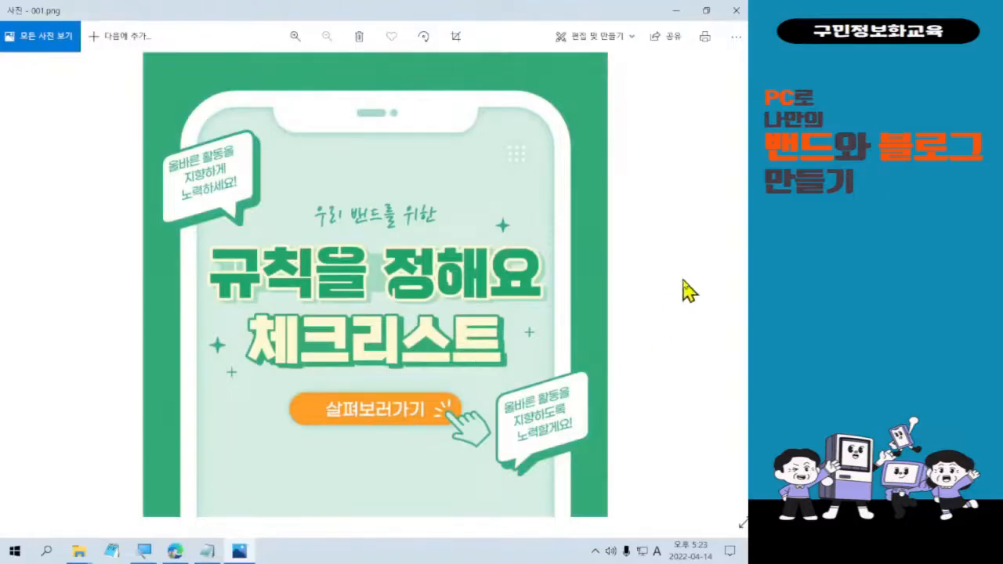
click(731, 290)
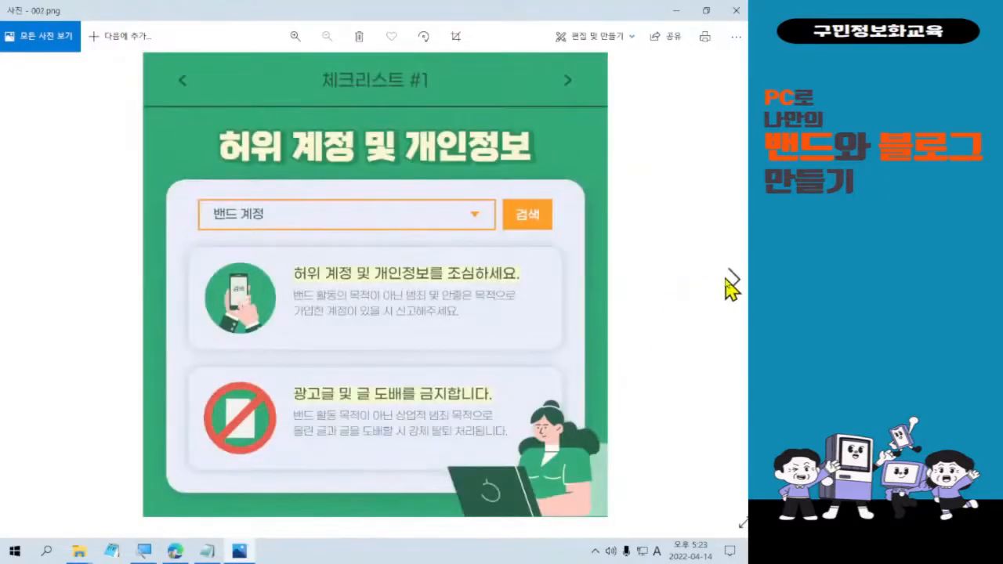
click(731, 290)
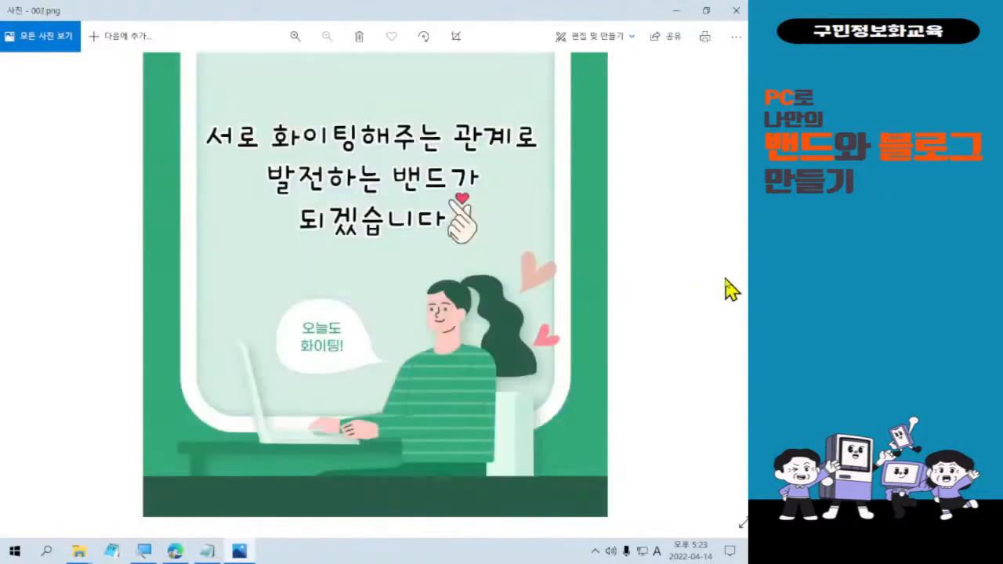
Close Photos and both File Explorer windows to return to the desktop.
click(736, 10)
click(667, 58)
click(650, 40)
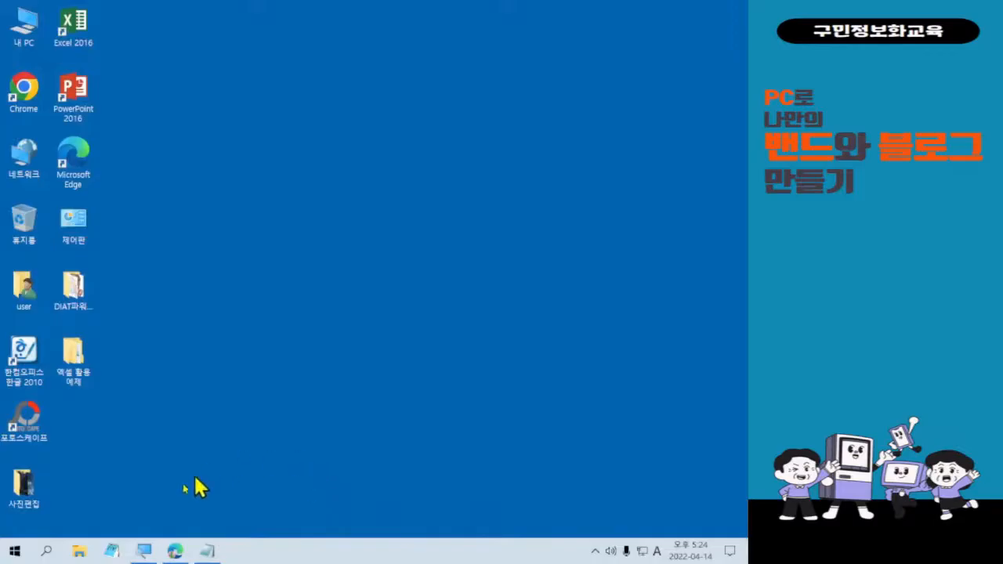
Restore the Edge window showing the MiriCanvas design and open a blank new tab.
mouse_move(169, 553)
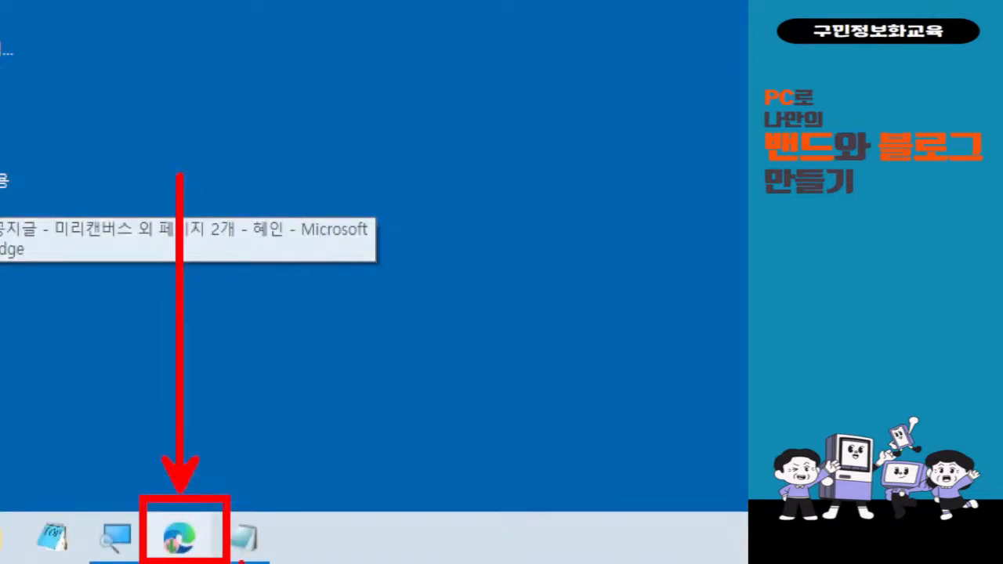
click(179, 537)
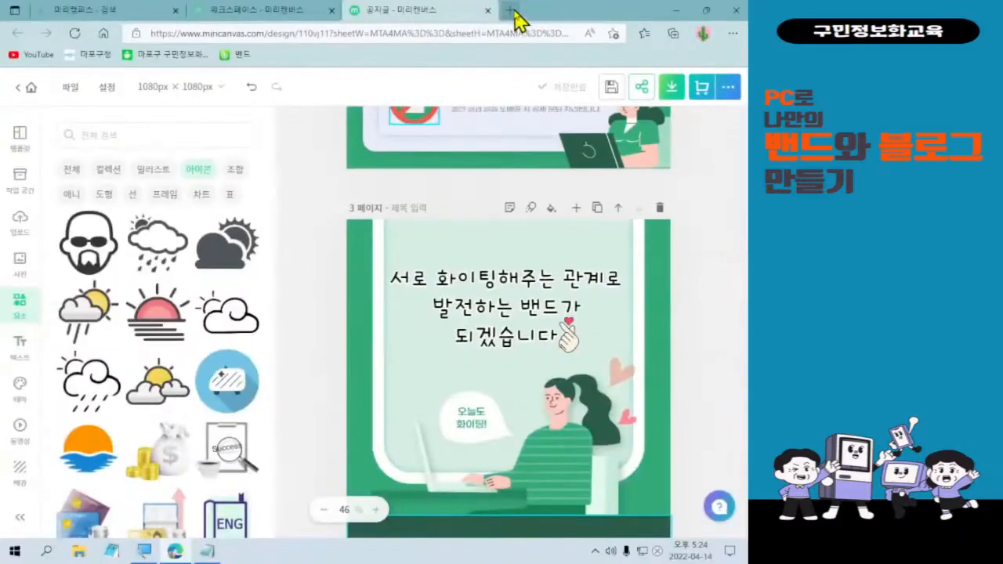
click(431, 23)
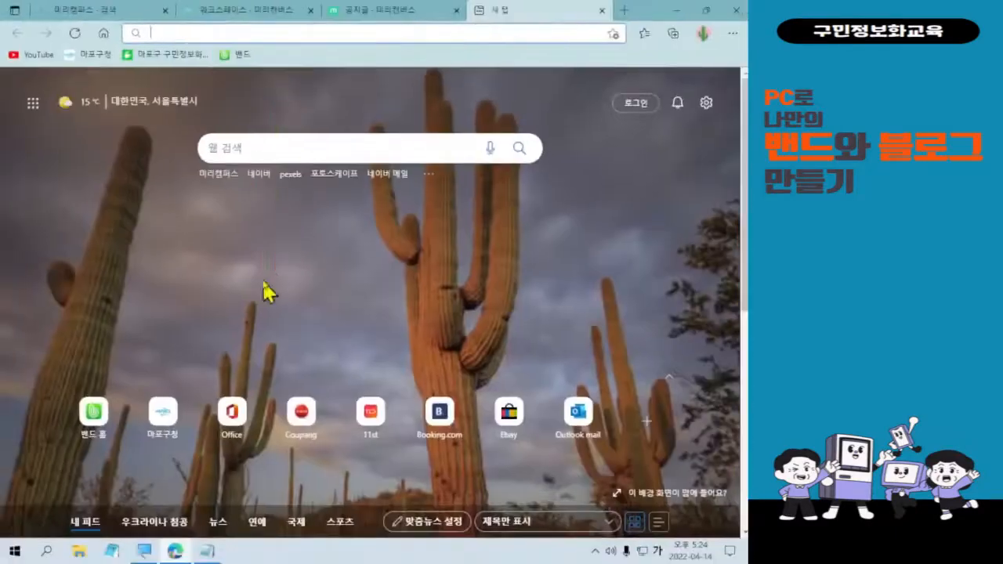
Load band.us from the 밴드 bookmark and open the 오늘의 명언 band.
click(109, 109)
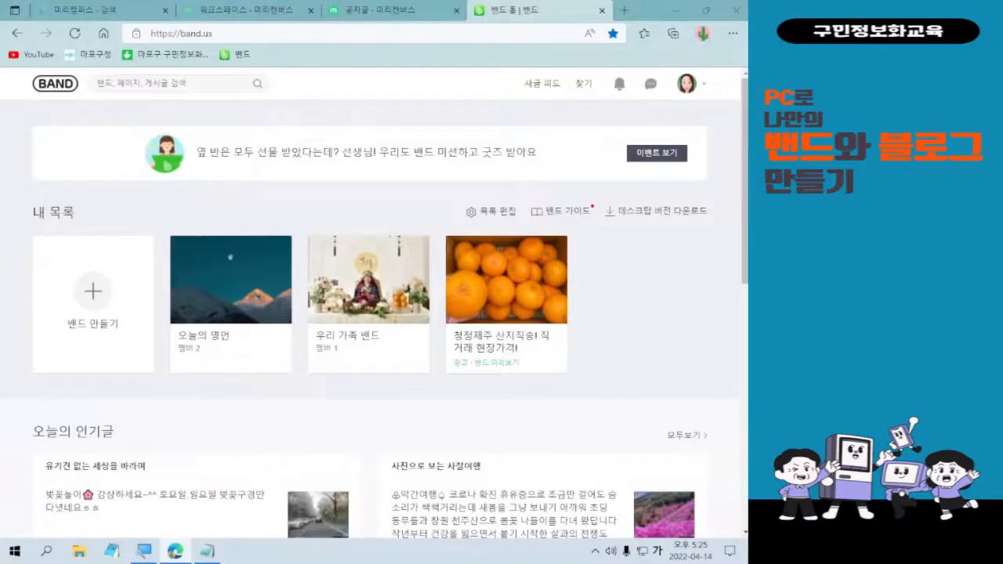
click(223, 330)
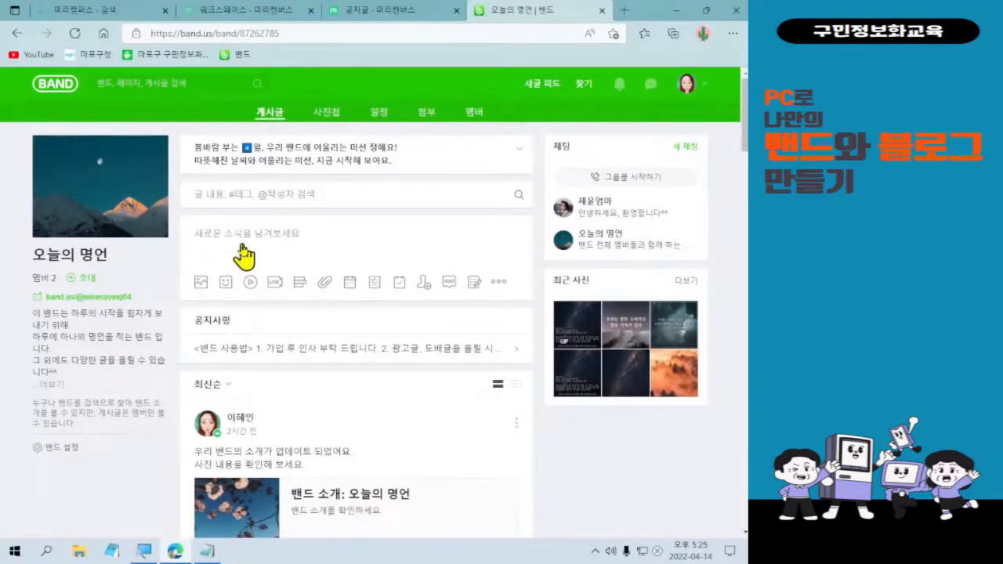
Write a new post reading '우리 밴드 공지사항입니다.' with '보시고 참고하세요' on a second line.
click(243, 246)
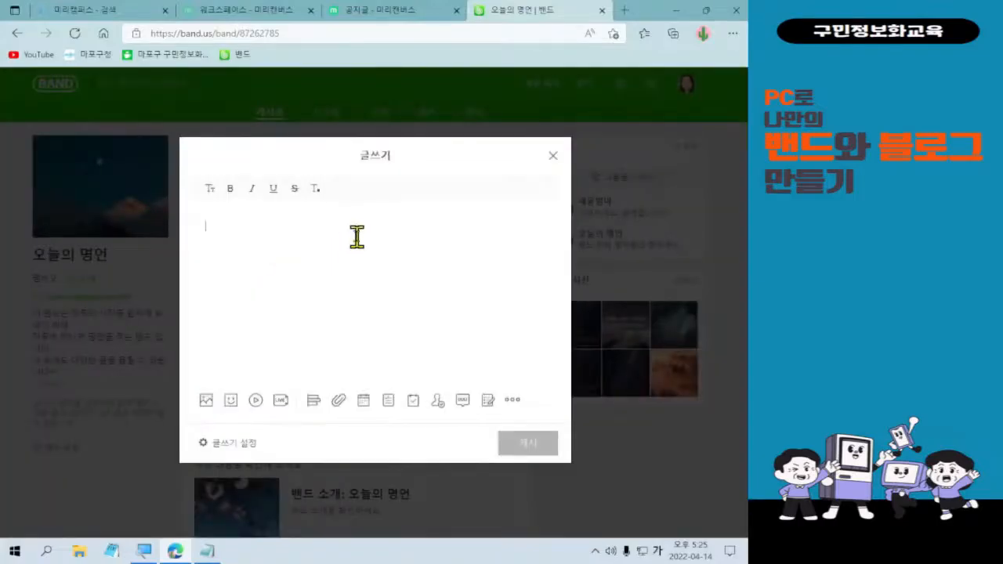
text(의)
key(BackSpace)
key(BackSpace)
key(BackSpace)
text(우리)
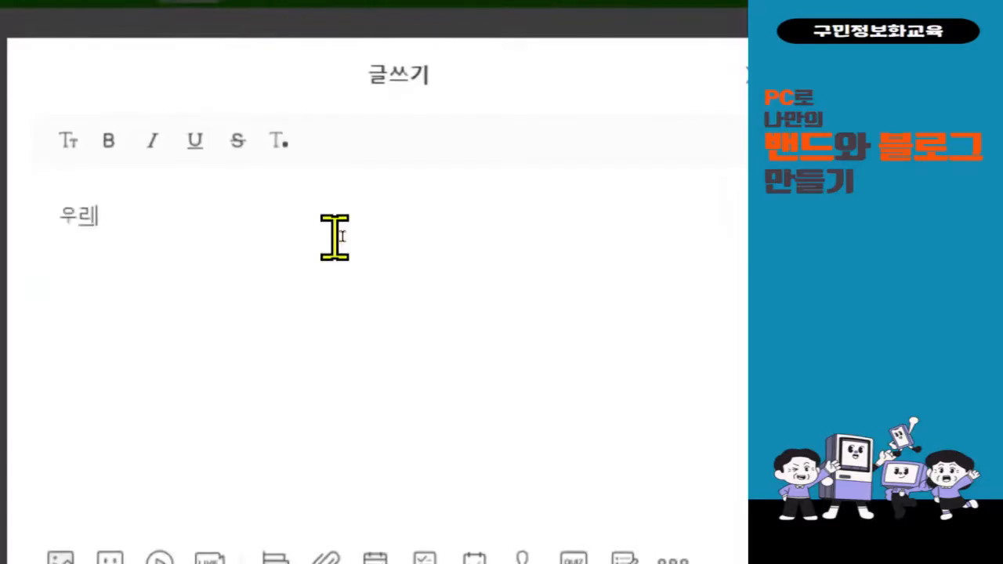
text( 밴드 괴지사항)
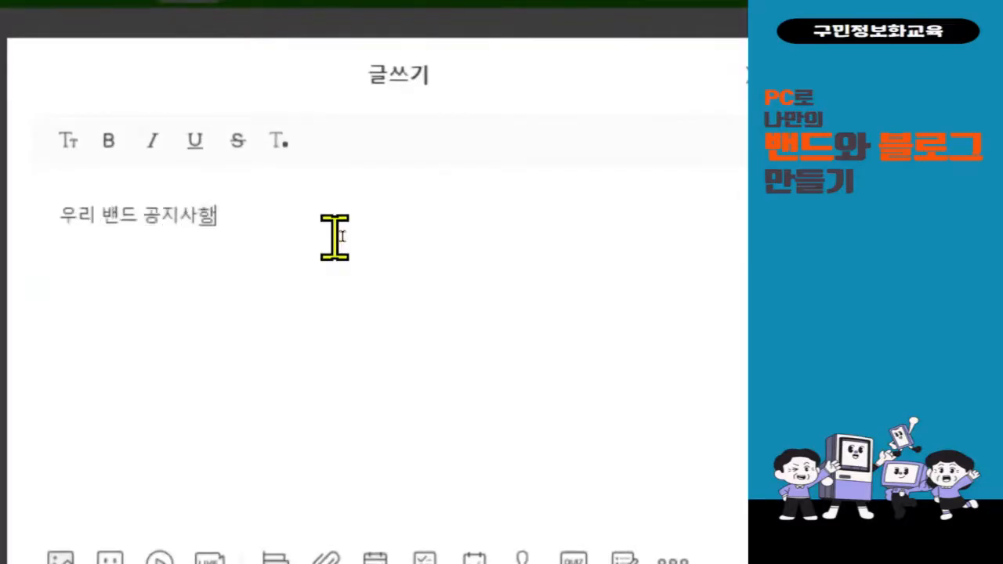
text(입니다.)
key(Return)
text(보시고)
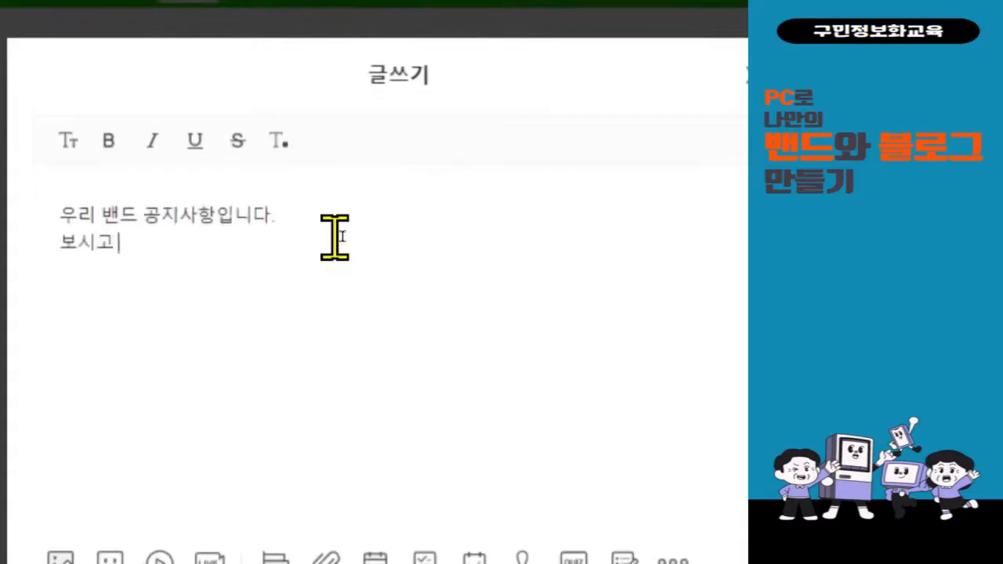
text( 참고하세요)
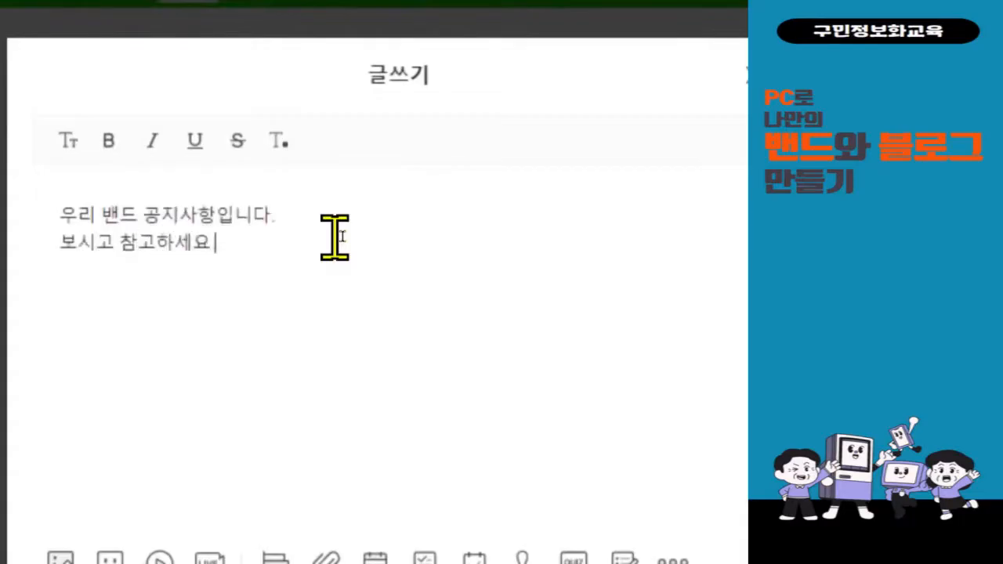
scroll(329, 325, down, 1)
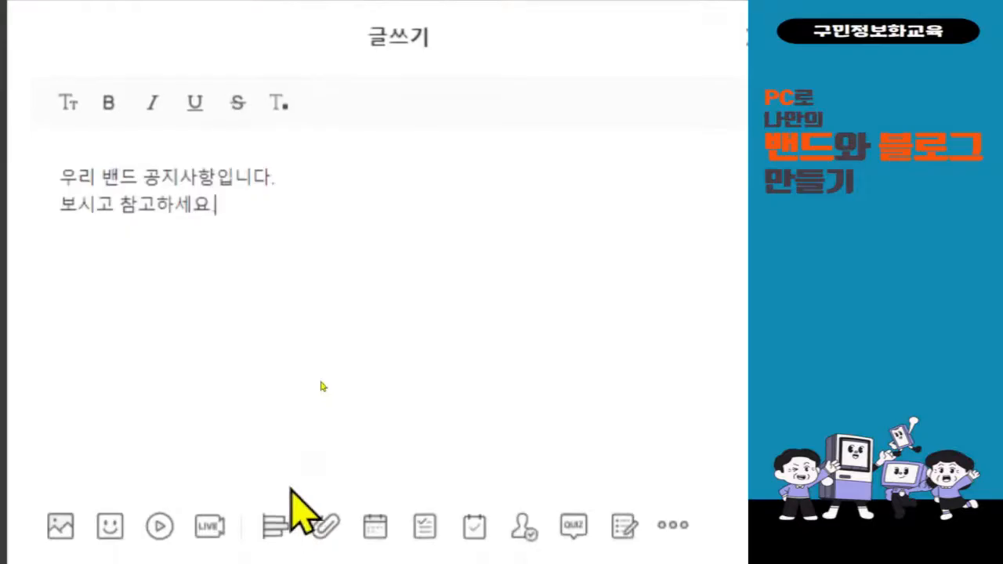
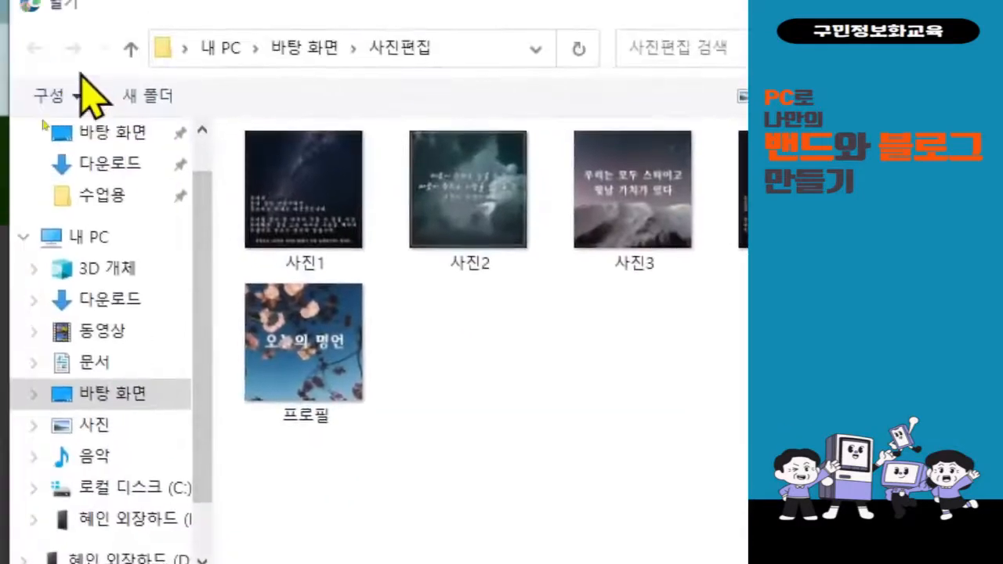
Pick card images 001, 002 and 003 from Downloads > 공지글 and load them for upload.
click(38, 259)
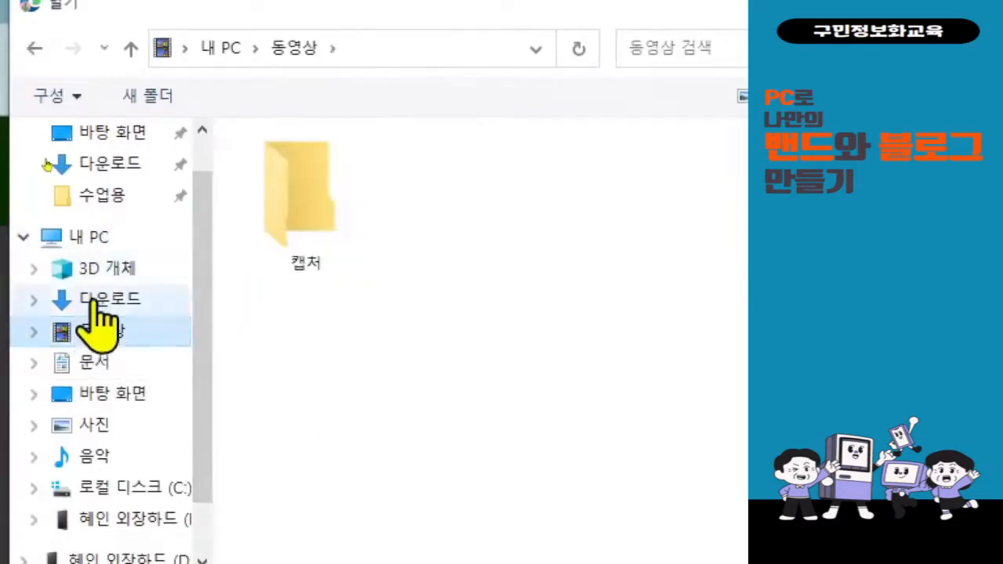
click(99, 312)
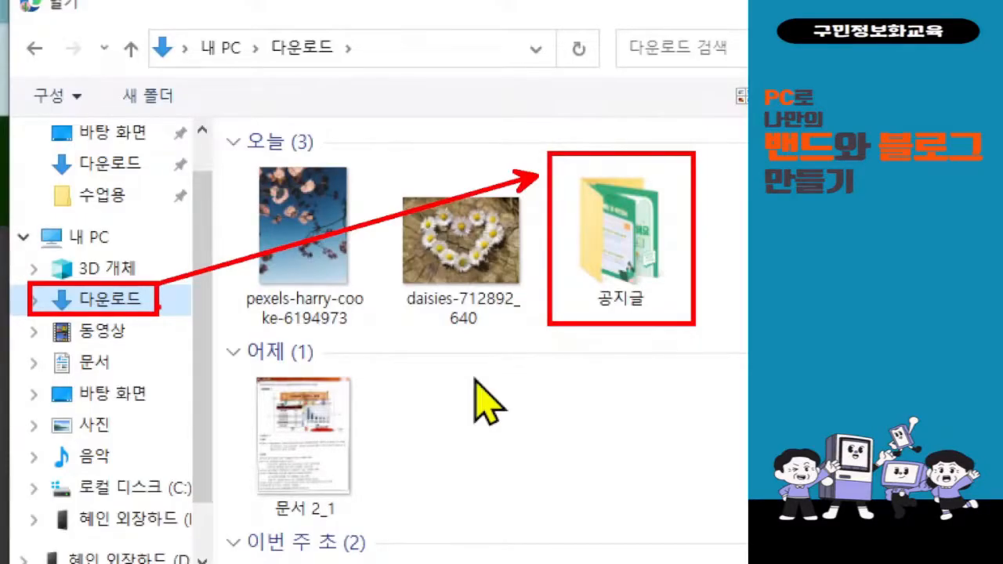
double_click(618, 268)
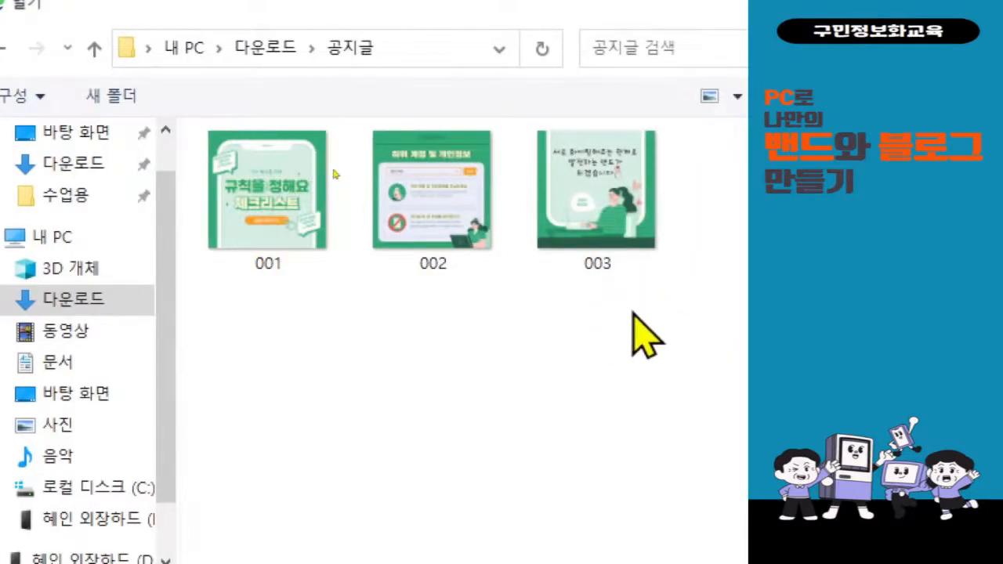
drag(620, 320, 209, 128)
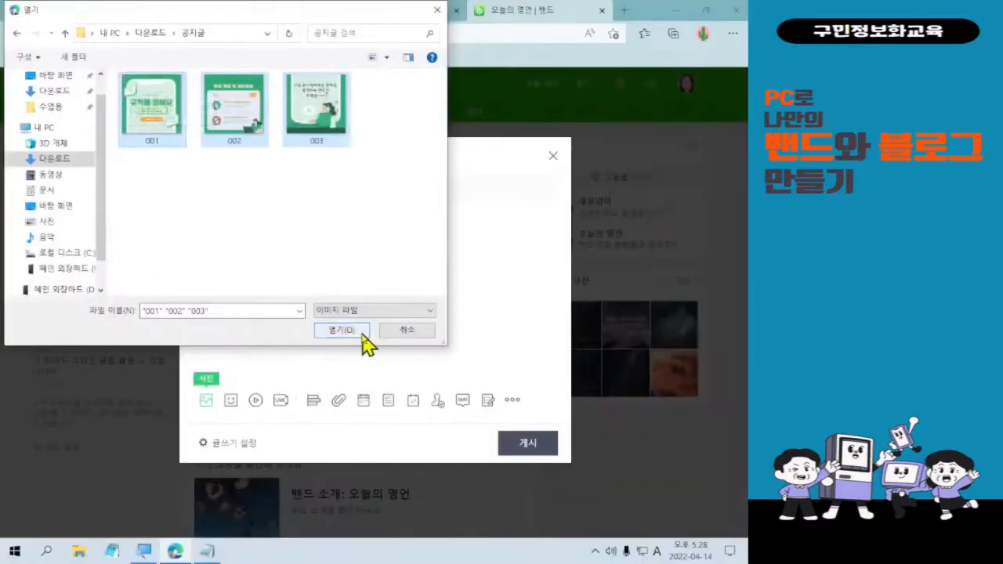
click(341, 330)
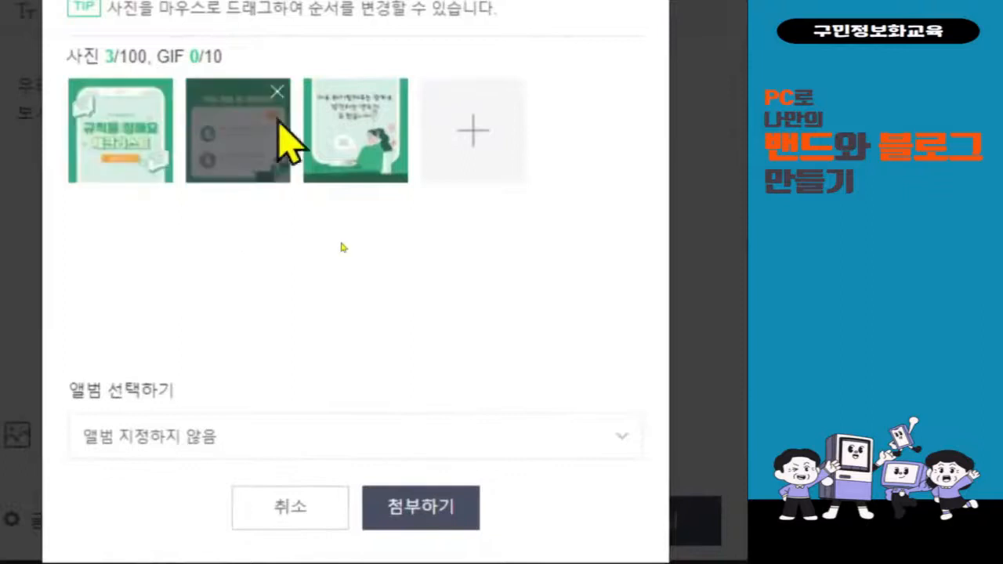
File the three photos into a new album named 공지사항 and attach them to the post.
click(311, 406)
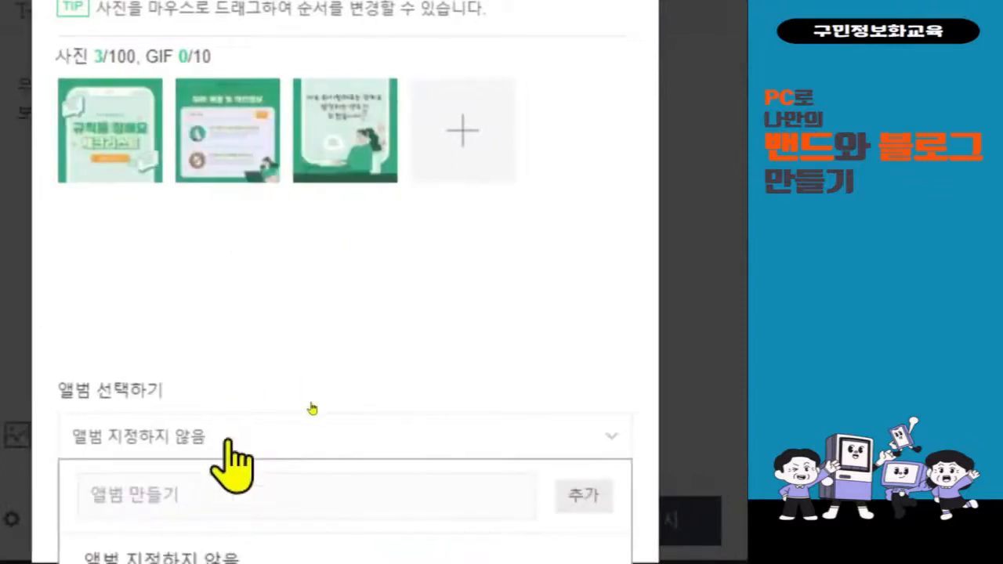
click(312, 409)
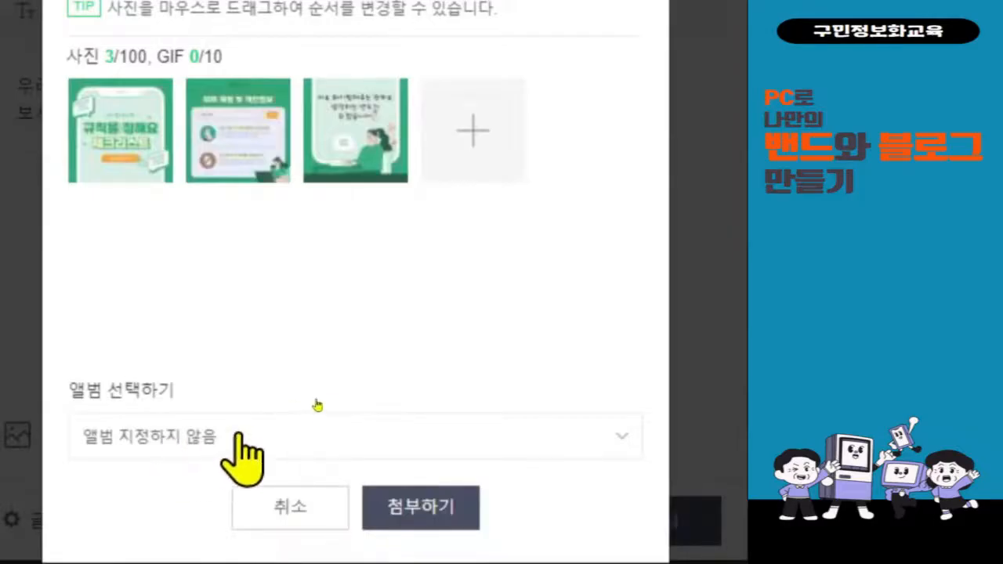
scroll(317, 404, down, 1)
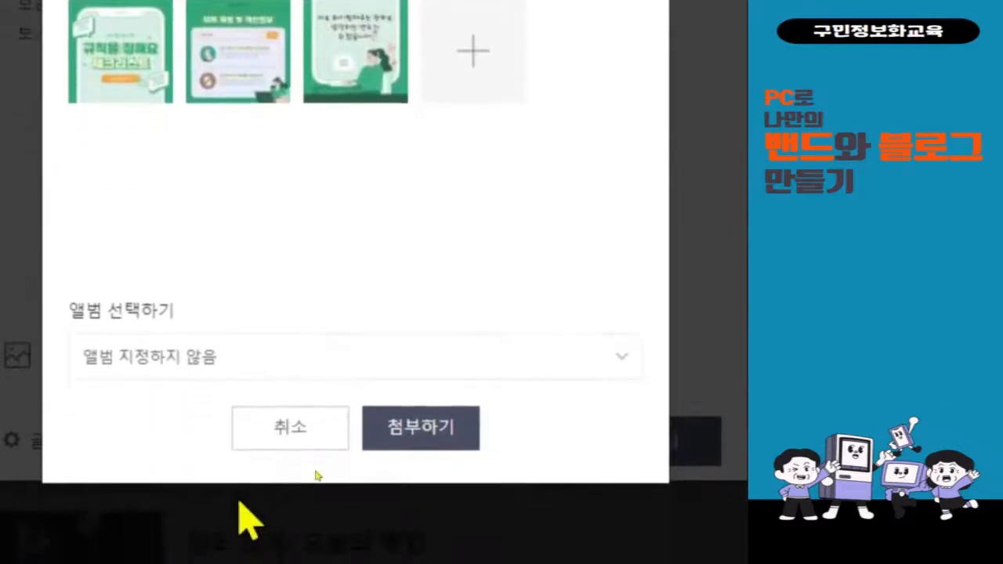
click(238, 364)
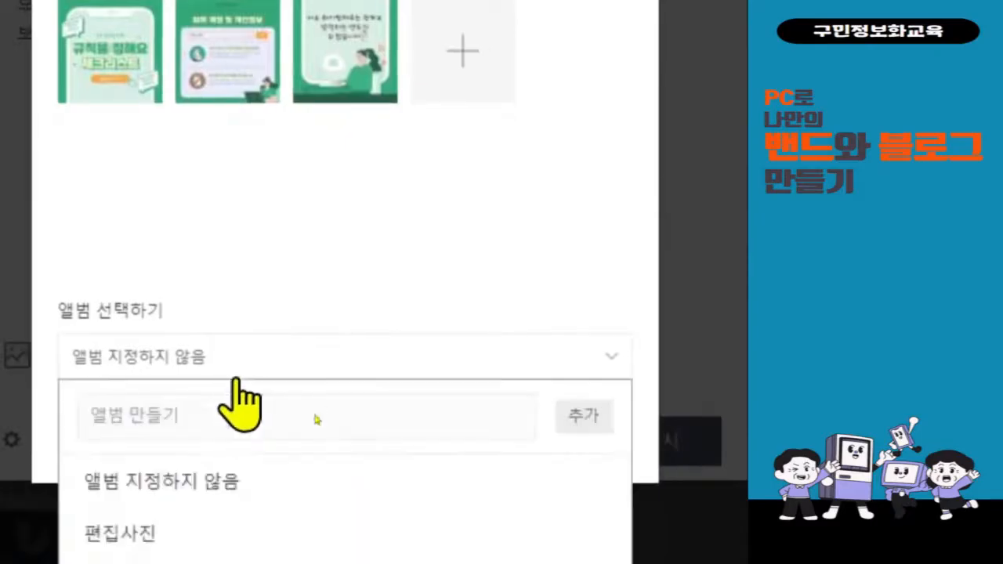
click(296, 423)
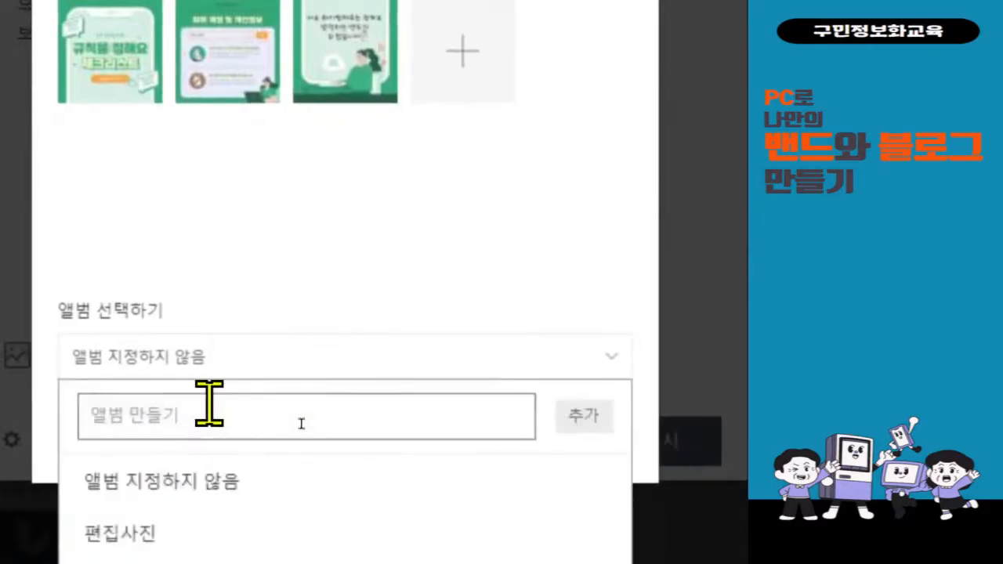
text(공지사항)
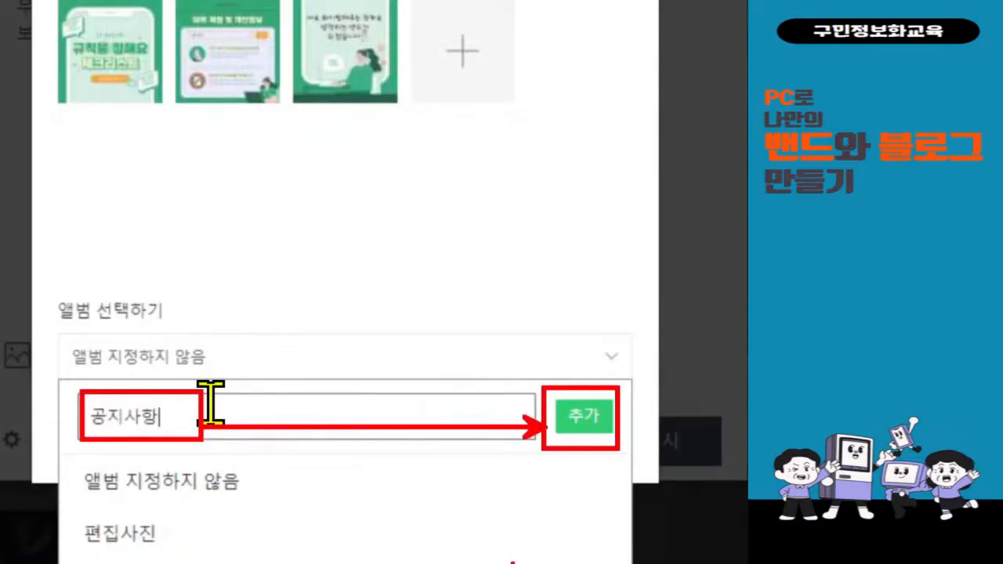
click(576, 419)
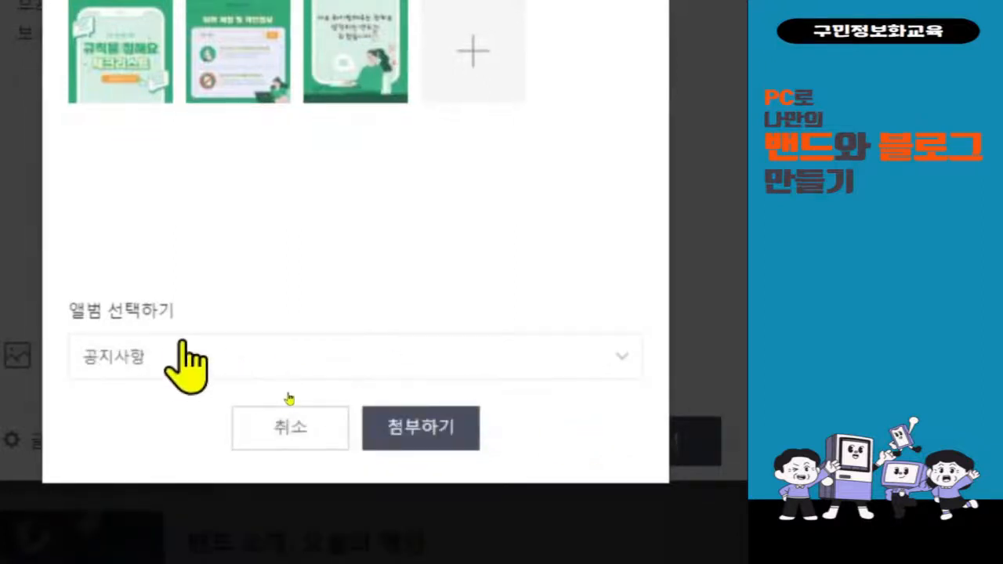
scroll(298, 258, up, 1)
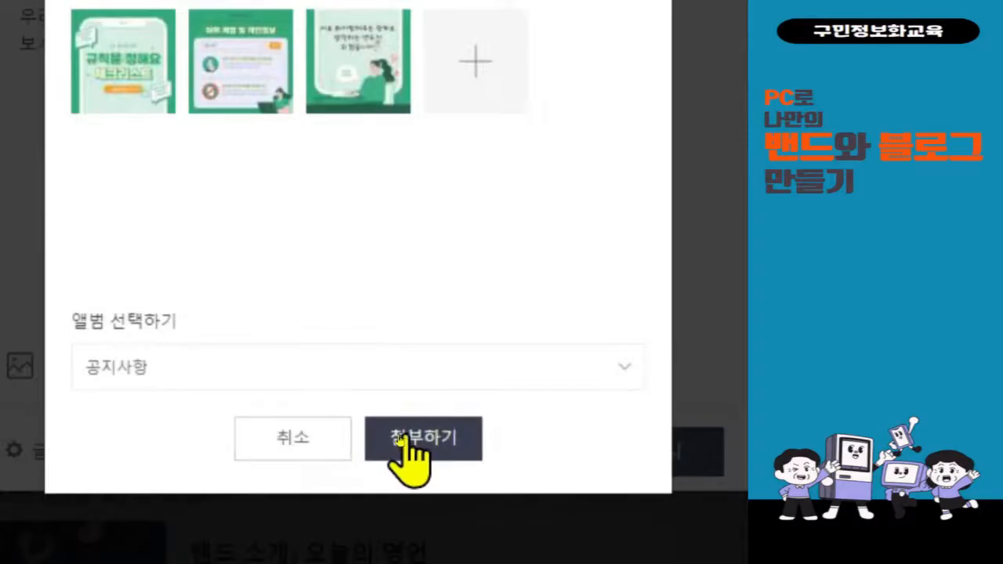
click(410, 443)
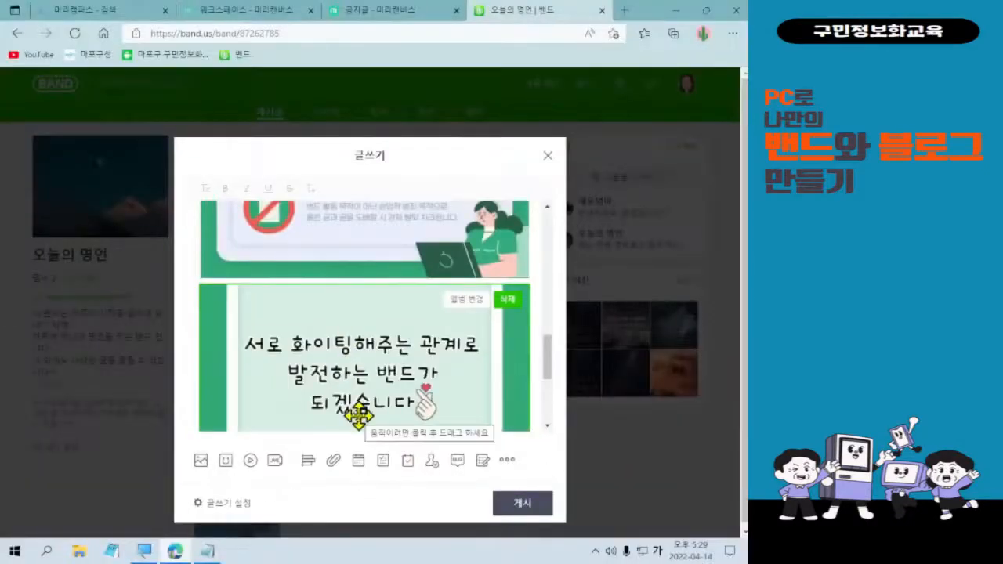
Check the three attached card images in the editor and publish the notice post with 게시.
scroll(363, 413, up, 3)
scroll(363, 413, up, 3)
scroll(360, 412, down, 5)
scroll(378, 412, down, 6)
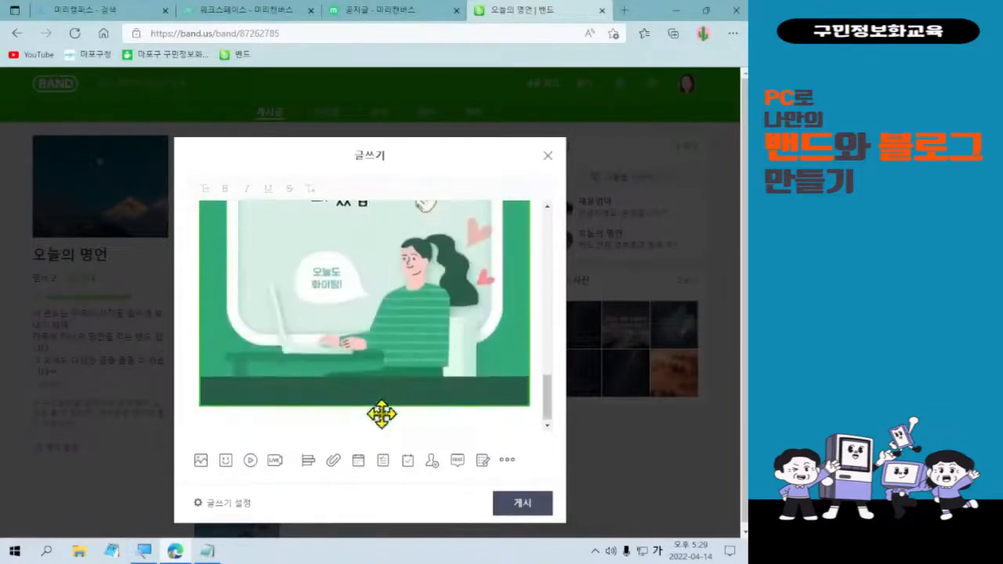
click(521, 514)
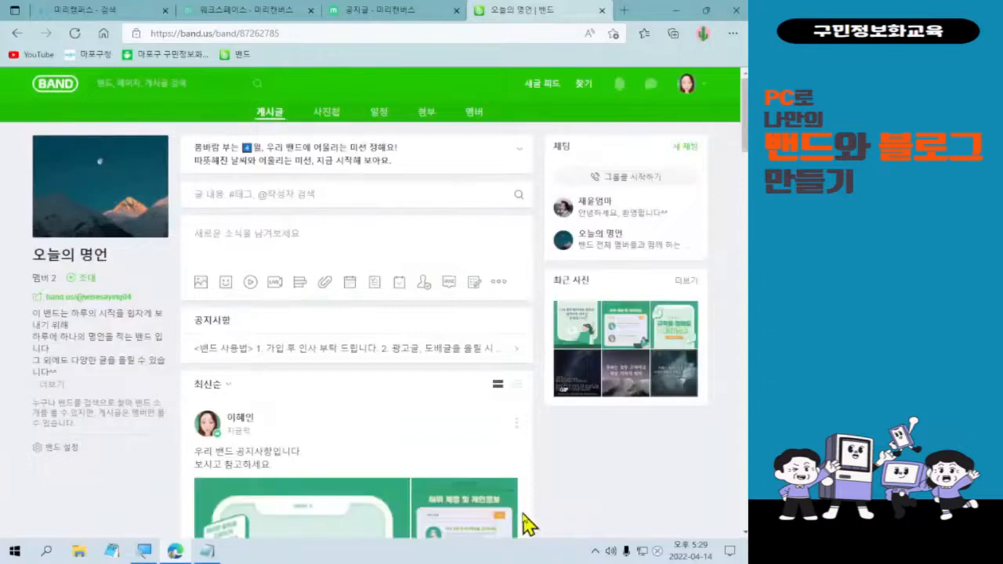
scroll(525, 525, down, 2)
scroll(527, 523, down, 3)
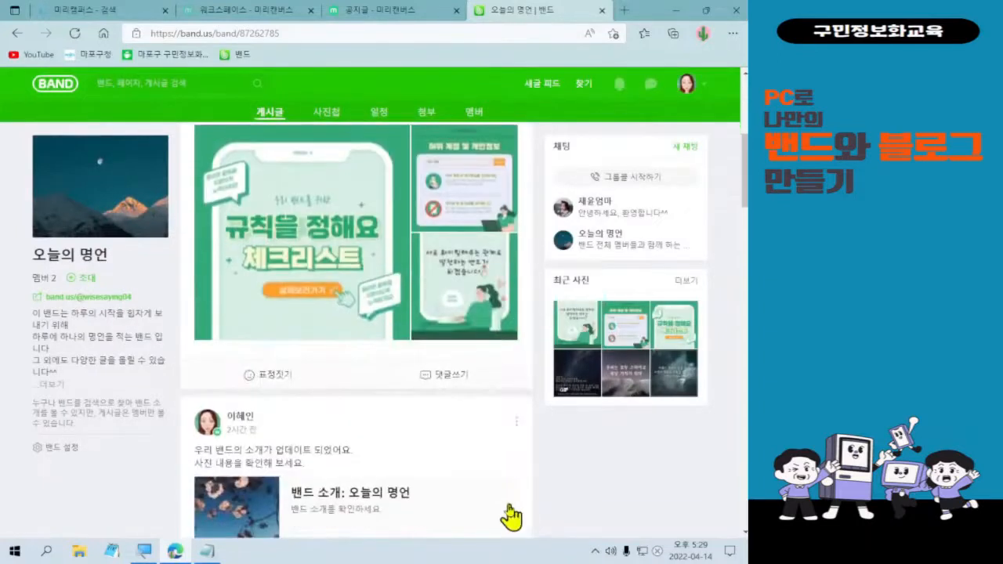
scroll(500, 515, up, 2)
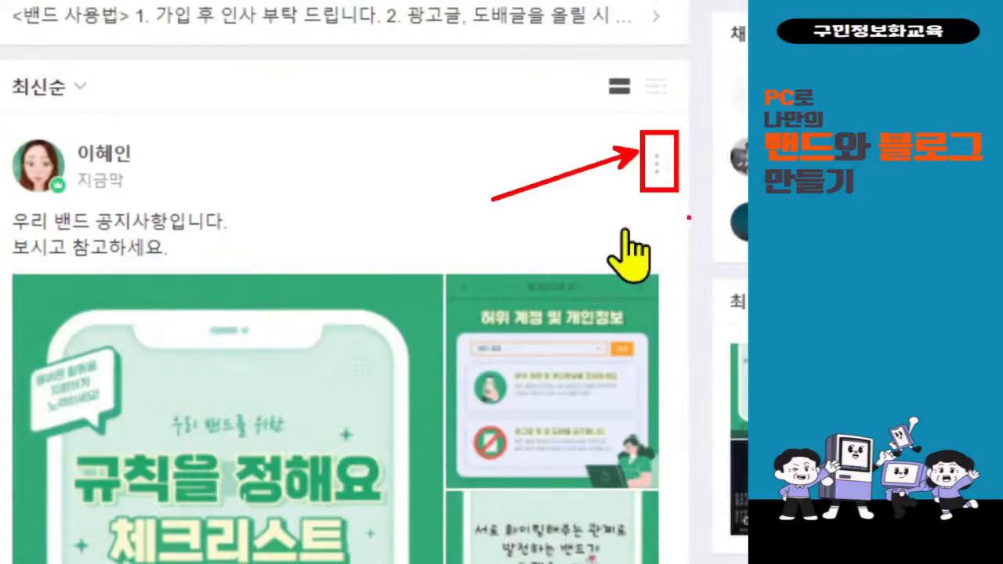
Register the band-rules post through 공지로 등록 with 중요 공지 checked, then close the post.
click(516, 226)
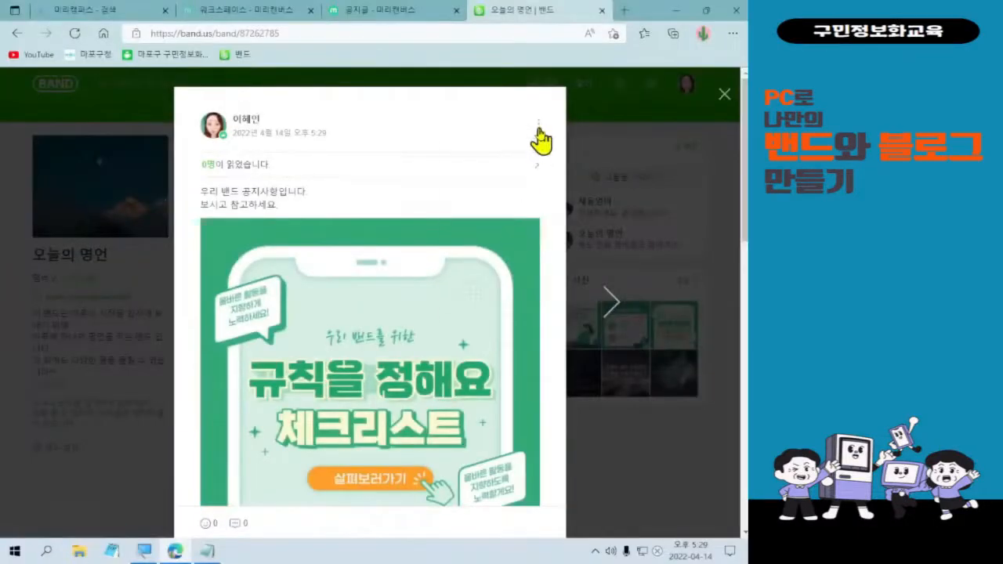
click(543, 101)
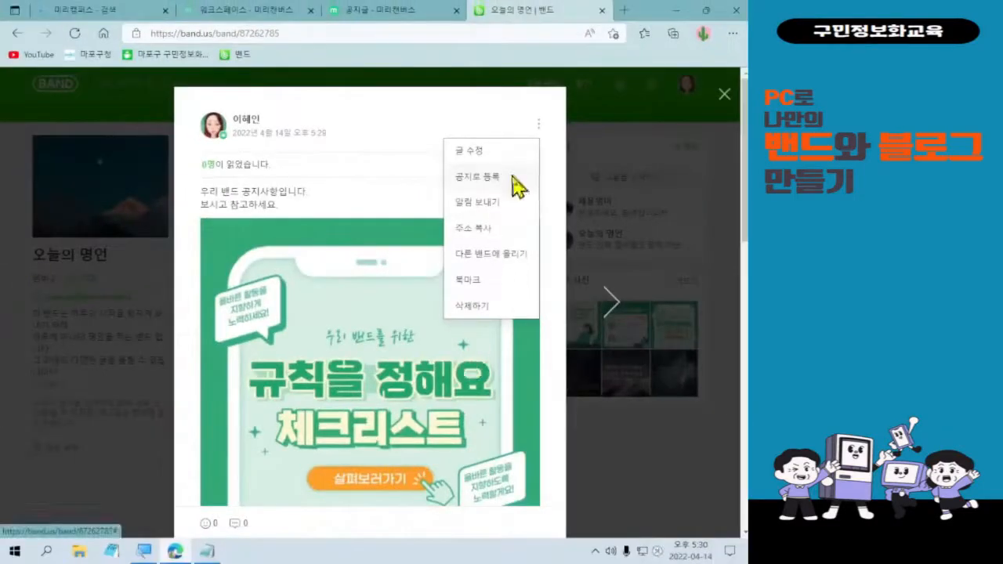
click(512, 176)
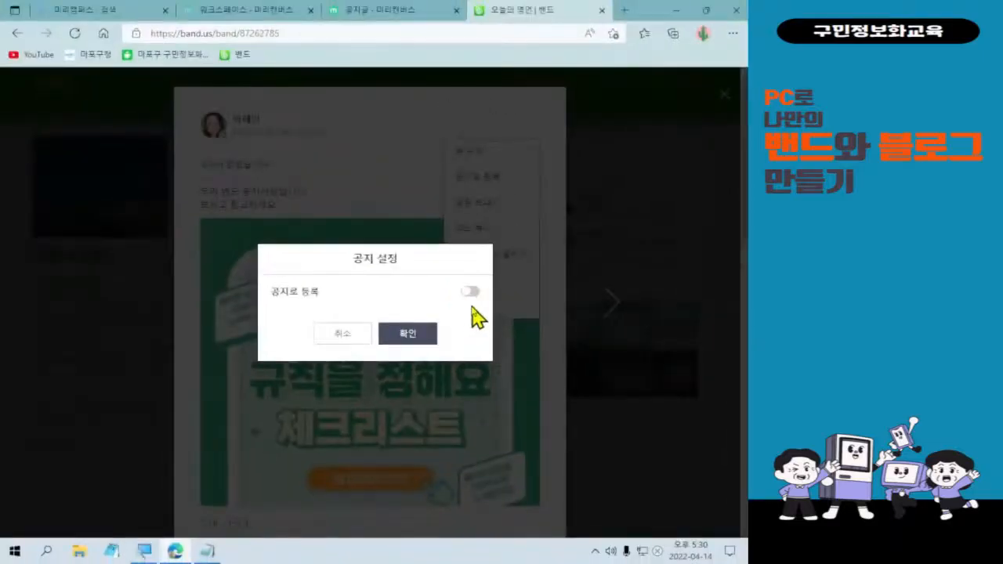
click(469, 292)
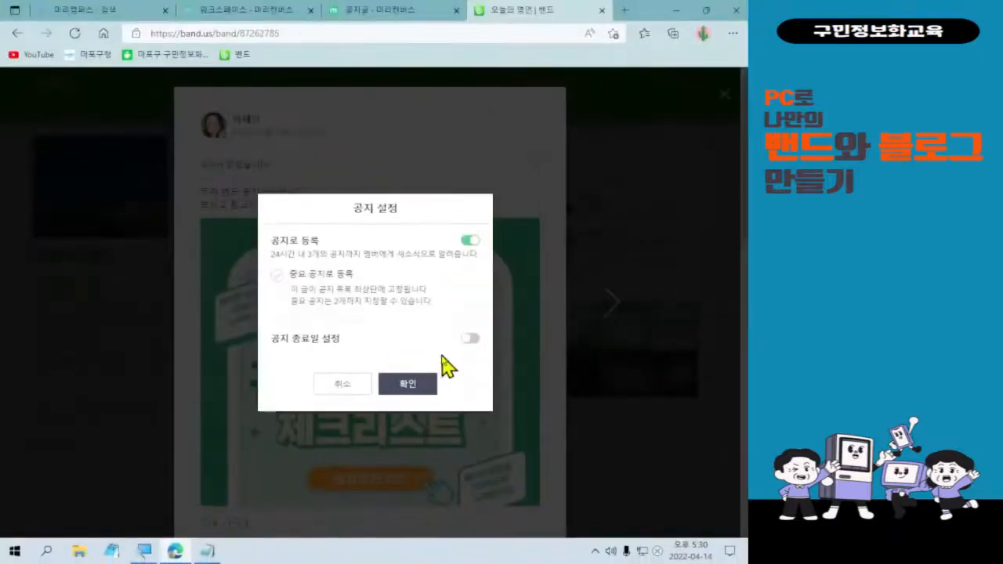
click(278, 275)
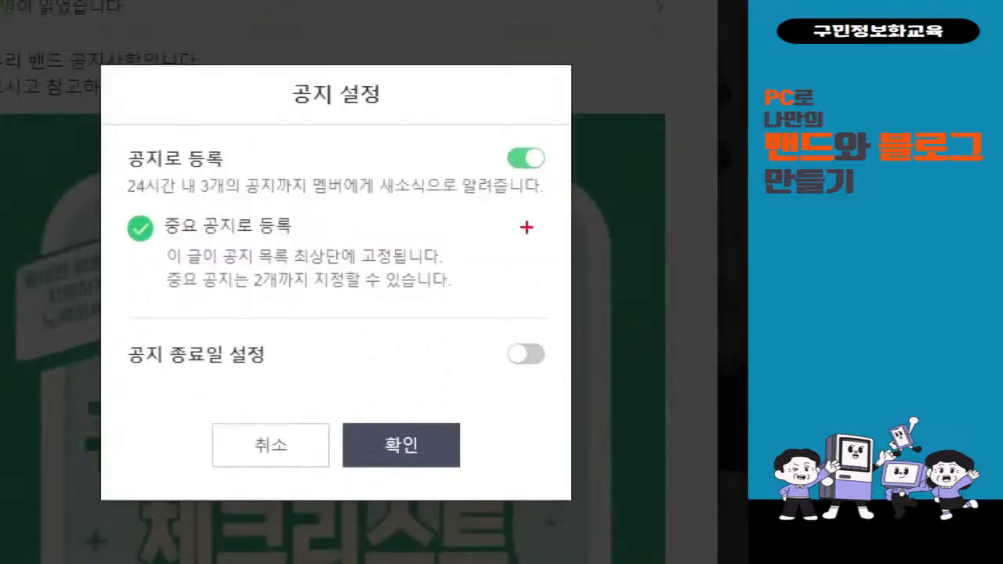
mouse_move(488, 123)
mouse_down()
mouse_move(555, 184)
mouse_move(579, 180)
mouse_move(623, 118)
mouse_up()
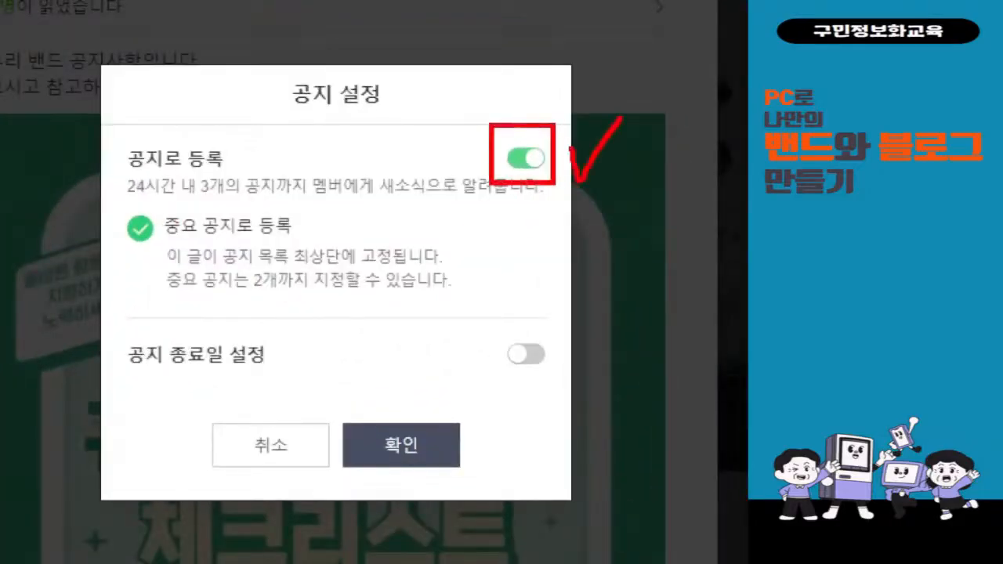
mouse_move(107, 206)
mouse_down()
mouse_move(231, 250)
mouse_move(349, 251)
mouse_move(396, 205)
mouse_up()
mouse_move(446, 470)
mouse_down()
mouse_move(411, 360)
mouse_move(427, 492)
mouse_up()
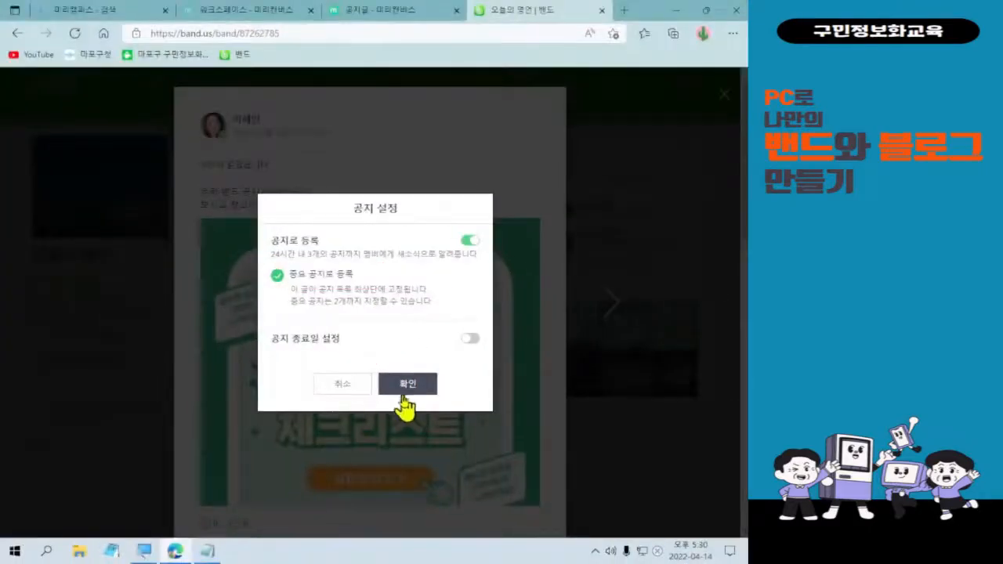
click(401, 445)
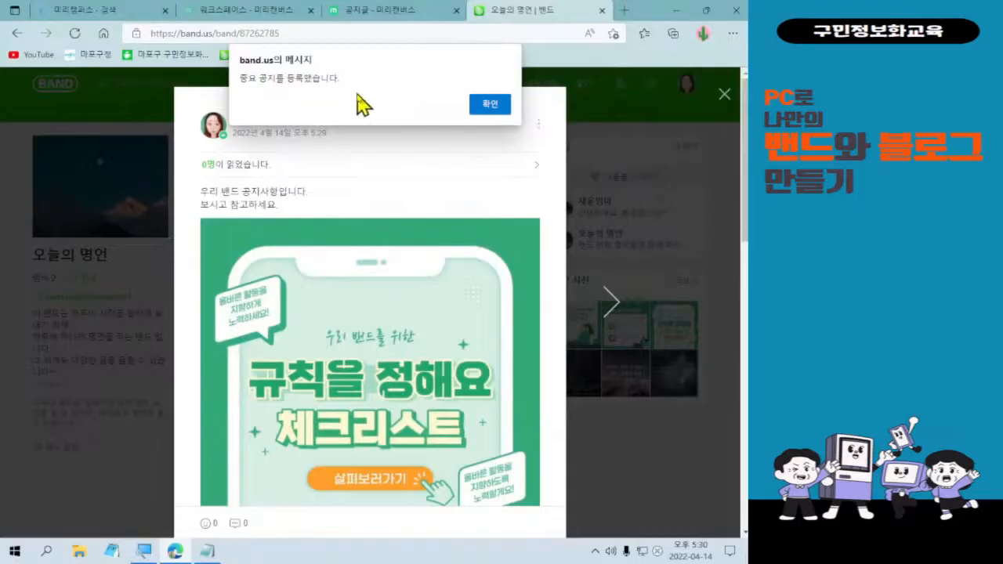
click(486, 105)
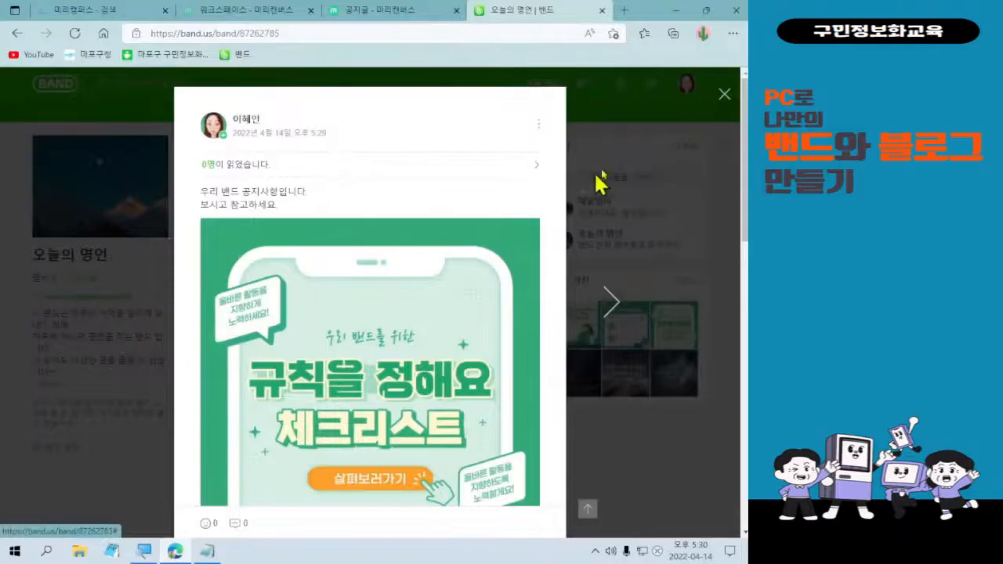
click(723, 108)
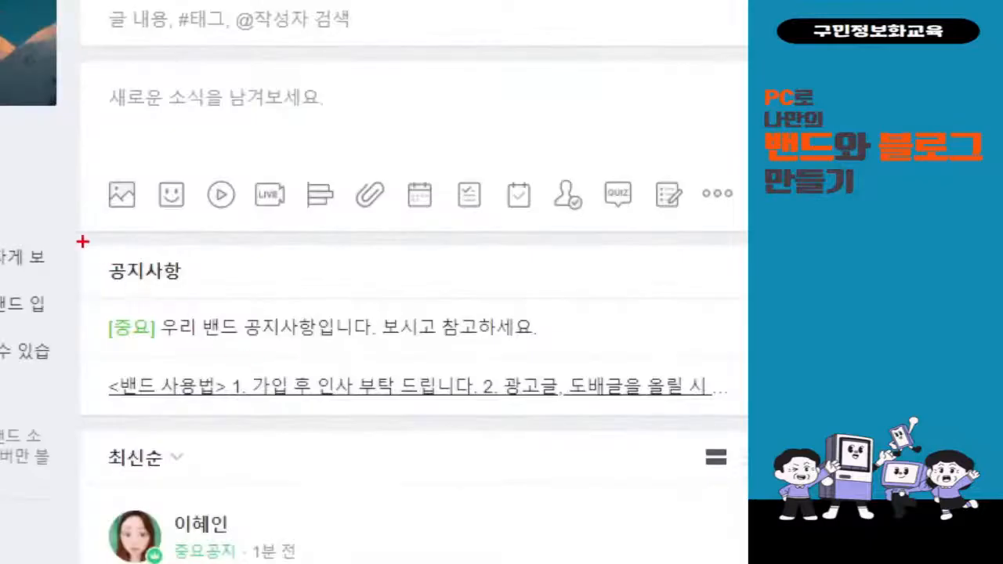
Review the pinned [중요] notice's card images, then return to the 공지글 - 미리캔버스 tab.
mouse_move(83, 241)
mouse_down()
mouse_move(605, 342)
mouse_move(616, 357)
mouse_up()
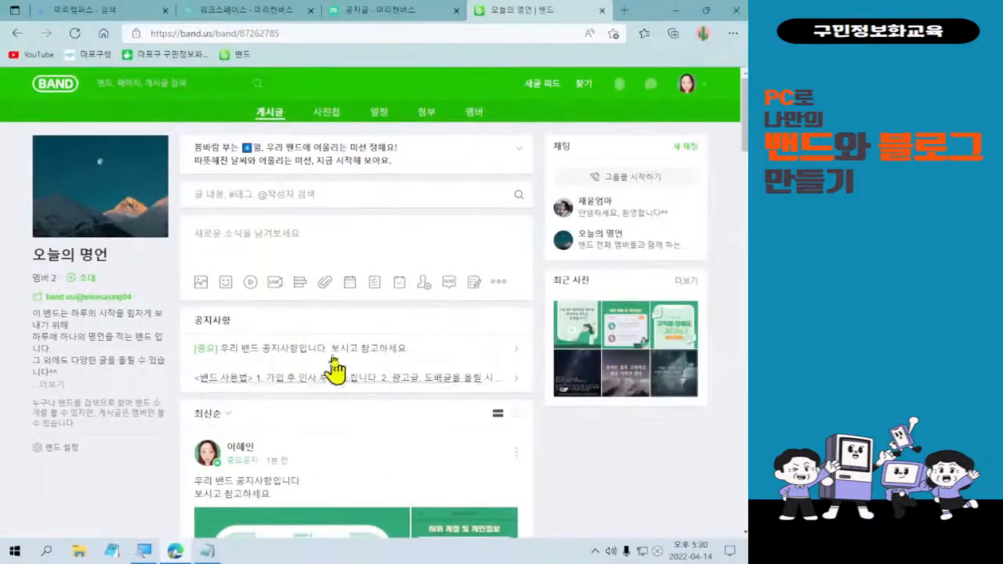
click(333, 353)
scroll(432, 427, down, 10)
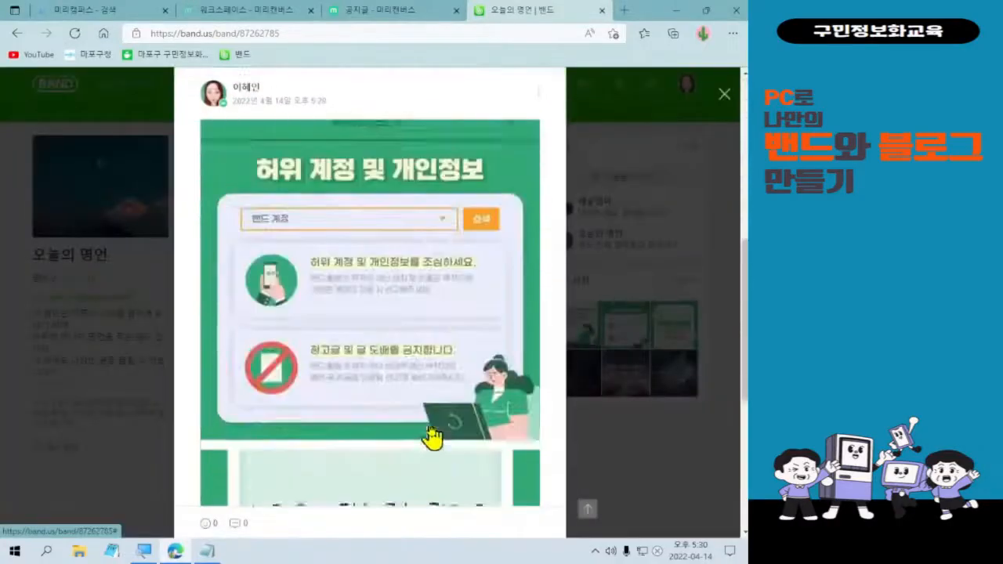
scroll(431, 438, up, 10)
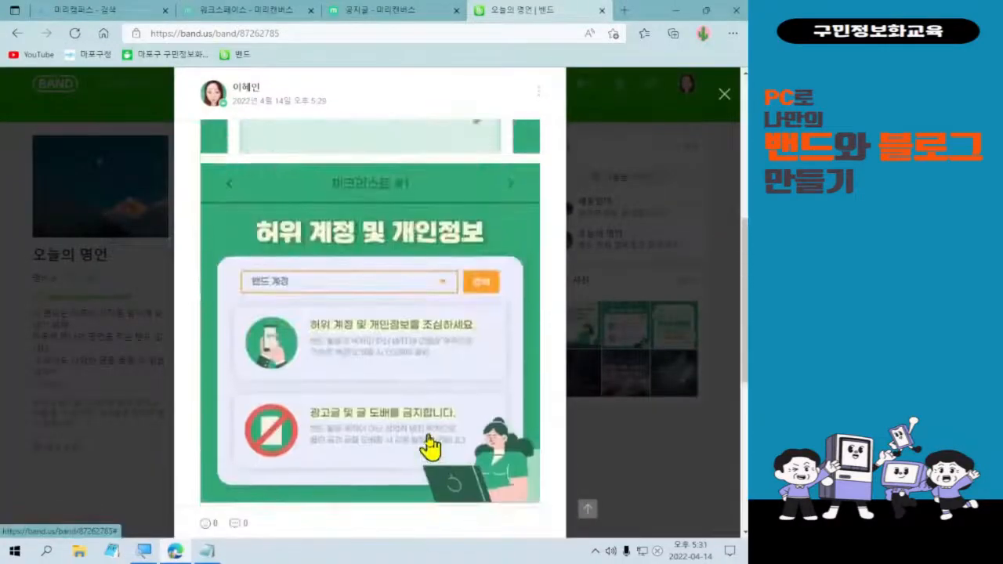
scroll(424, 449, down, 5)
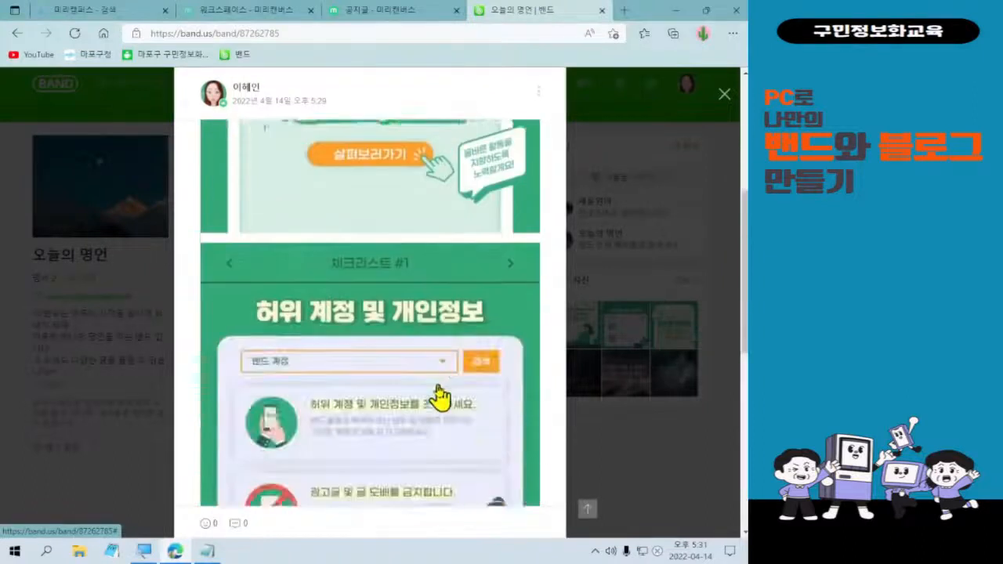
scroll(439, 392, up, 4)
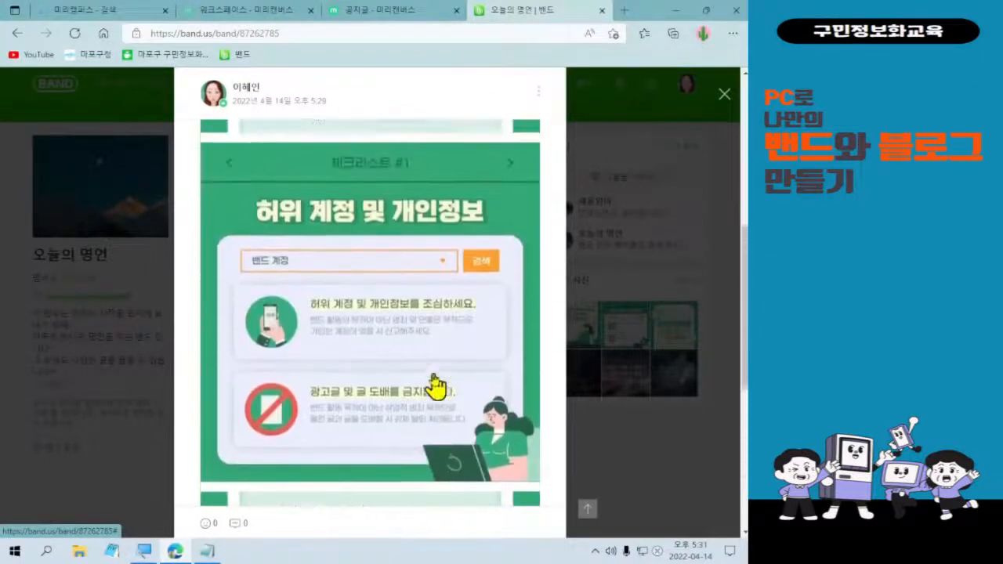
scroll(435, 386, up, 5)
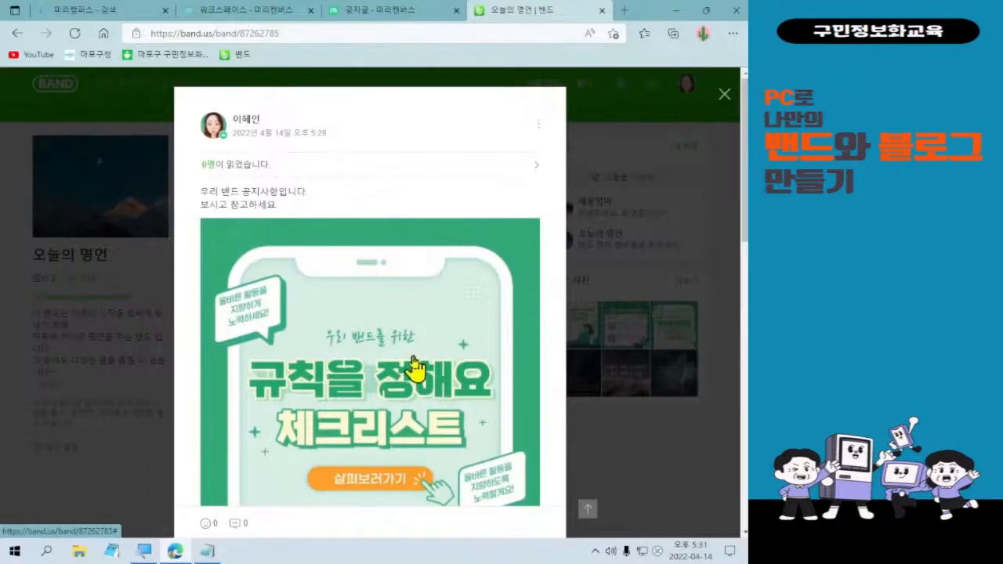
click(356, 13)
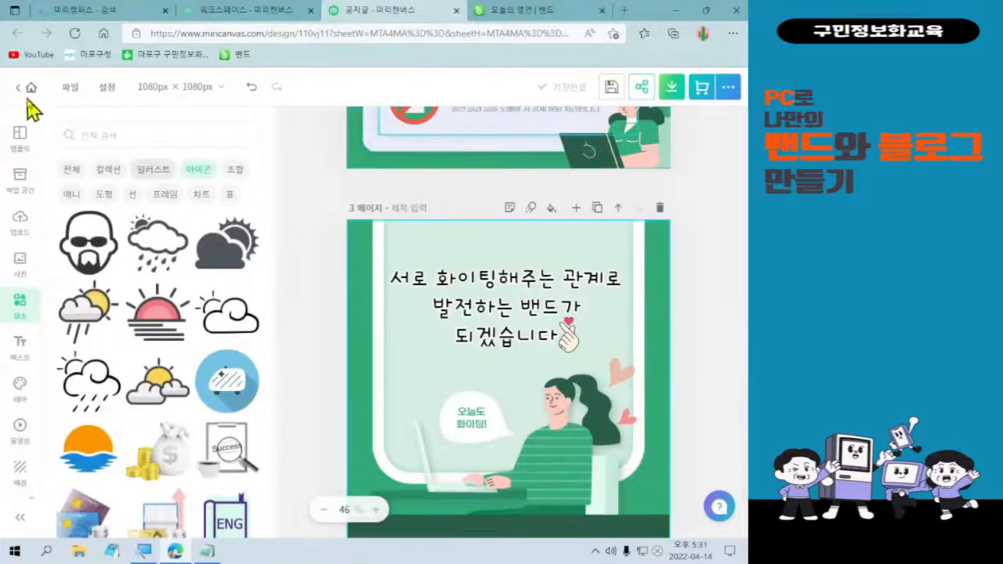
scroll(35, 115, up, 4)
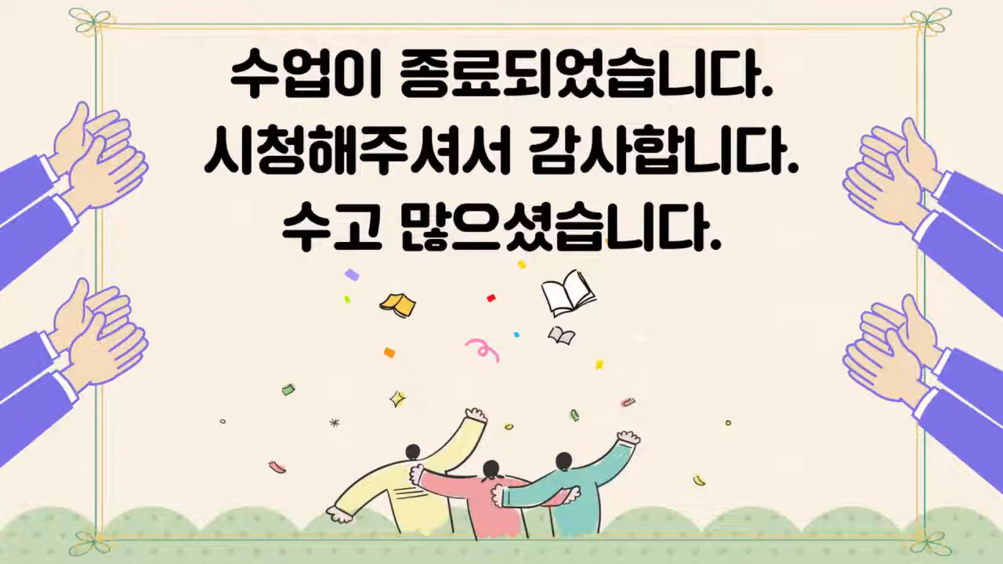